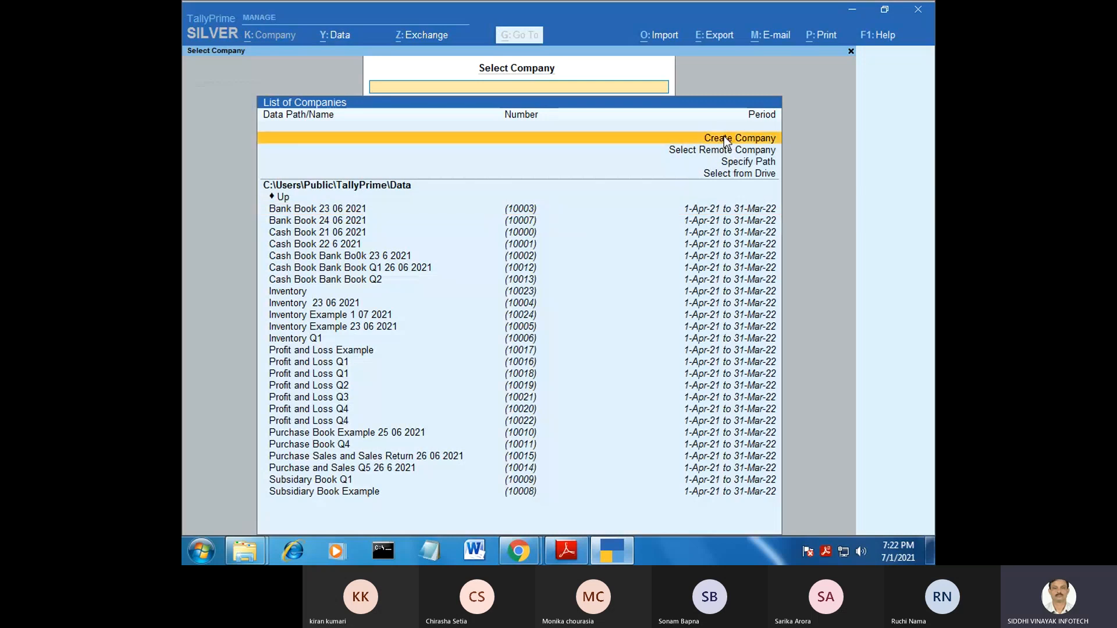
Start creating a new company with Transfer of Material as its company name and mailing name.
click(724, 138)
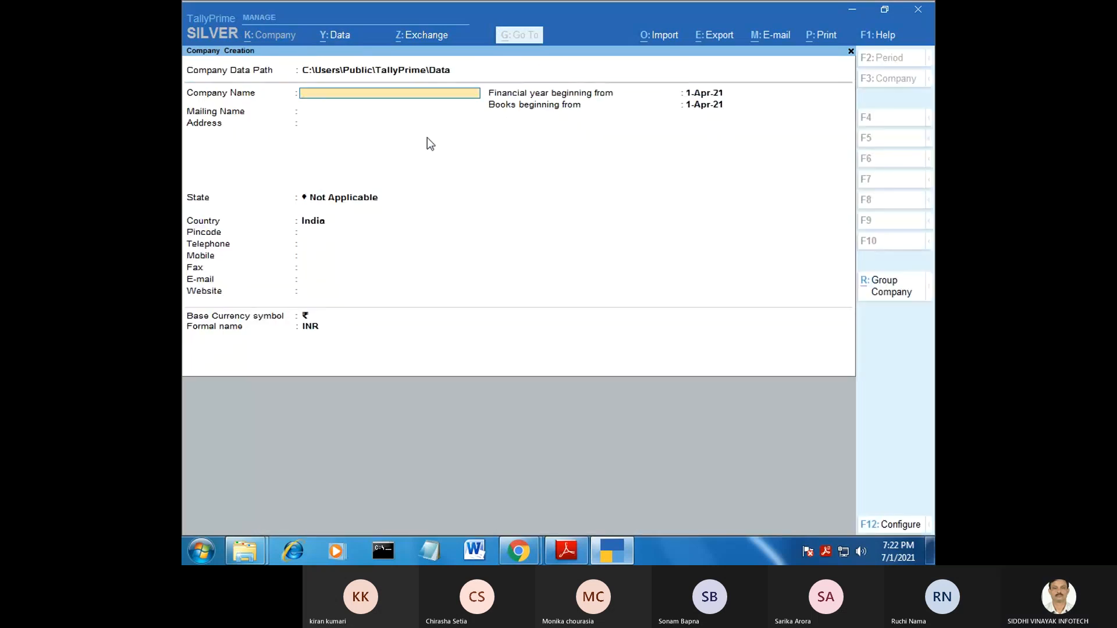
text(Transfer)
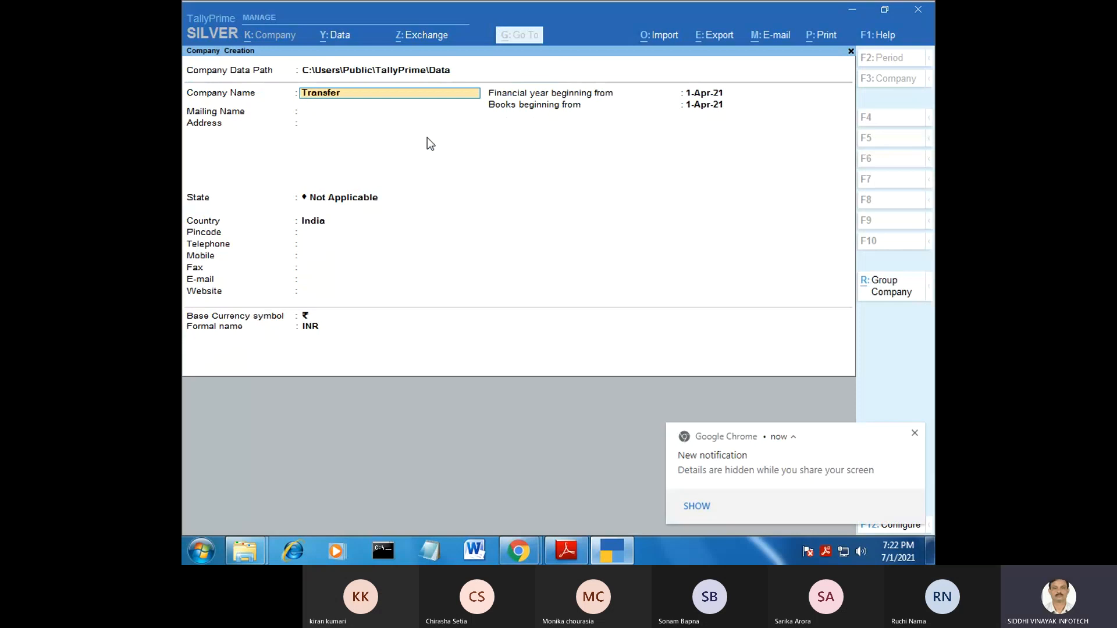
click(686, 505)
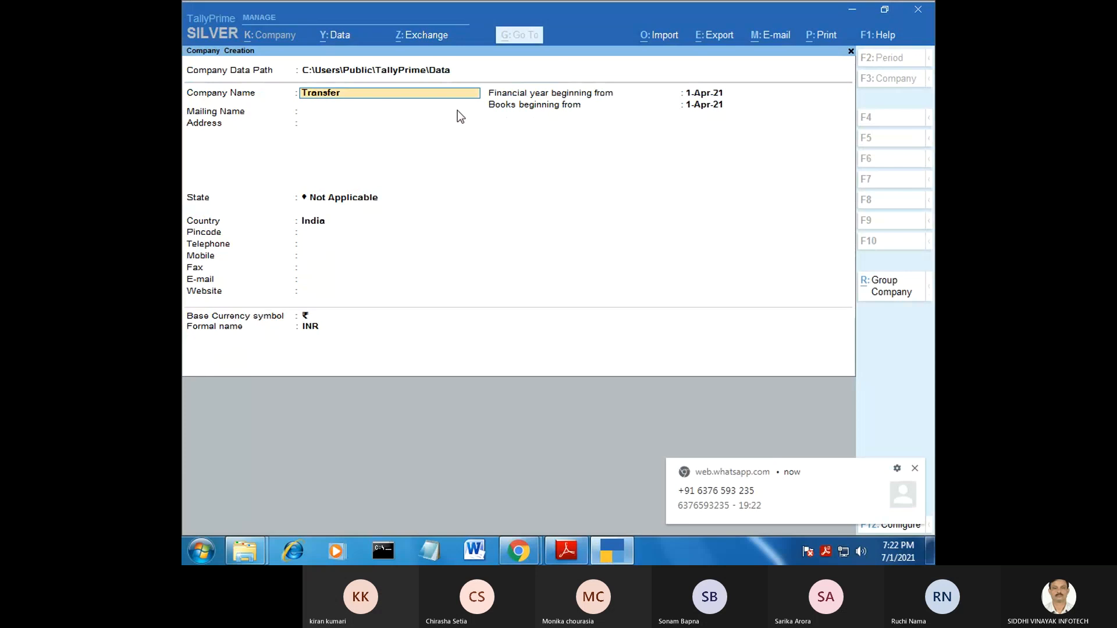
text(o)
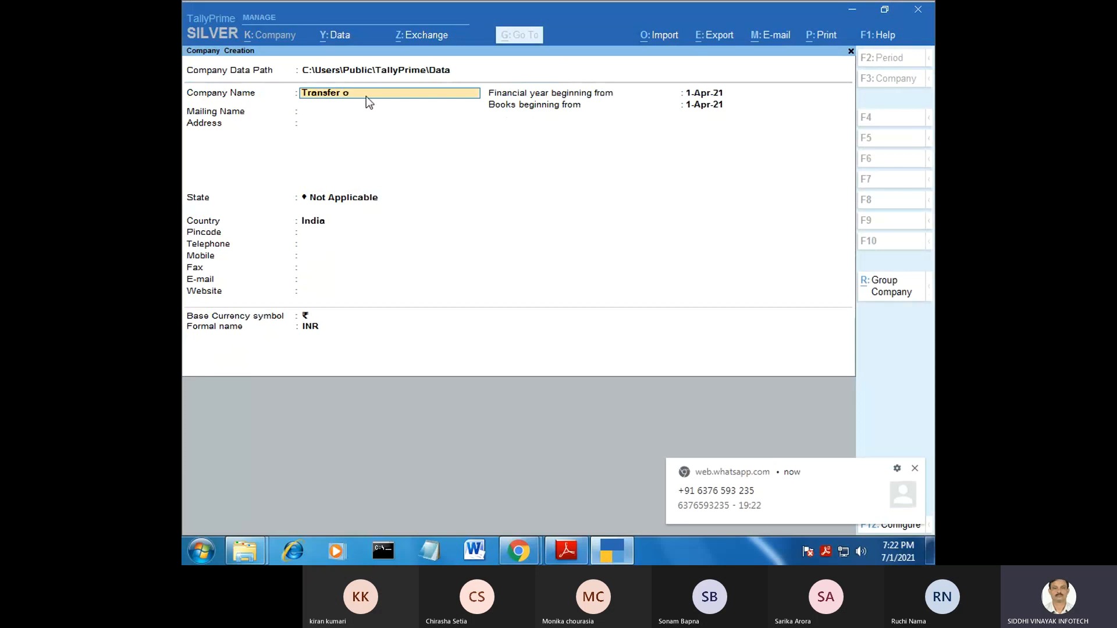
text(f m)
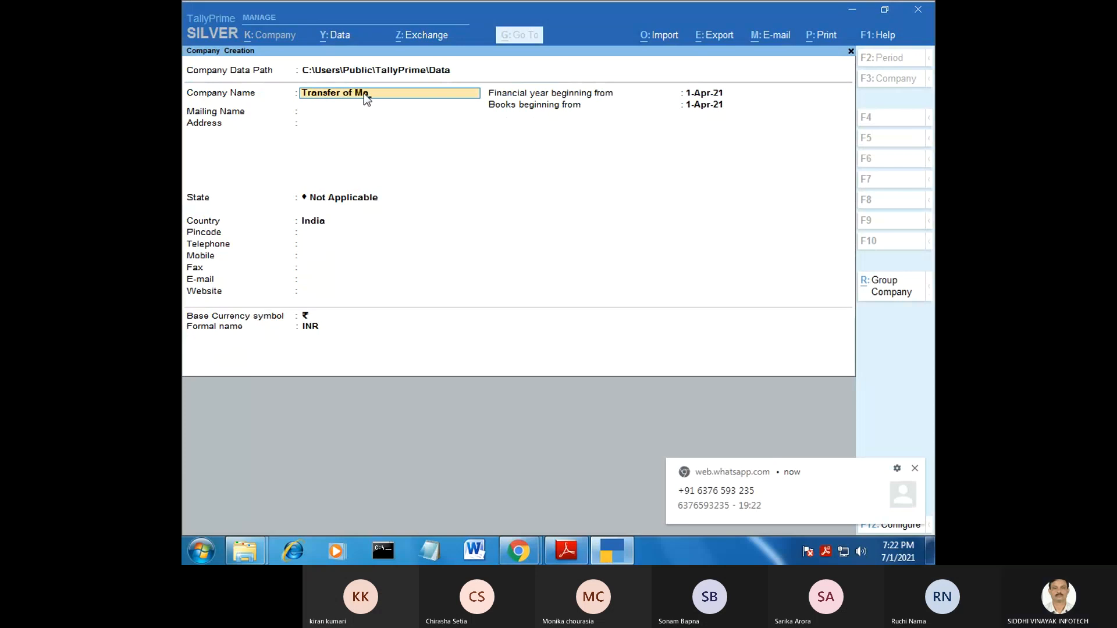
text(aterial)
key(Return)
key(Return)
key(Return)
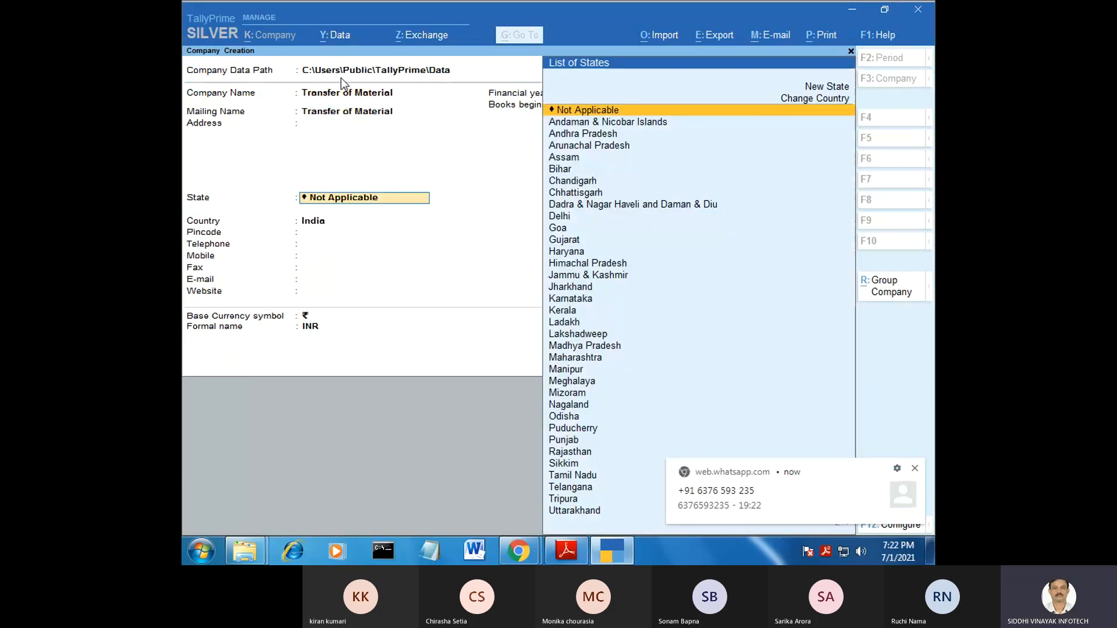
Set the company's state to Rajasthan, keep the remaining default details and save the company.
text(R)
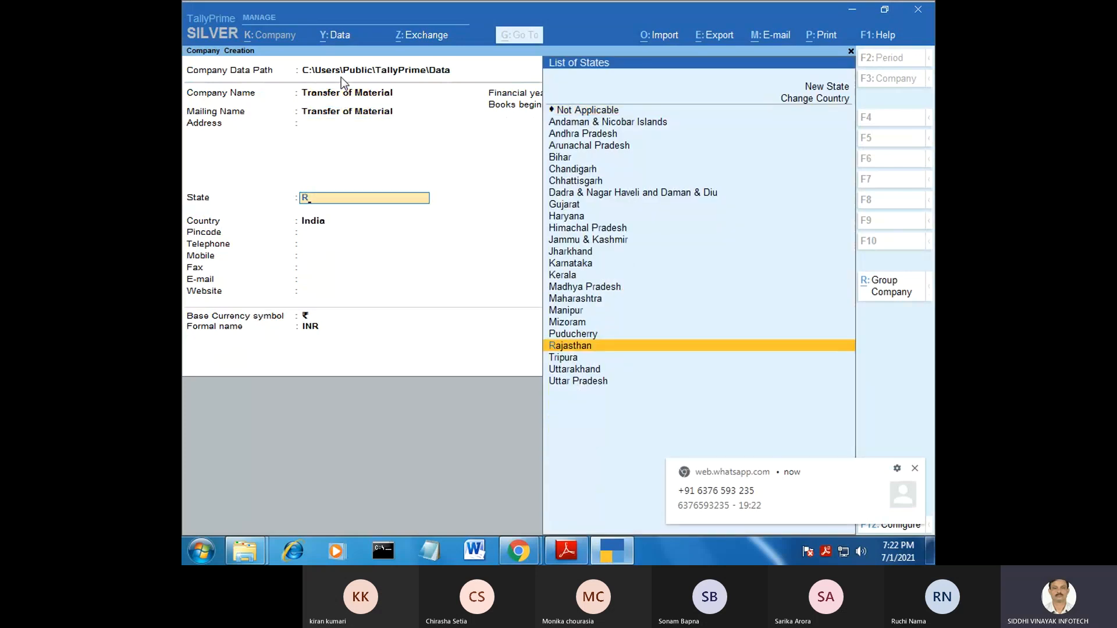
key(Return)
key(Return)
key(Return)
key(Return)
key(Return)
key(Return)
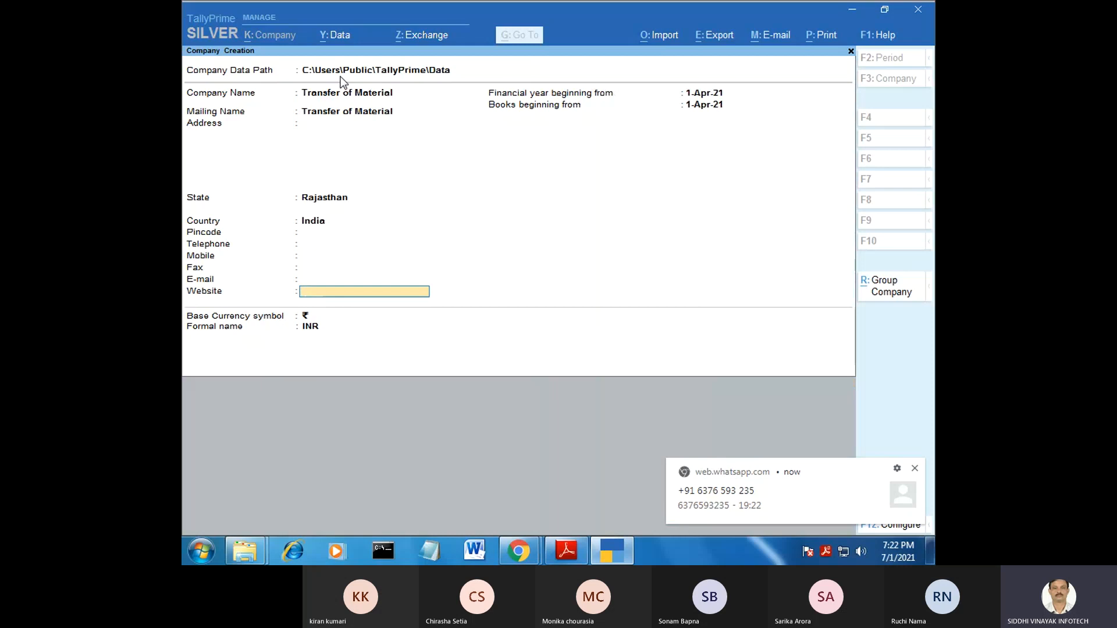
key(Return)
key(Return)
key(Return)
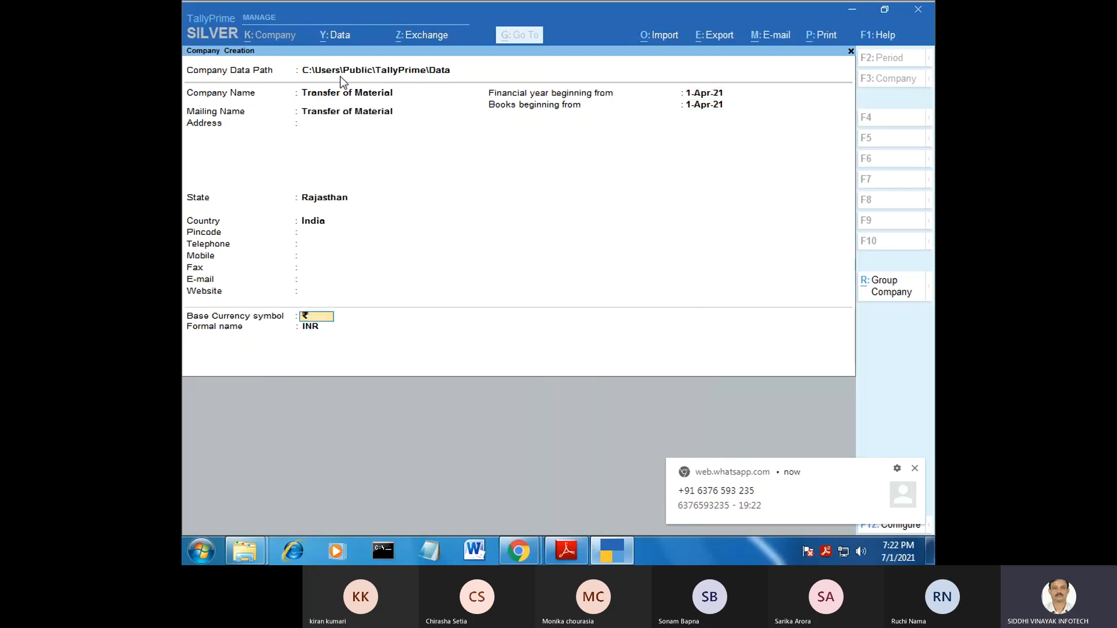
key(Return)
key(Return)
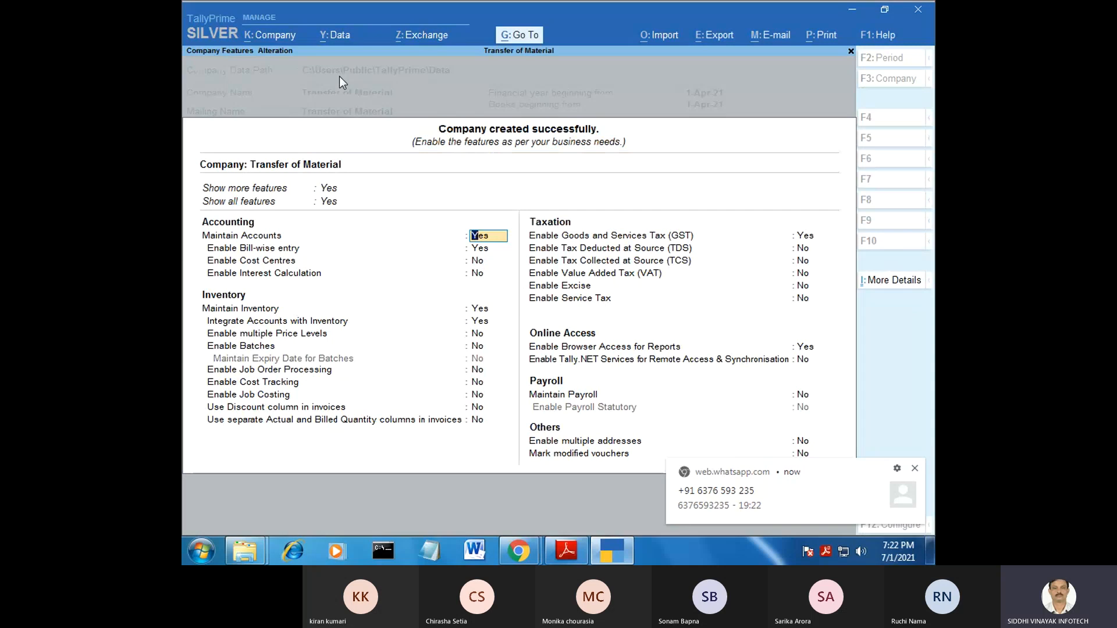
Disable Goods and Services Tax (GST) in the company features, keep the other settings and save them.
key(Return)
key(Return)
key(Return)
key(Return)
key(Return)
key(Return)
key(Return)
key(Return)
key(Return)
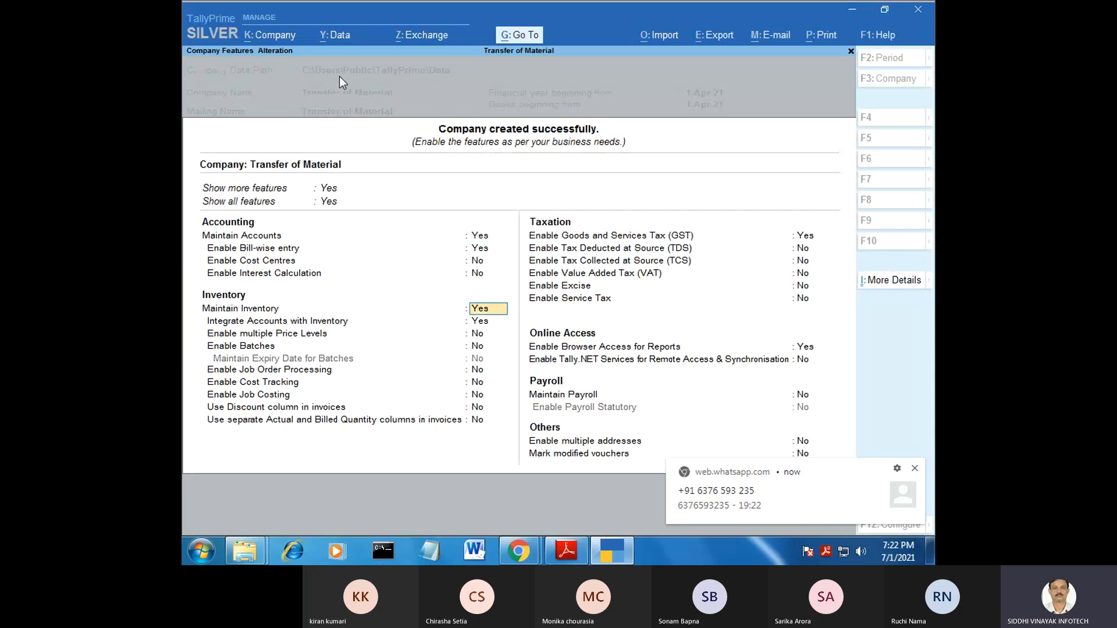
key(Return)
key(Return)
key(Return)
key(Return)
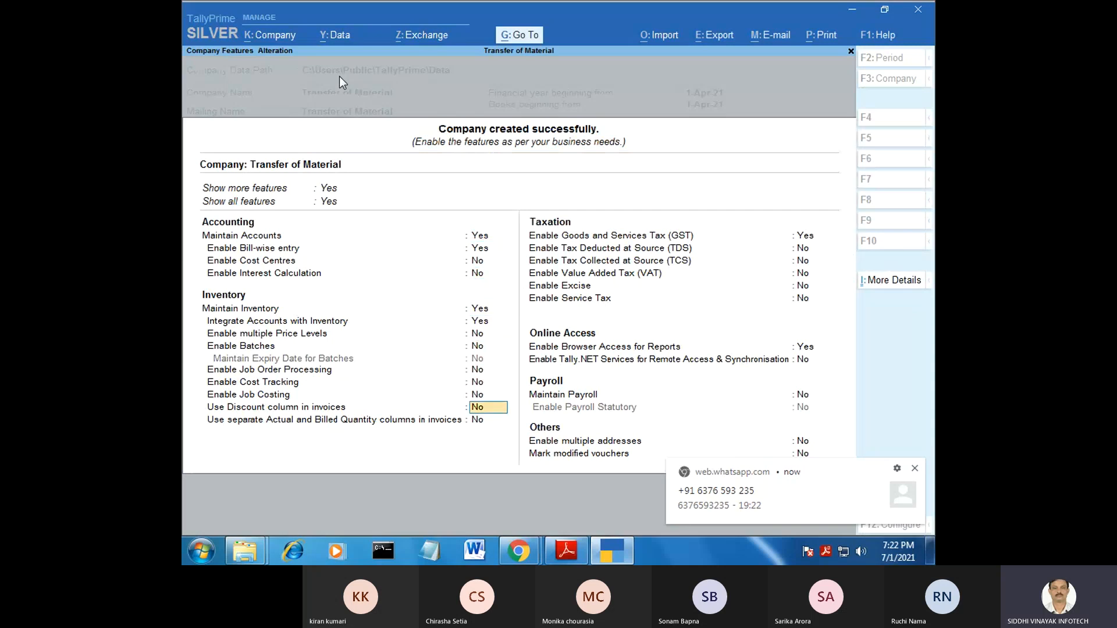
key(n)
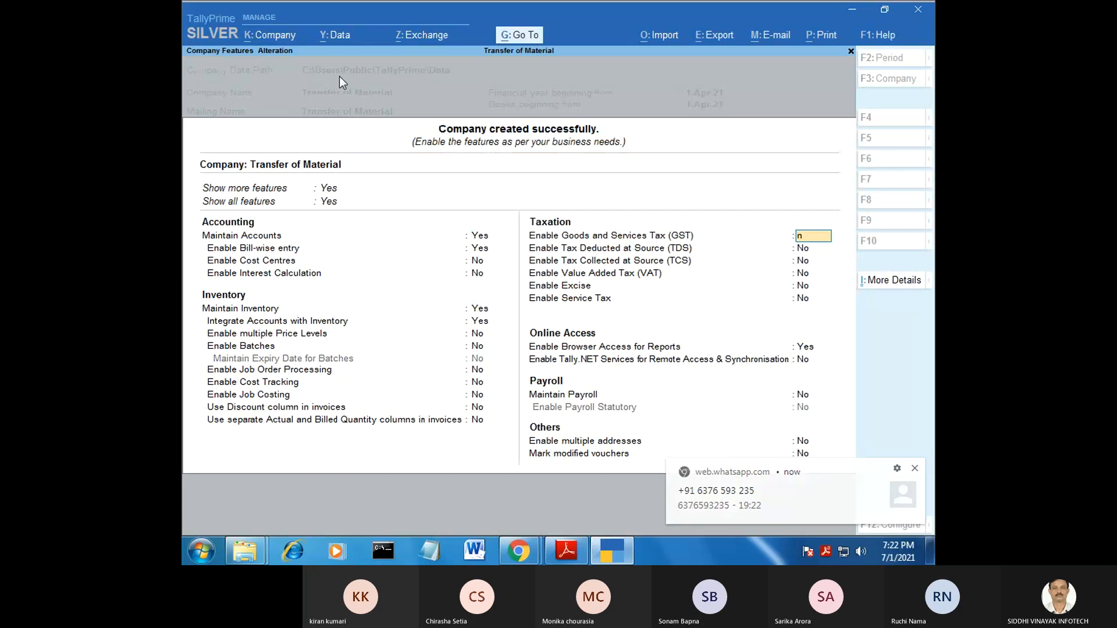
key(Return)
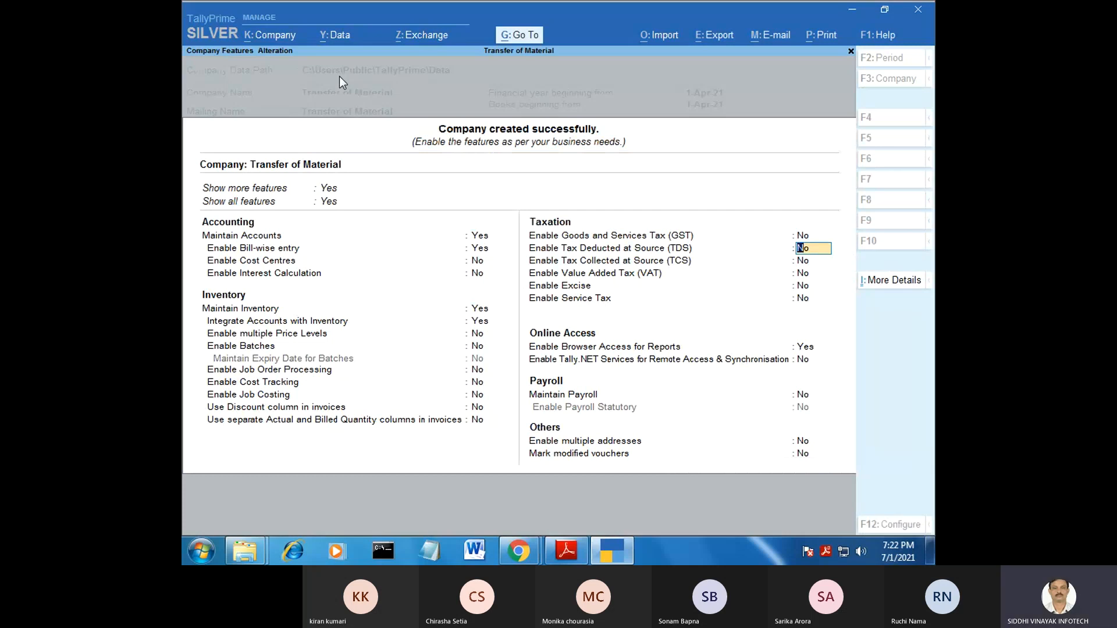
key(ctrl+a)
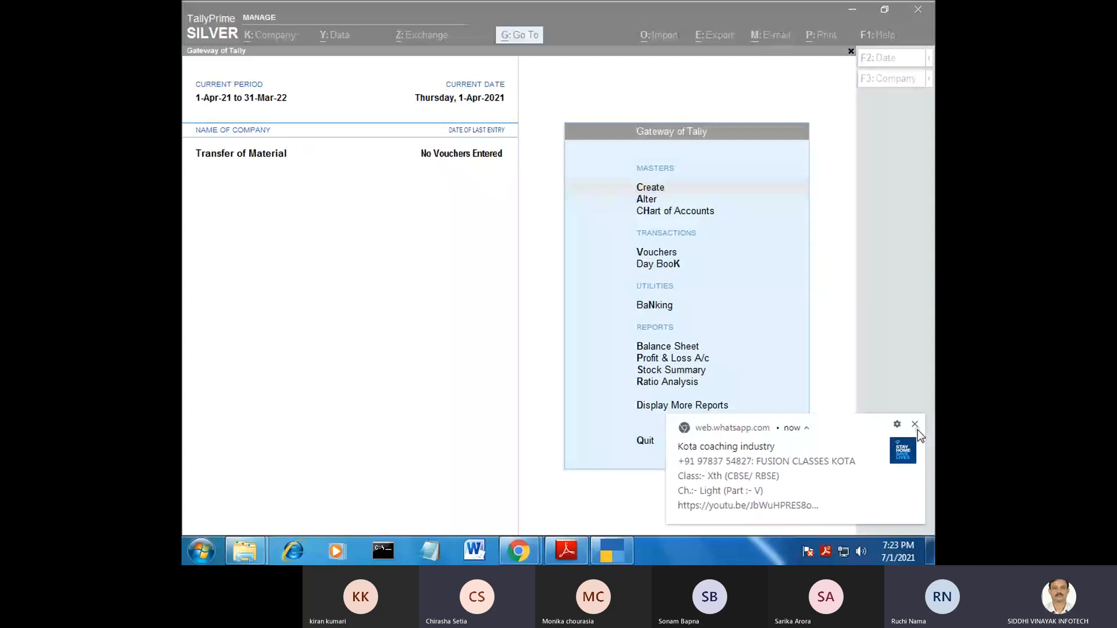
click(917, 429)
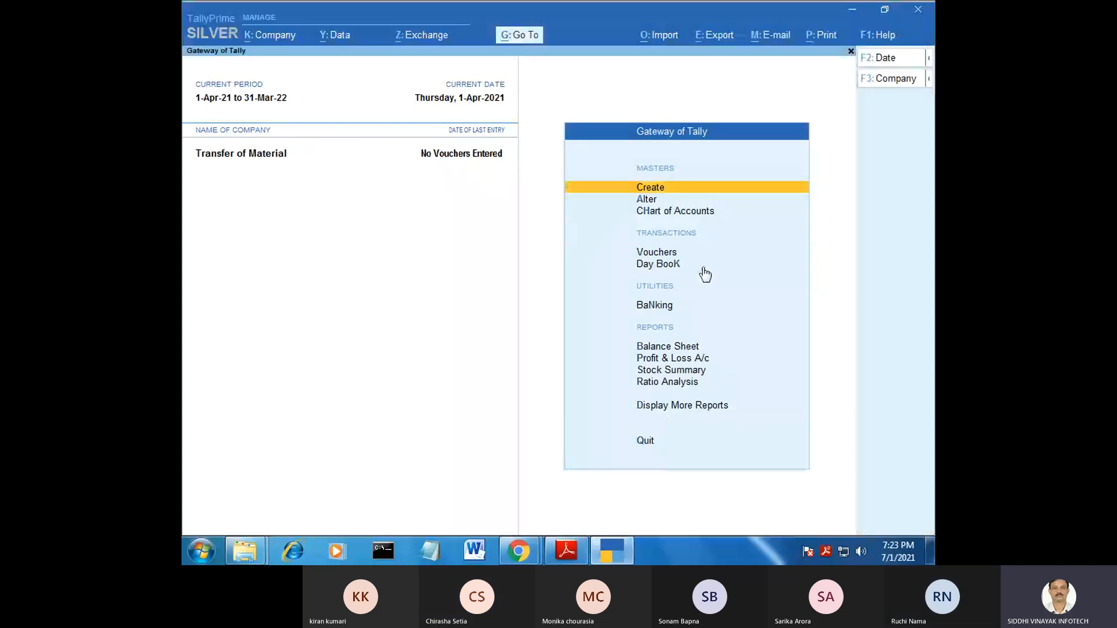
Open a Stock Journal voucher to examine its source and destination layout, and leave it without saving.
click(667, 258)
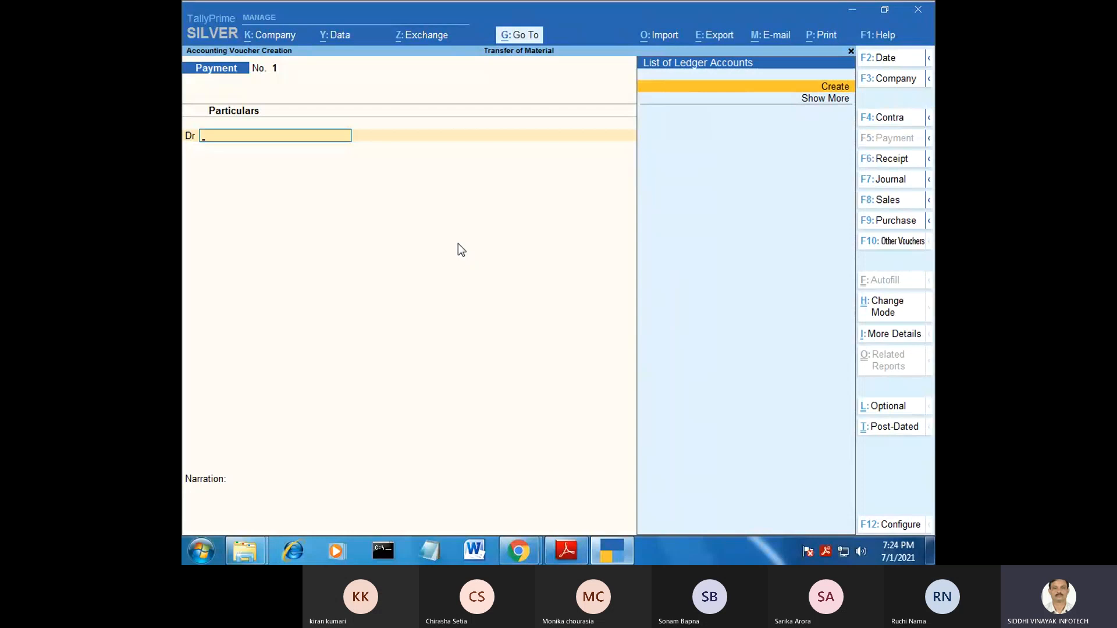
key(ctrl)
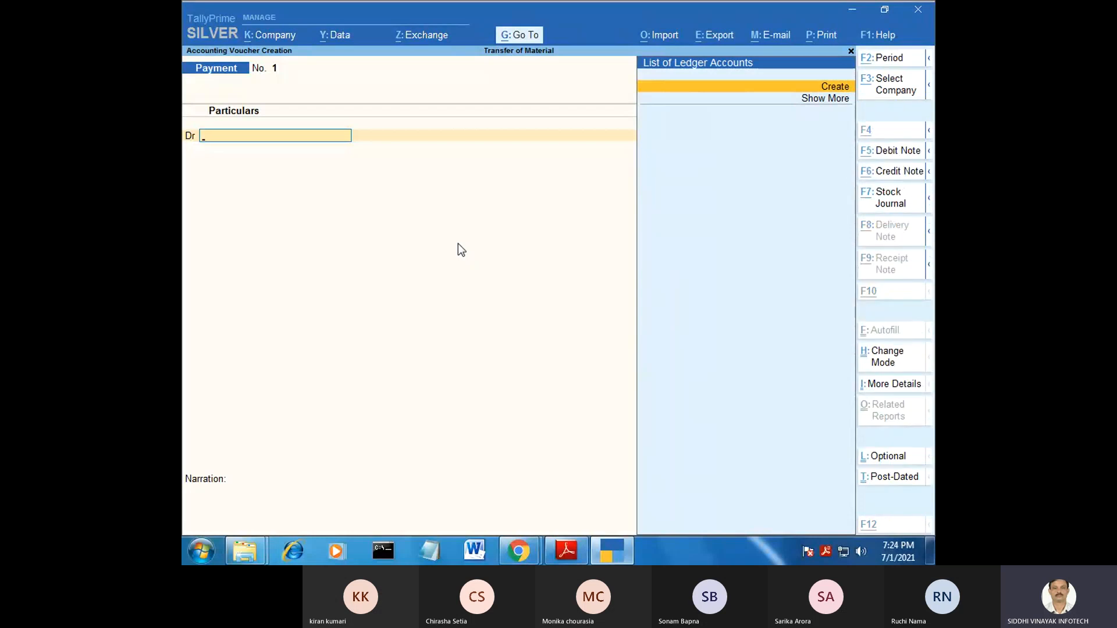
key(ctrl+f7)
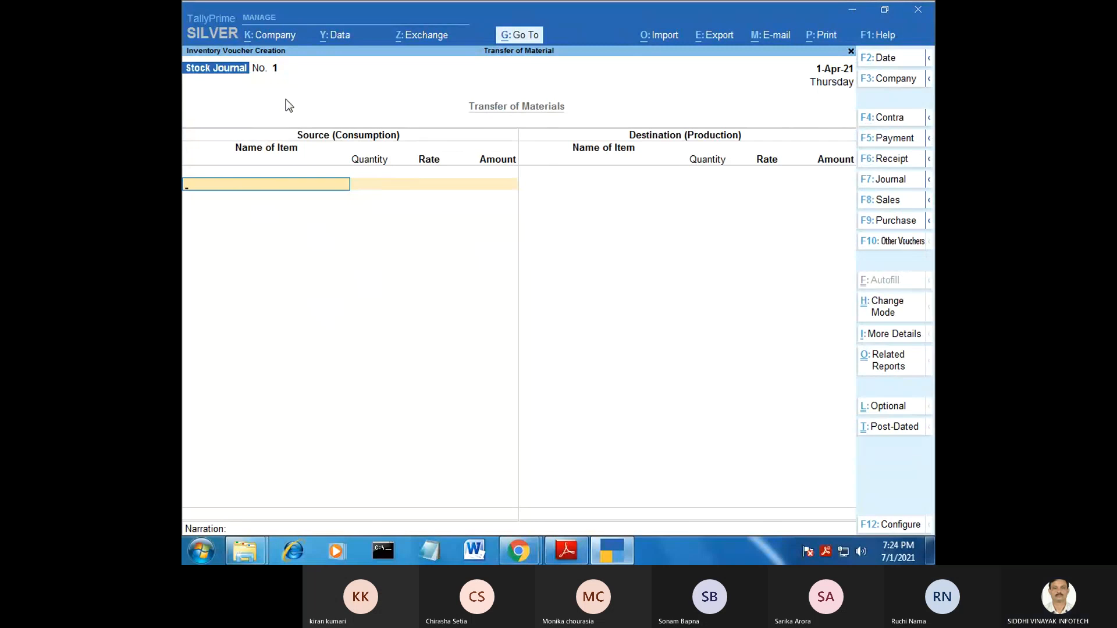
key(Escape)
key(y)
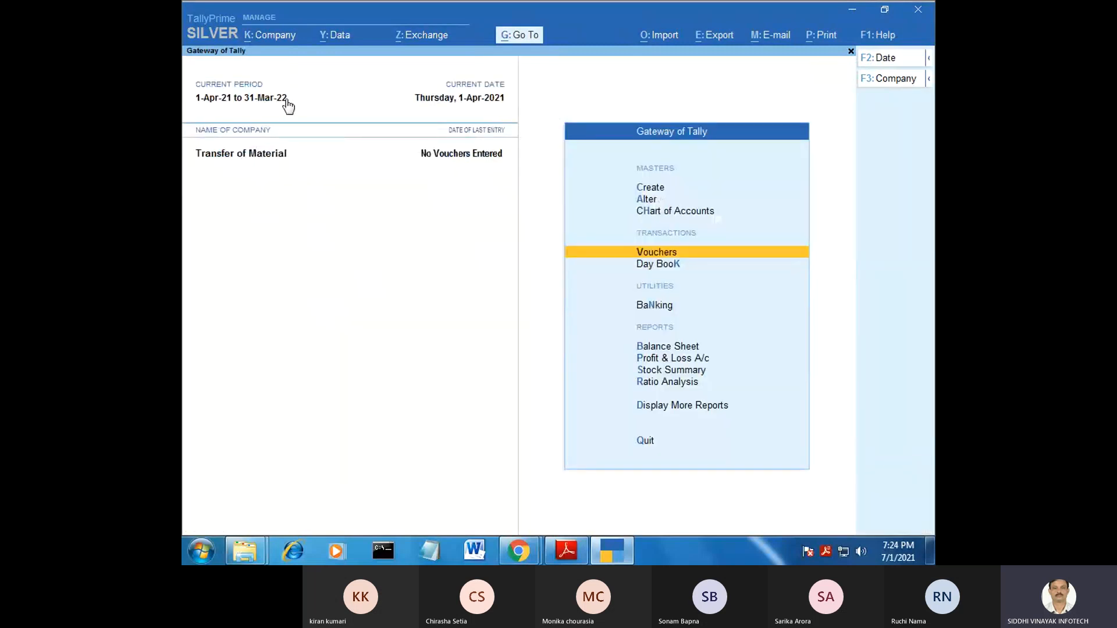
Check the godown names in Stock_Transfer_Details.pdf in Adobe Reader, and create a Delhi location under Primary in TallyPrime.
click(566, 552)
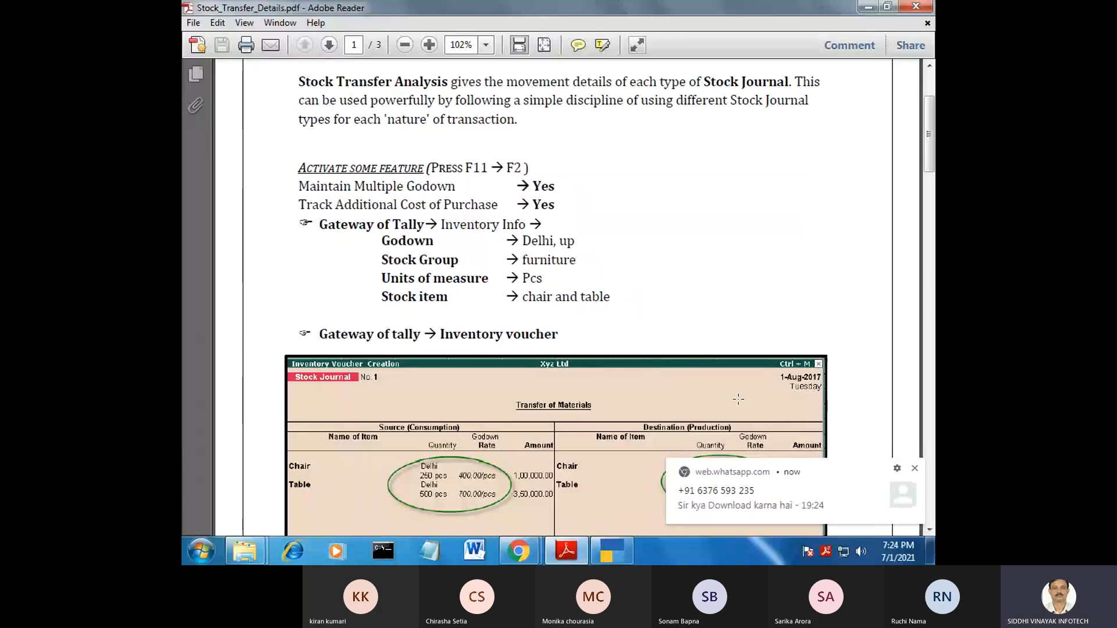
click(609, 555)
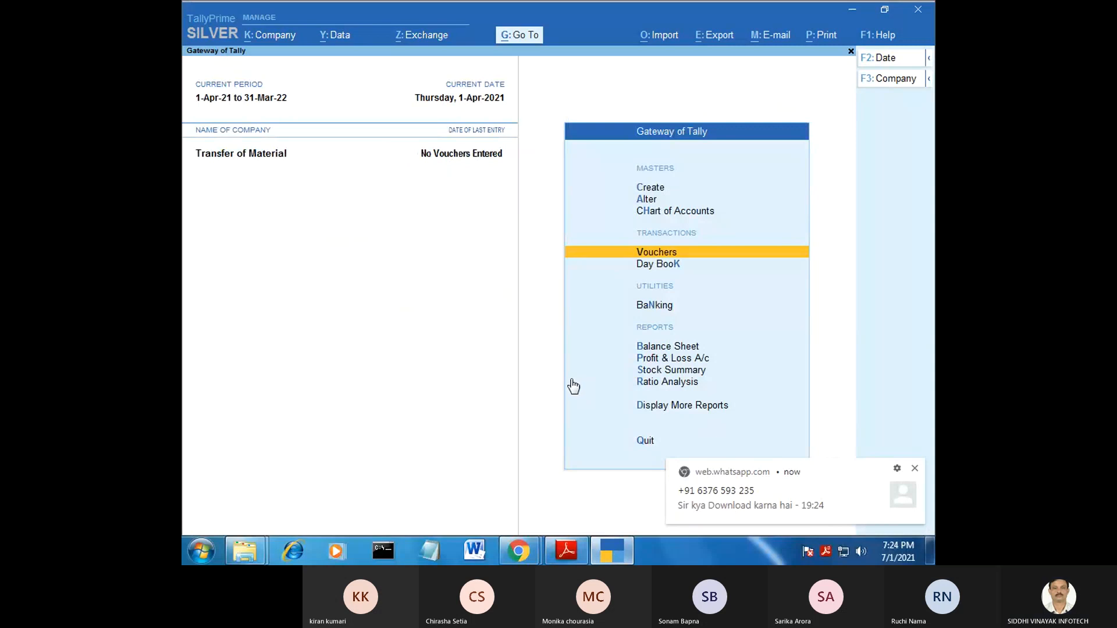
key(Up)
key(Up)
key(Up)
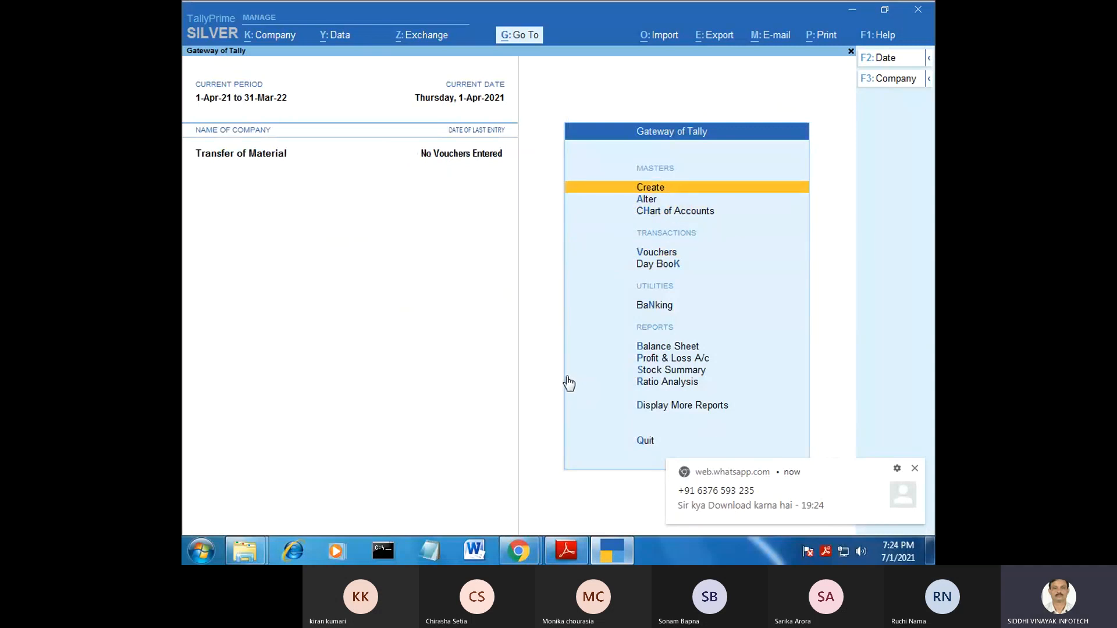
key(Return)
key(Down)
key(Down)
key(Down)
key(Down)
key(Down)
key(Down)
key(Down)
key(Down)
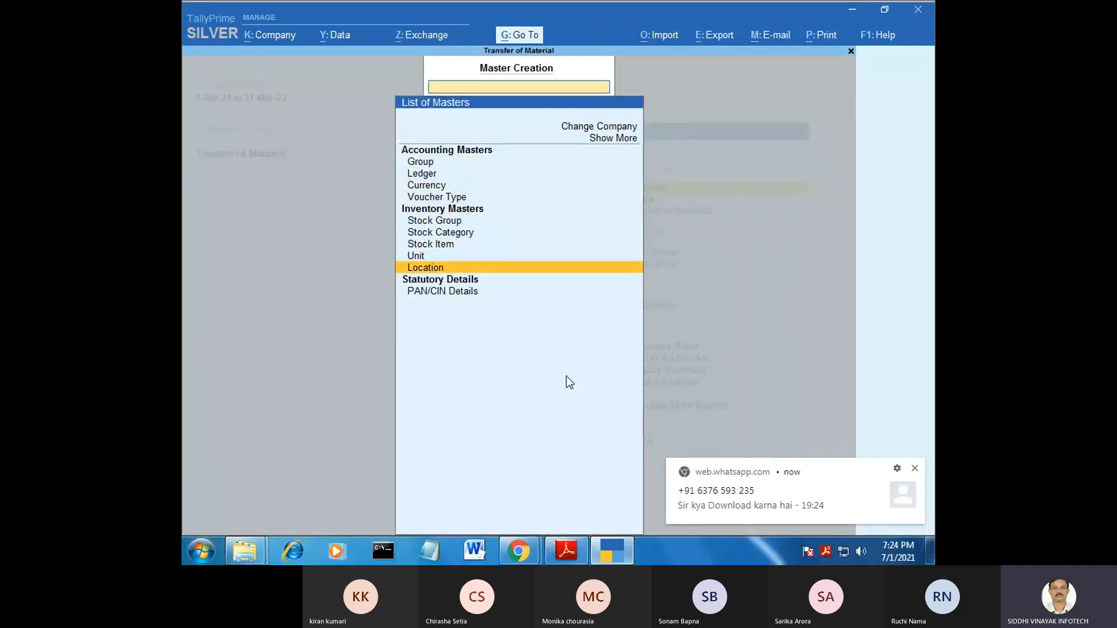
key(Return)
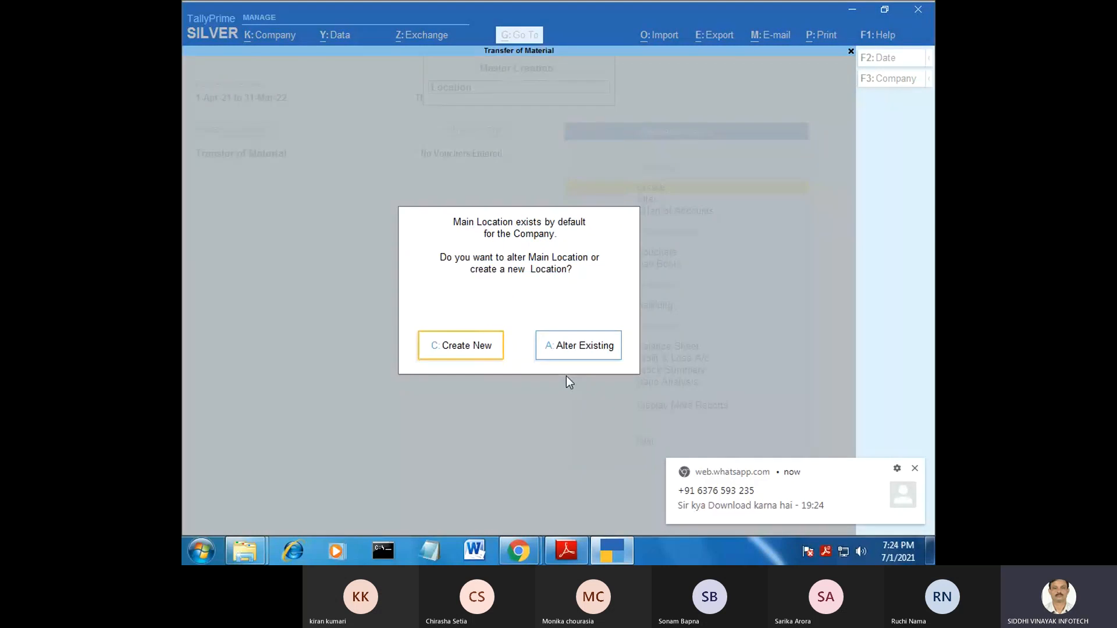
click(473, 335)
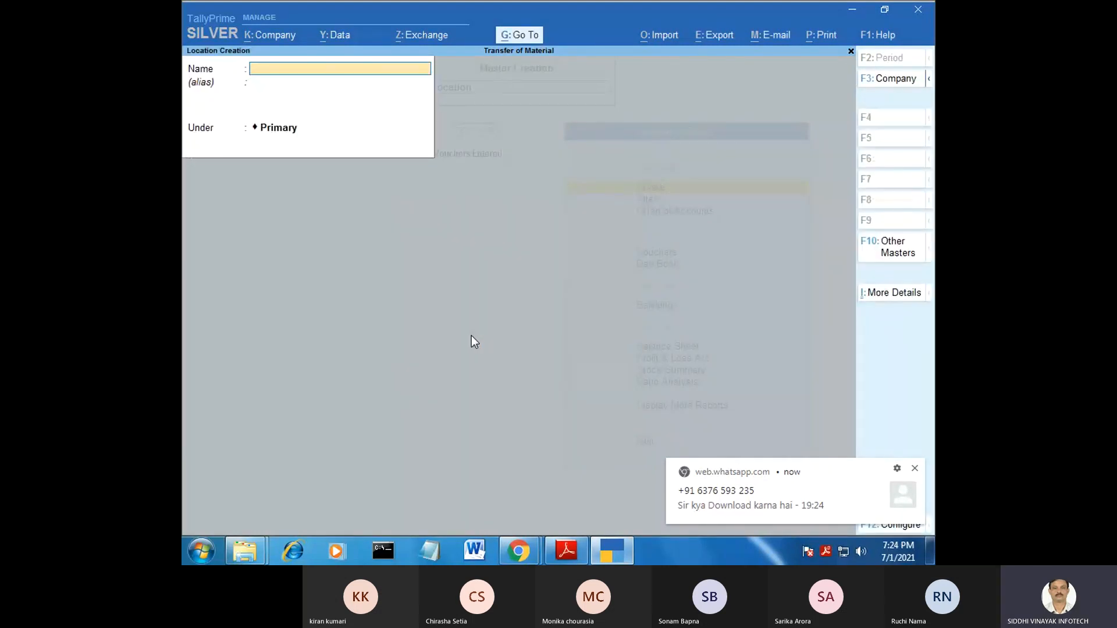
text(De)
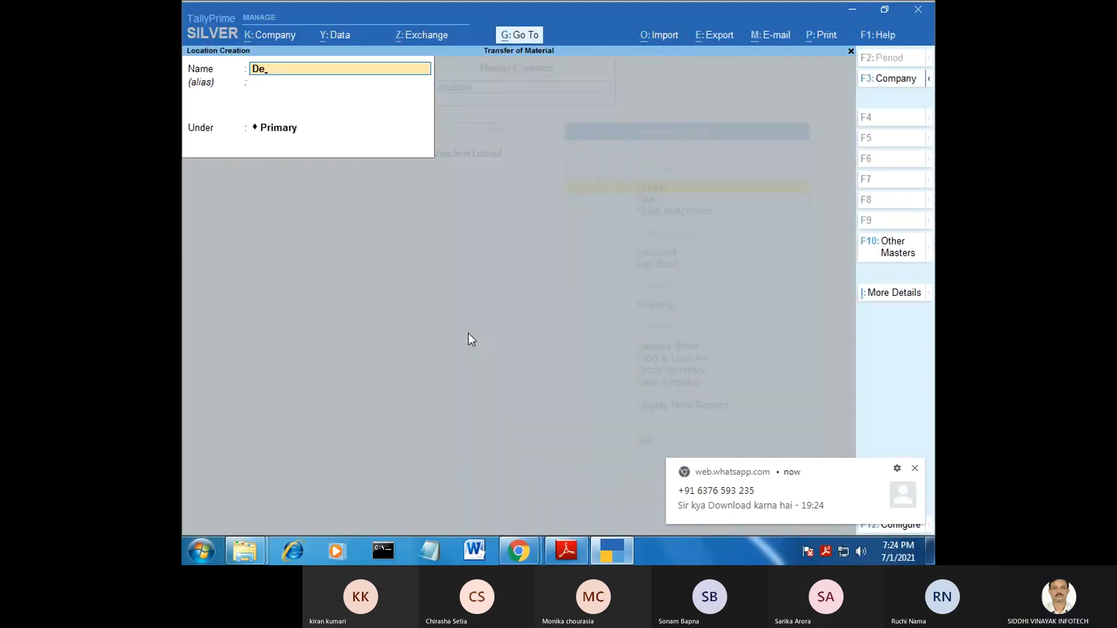
text(lhi)
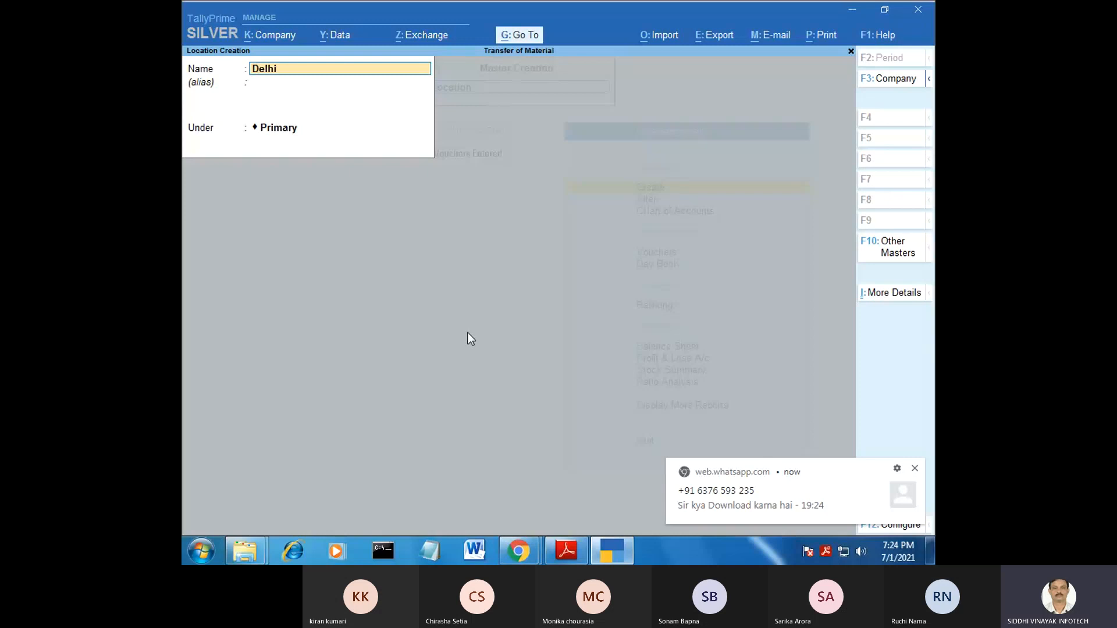
key(Return)
key(Return)
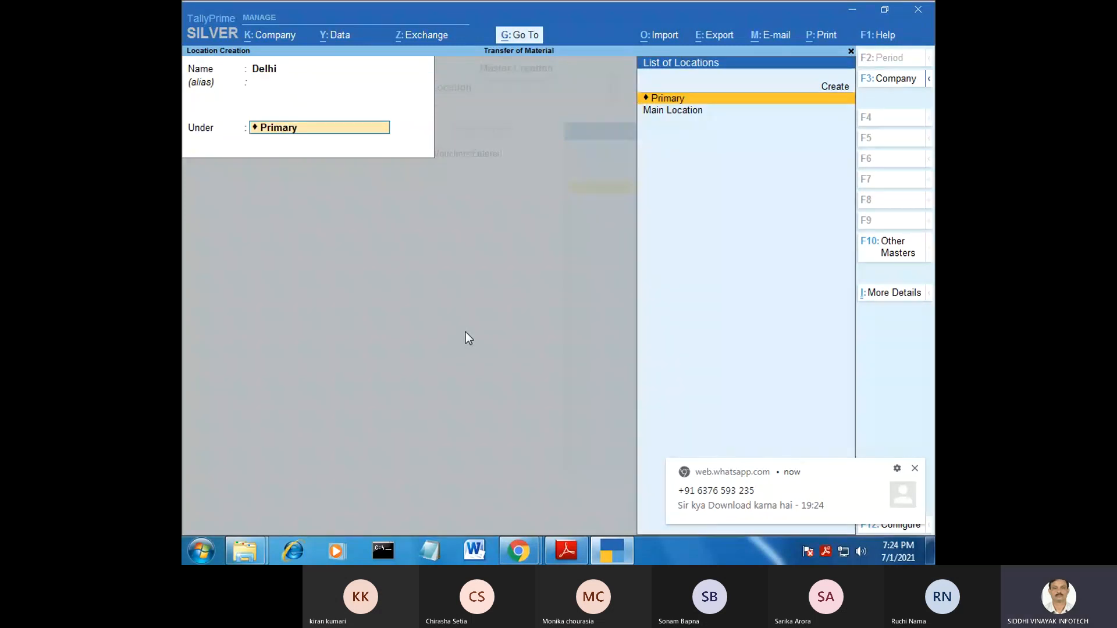
key(Return)
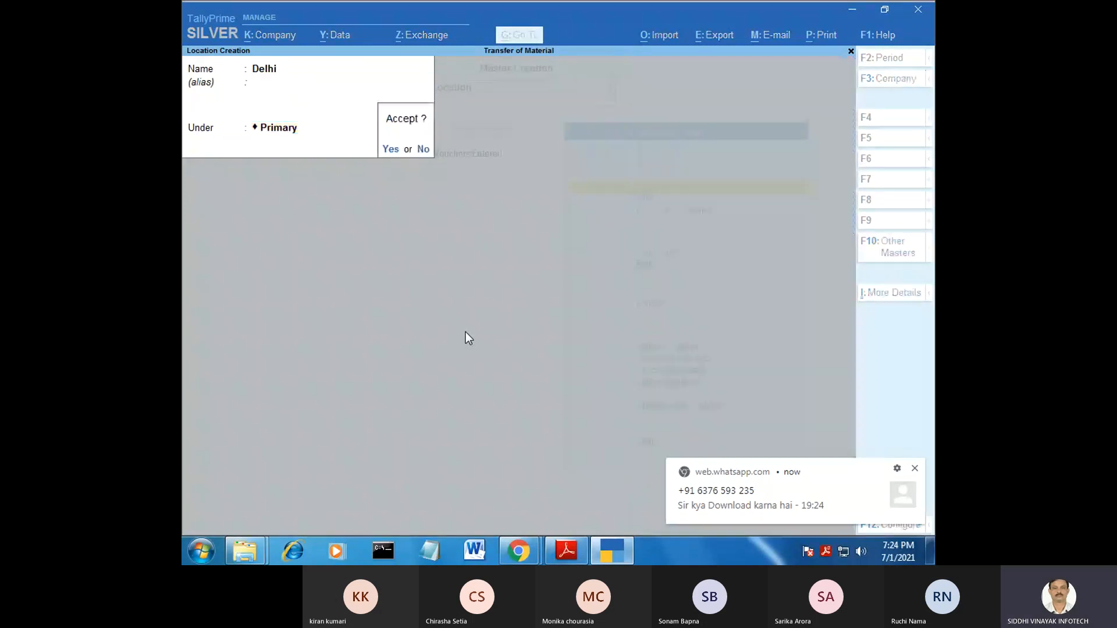
key(Return)
Create a second location named Up under Primary.
text(Up)
key(Return)
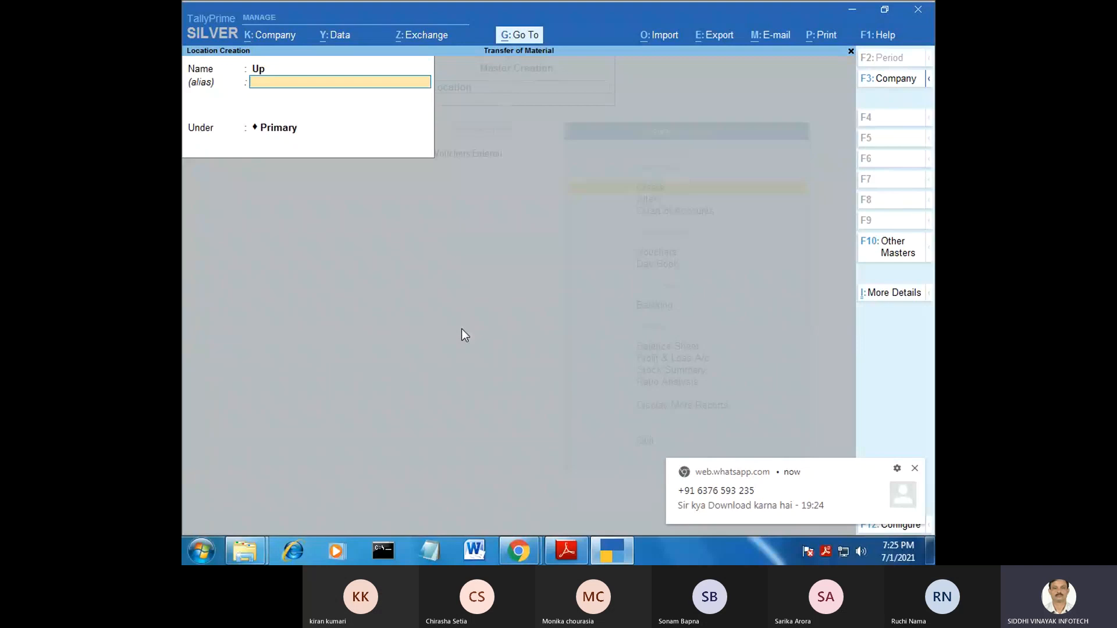
key(Return)
key(Return)
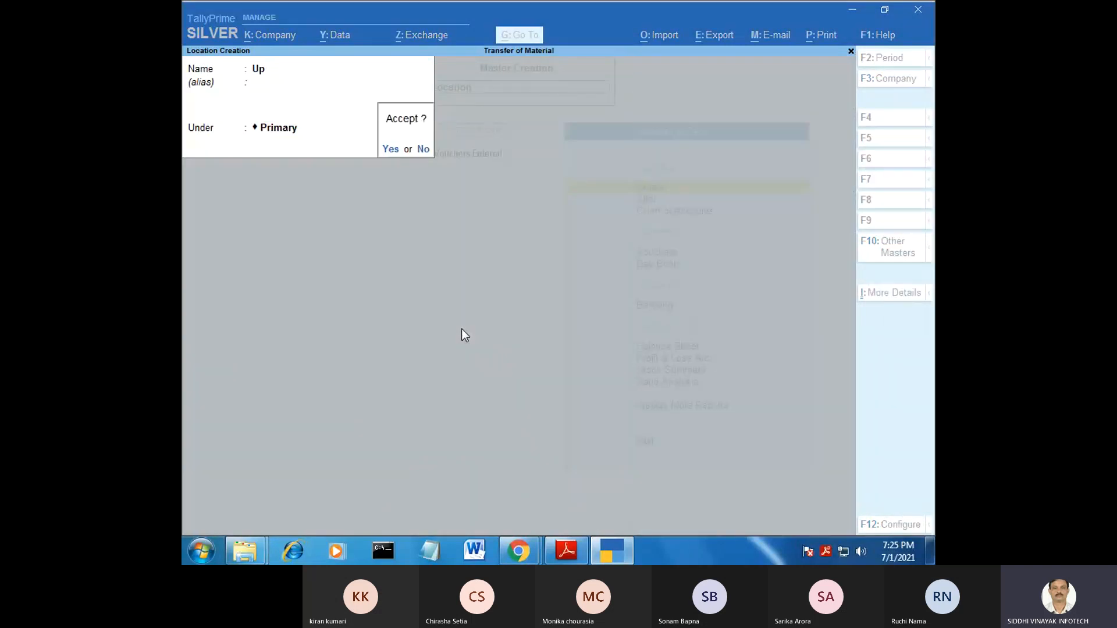
key(Return)
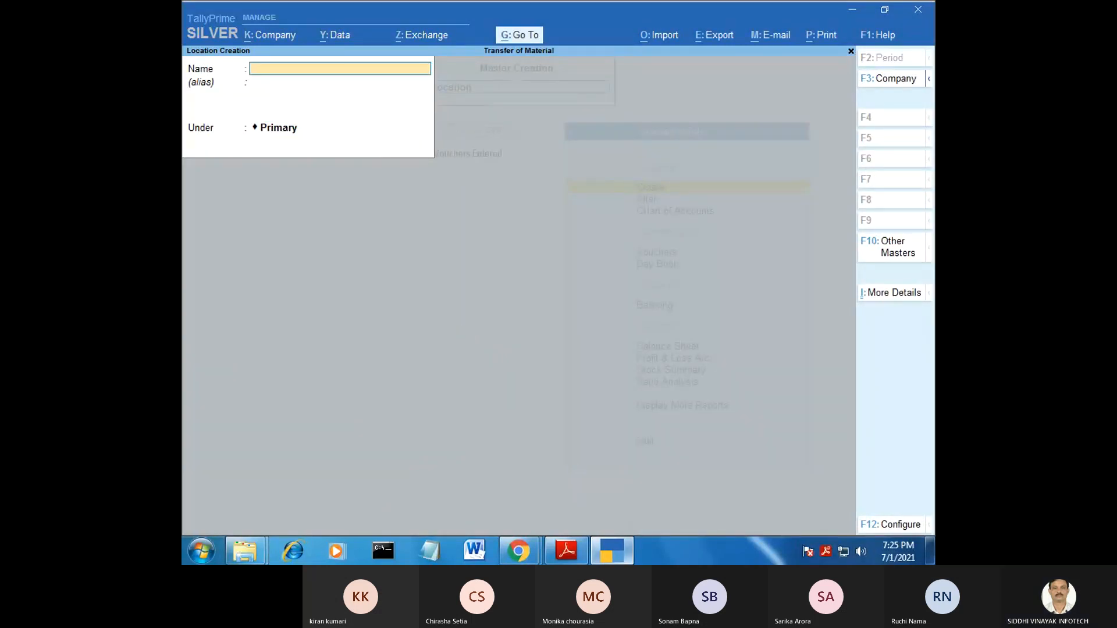
Check the stock group and units of measure in the Adobe Reader document, and return to TallyPrime.
click(622, 556)
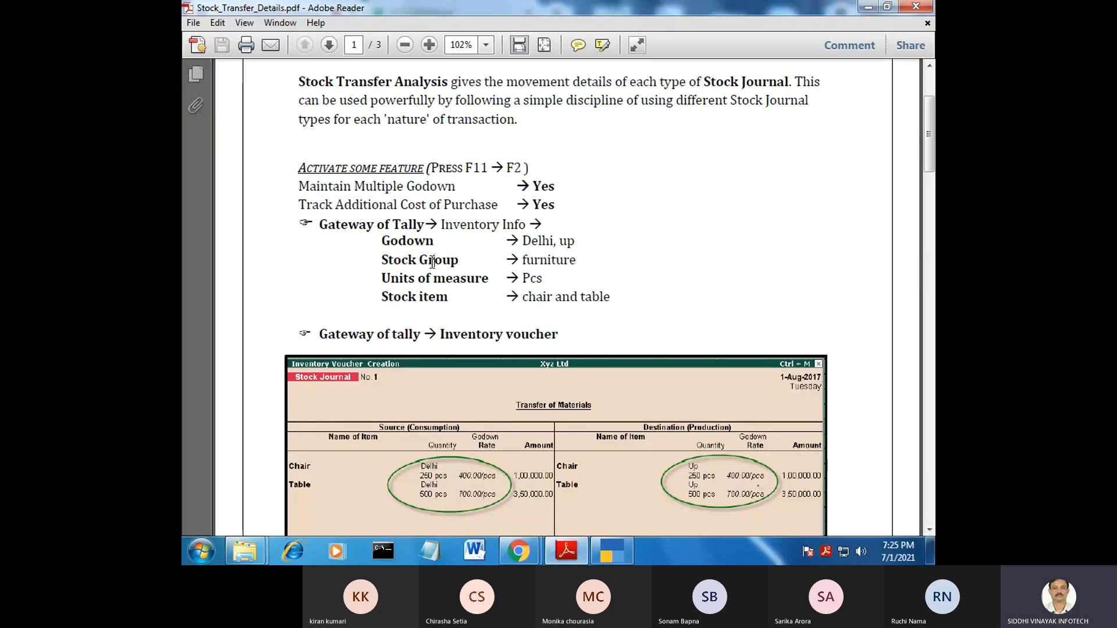
drag(433, 260, 451, 261)
click(534, 261)
drag(543, 279, 532, 280)
click(610, 555)
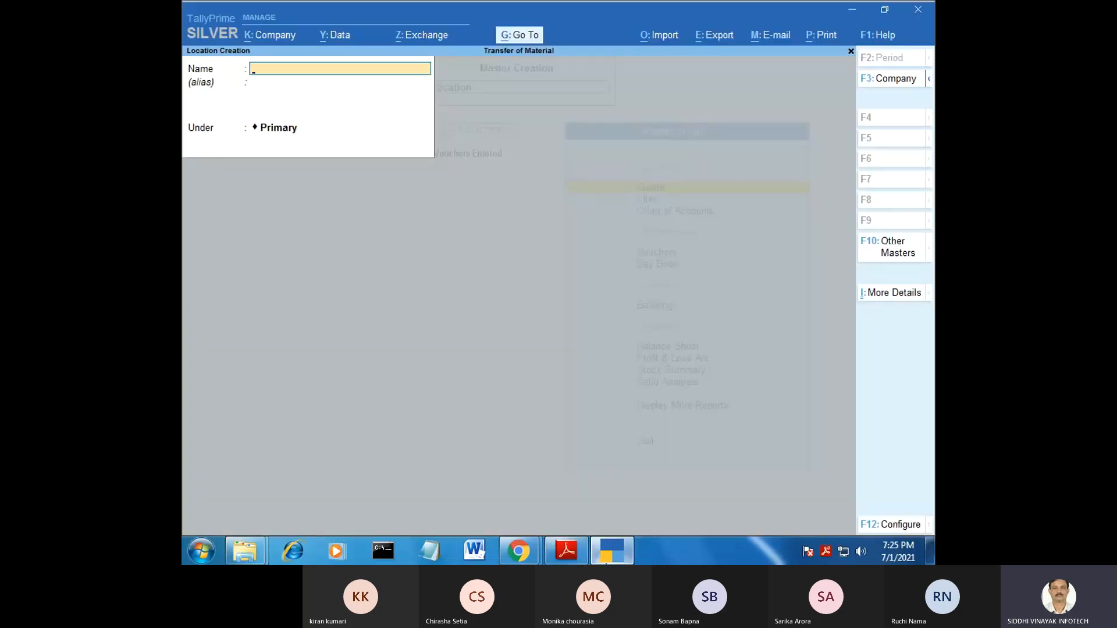
Leave location creation and create a stock group named Furniture under Primary.
key(Escape)
key(y)
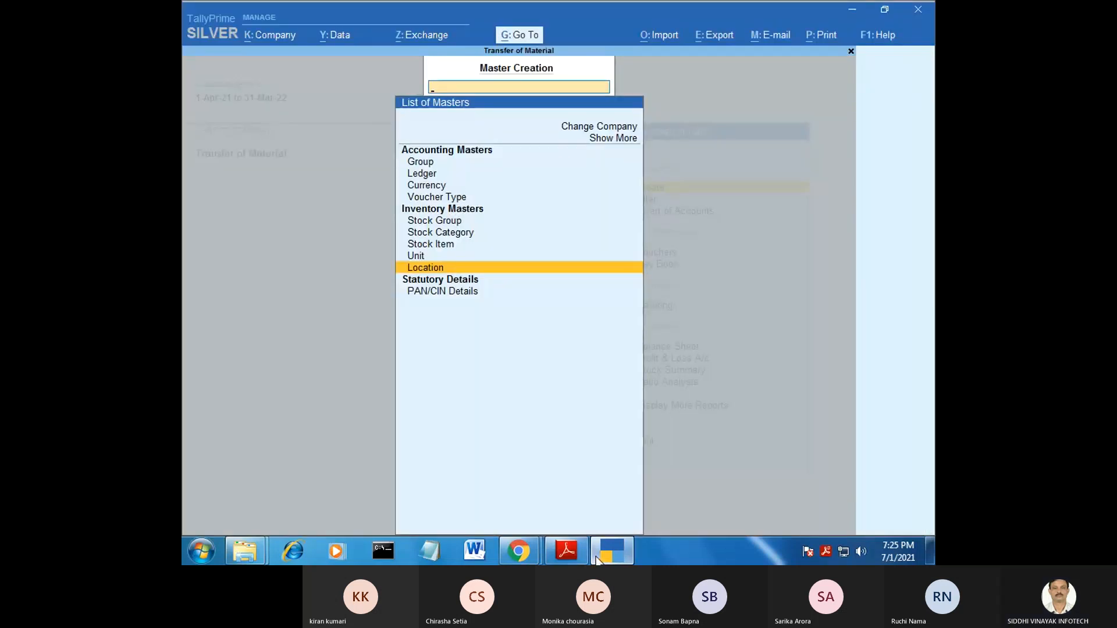
key(Up)
key(Up)
key(Up)
key(Up)
key(Return)
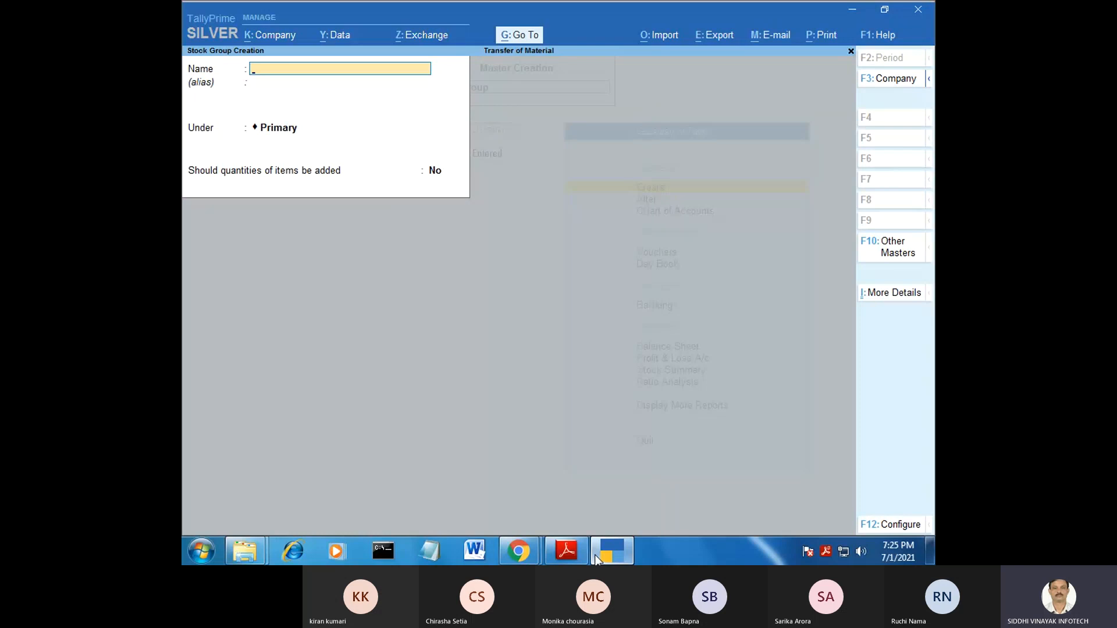
text(Fur)
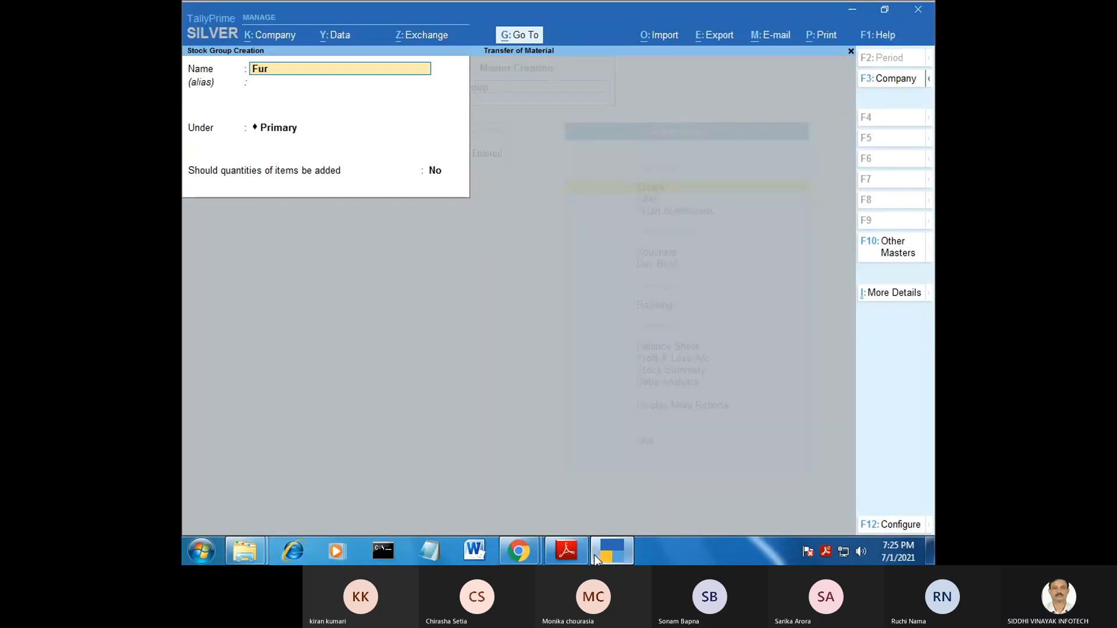
text(niture)
key(Return)
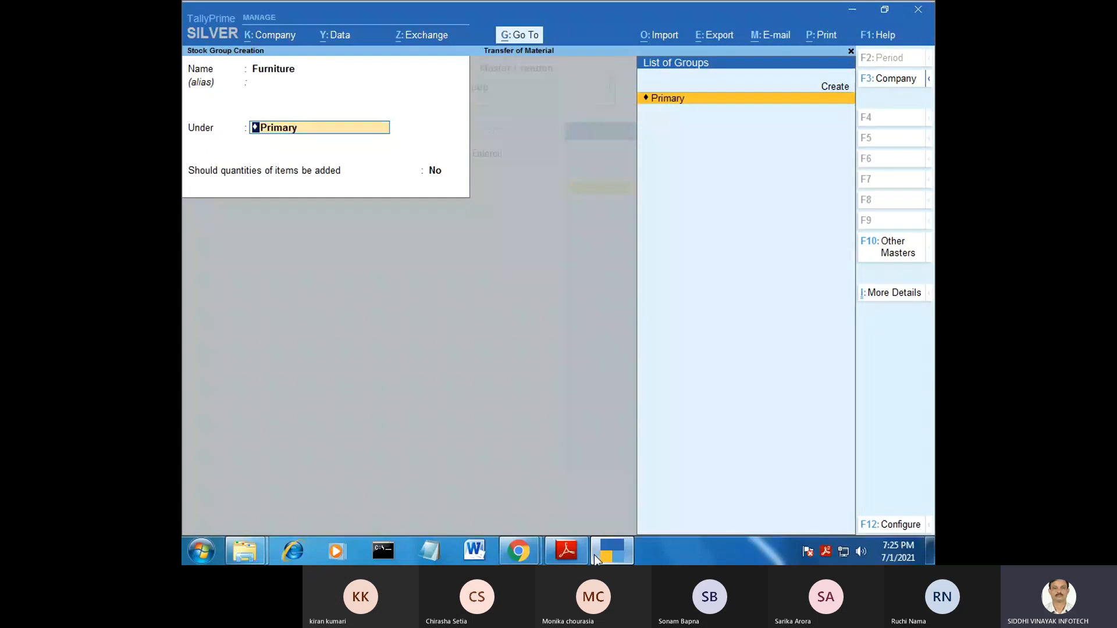
key(Return)
key(Return)
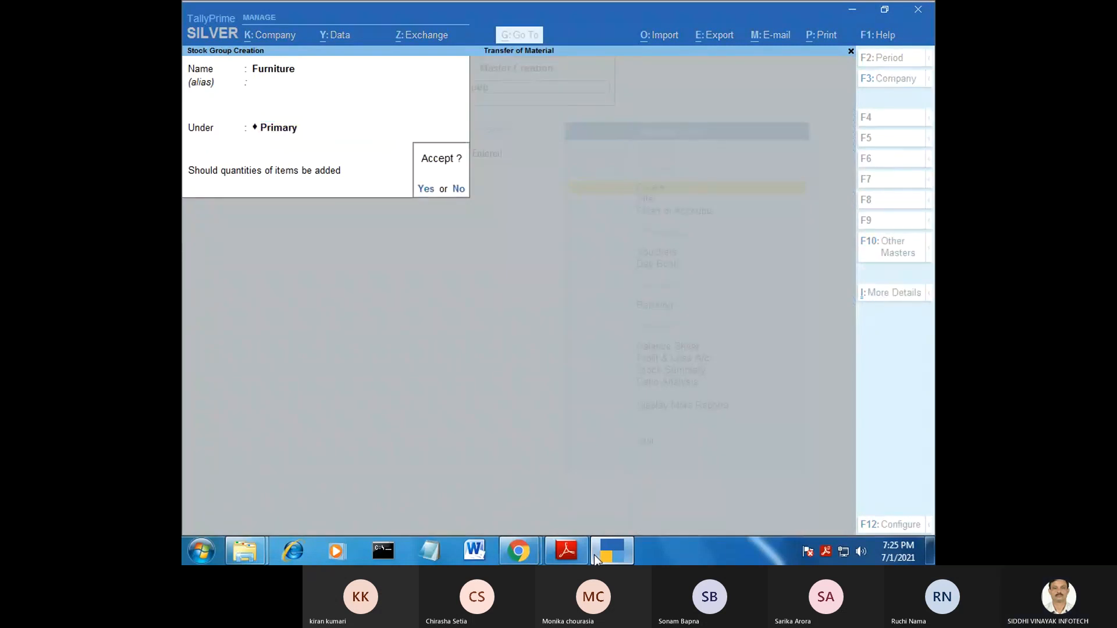
key(y)
key(Escape)
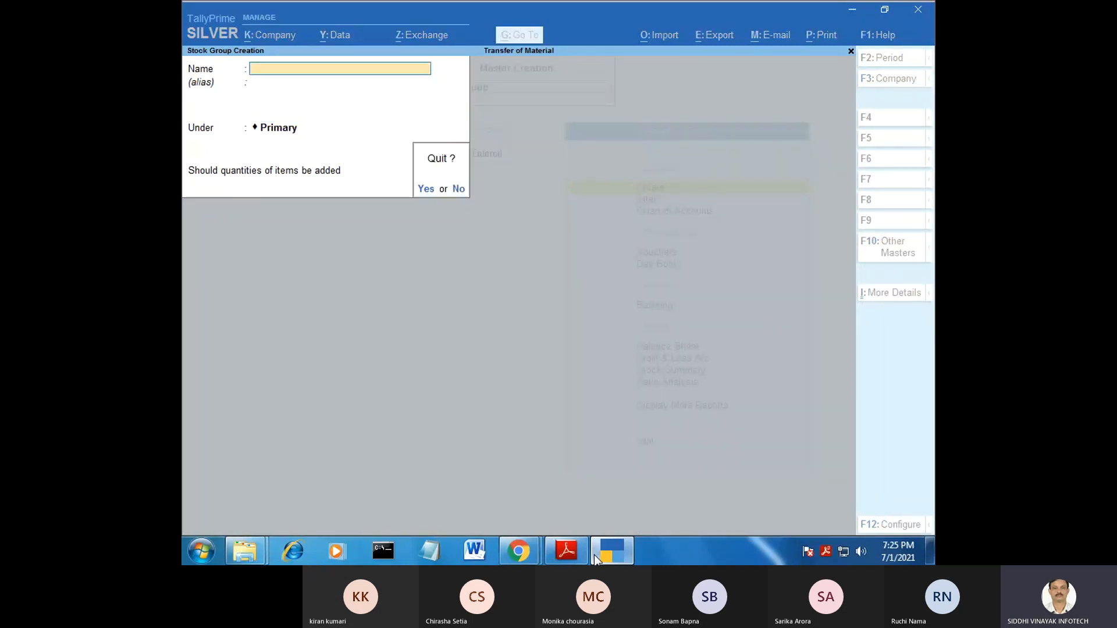
key(y)
Create a simple unit with the symbol pcs, the formal name Pieces and 0 decimal places.
key(Down)
key(Down)
key(Down)
key(Return)
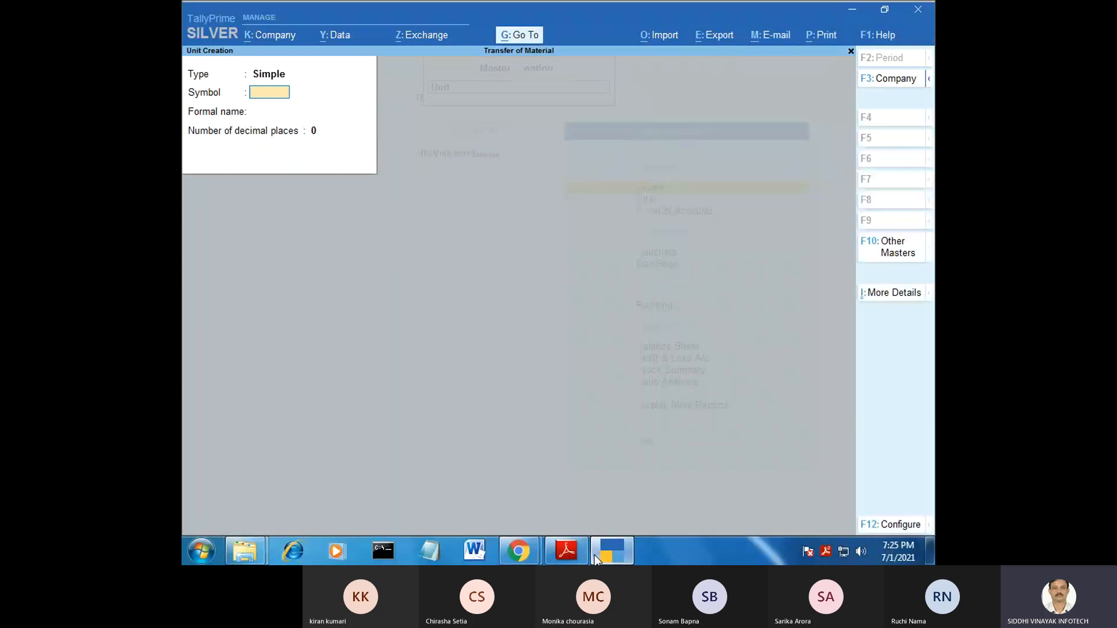
text(pcs)
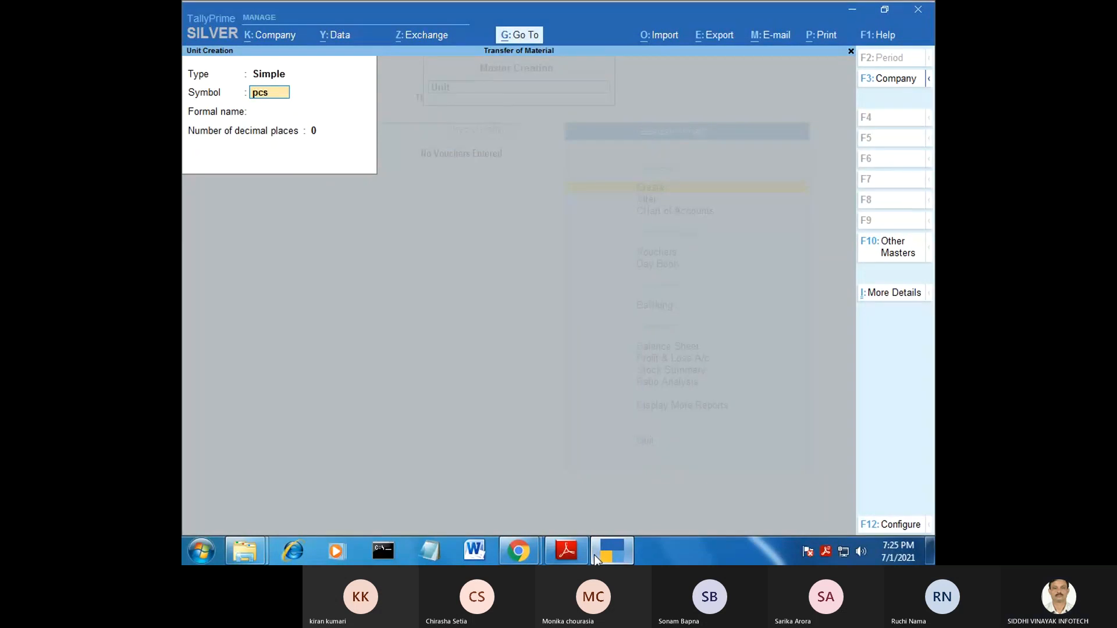
key(Return)
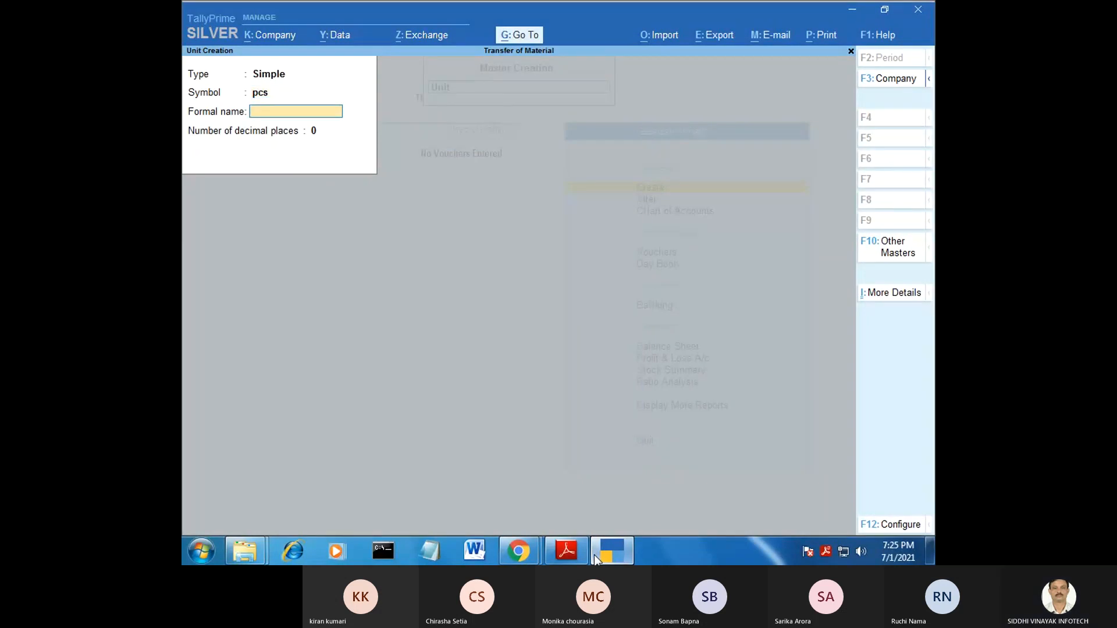
text(Pieces)
key(Return)
key(Return)
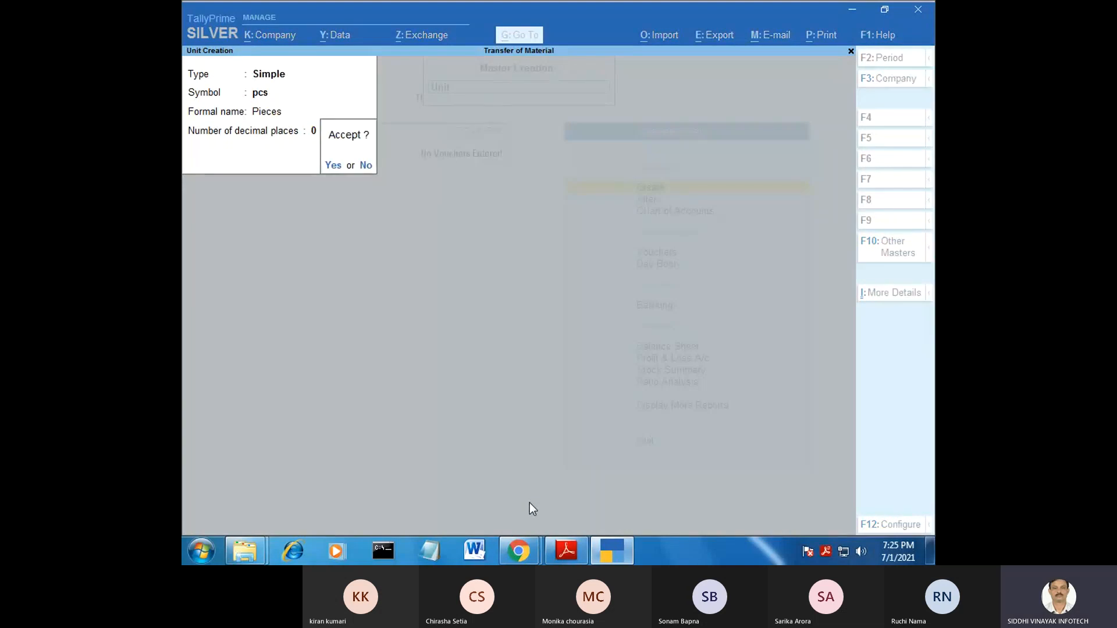
key(Return)
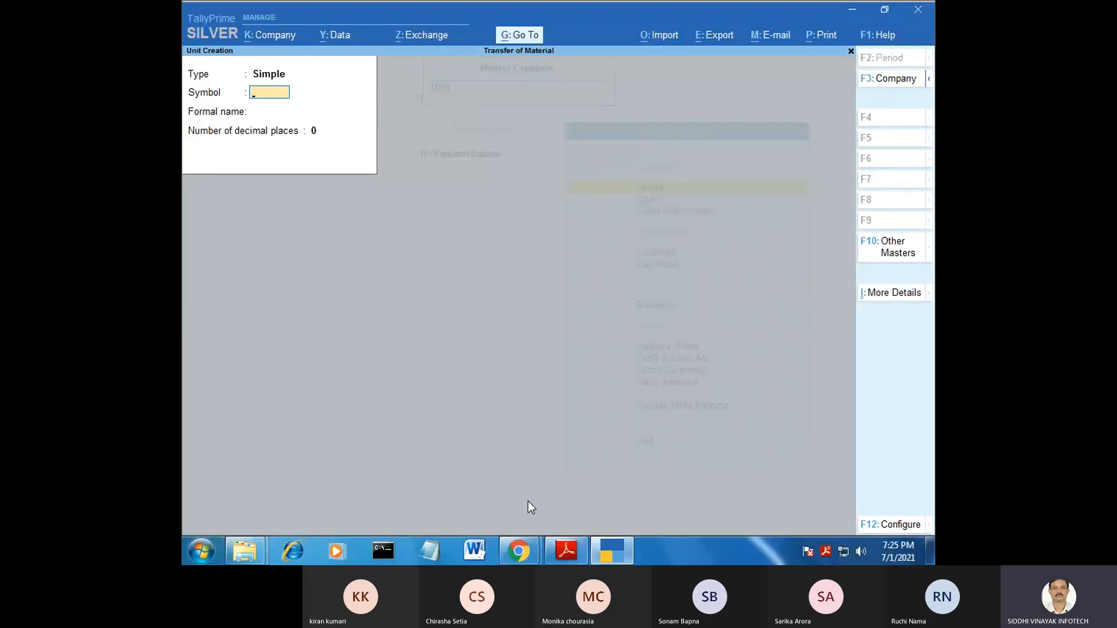
key(Escape)
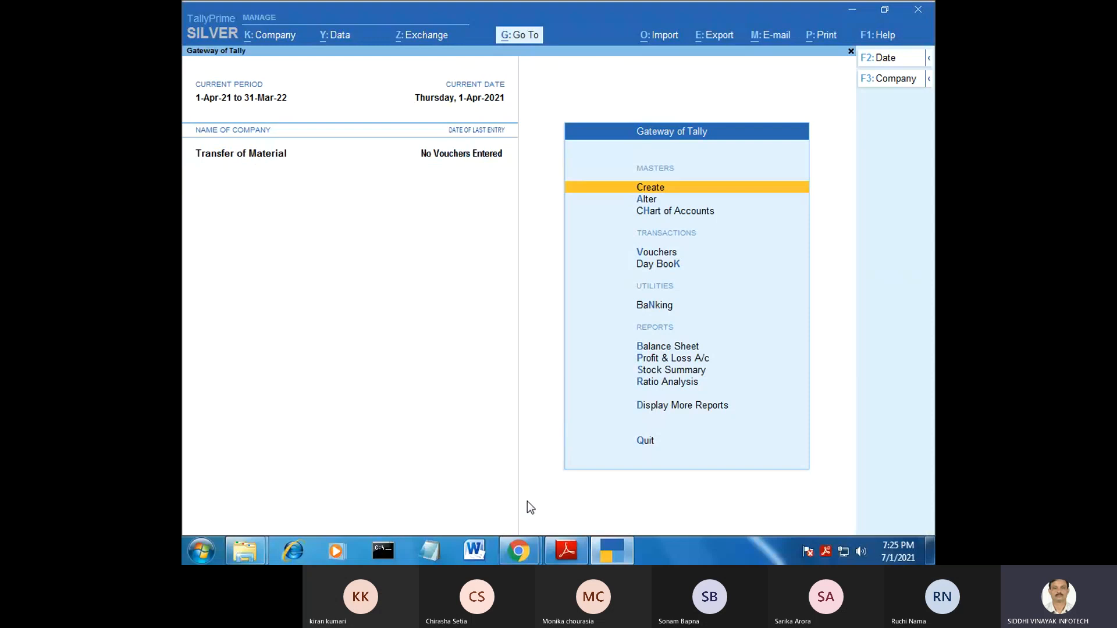
Start a stock item named Chair under the Furniture group, with pcs as its unit and a rate of duty of 0.
key(Return)
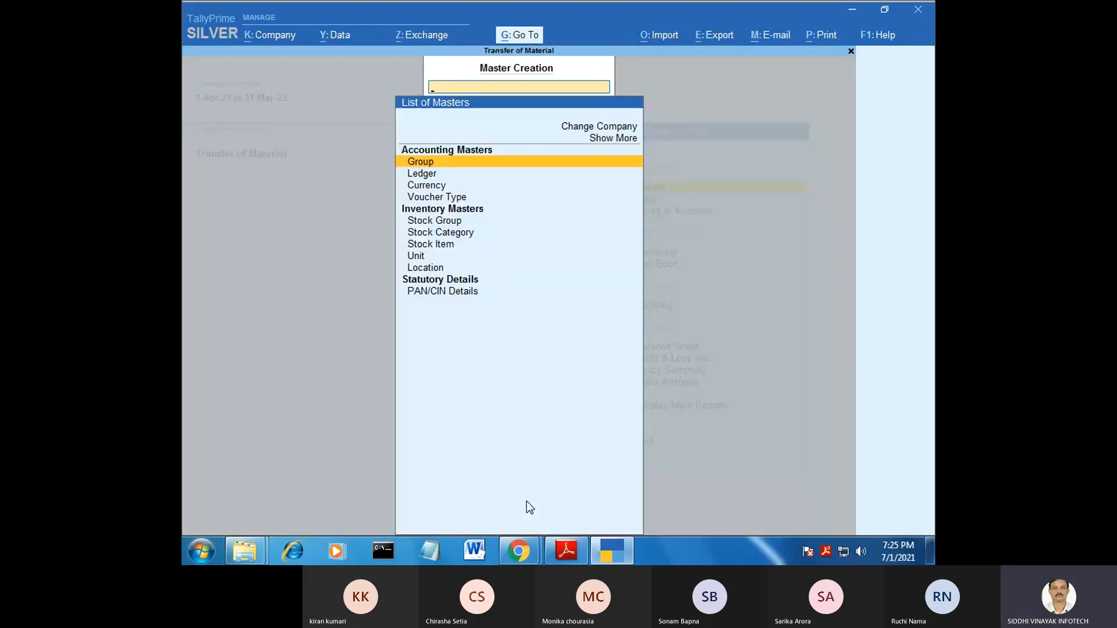
key(Down)
key(Down)
key(Down)
key(Down)
key(Down)
key(Down)
key(Return)
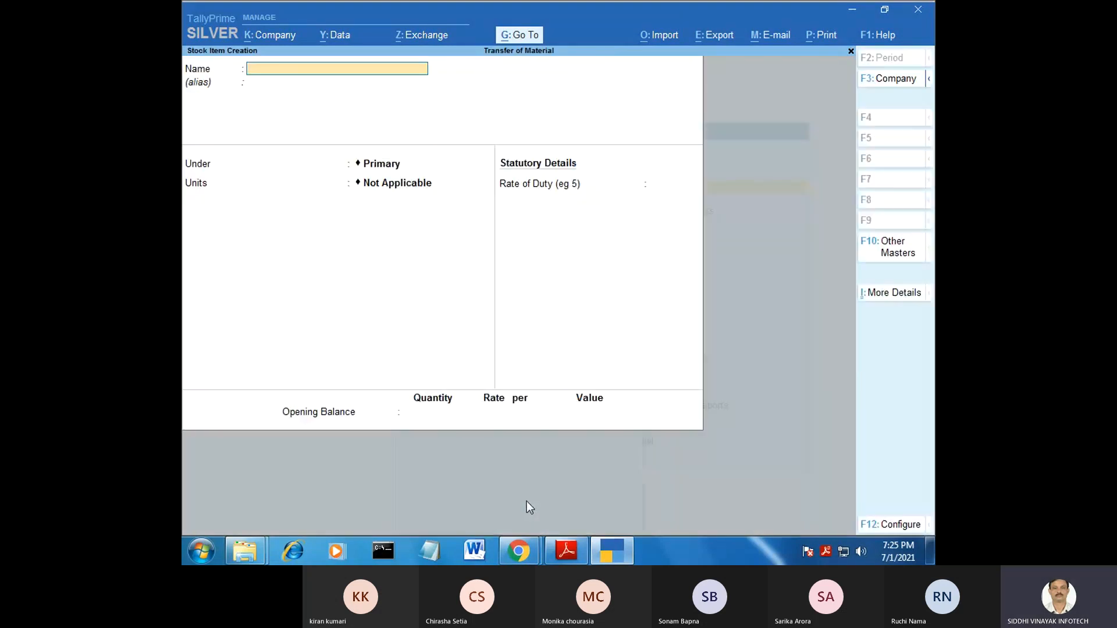
text(Chair)
key(Return)
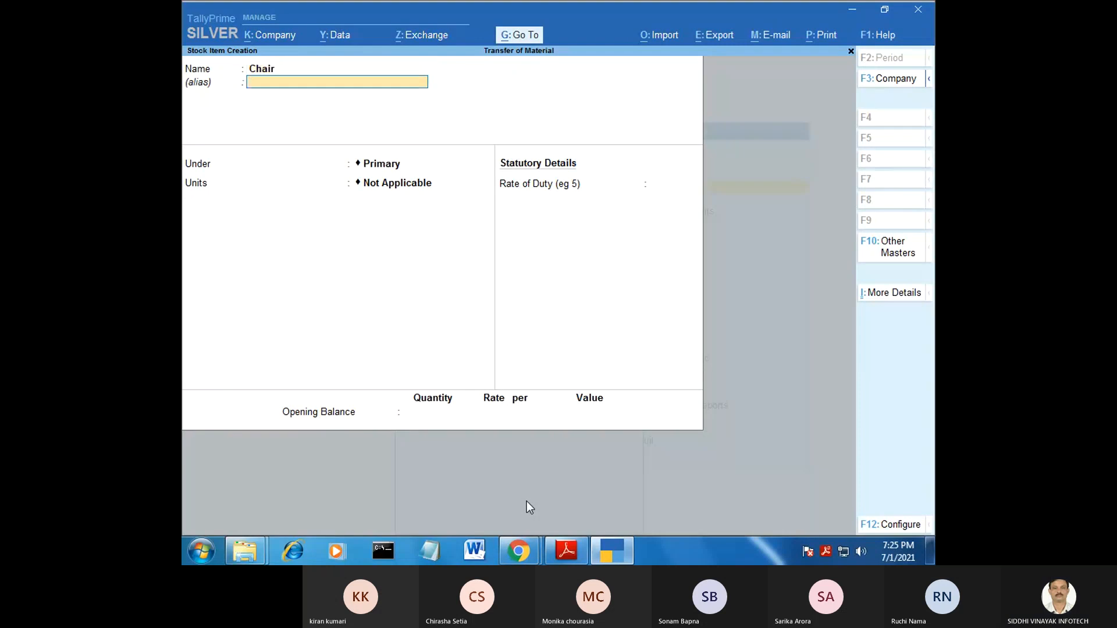
key(Down)
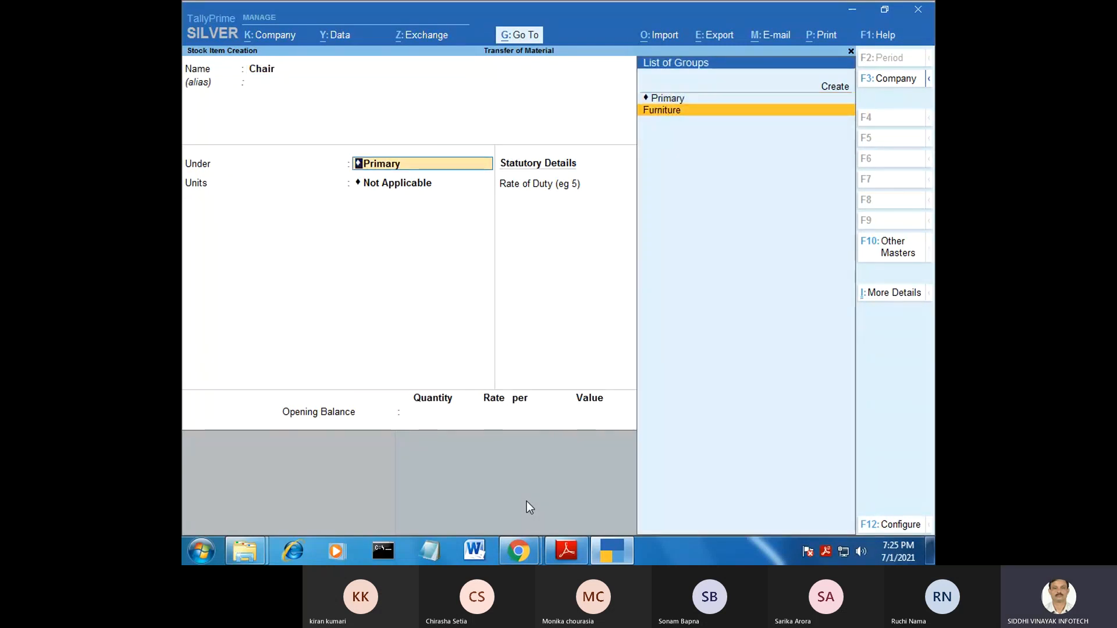
key(Return)
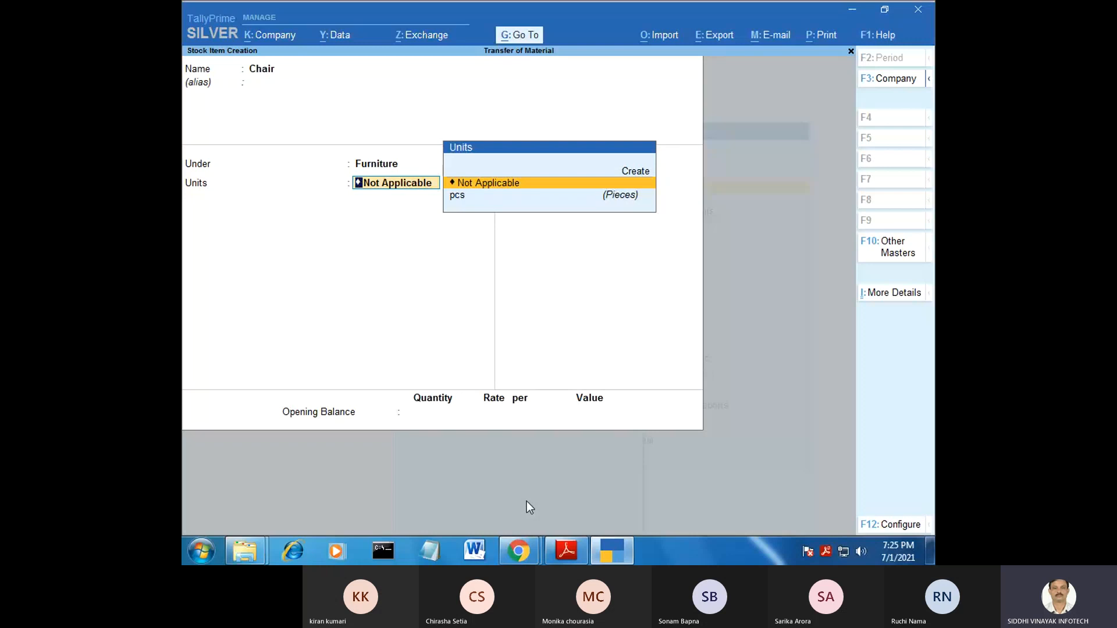
key(Down)
key(Return)
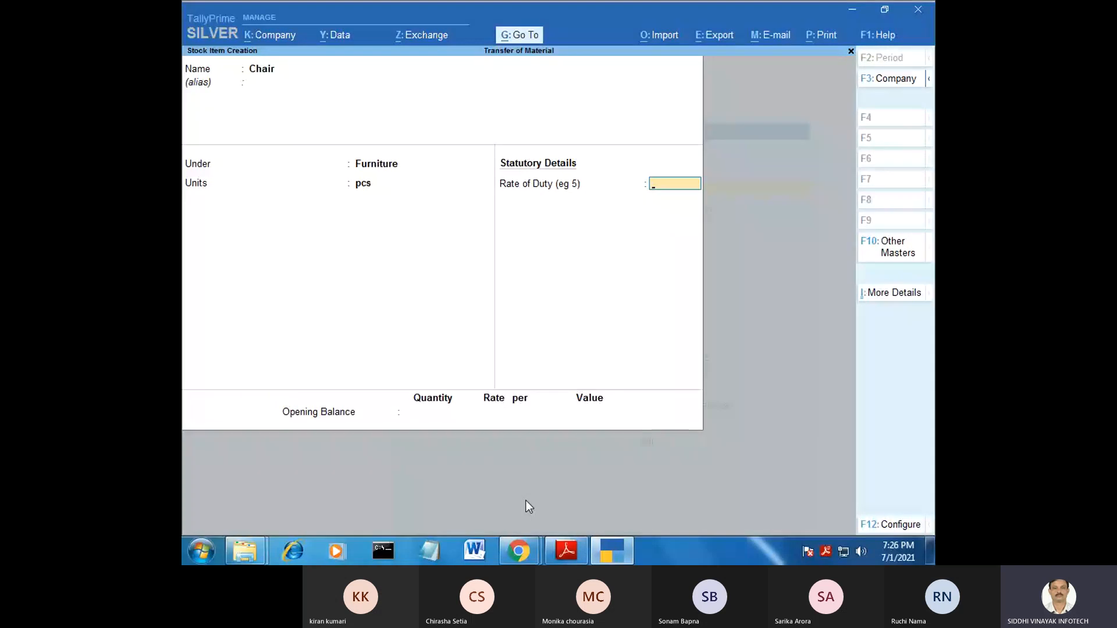
key(Return)
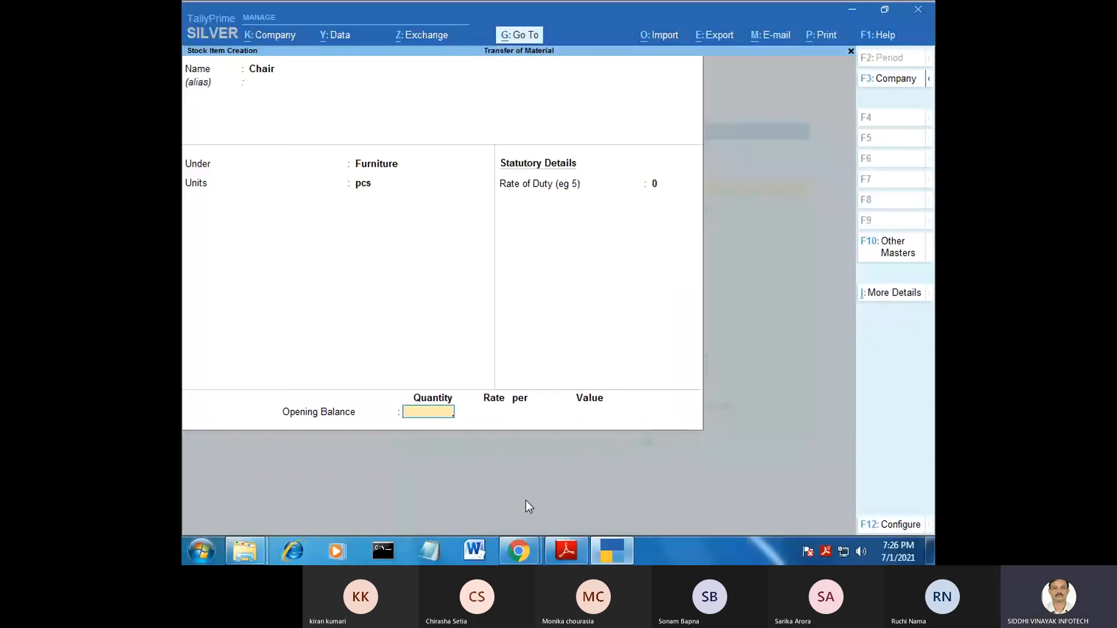
Check the stock item names and the sample stock journal in Stock_Transfer_Details.pdf in Adobe Reader, and return to TallyPrime.
click(566, 551)
scroll(574, 279, down, 2)
drag(576, 227, 492, 198)
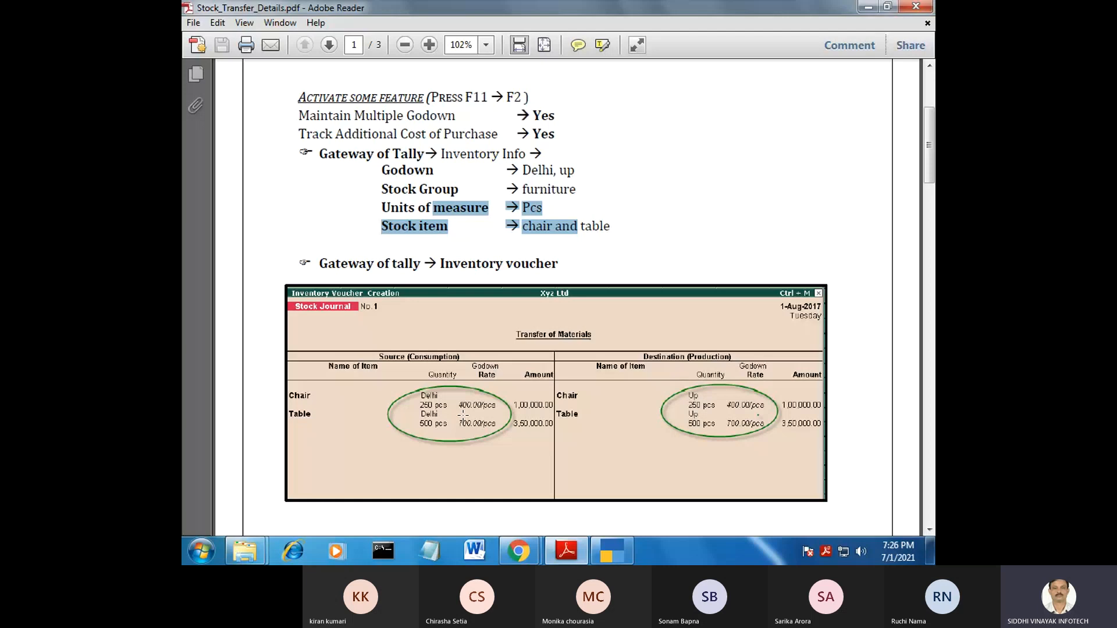
scroll(476, 387, down, 3)
scroll(476, 387, up, 3)
click(542, 226)
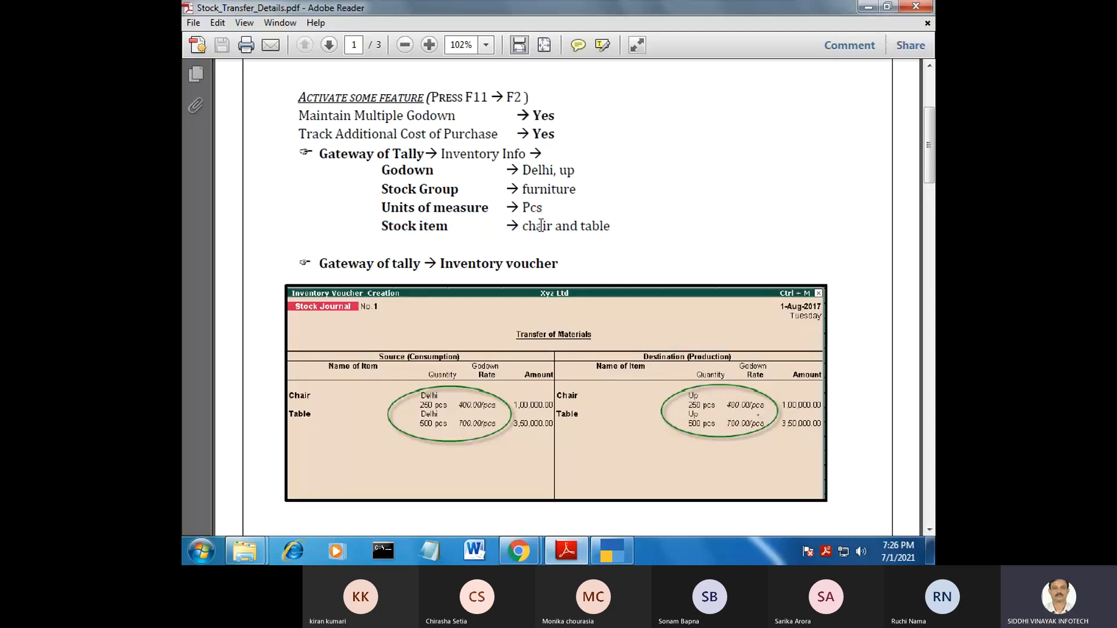
double_click(541, 226)
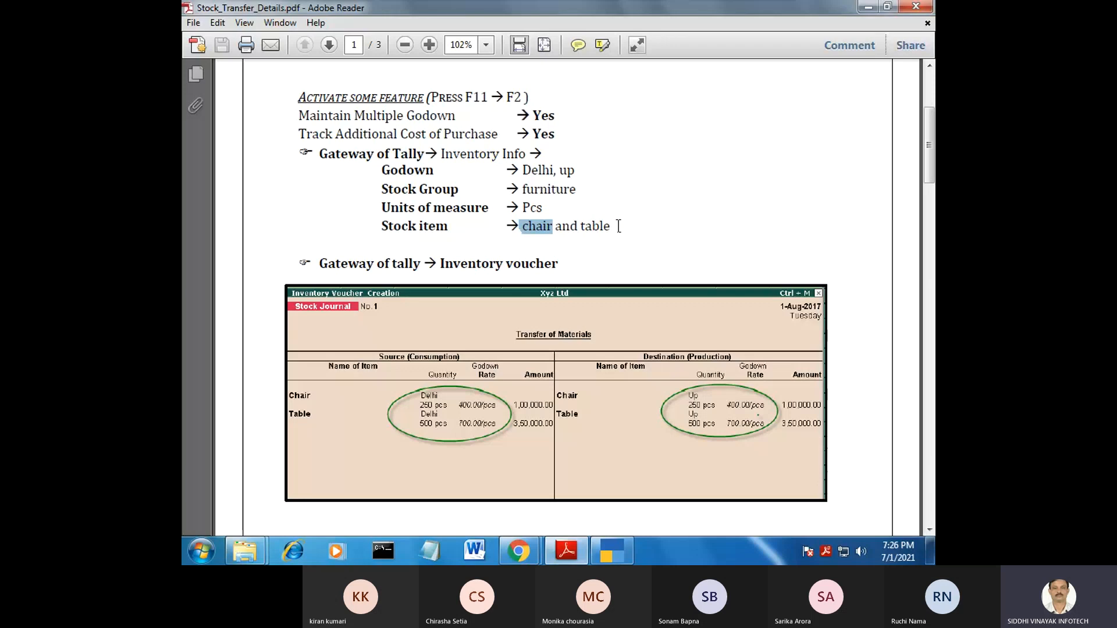
drag(619, 225, 580, 228)
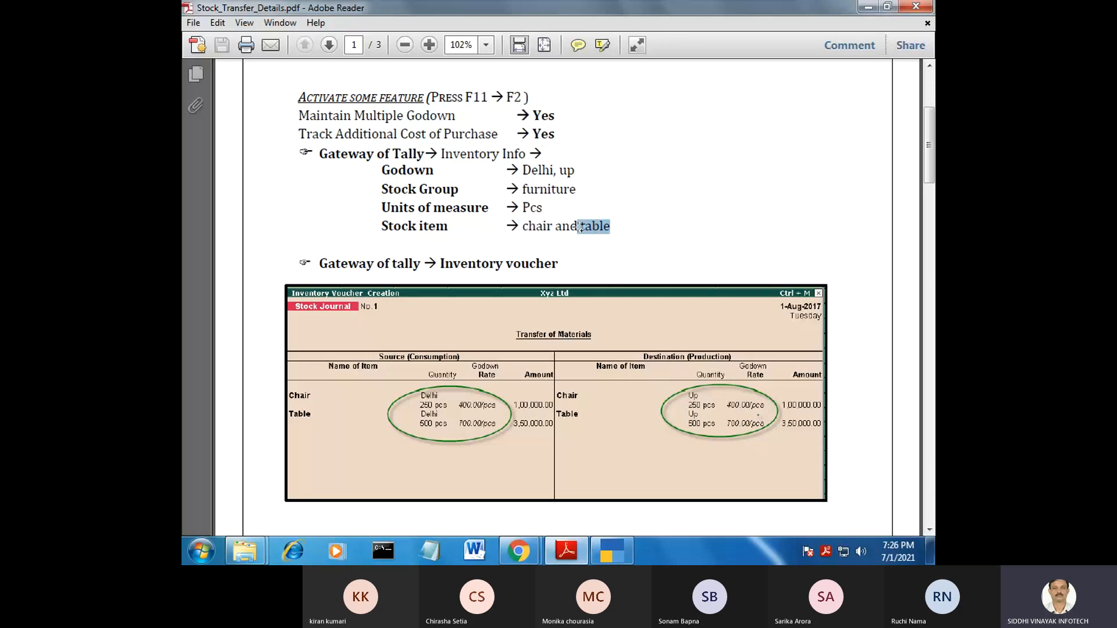
click(623, 547)
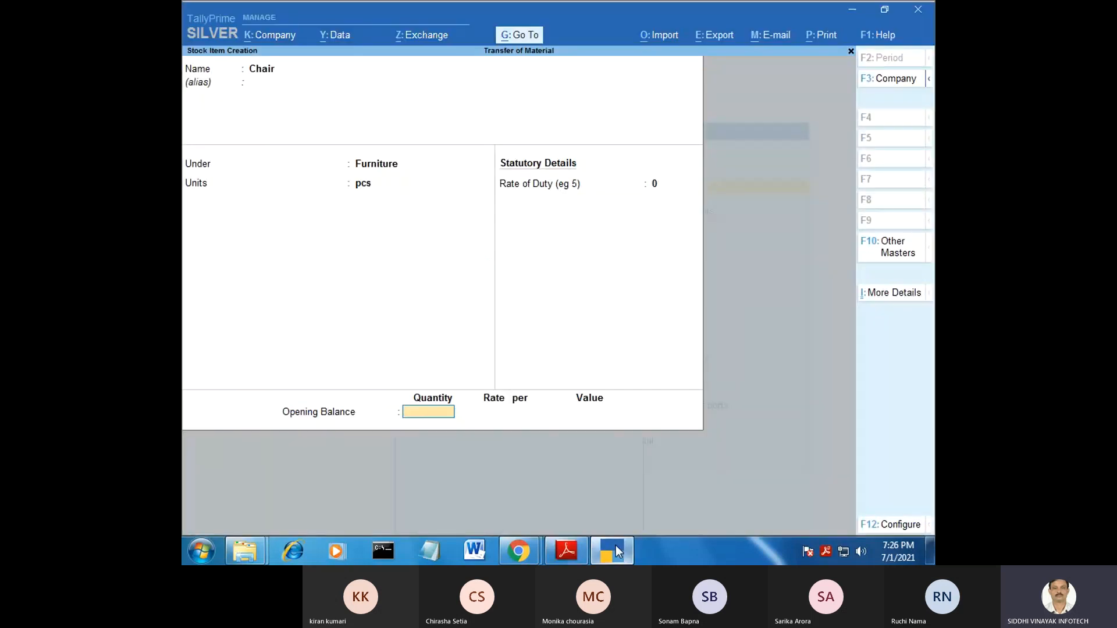
Set Chair's opening quantity to 1,000 pcs and allocate all of it to the Delhi location.
text(1,000)
key(Return)
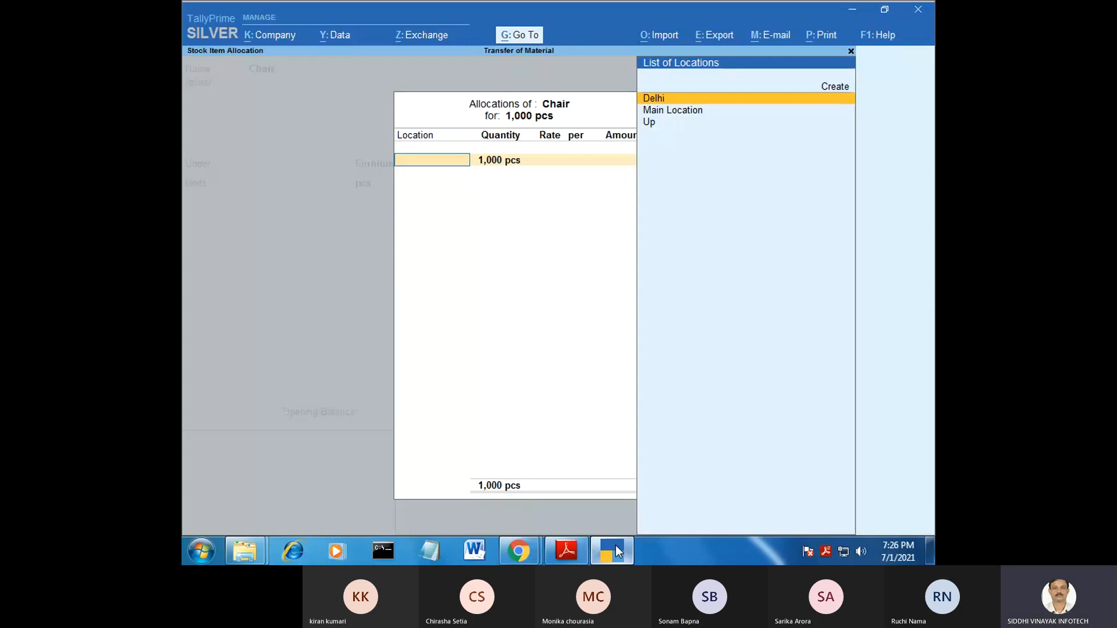
key(Return)
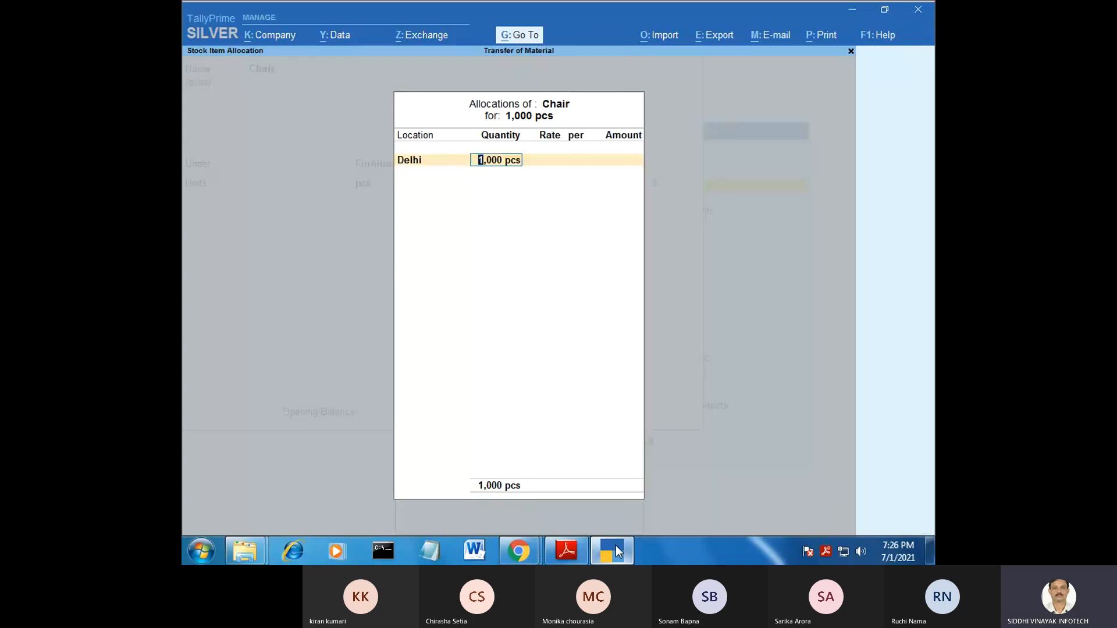
key(Return)
Check the chair rate in Adobe Reader, set the Delhi allocation's rate to 400 per pcs in TallyPrime, and save the Chair item.
click(605, 536)
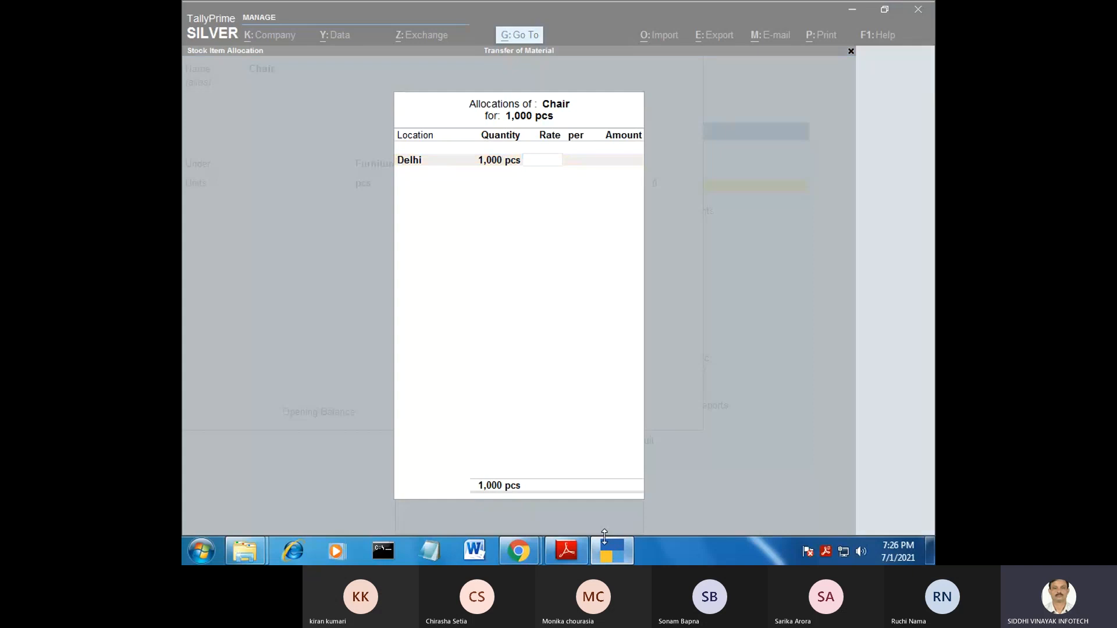
click(567, 550)
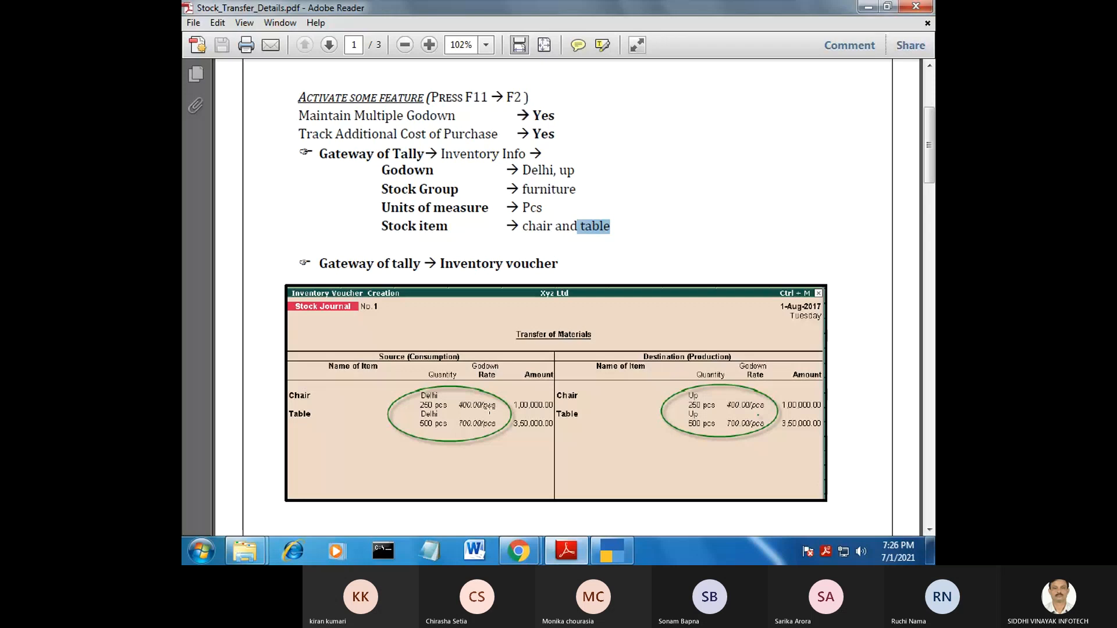
click(572, 549)
text(40)
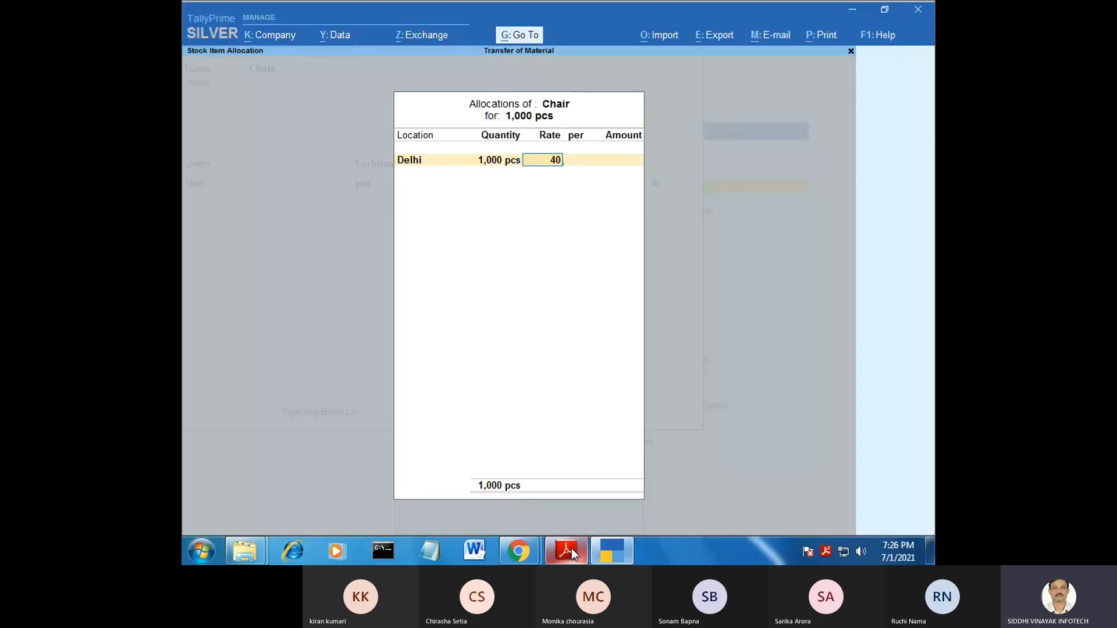
text(0)
key(Return)
key(Return)
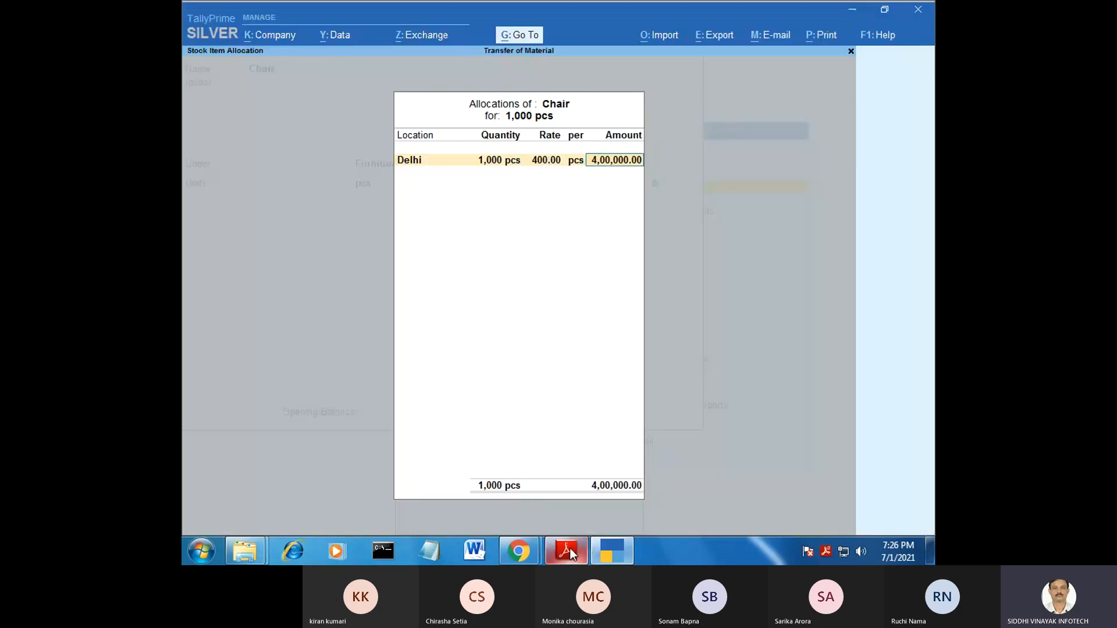
key(Return)
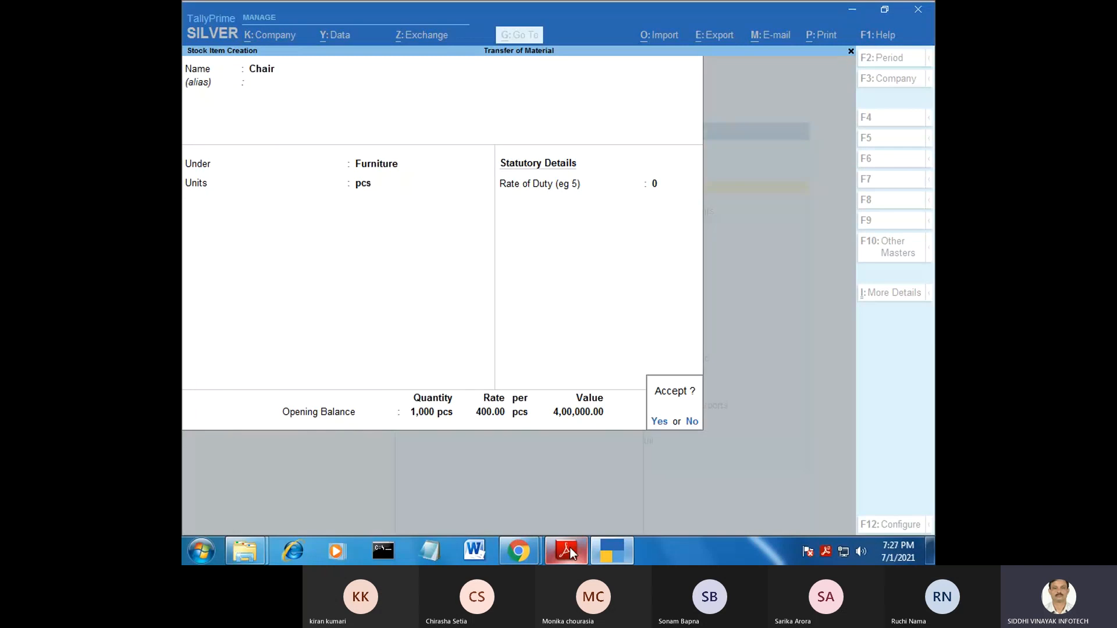
key(Return)
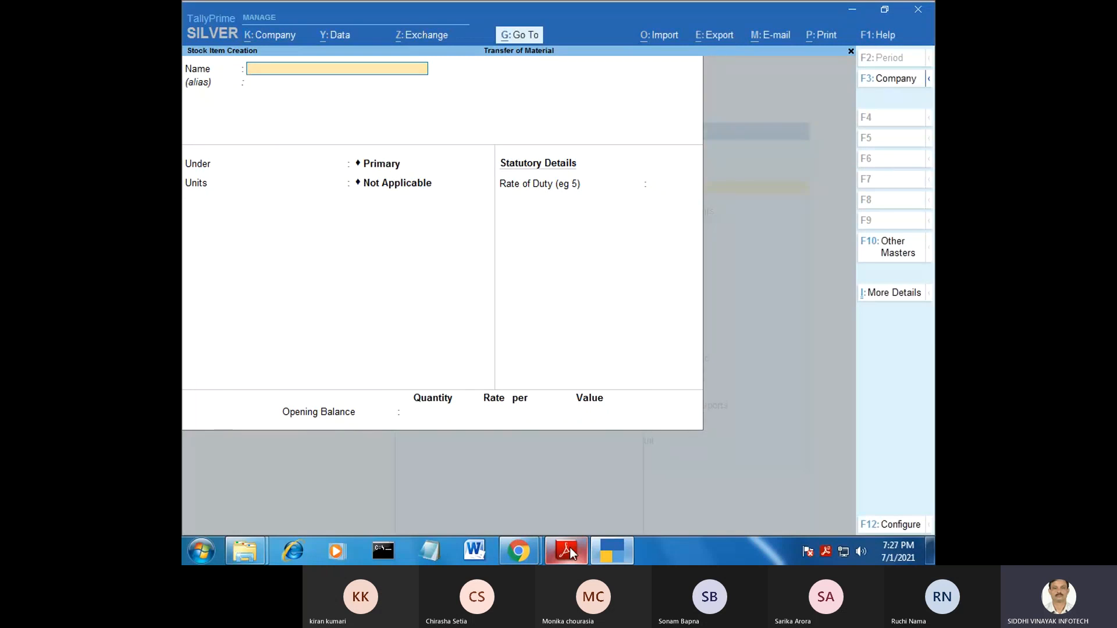
Check the table entry in Adobe Reader and start a TallyPrime stock item named Table under Furniture, with pcs units and rate of duty 0.
click(569, 551)
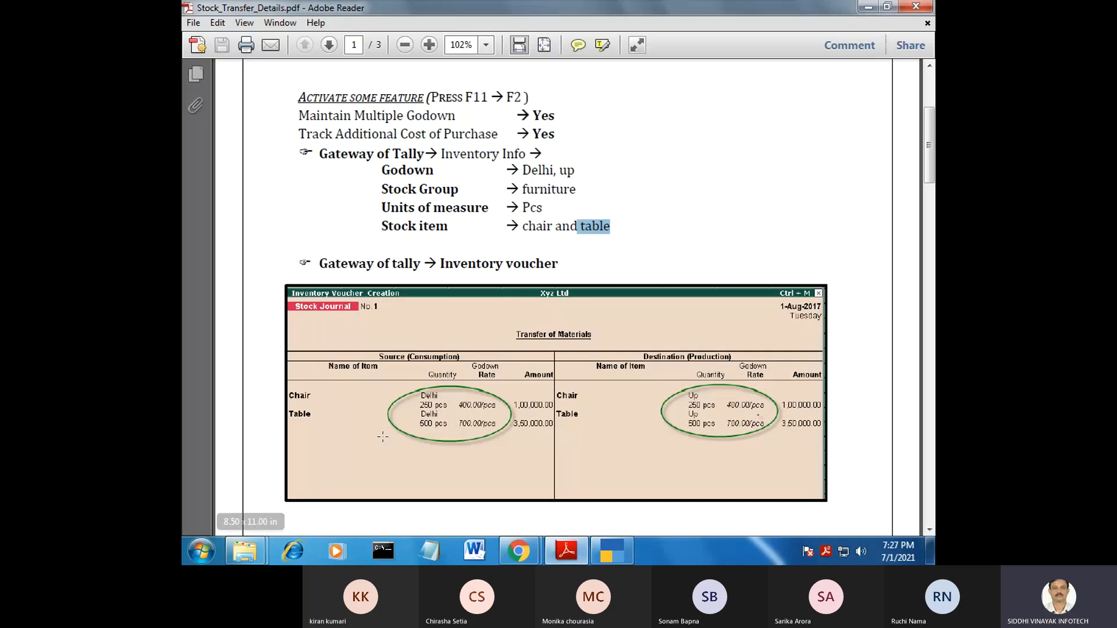
click(446, 431)
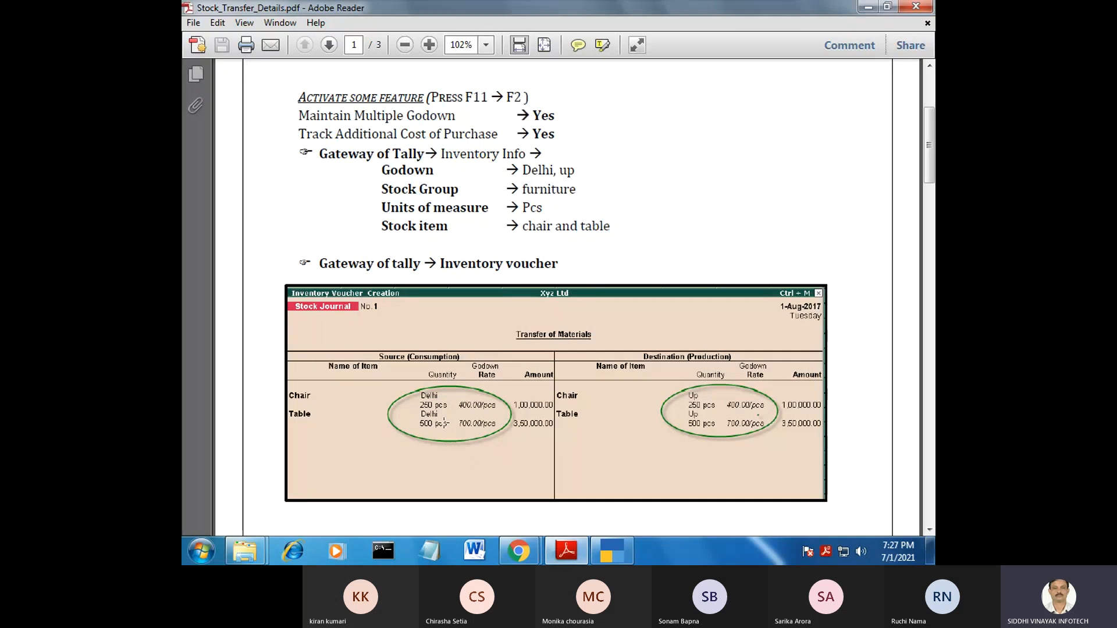
click(619, 550)
text(Ta)
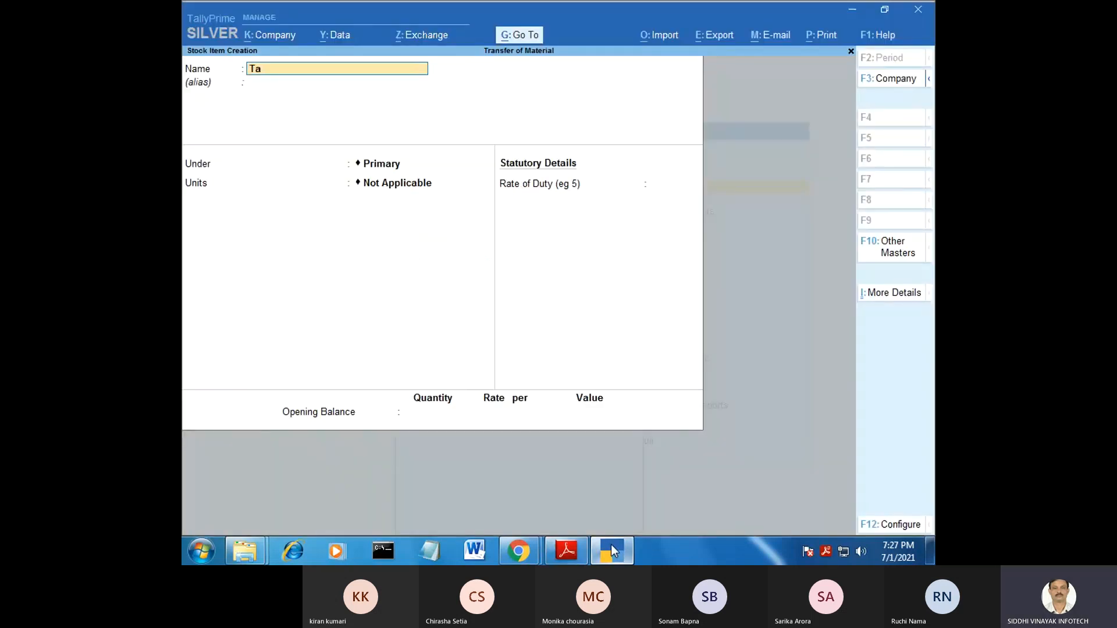
text(ble)
key(Return)
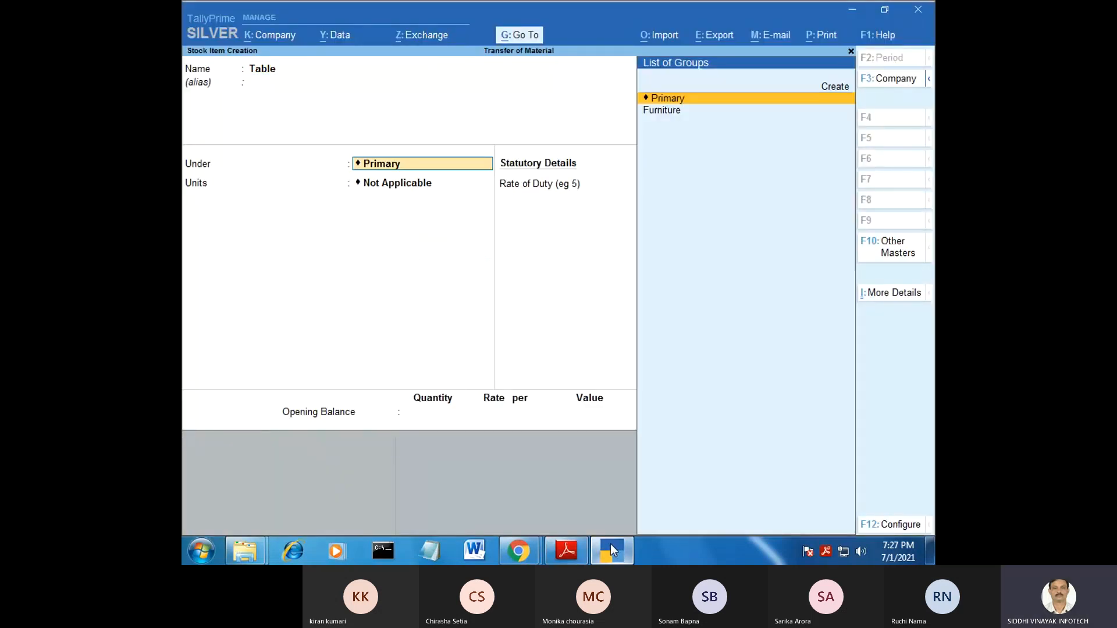
key(Down)
key(Return)
key(Down)
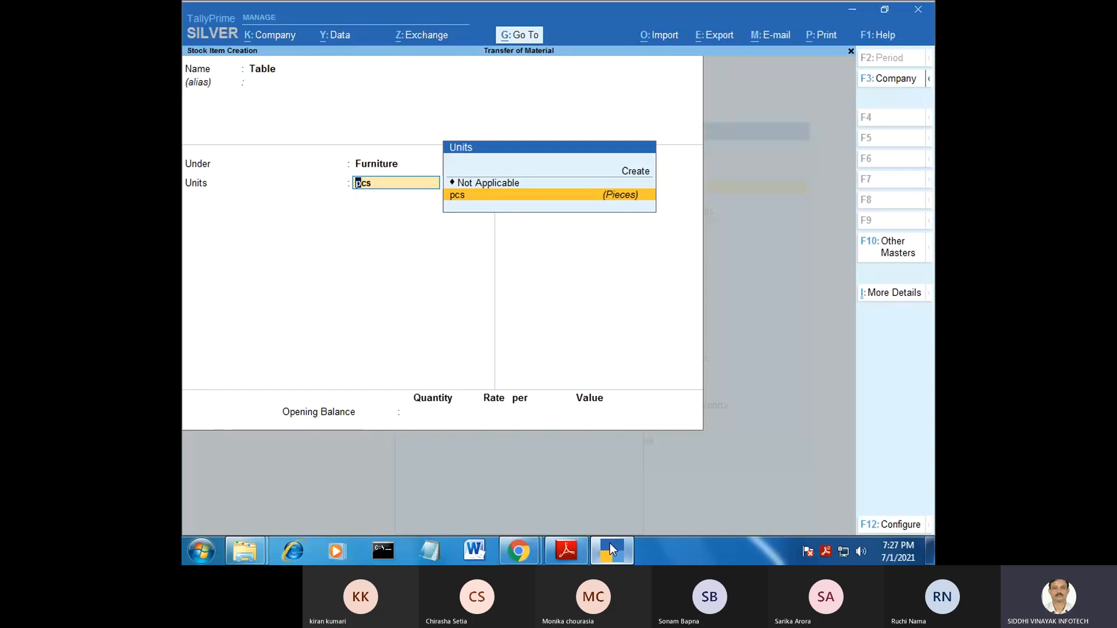
key(Return)
key(Return)
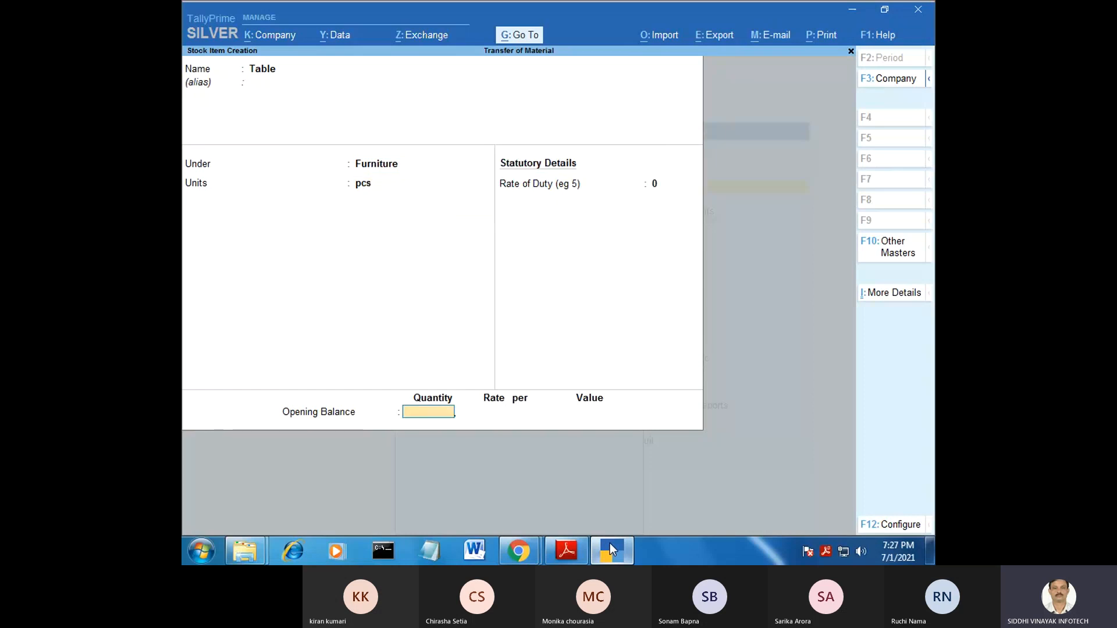
Set Table's opening quantity to 1,000 pcs and allocate all of it to the Delhi location.
text(1000)
key(Return)
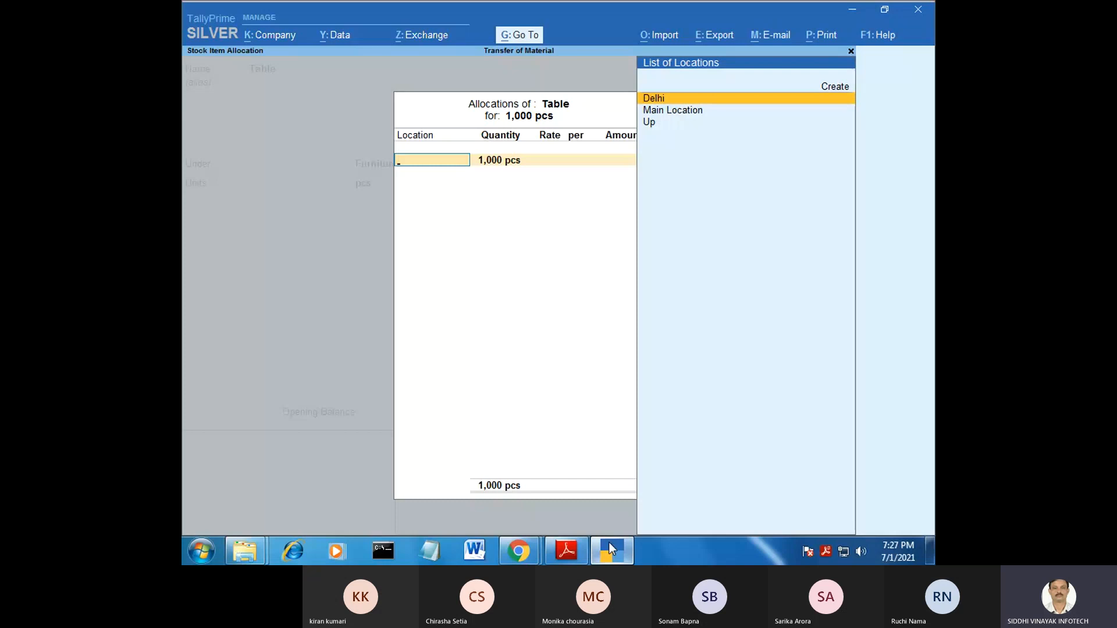
key(Return)
key(Return)
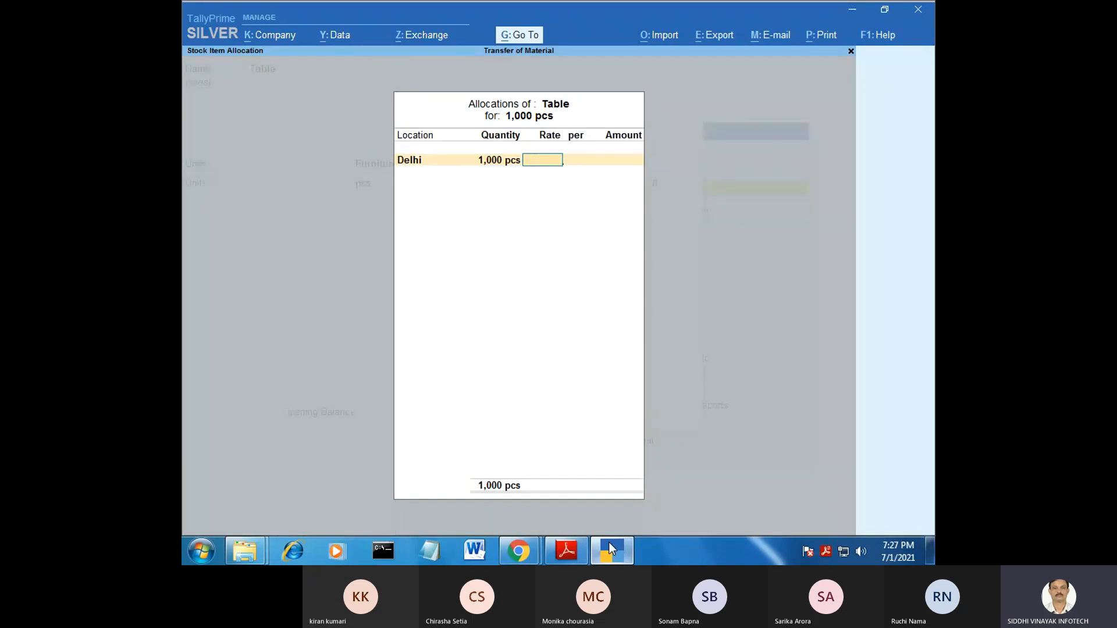
Check the sample journal in Adobe Reader, set Table's Delhi allocation rate to 500 per pcs in TallyPrime, and save the item.
click(611, 549)
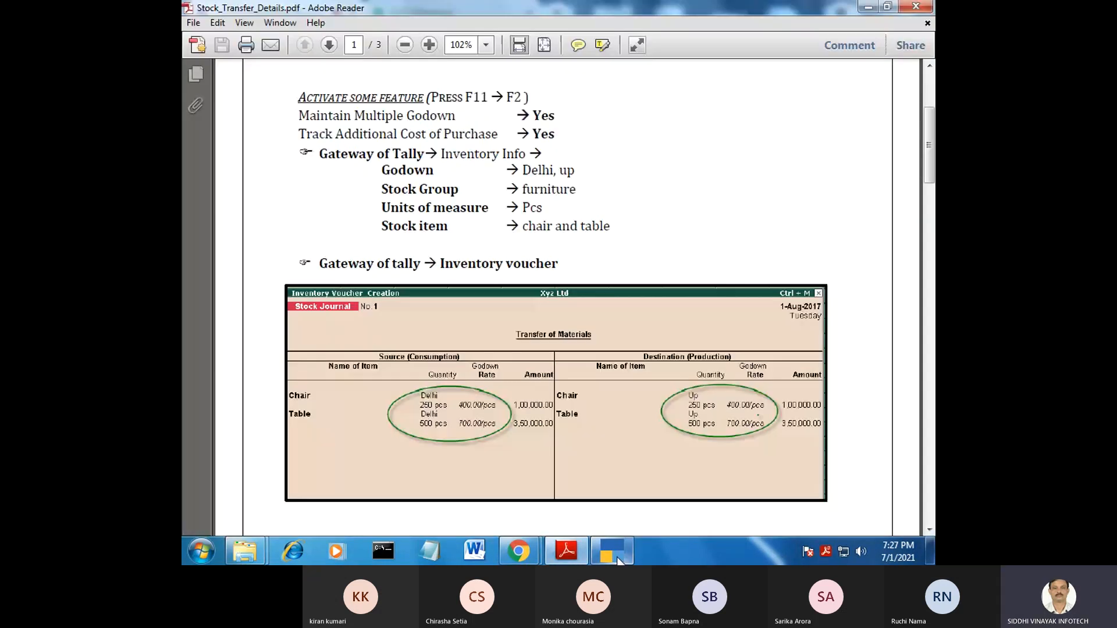
click(616, 560)
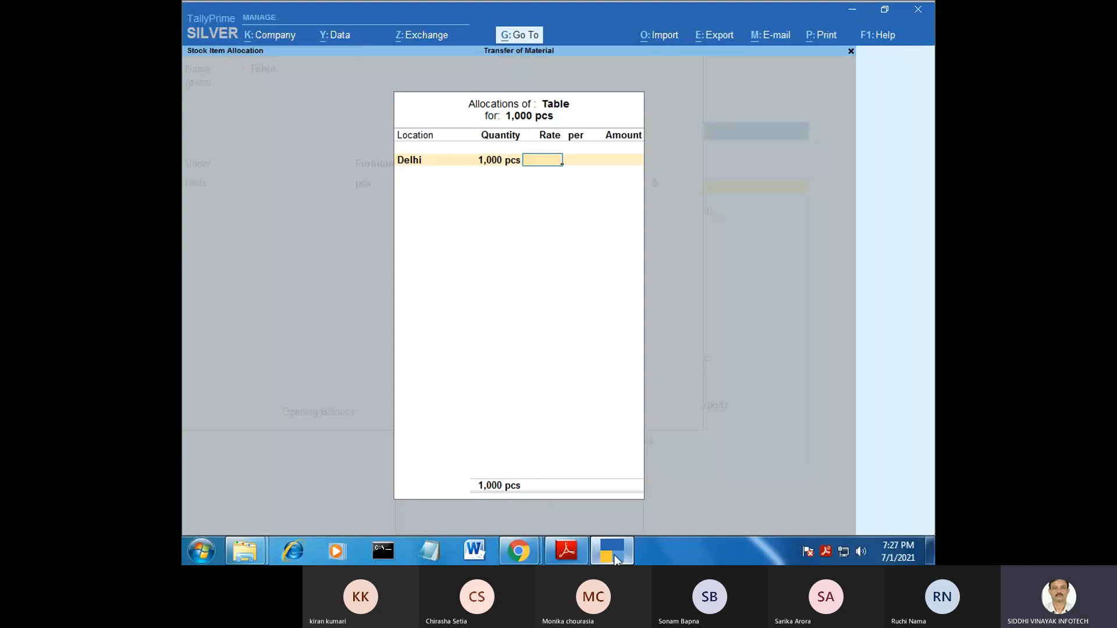
text(500)
key(Return)
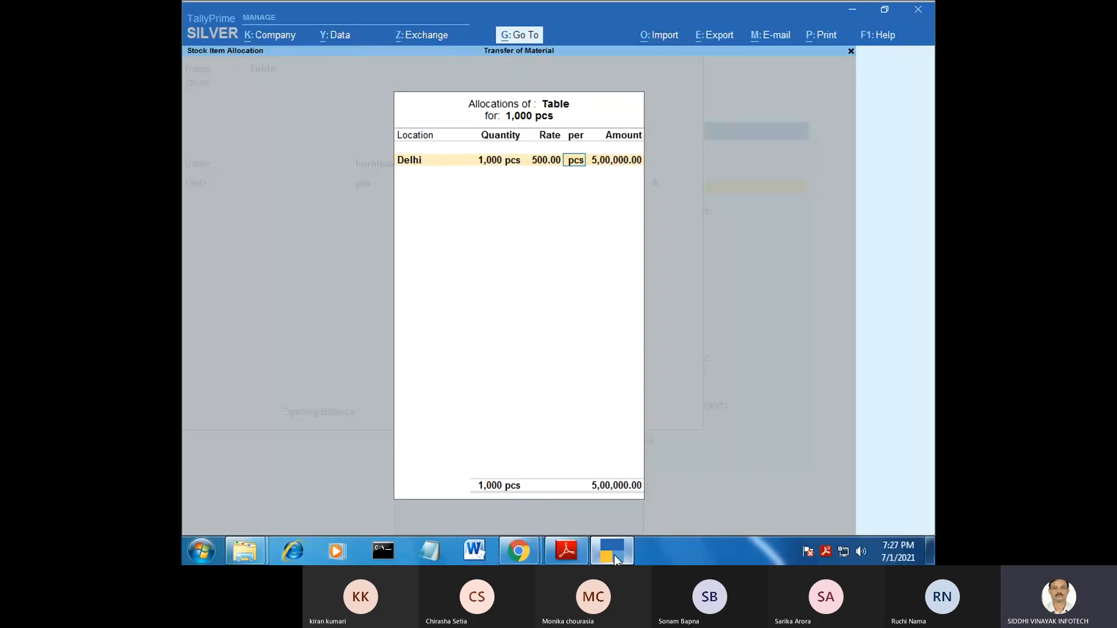
key(Return)
key(Return)
key(Return)
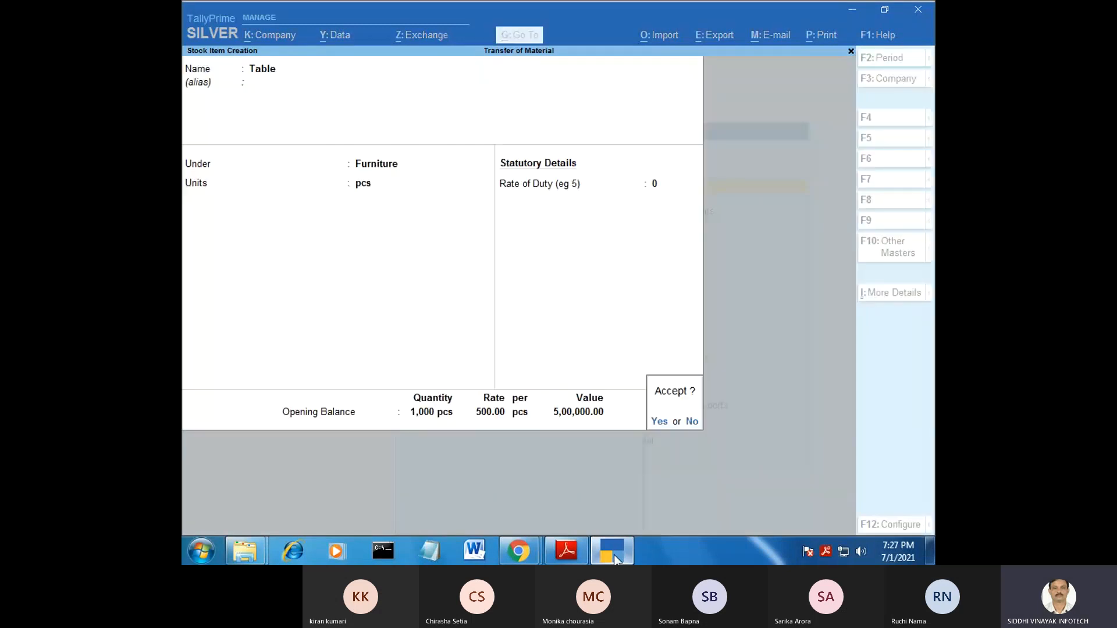
key(Return)
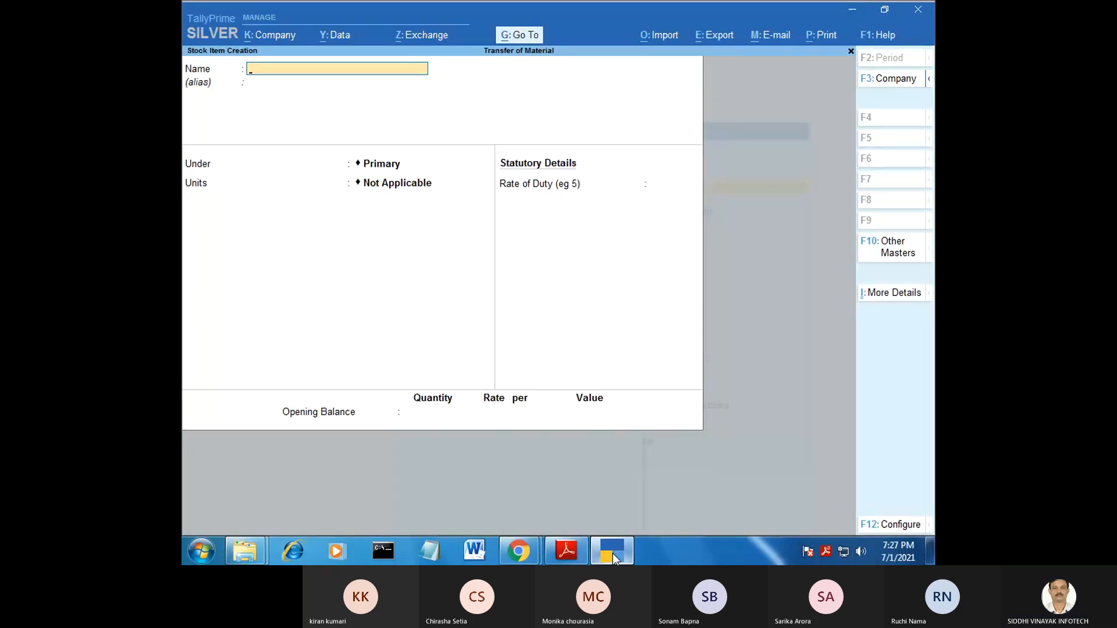
Leave stock item creation, open a Stock Journal voucher, and choose Chair as the first source item without a description.
key(Escape)
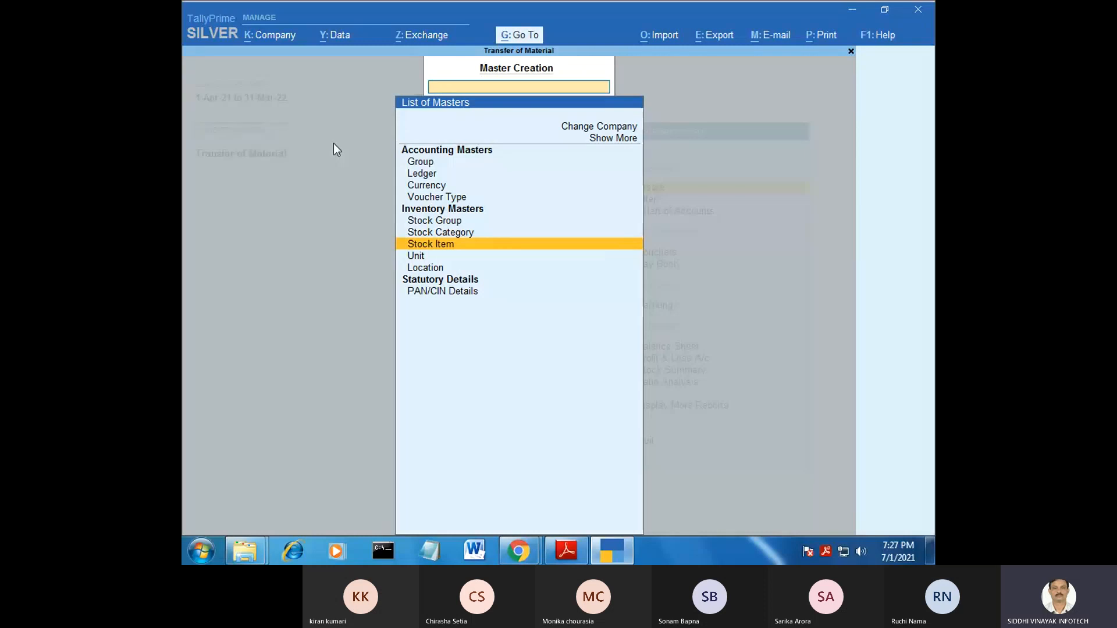
key(Escape)
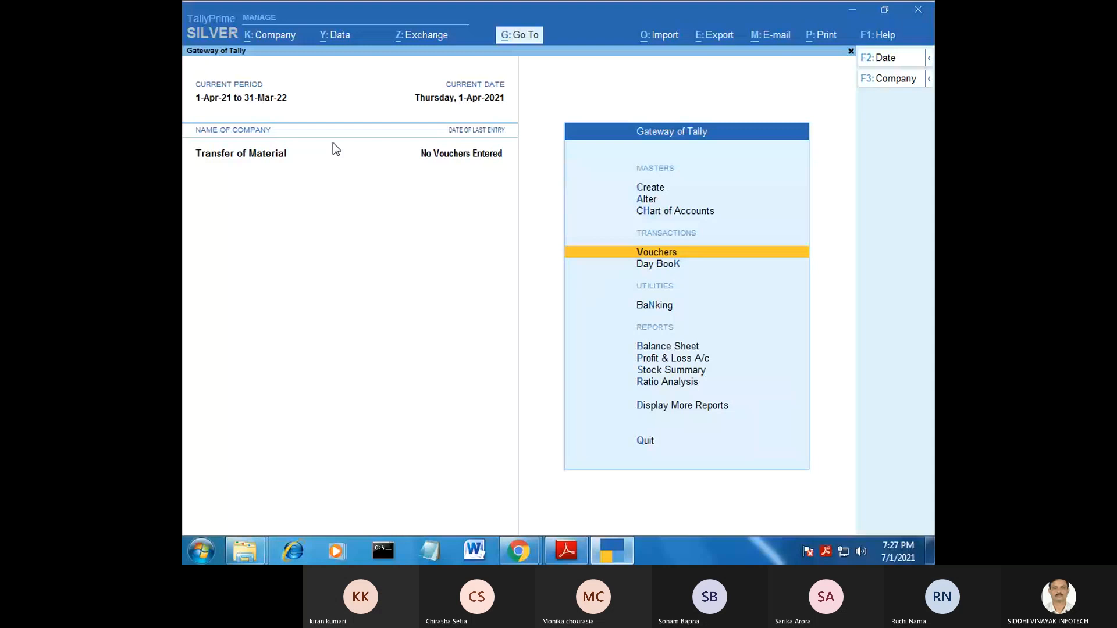
key(Return)
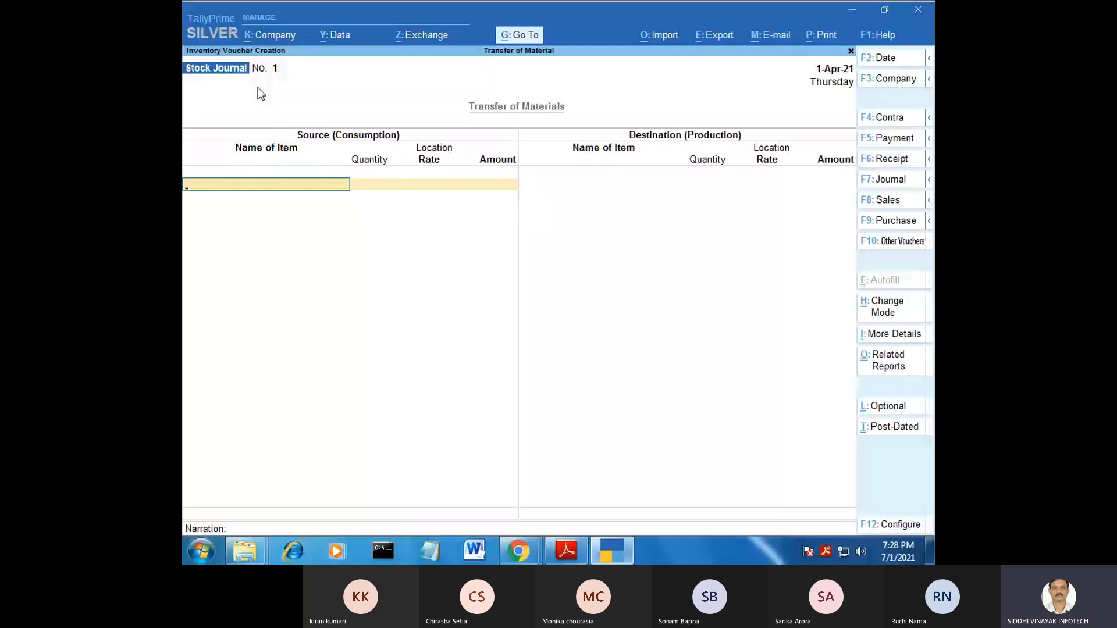
key(space)
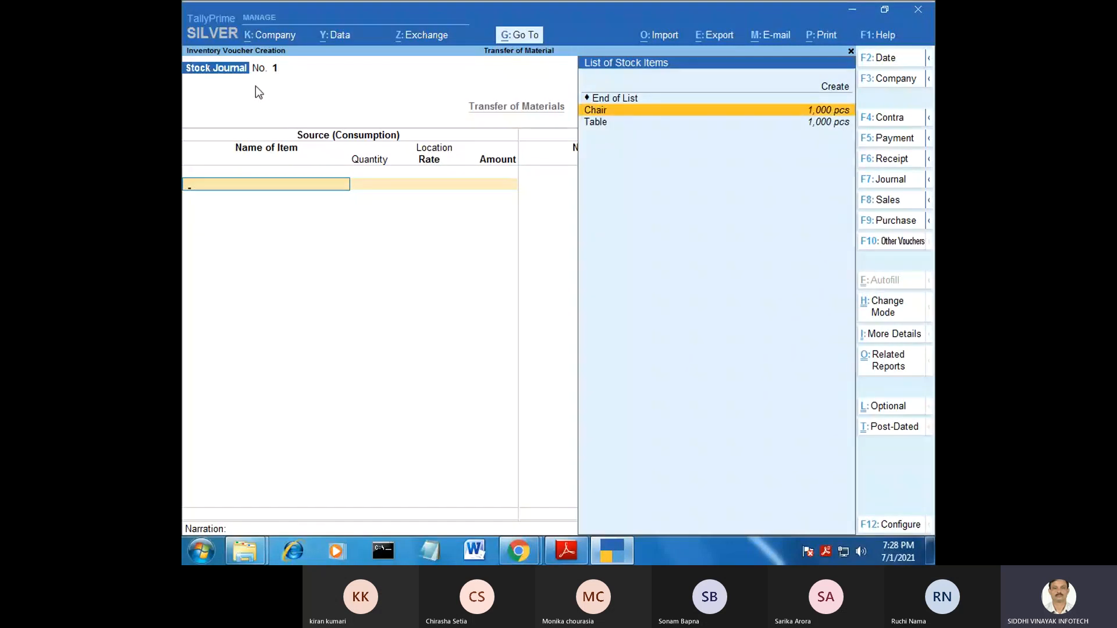
key(Return)
key(Return)
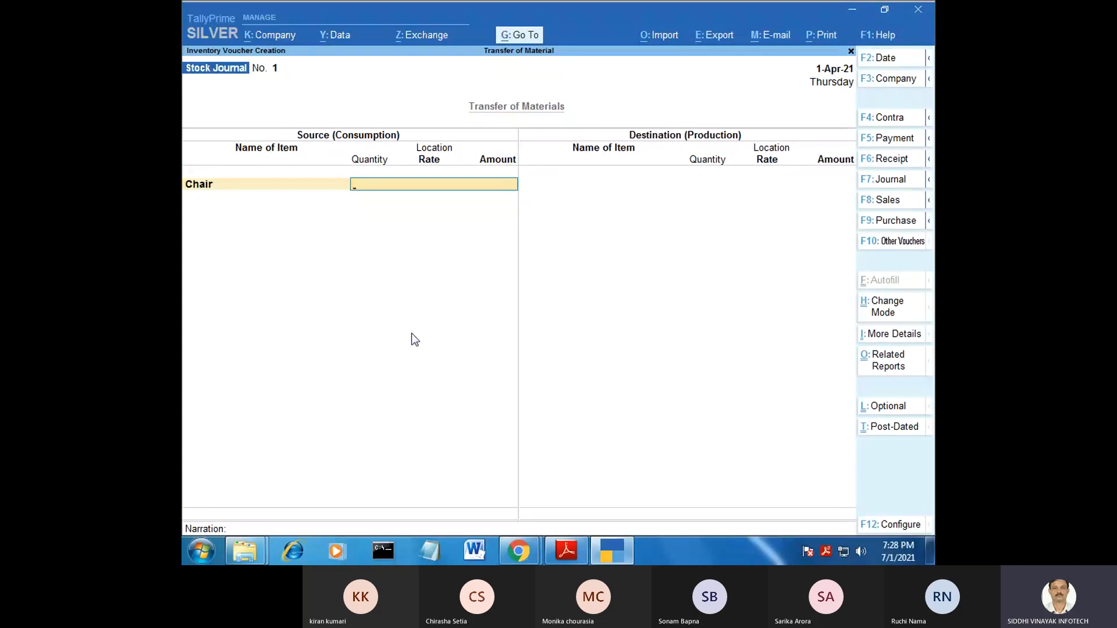
Check the chair transfer in Adobe Reader and enter 250 pcs of Chair from Delhi at 400.00/pcs on the journal's source side.
click(580, 553)
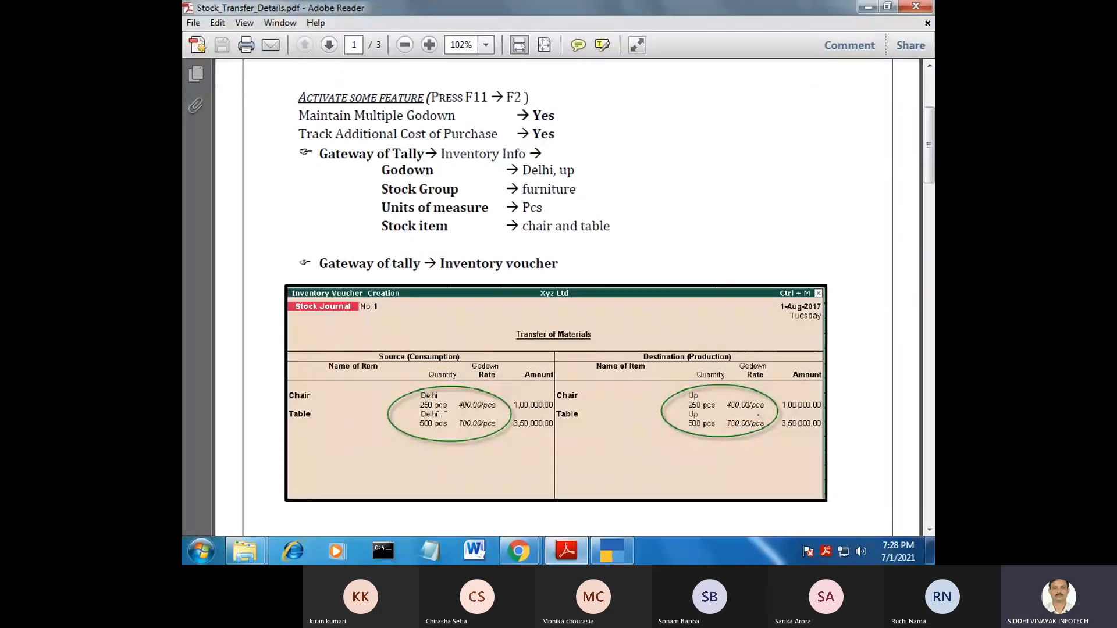
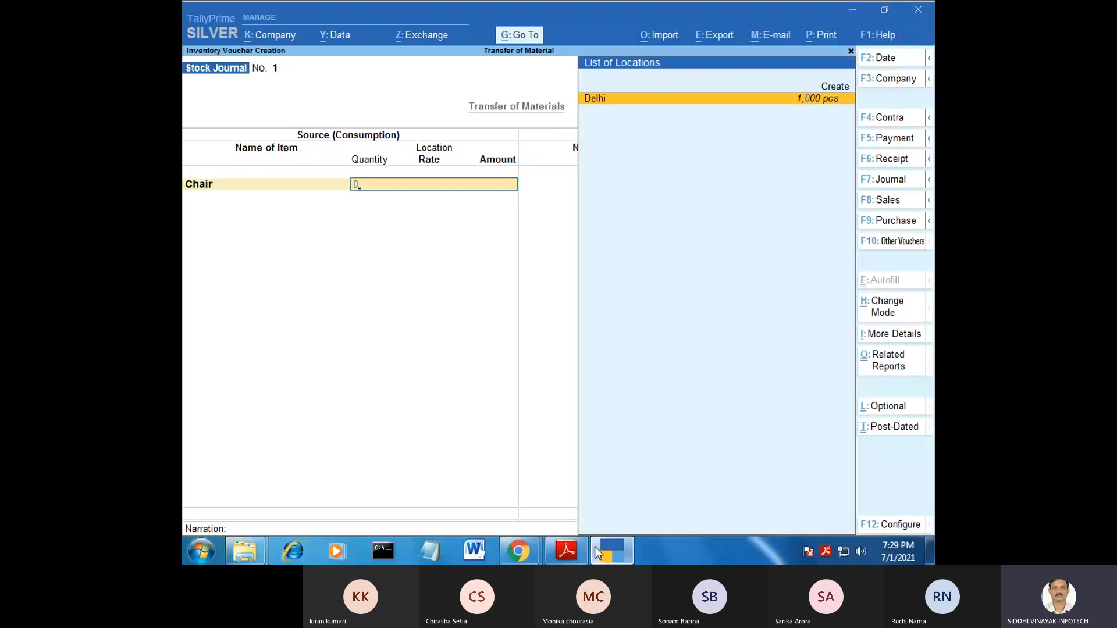
key(Return)
text(25)
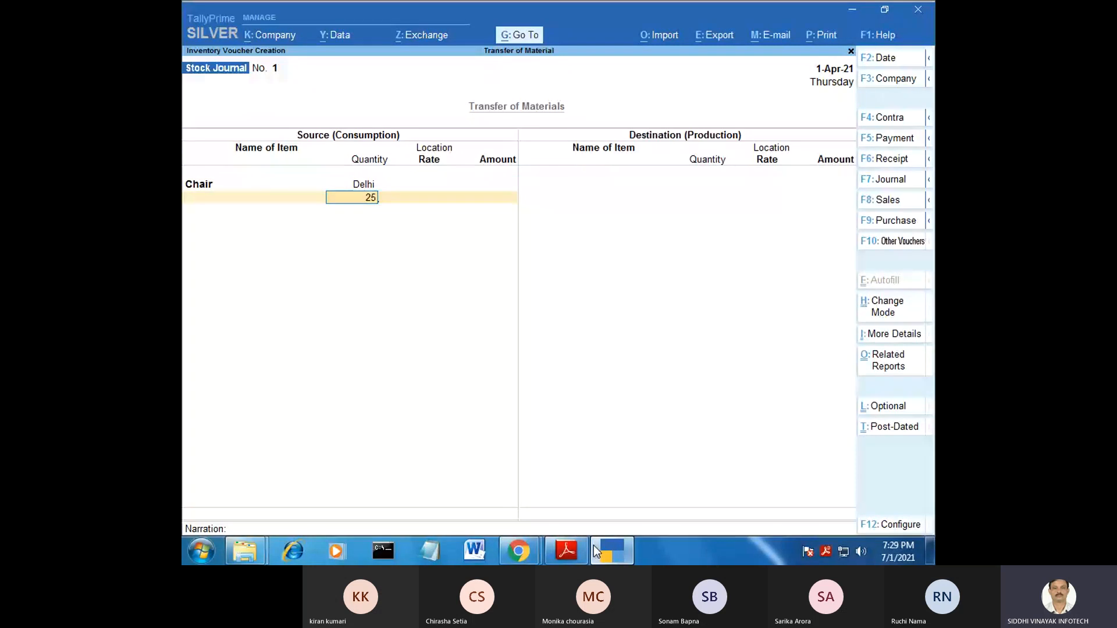
text(0)
mouse_move(590, 546)
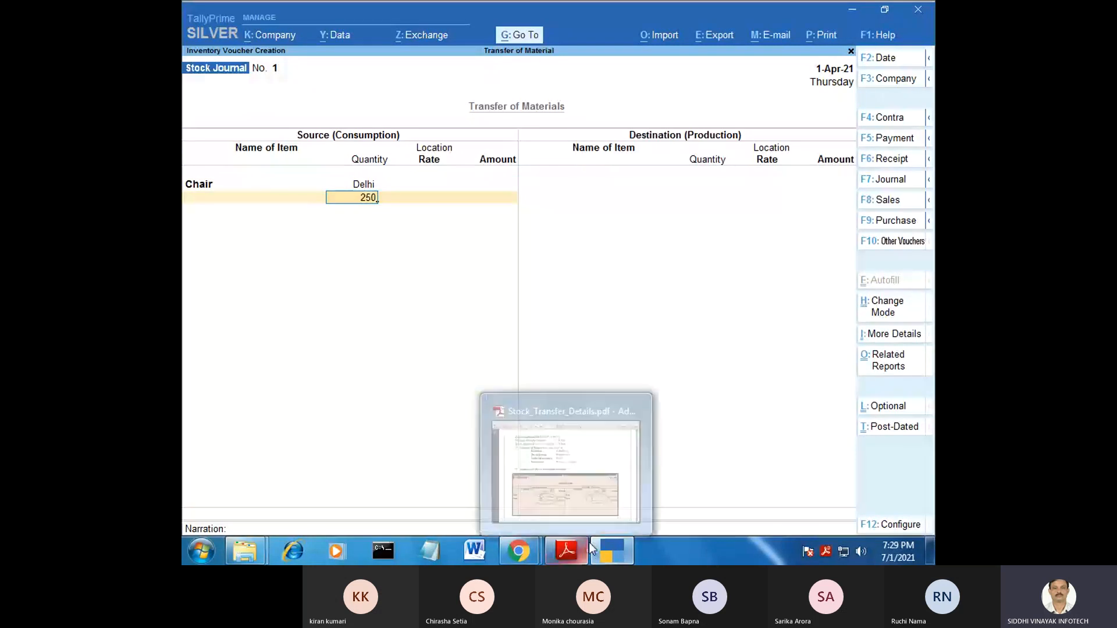
key(Return)
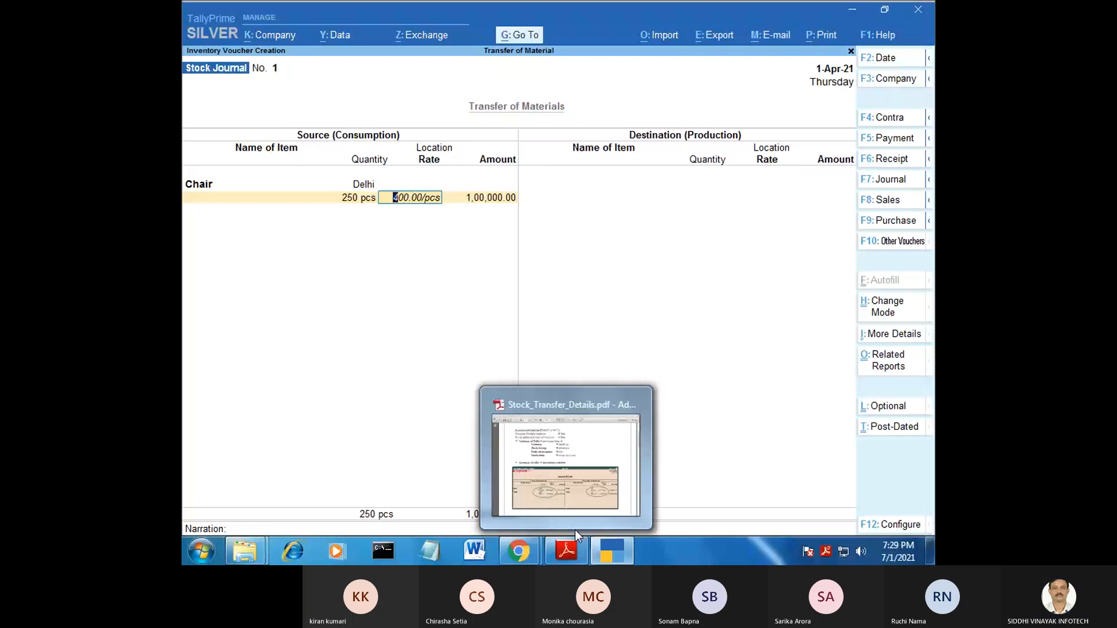
key(Return)
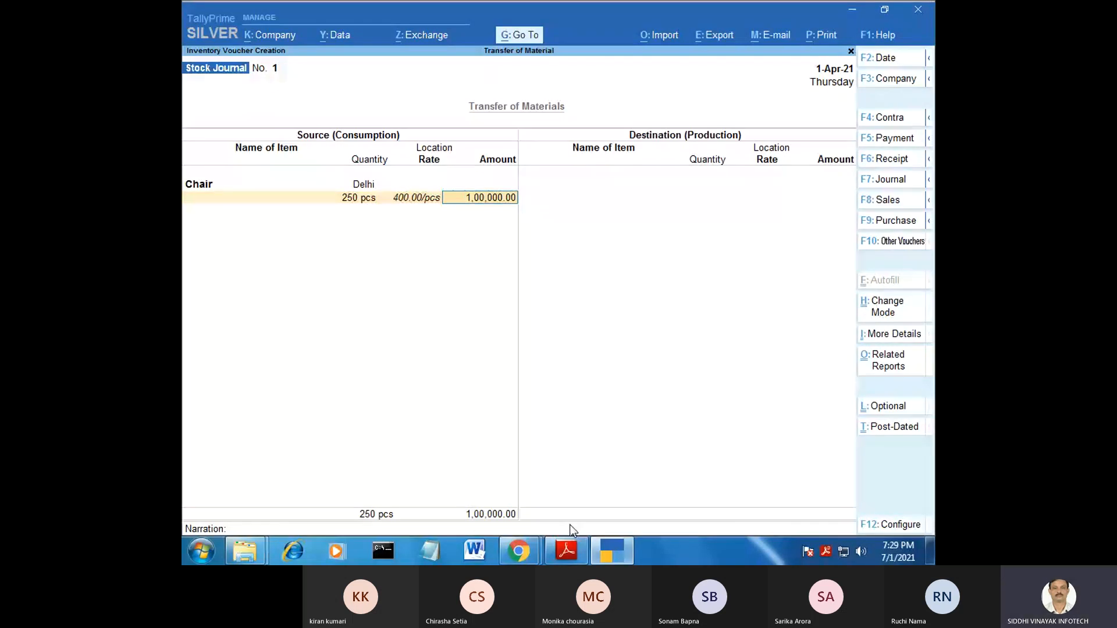
key(Return)
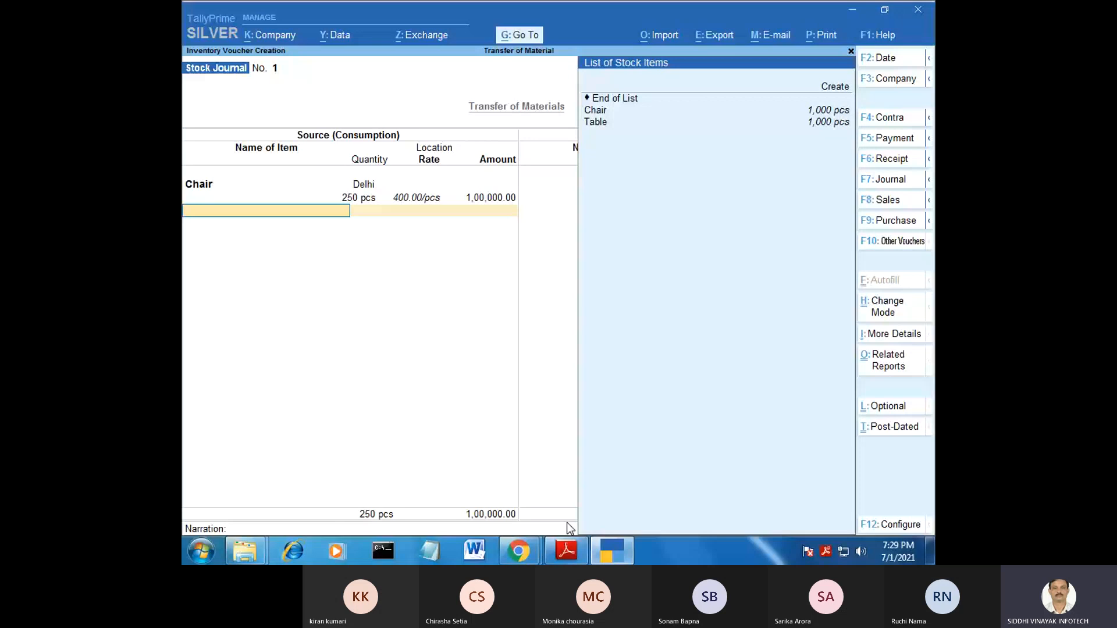
Add Table as the second source item without a description, check its transfer details in Adobe Reader, and return to TallyPrime.
key(Up)
key(Up)
key(Return)
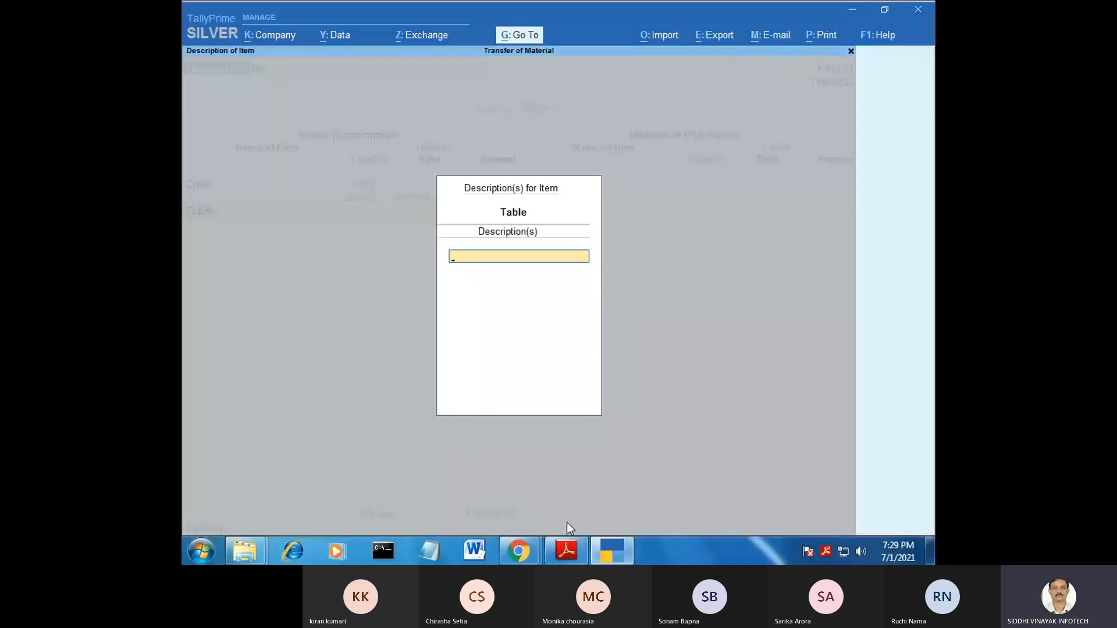
key(Return)
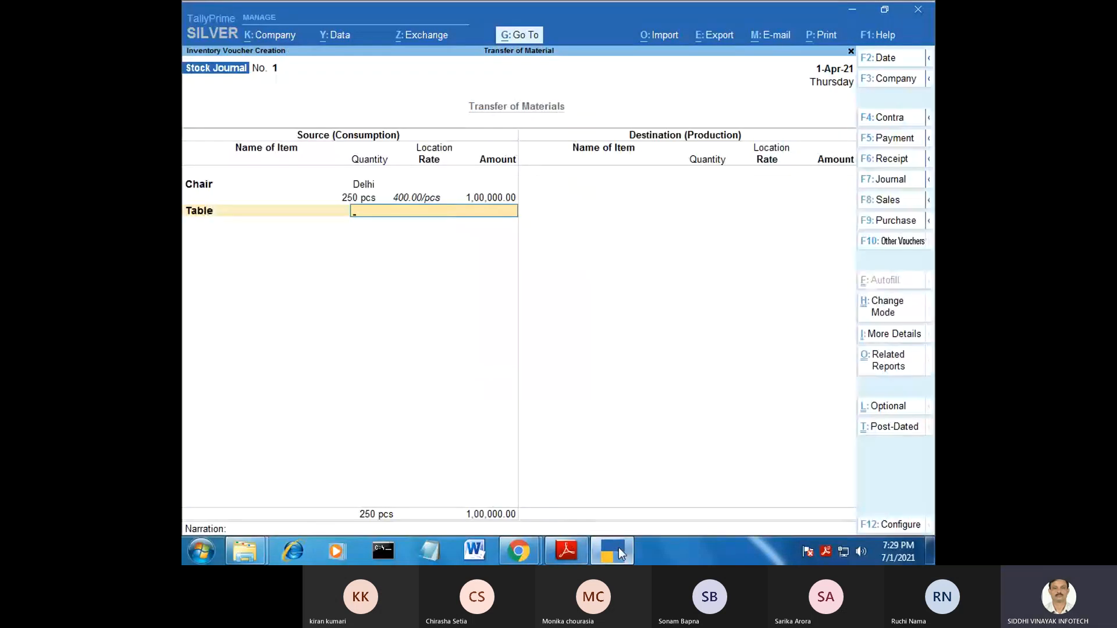
click(567, 551)
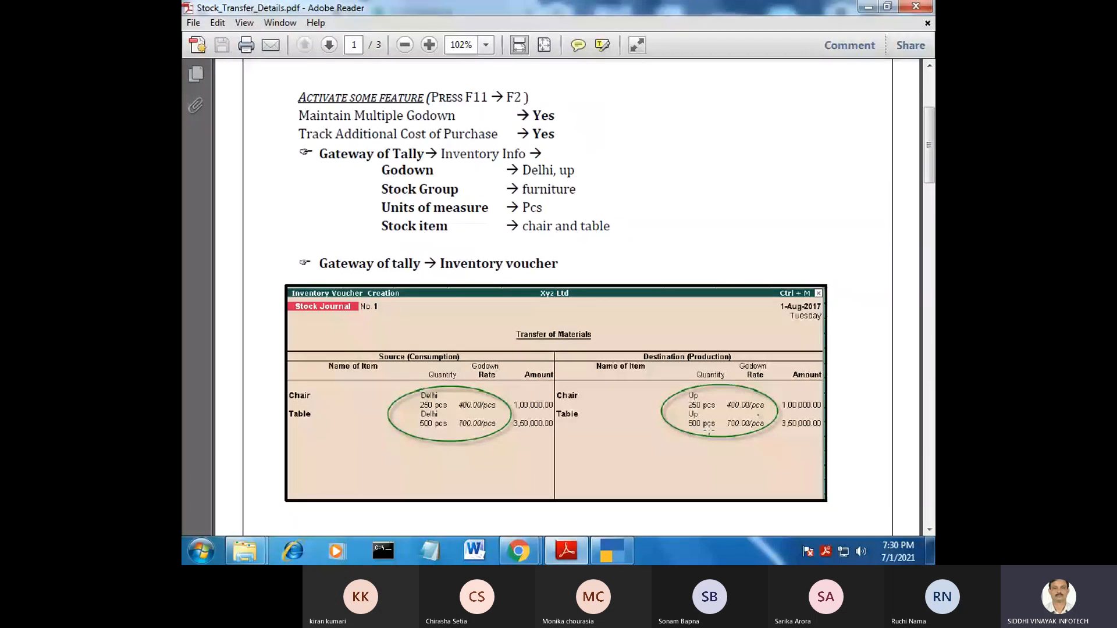
click(608, 550)
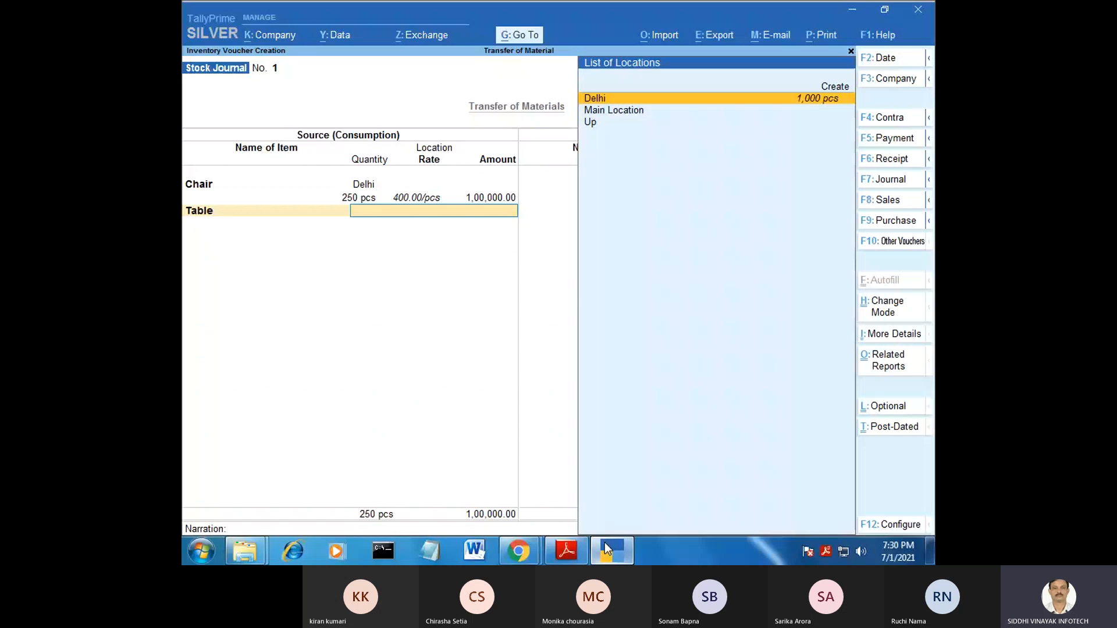
Enter 500 pcs of Table from Delhi at 500.00/pcs and finish the source item list.
key(Return)
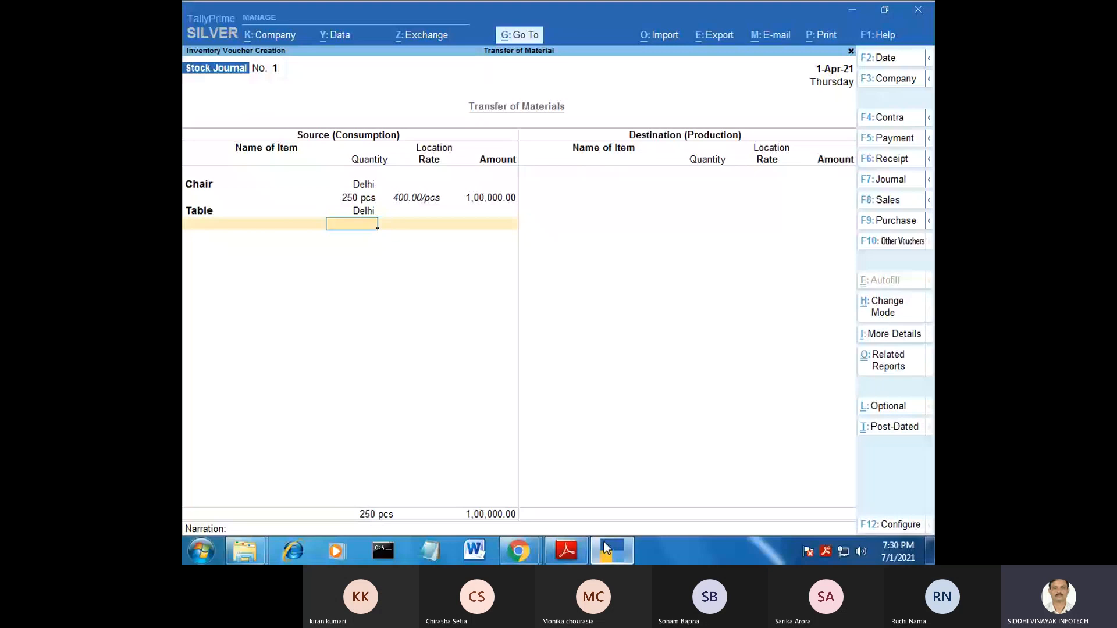
text(500)
key(Return)
key(Return)
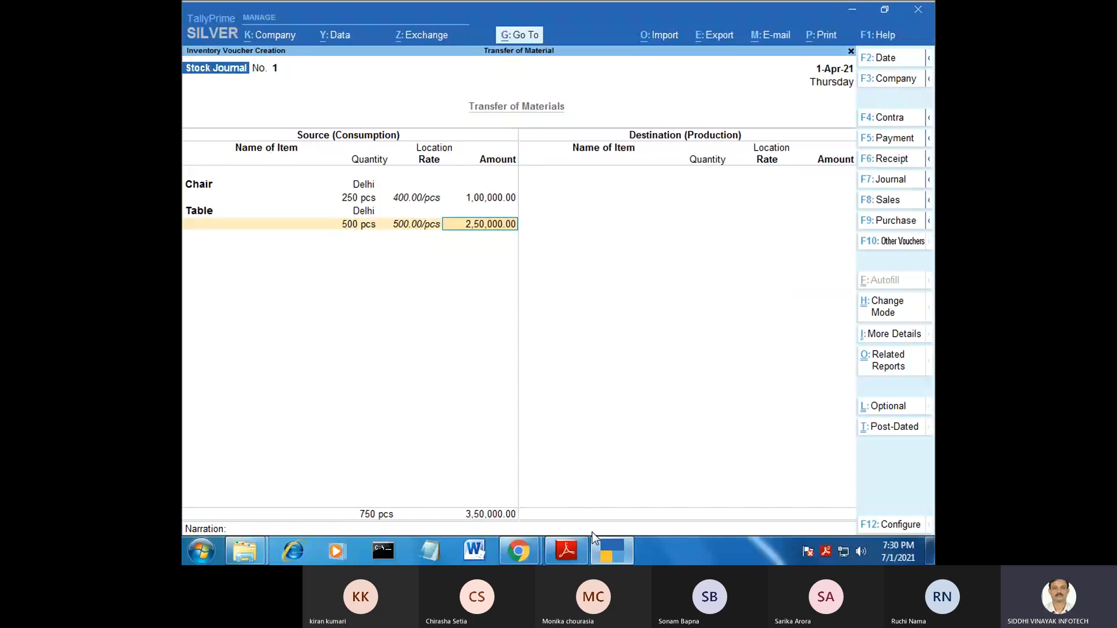
key(Return)
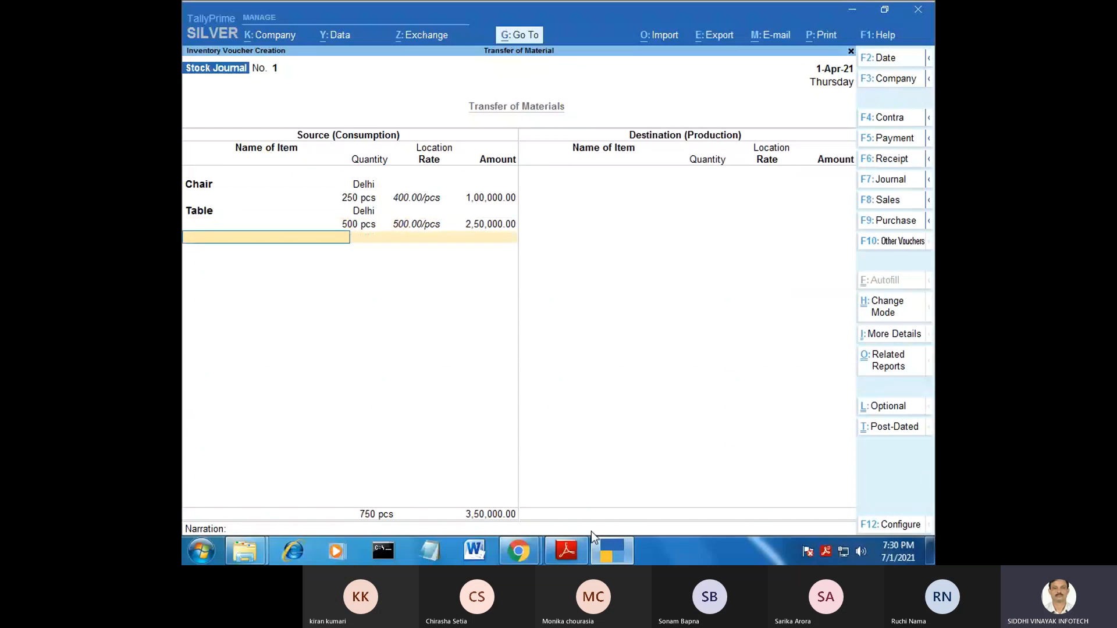
key(Return)
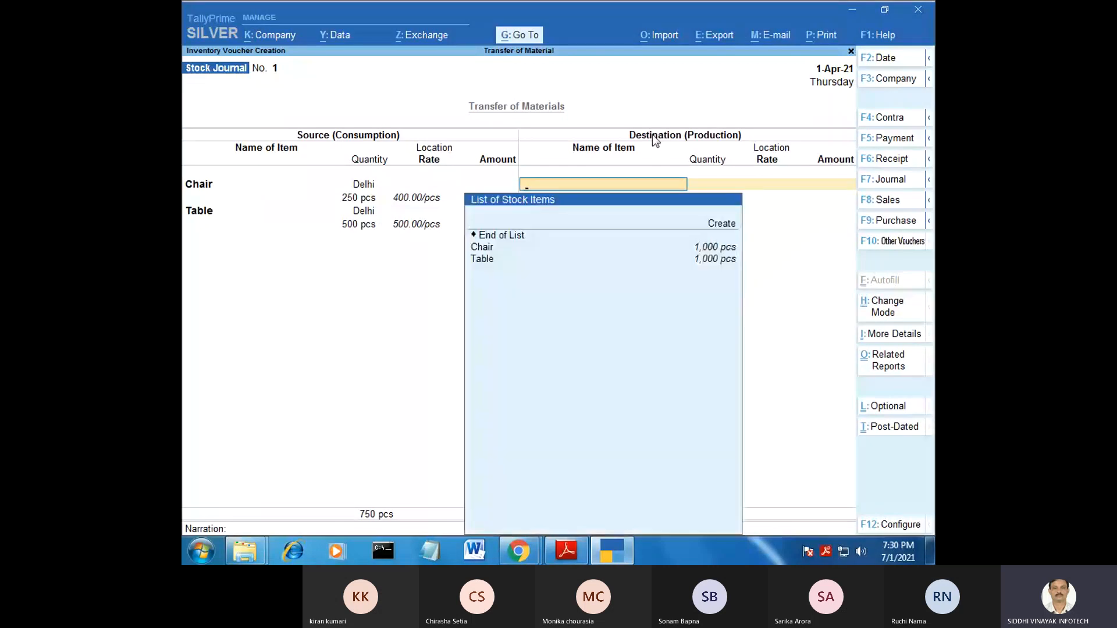
Add Chair as the first destination item without a description, received at Up with 250 pcs at 400.00/pcs.
text(c)
key(Return)
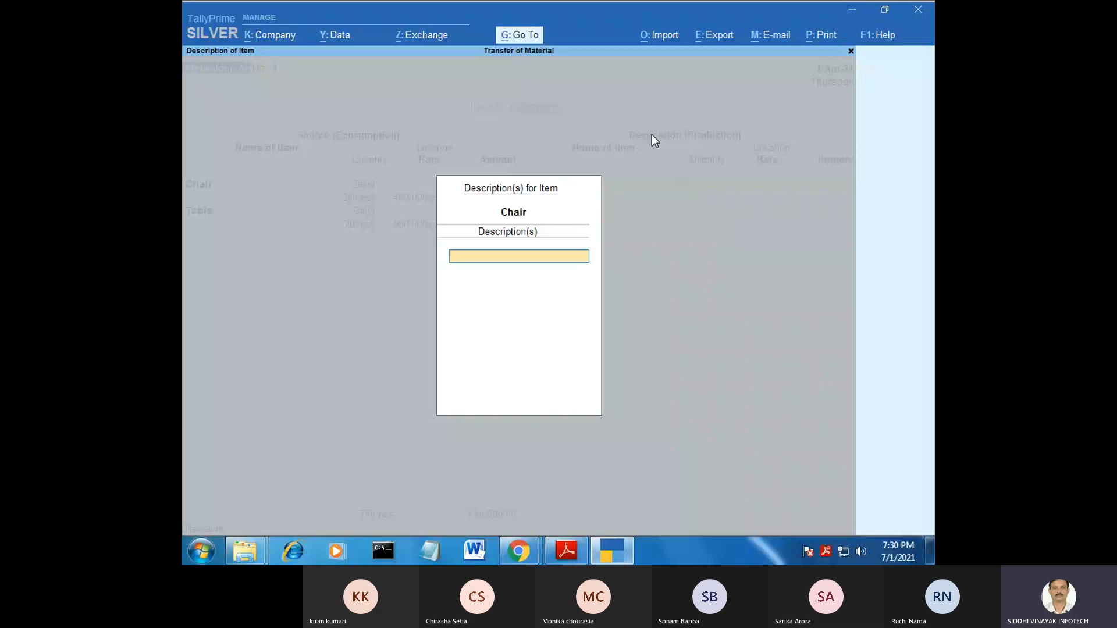
key(Return)
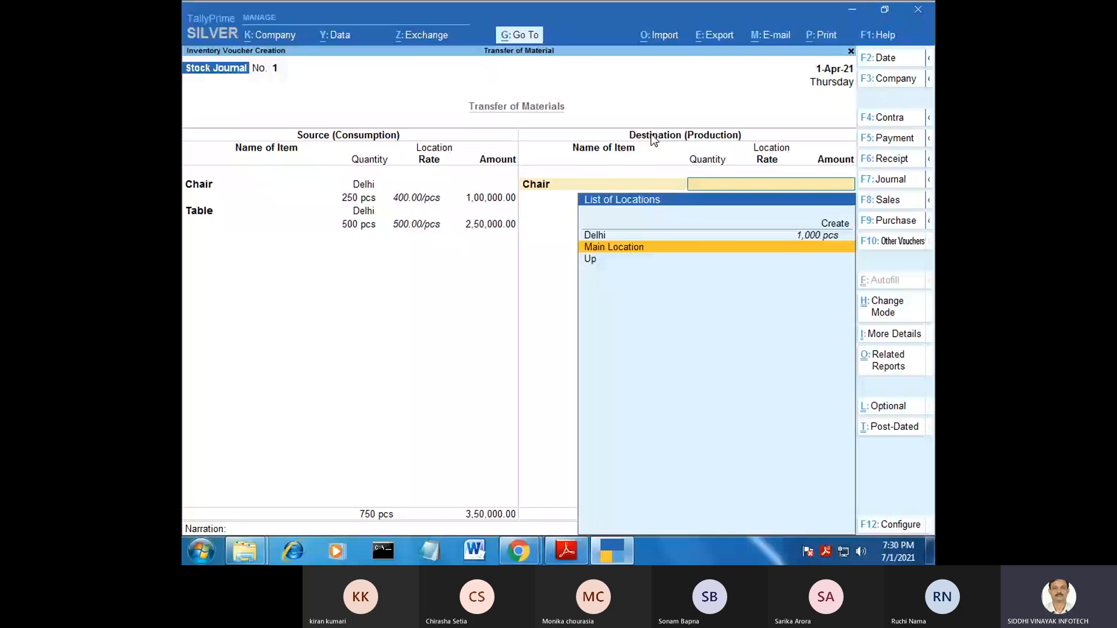
key(Down)
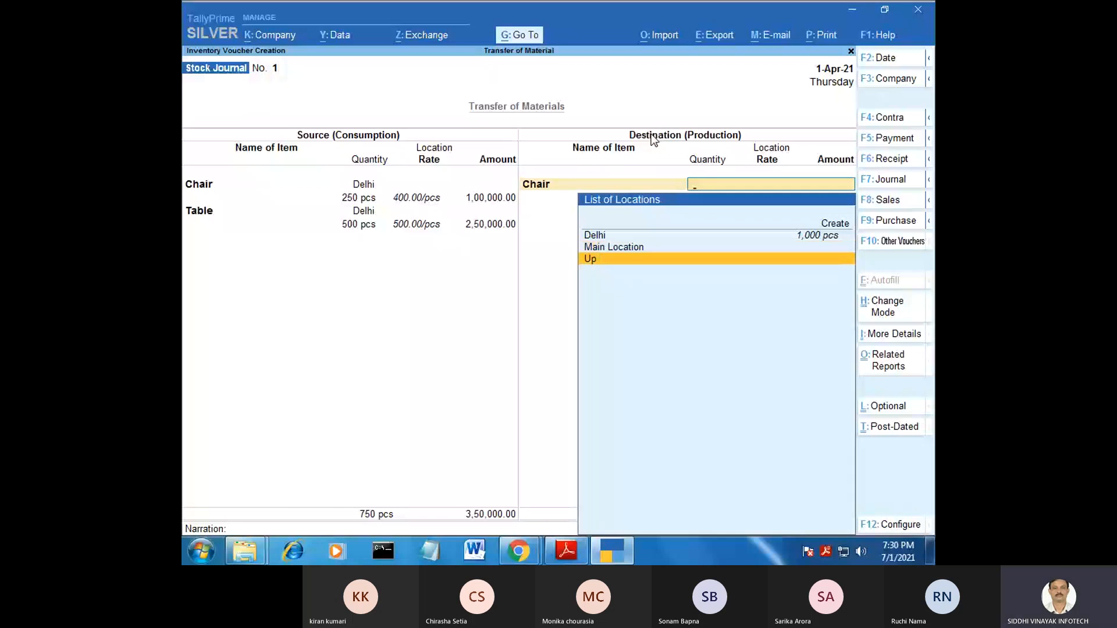
key(Return)
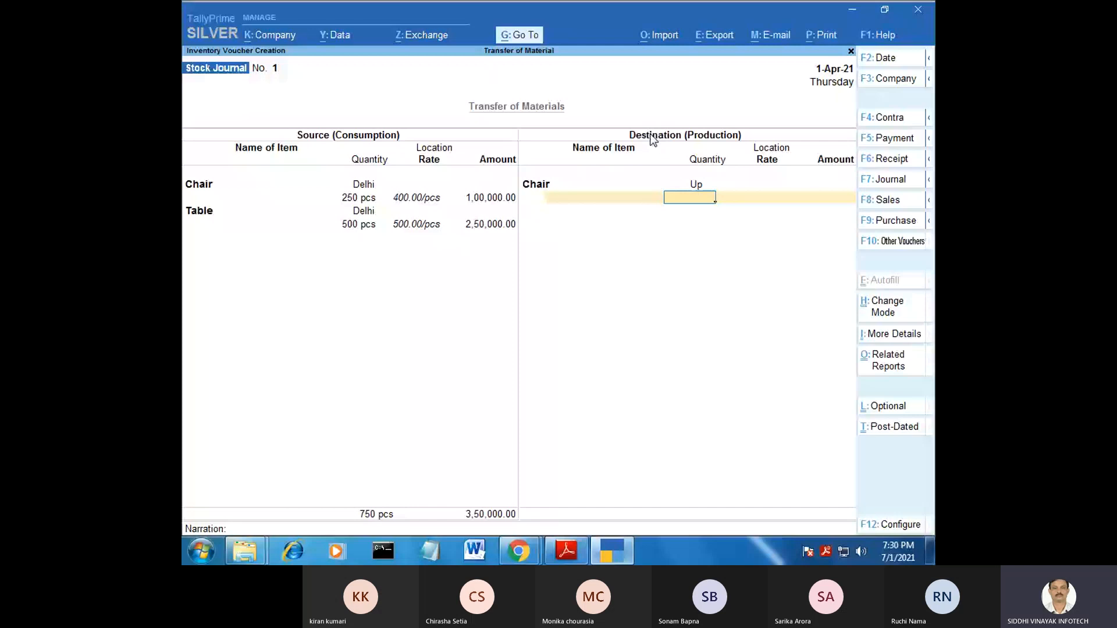
text(250)
key(Return)
key(Return)
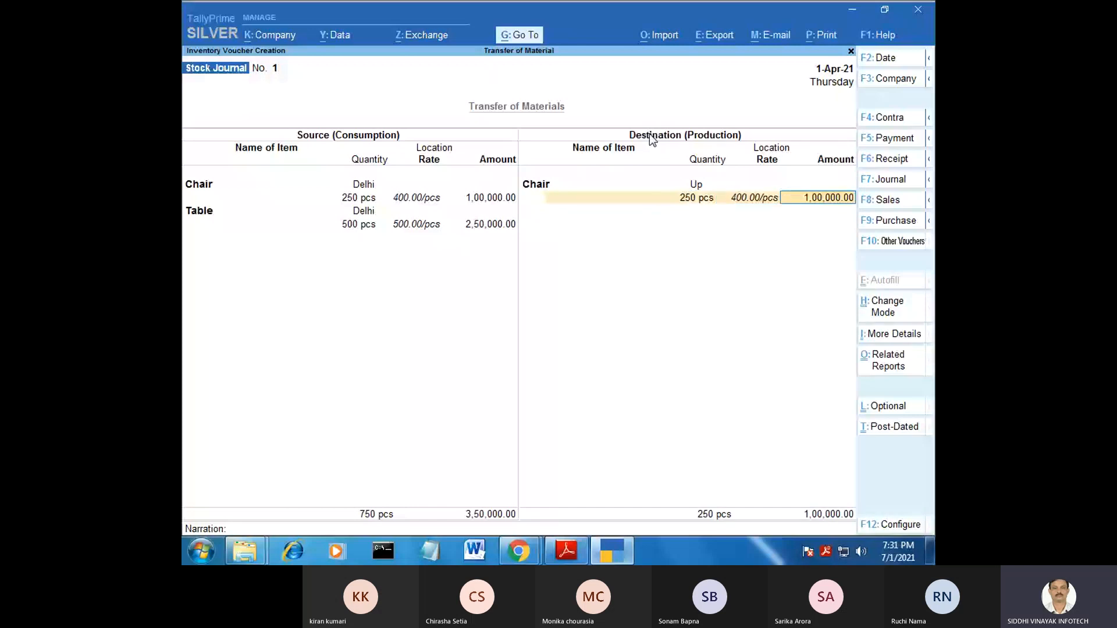
key(Return)
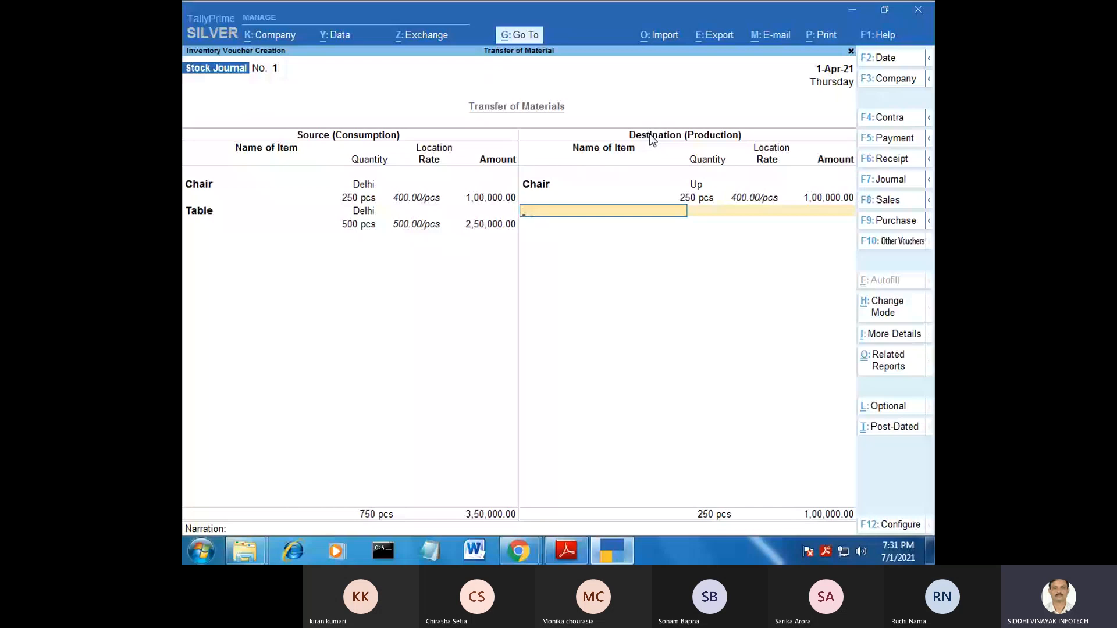
Add Table as the second destination item without a description, received at Up with 500 pcs at 500.00/pcs.
text(t)
key(Return)
key(Return)
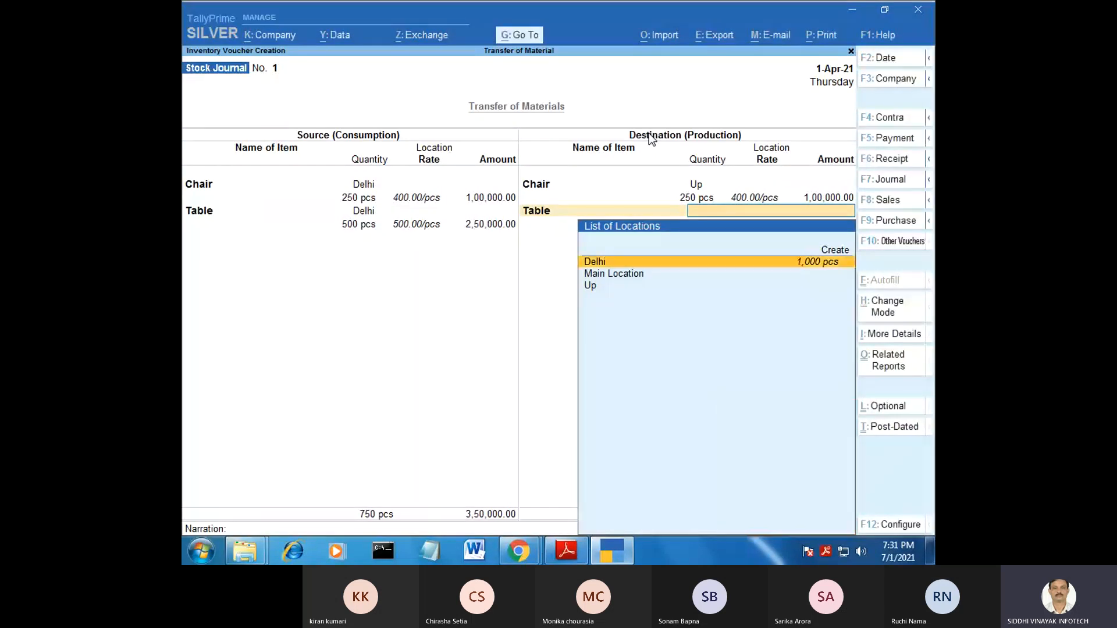
text(u)
key(Return)
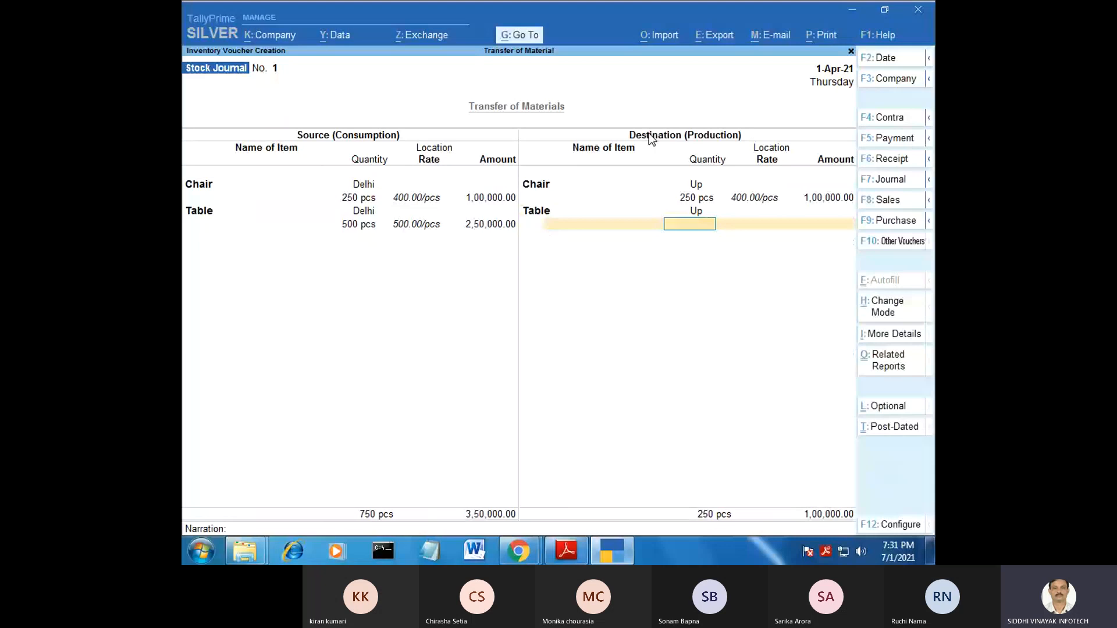
text(500)
key(Return)
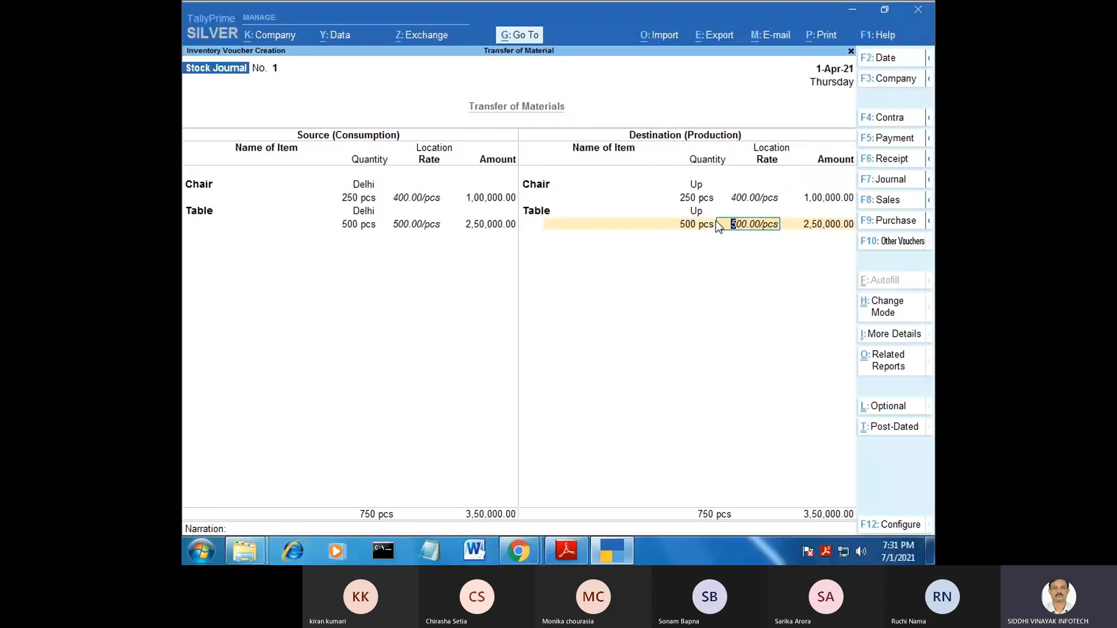
key(Return)
key(Return)
Finish the destination item list, save the stock journal without a narration, and return to the Gateway of Tally.
key(Return)
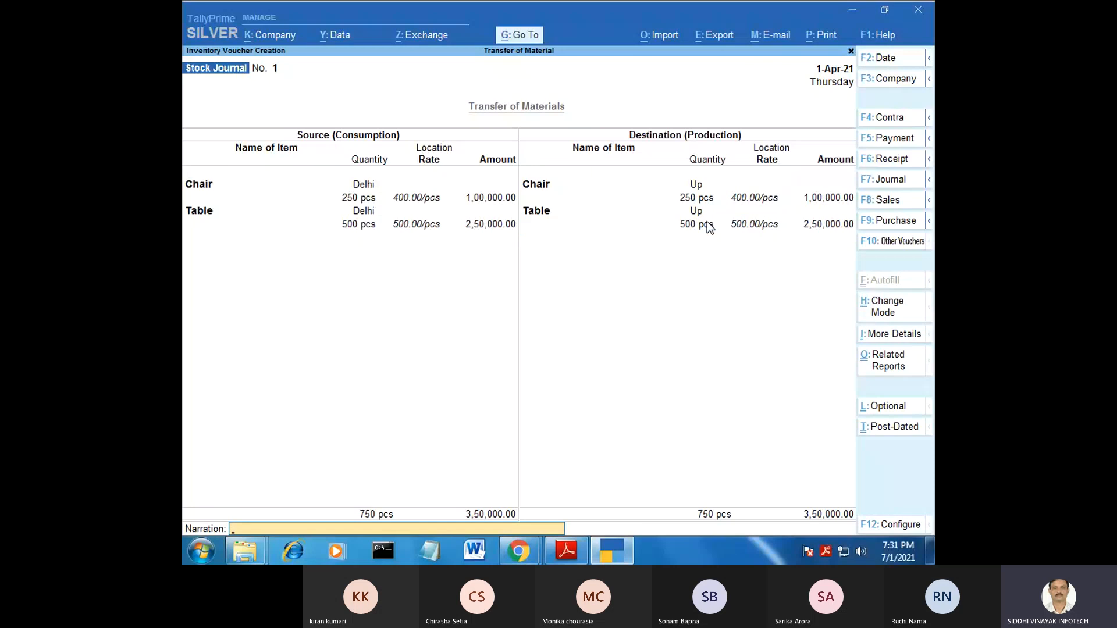
key(Return)
key(Return)
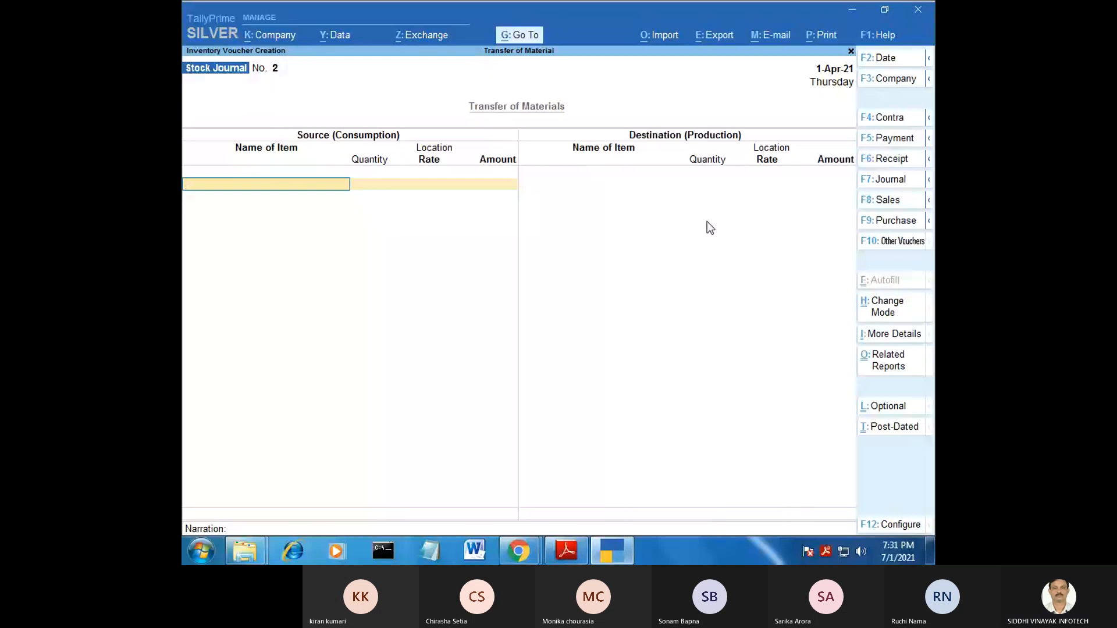
key(Escape)
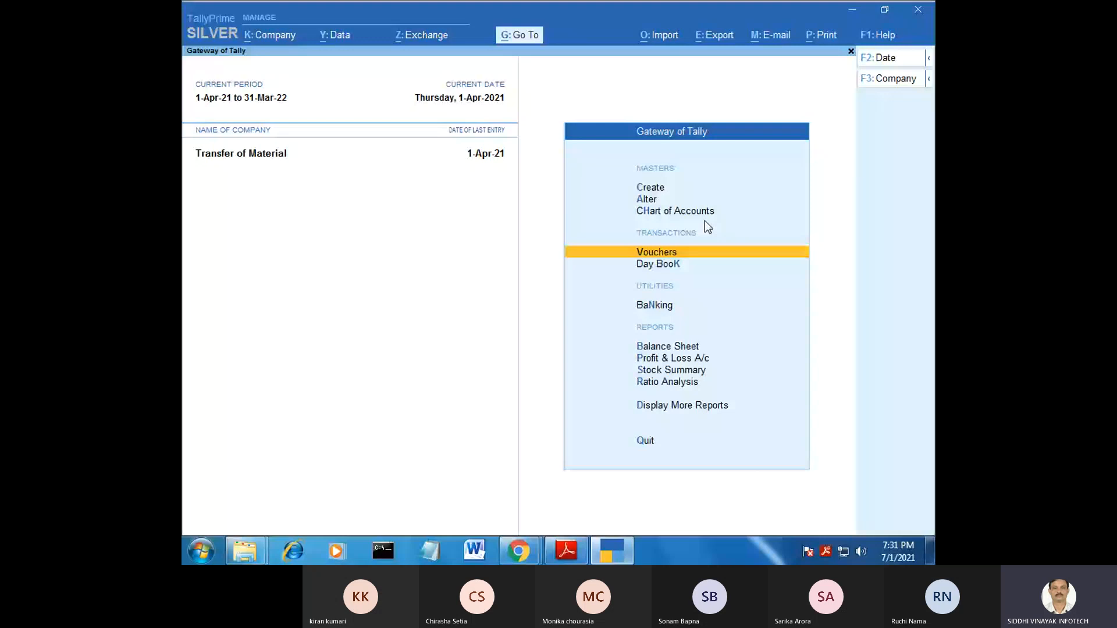
Open the Stock Summary for the Furniture group and show it in detailed form with the stock of each godown.
key(s)
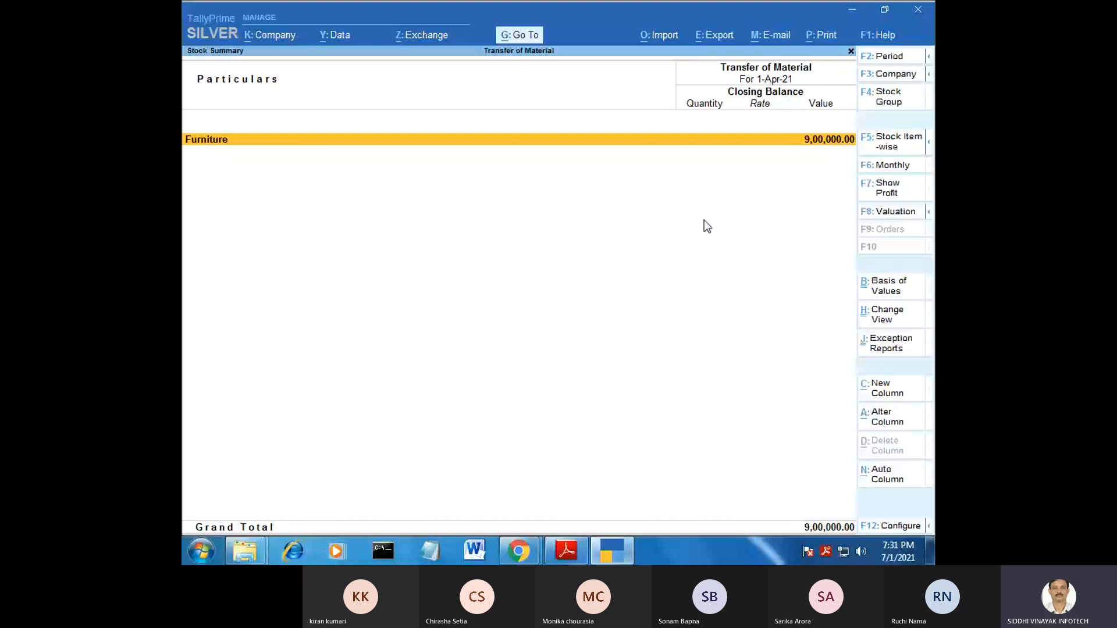
key(Return)
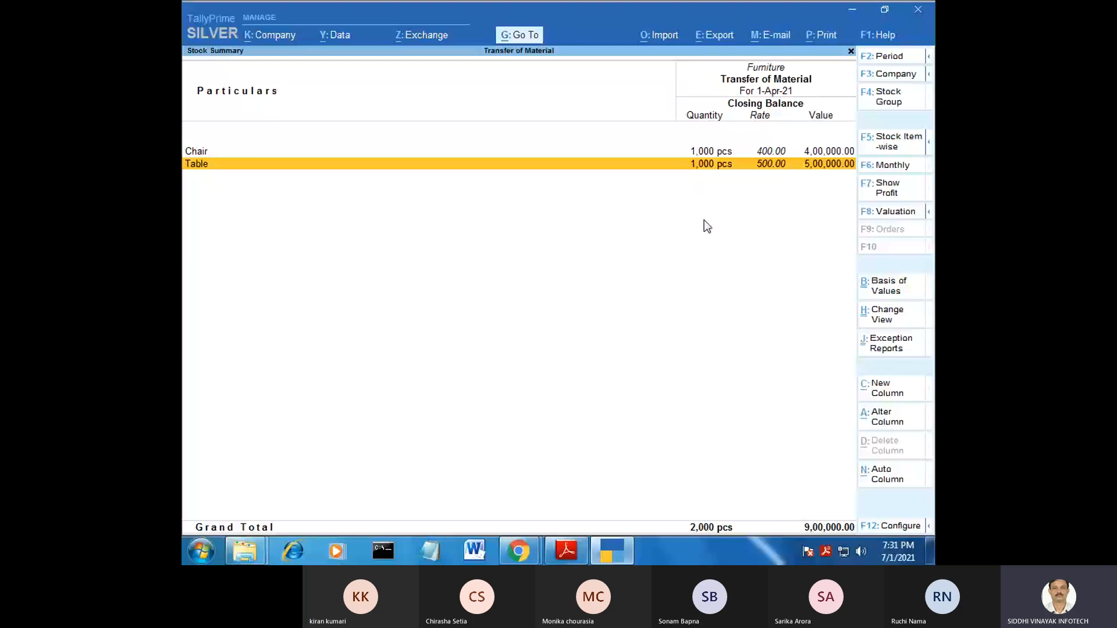
key(Up)
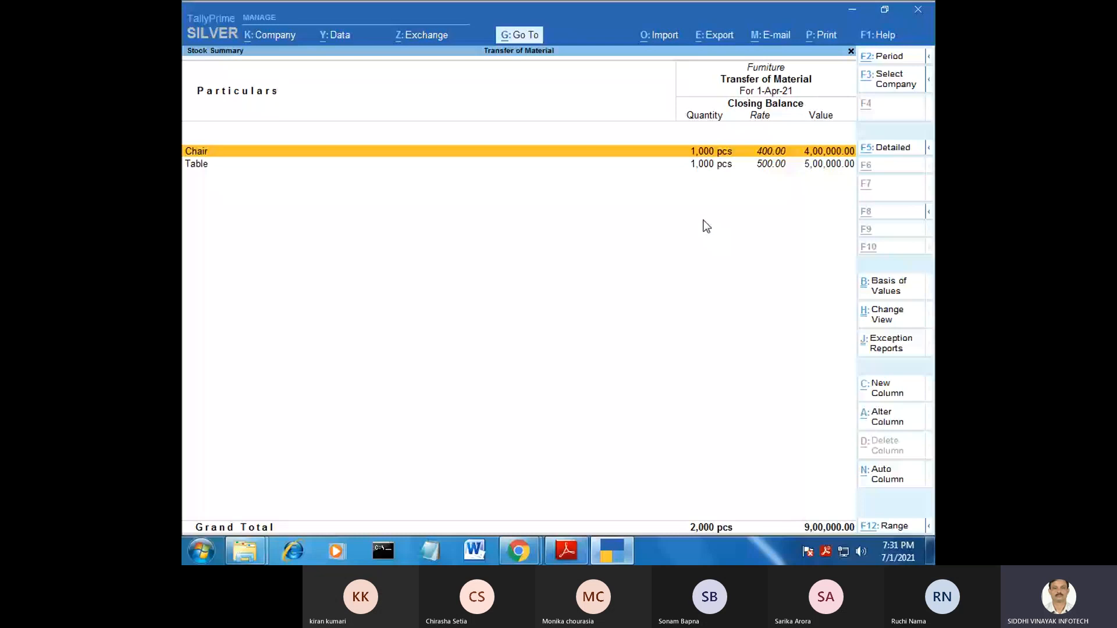
key(alt+F5)
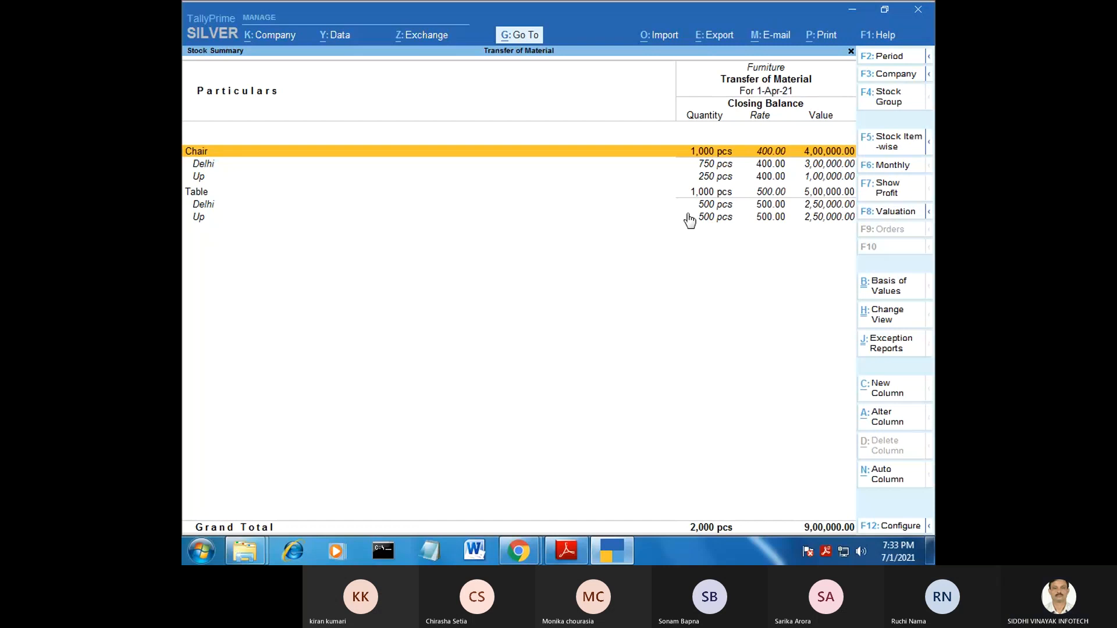
Configure the Stock Summary to show the opening balance, goods inwards and goods outwards.
key(F12)
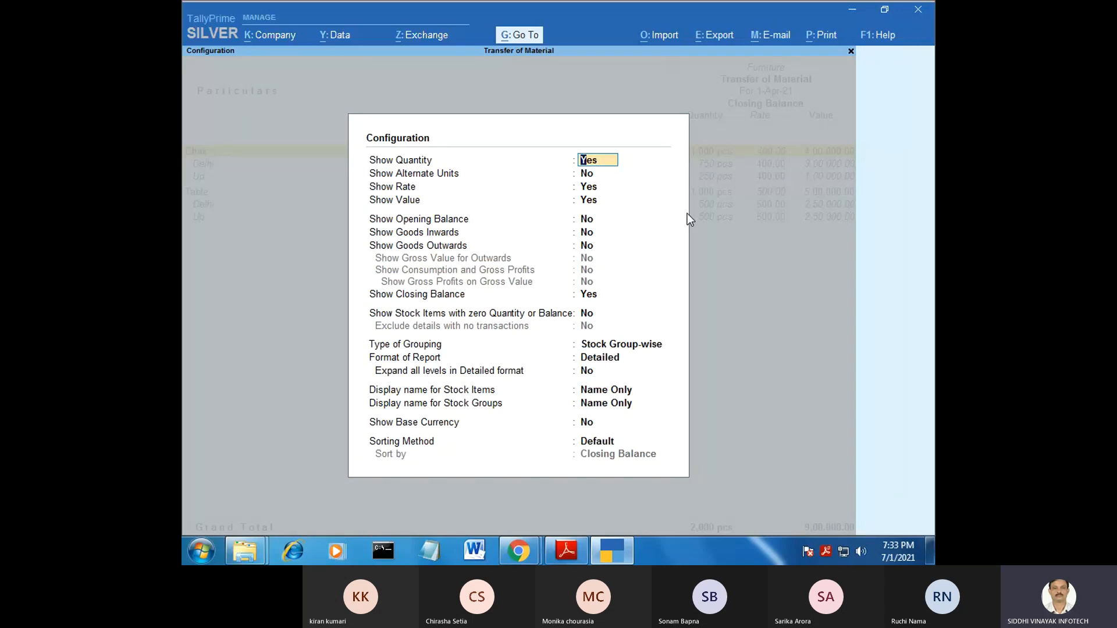
key(Return)
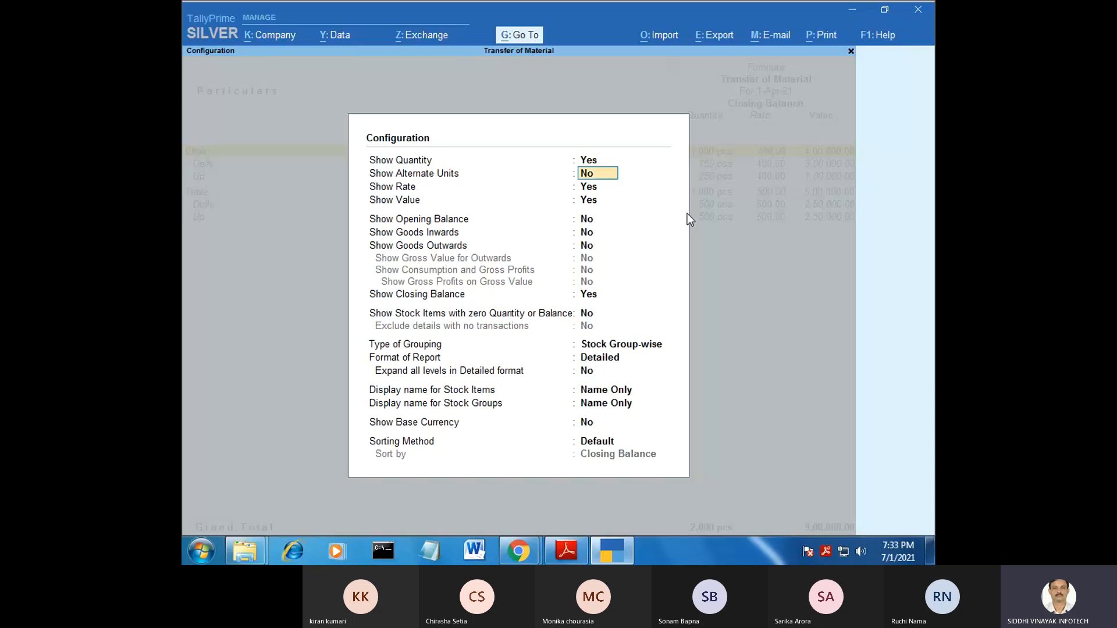
key(Return)
key(Return)
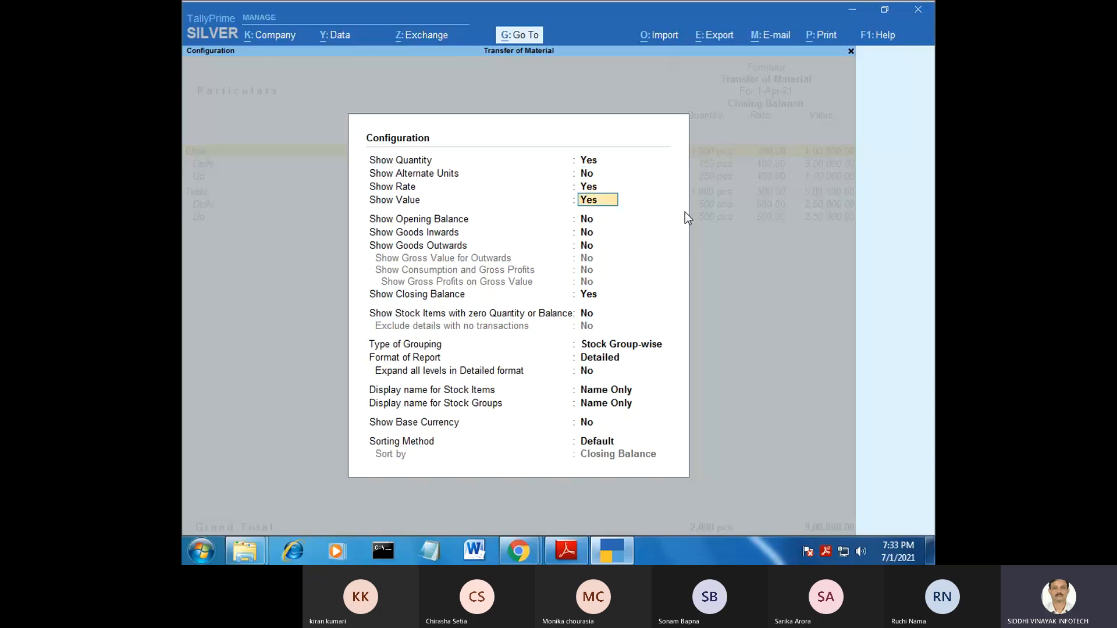
key(Return)
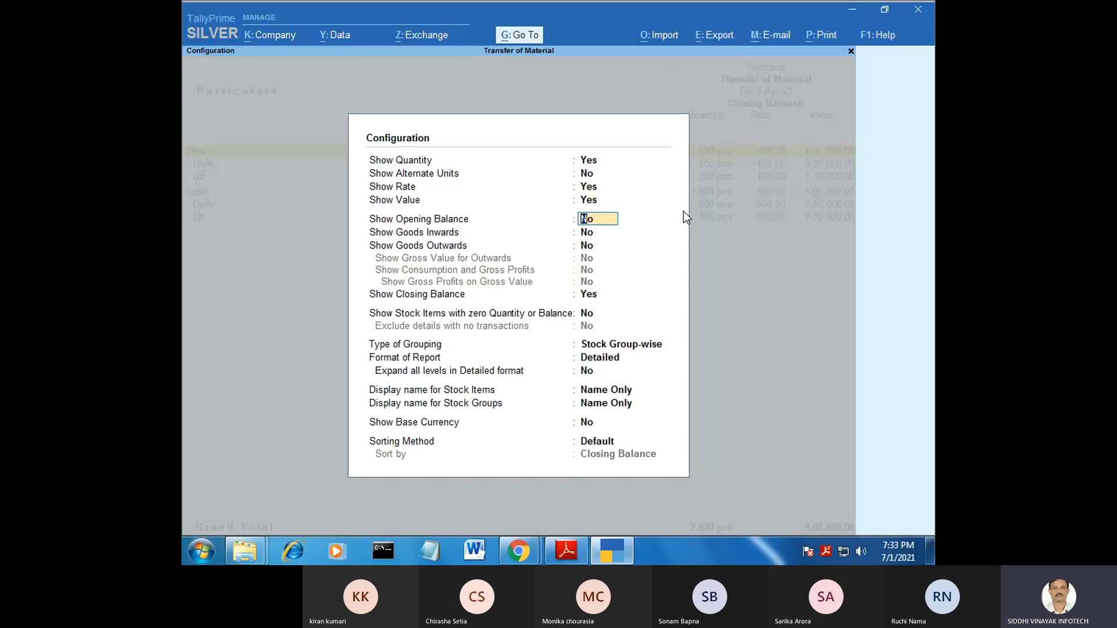
key(y)
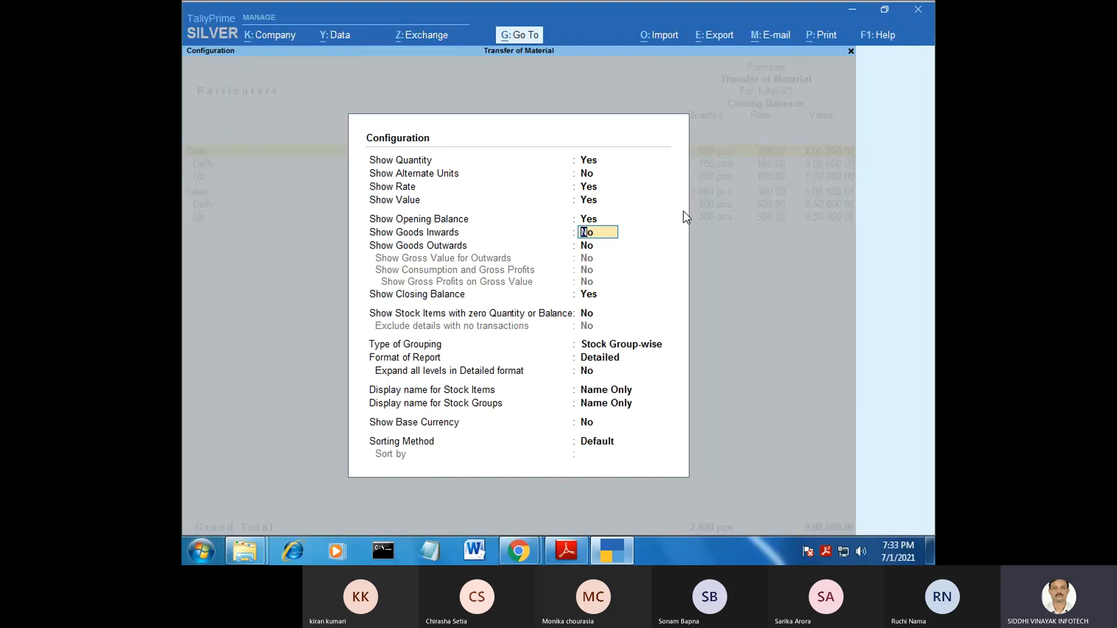
text(y)
key(Return)
text(y)
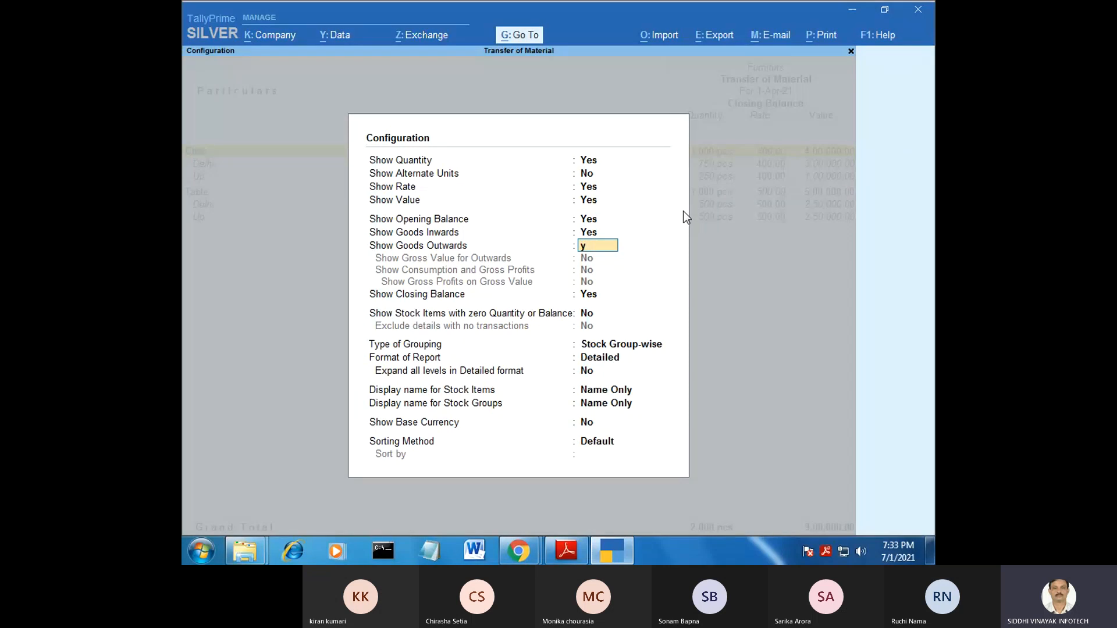
key(Return)
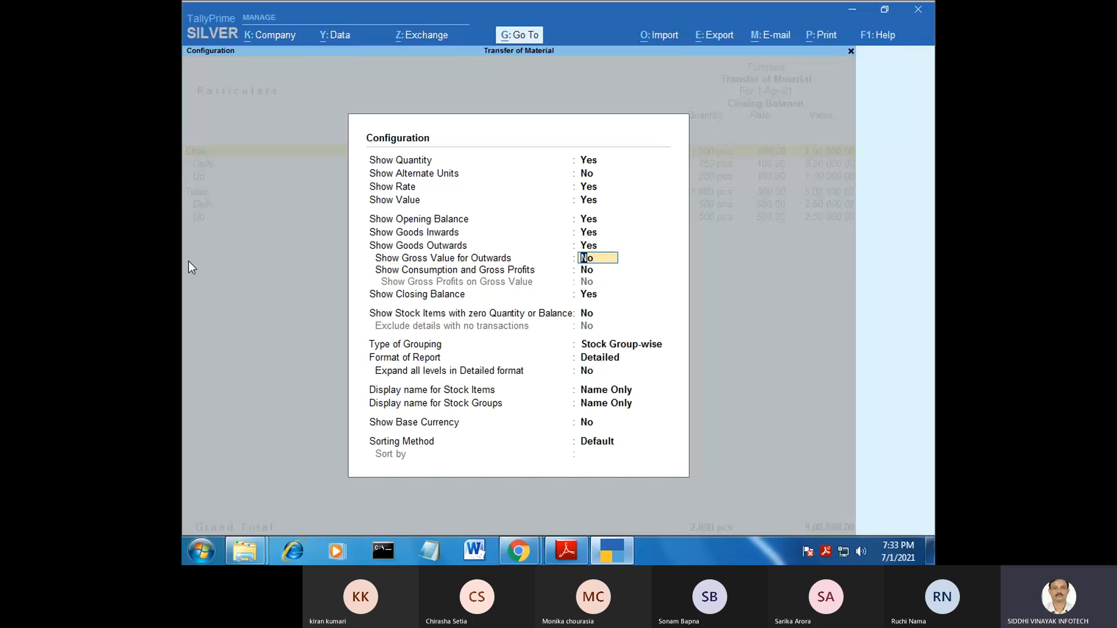
Set the report to expand all levels in detailed format, keep the remaining options, and apply the configuration.
key(Return)
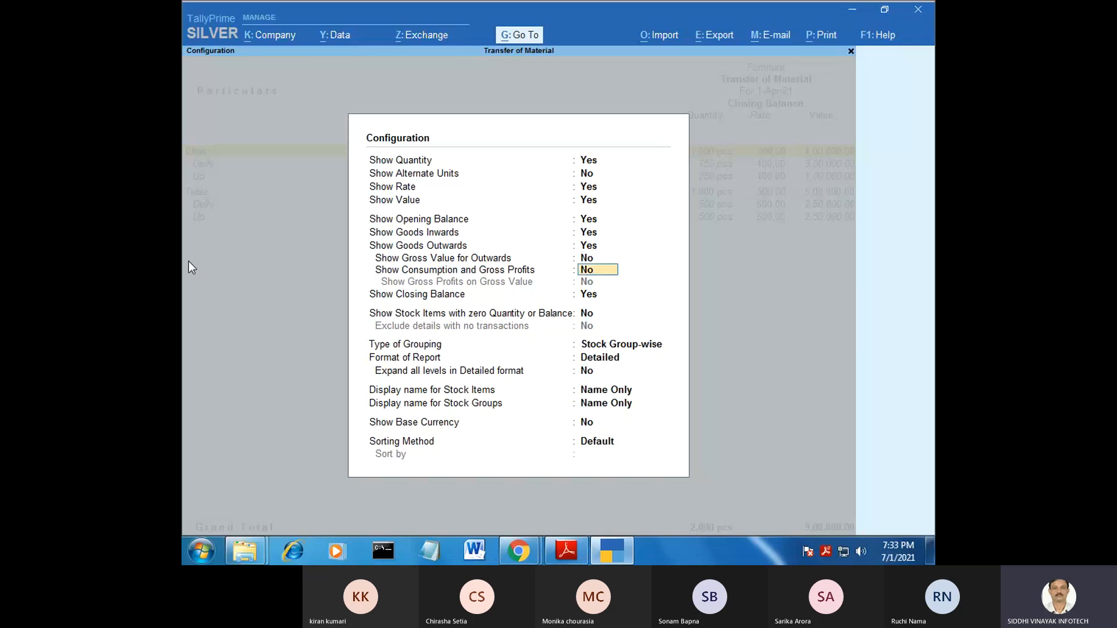
key(Return)
key(Return)
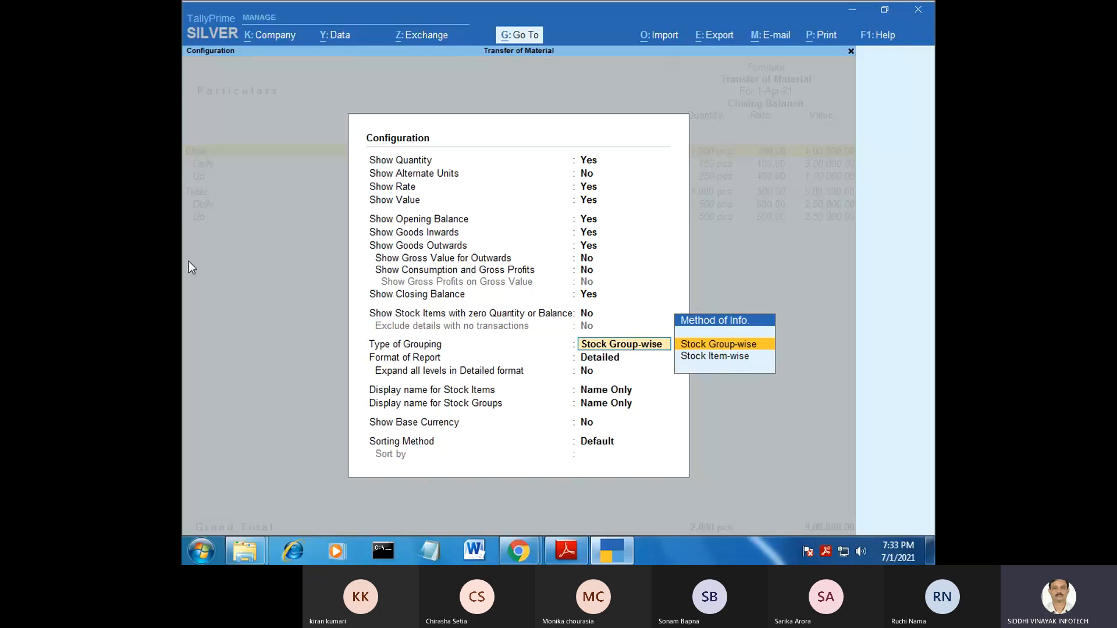
key(Return)
key(Return)
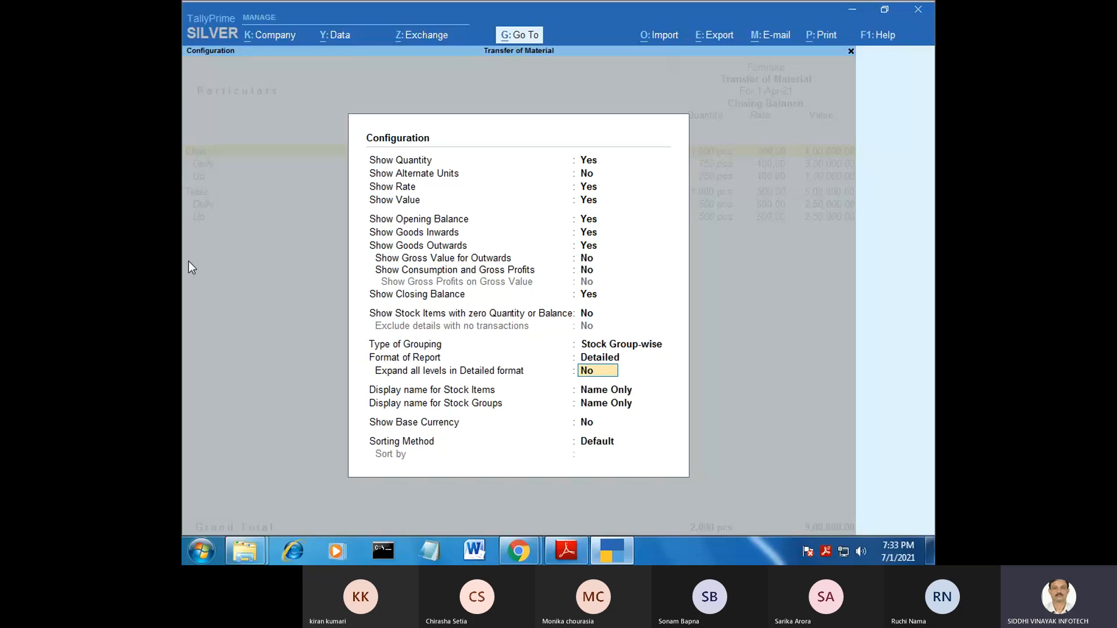
text(y)
key(Return)
key(Return)
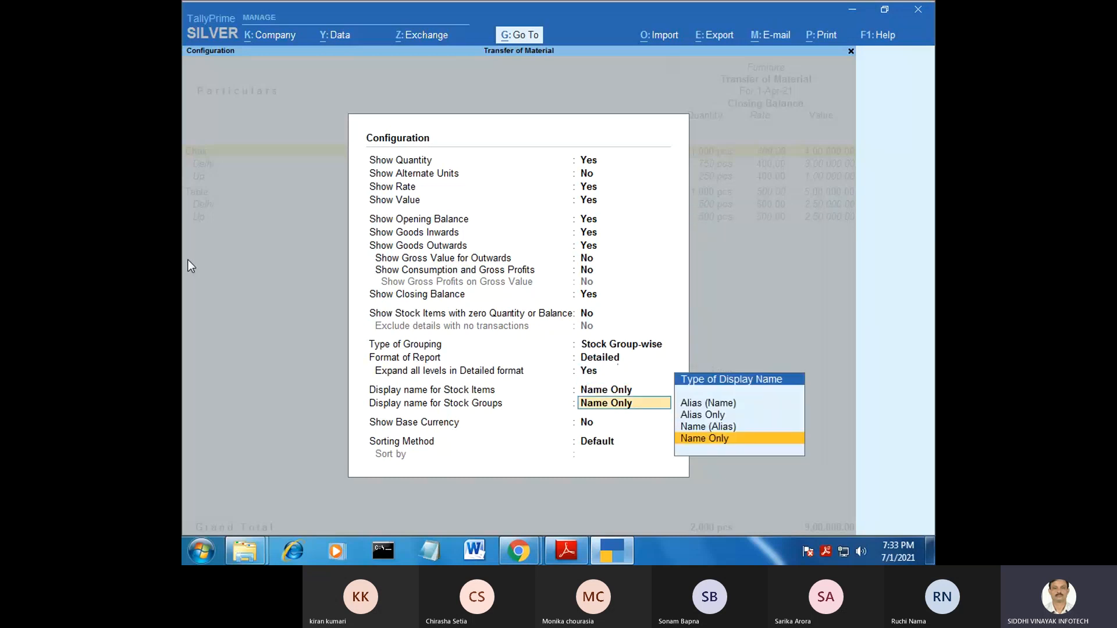
key(Return)
key(Return)
key(Return)
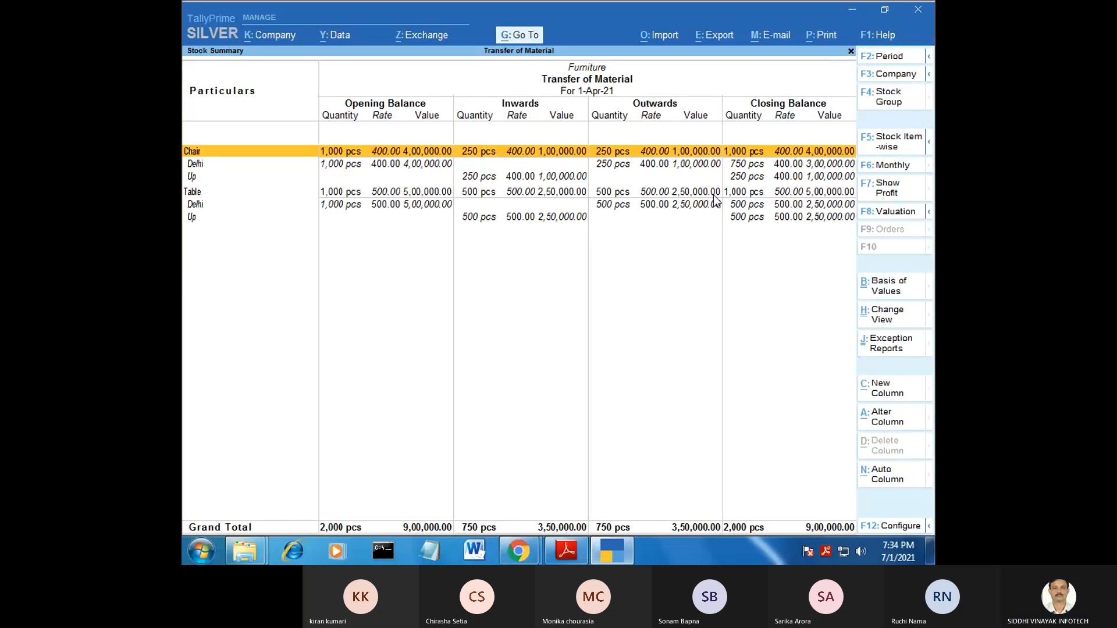
Leave the Stock Summary, review the company's Balance Sheet, and return to the Gateway of Tally.
key(Escape)
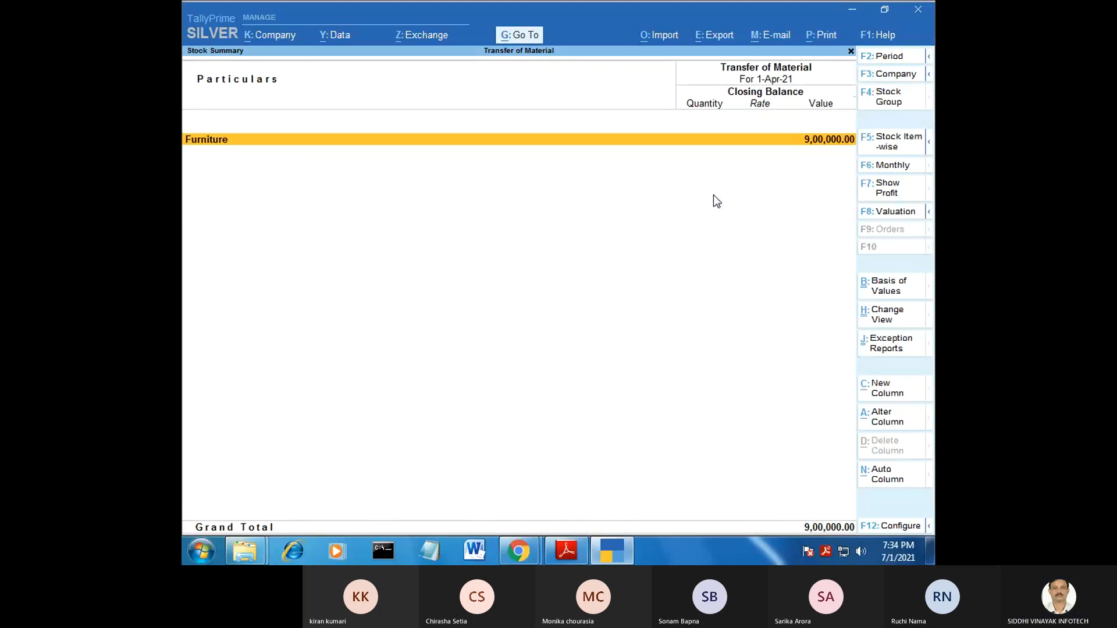
key(Escape)
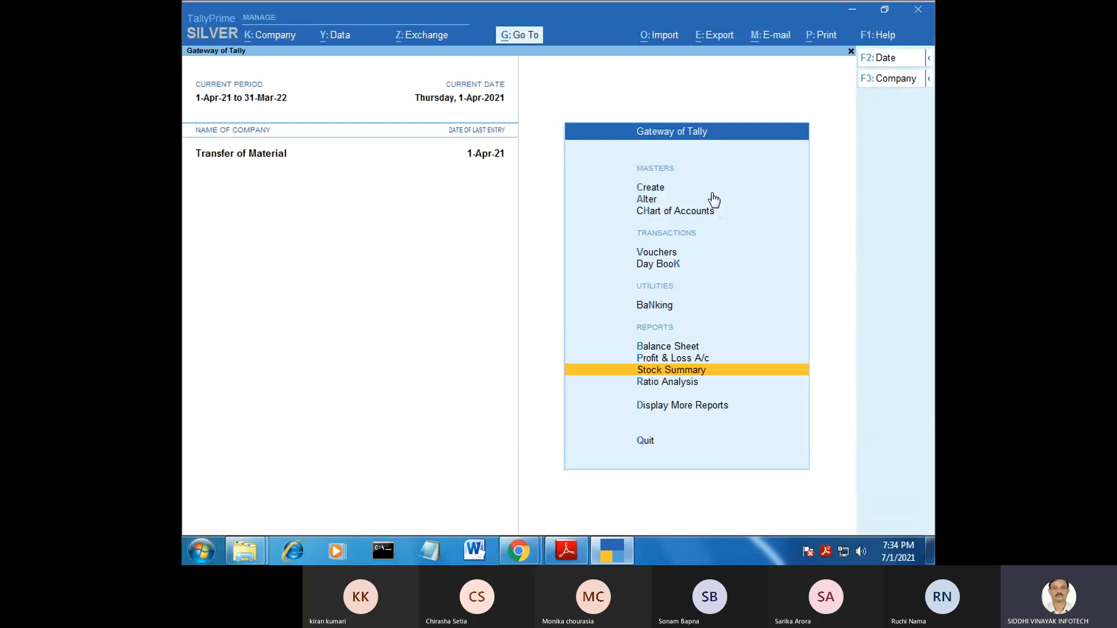
key(Up)
key(Up)
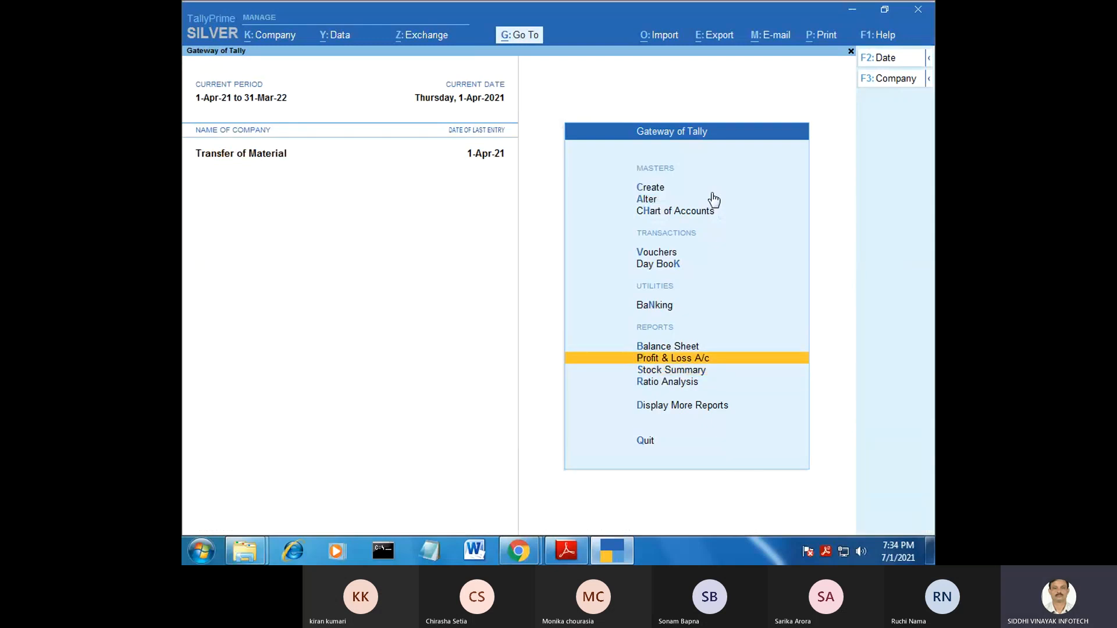
key(Return)
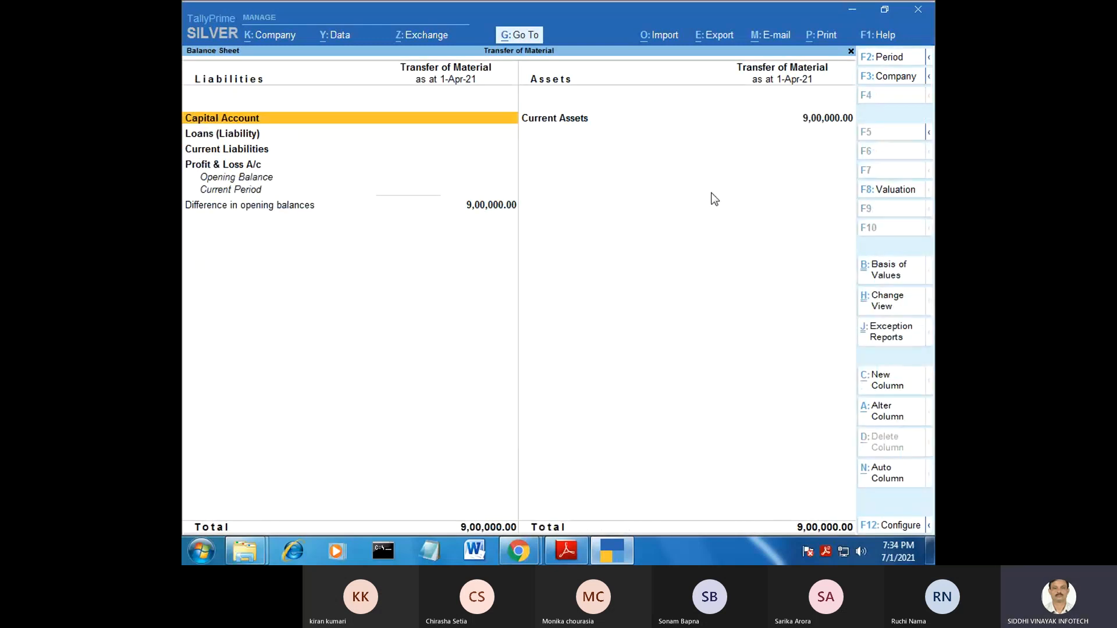
key(Escape)
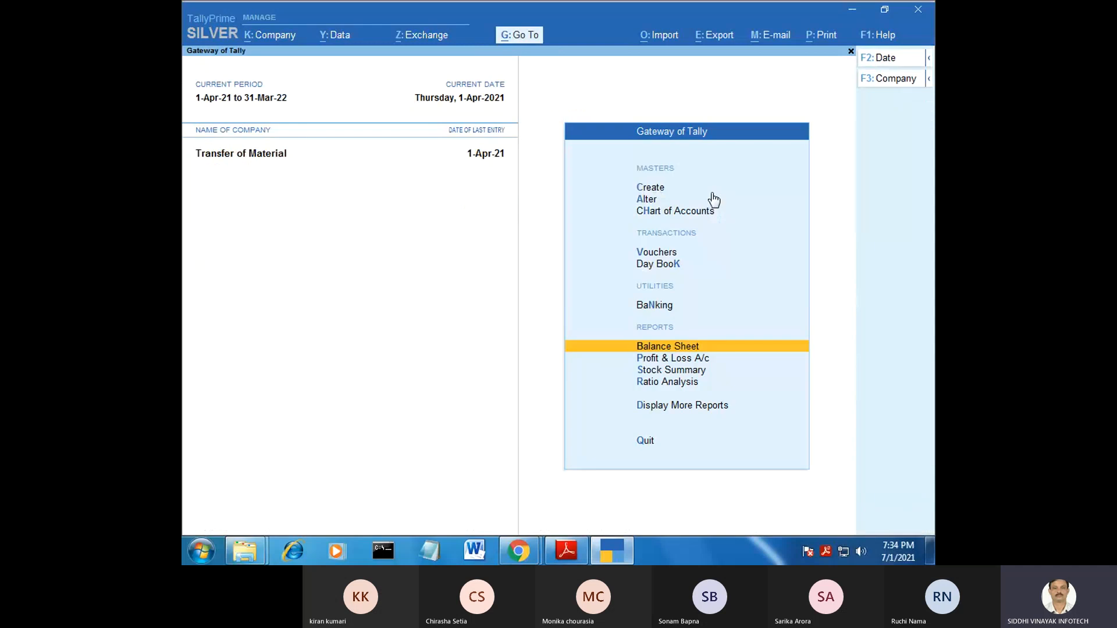
Review the Profit & Loss A/c for opening and closing stock, and return to the Gateway of Tally.
key(Down)
key(Return)
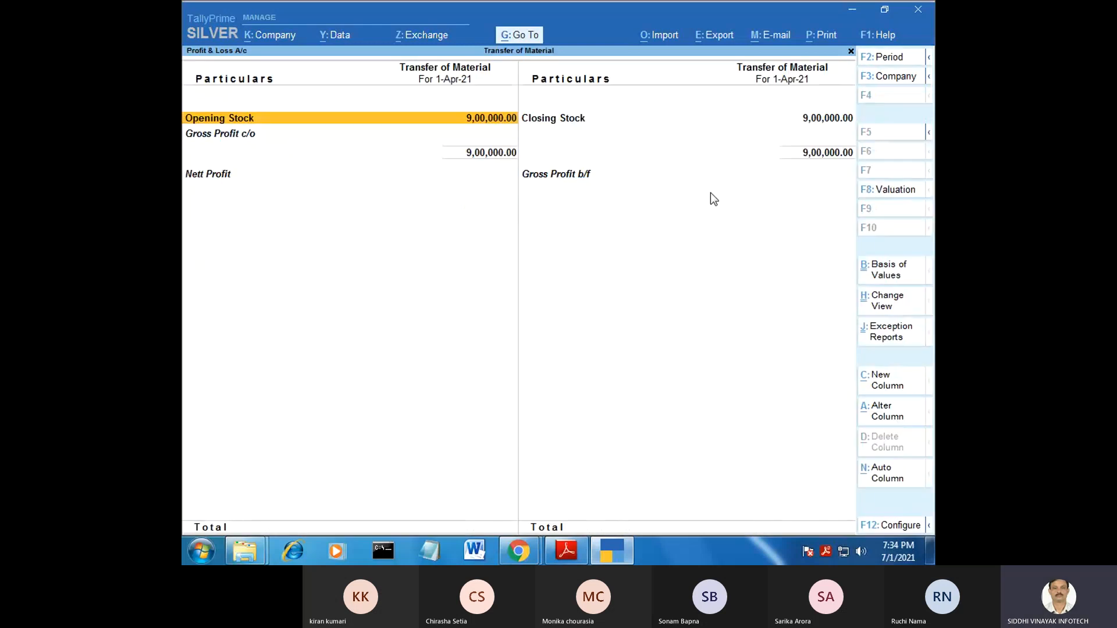
key(Escape)
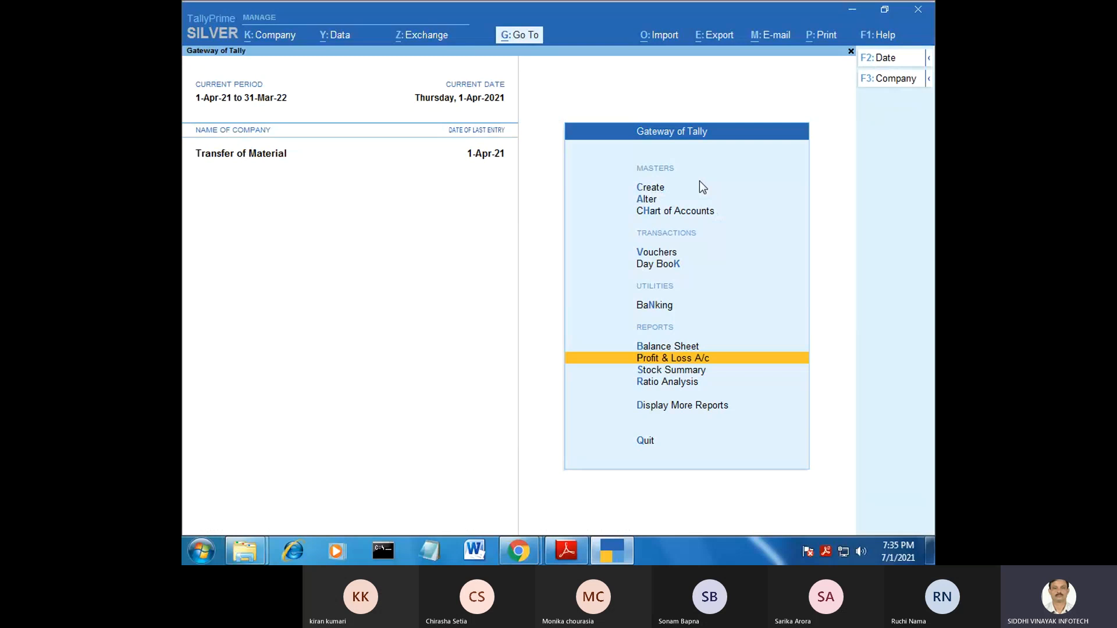
Open the Inventory Books from the additional reports.
key(Down)
key(Down)
key(Down)
key(Return)
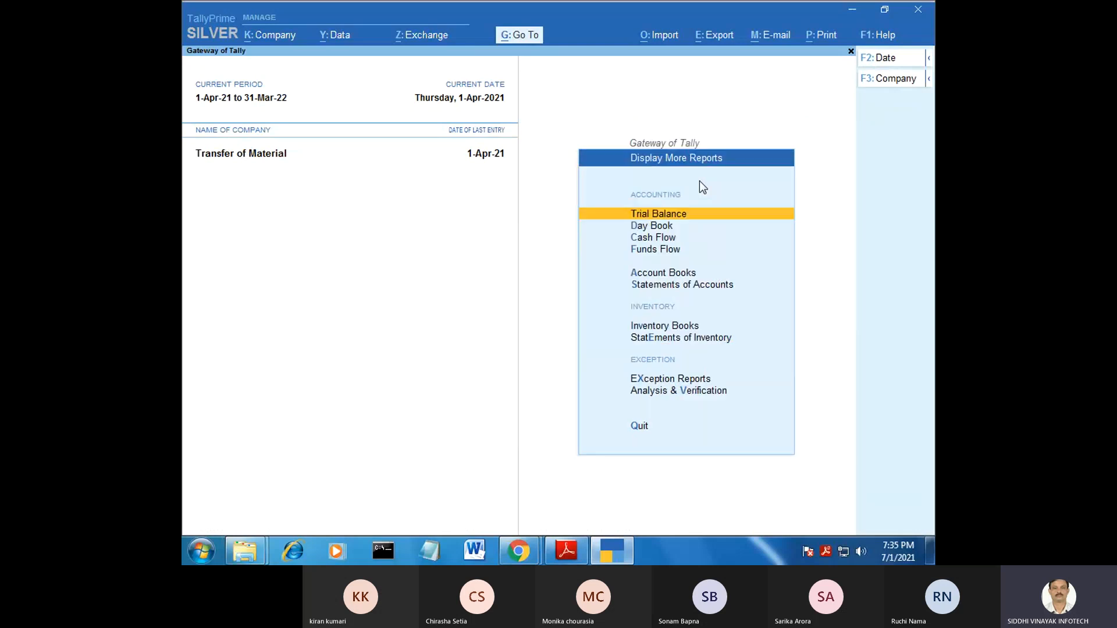
key(Down)
key(Down)
key(Down)
key(Down)
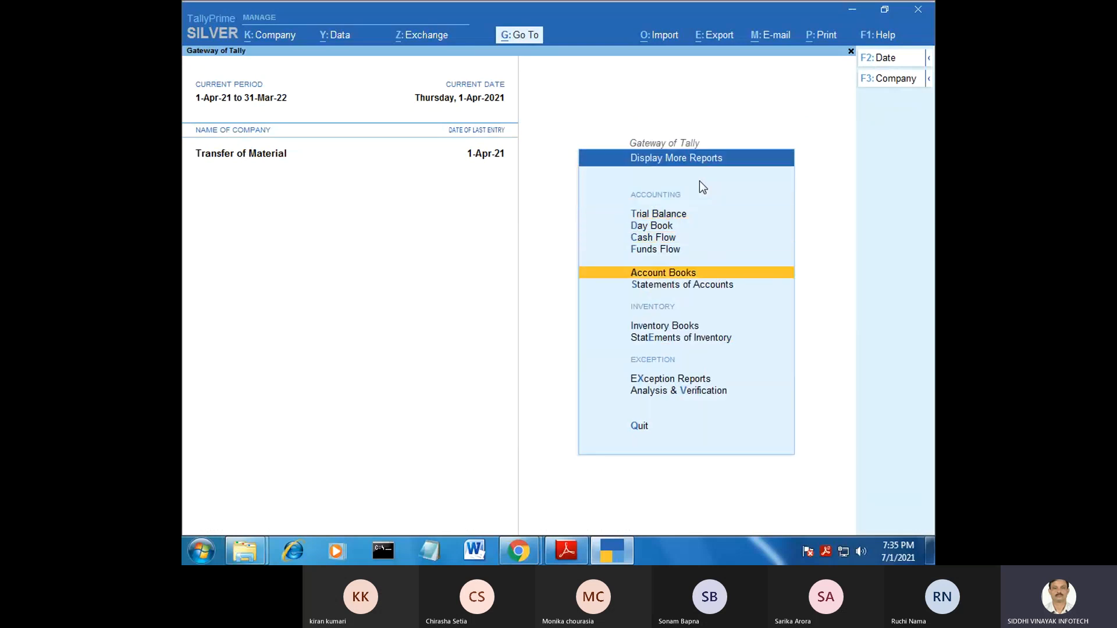
key(Down)
key(Down)
key(Down)
key(Up)
key(Return)
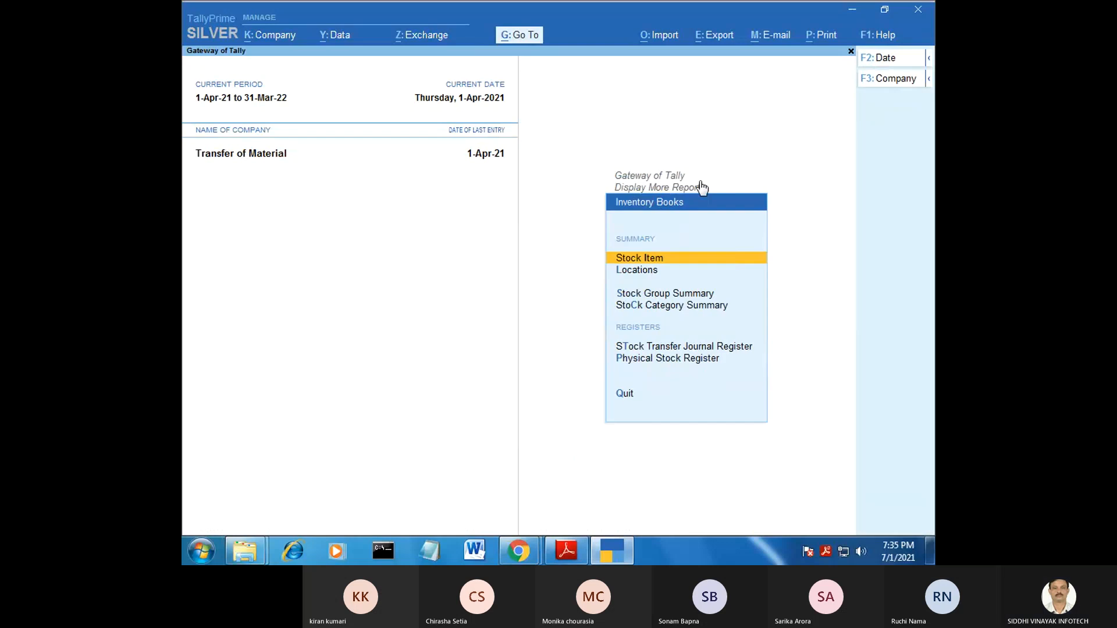
Open the location summary for the Delhi godown and drill into the Furniture group to review its items.
key(Down)
key(Down)
key(Down)
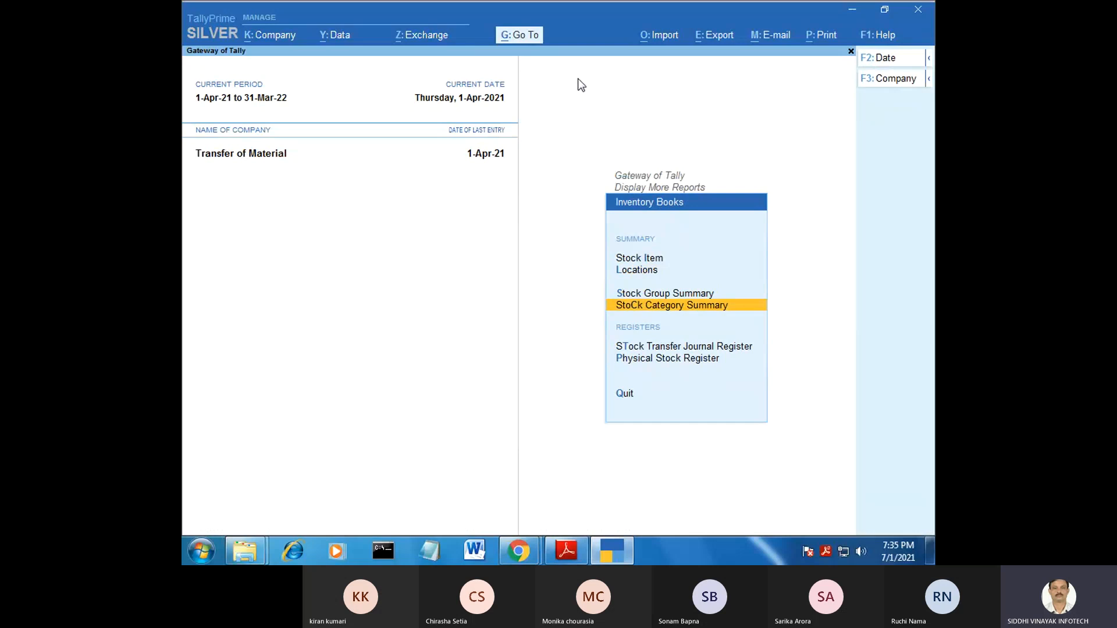
key(l)
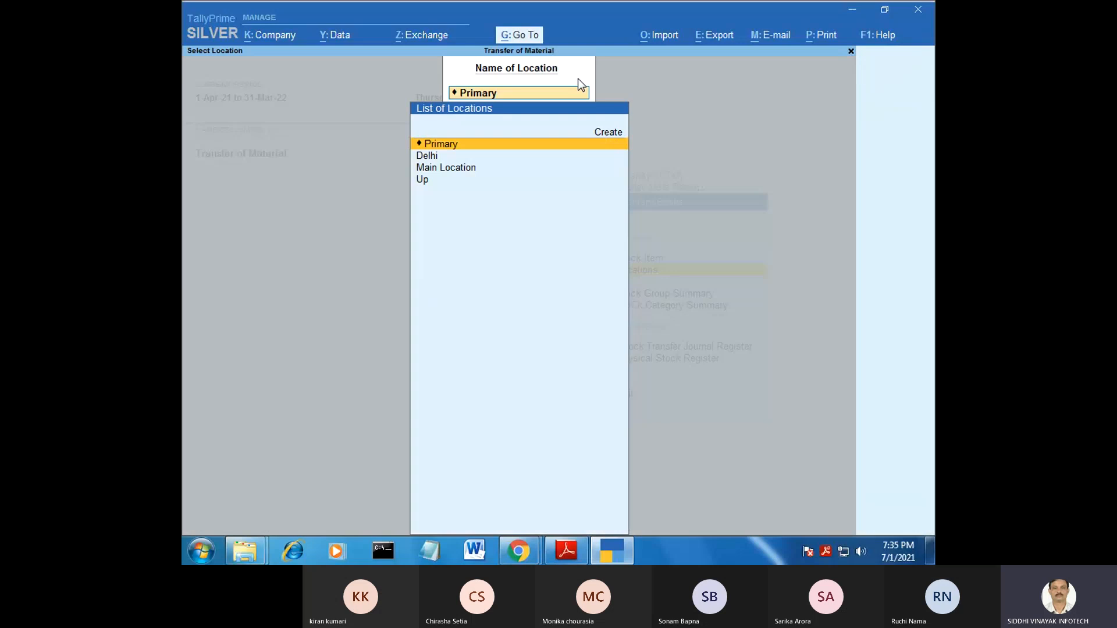
key(Down)
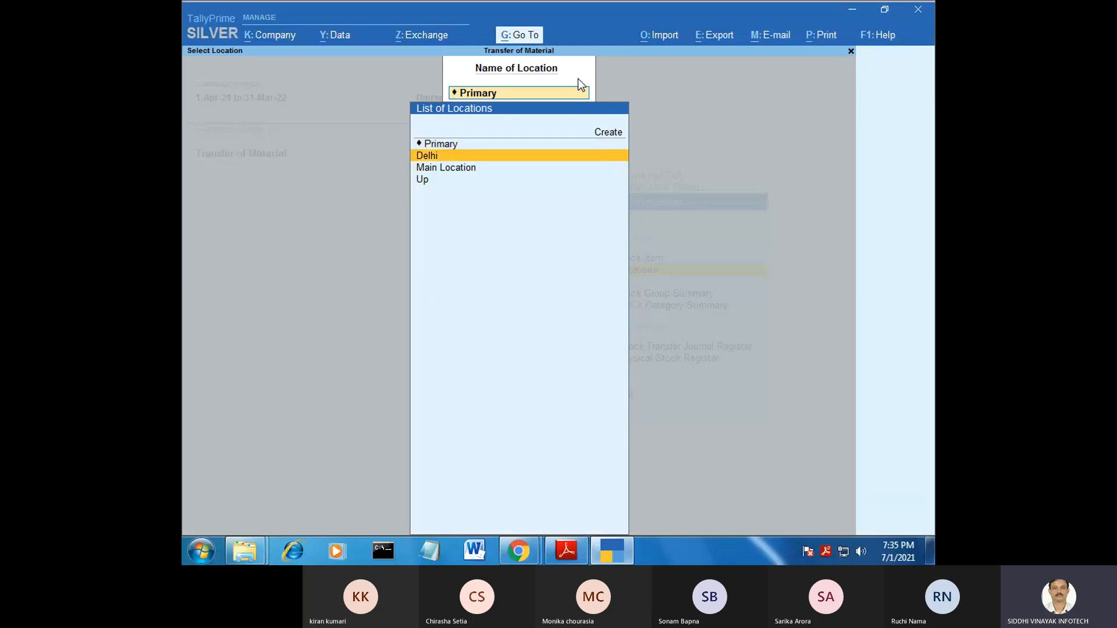
key(Return)
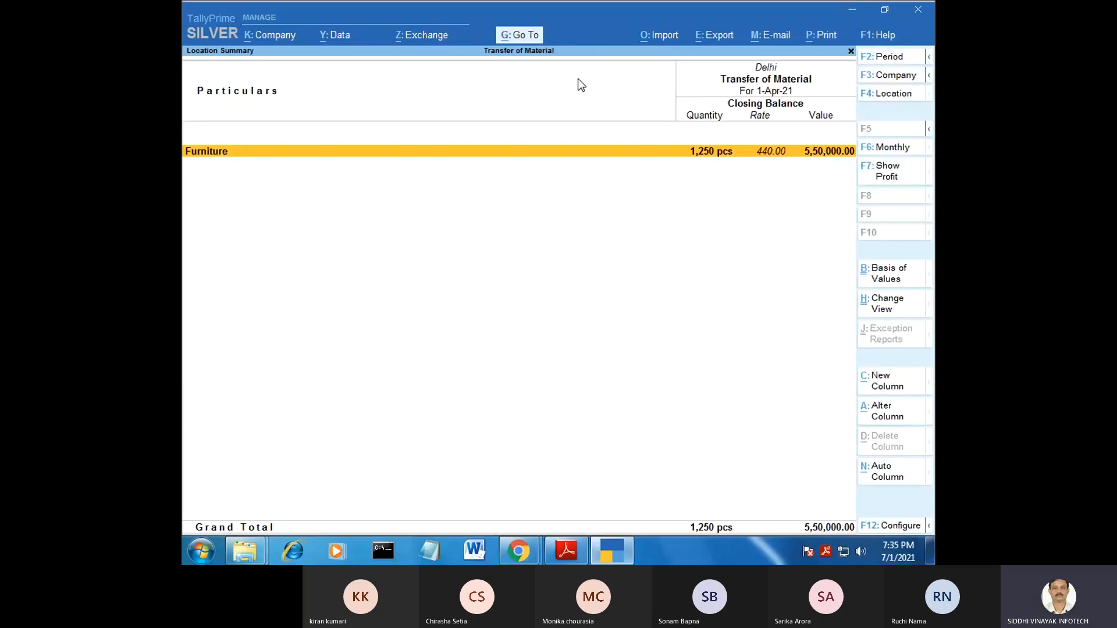
key(Return)
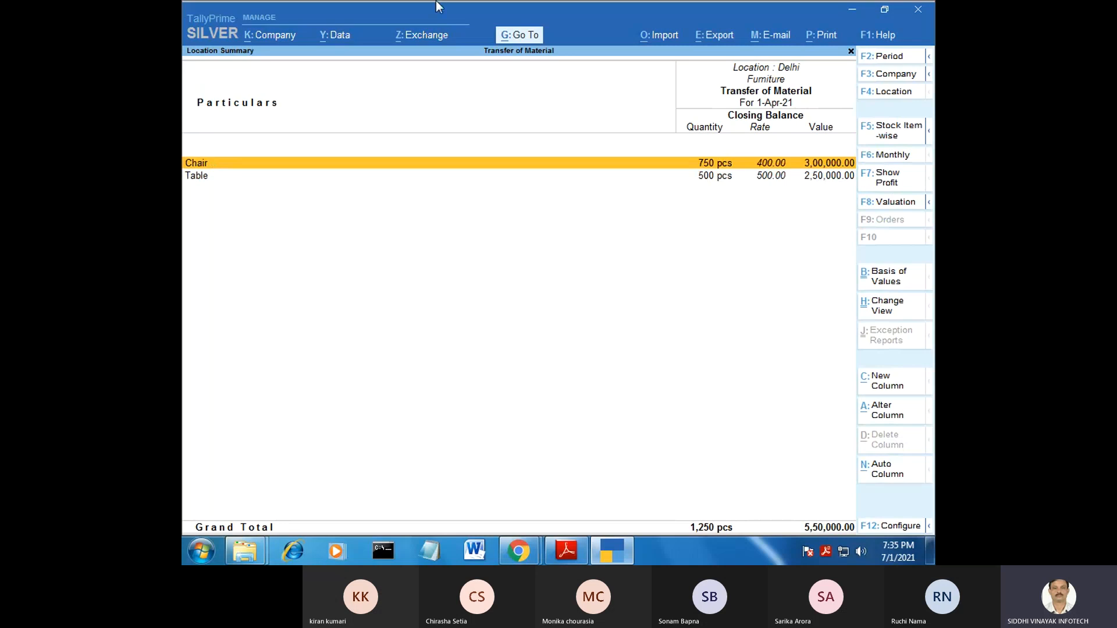
Review the Furniture items held at the Up location, and return to the Inventory Books.
key(Escape)
key(Escape)
key(Down)
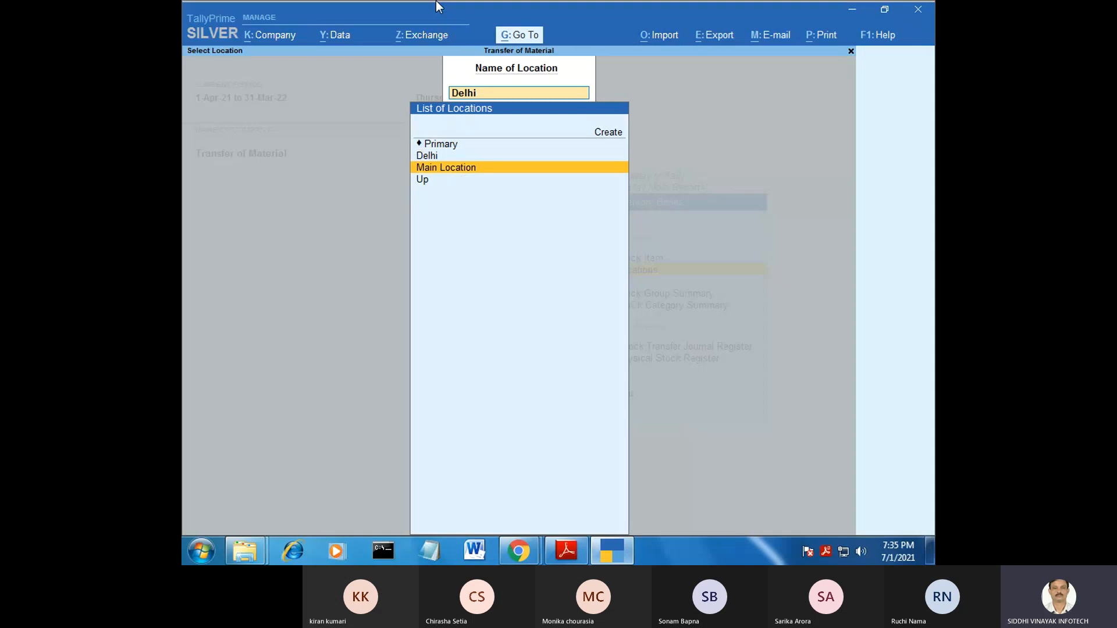
key(Down)
key(Return)
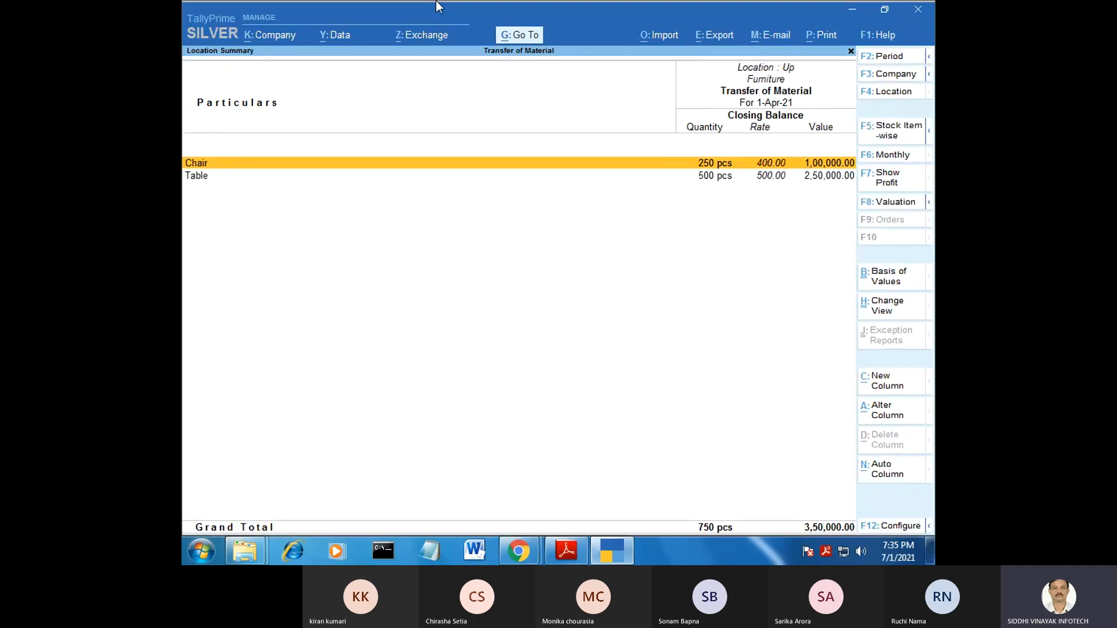
key(Escape)
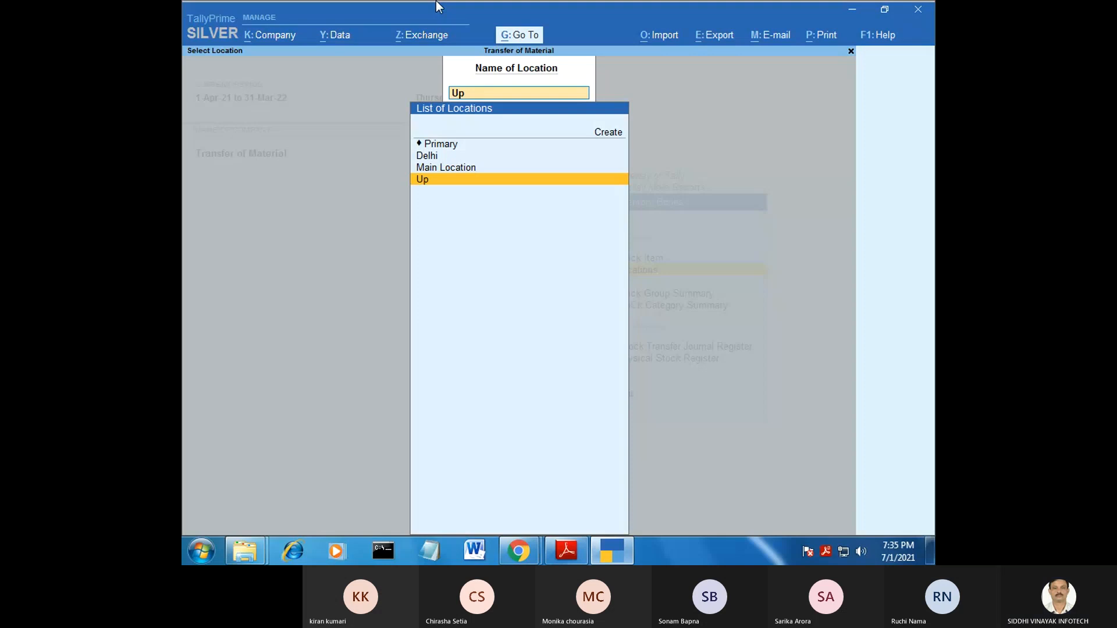
key(BackSpace)
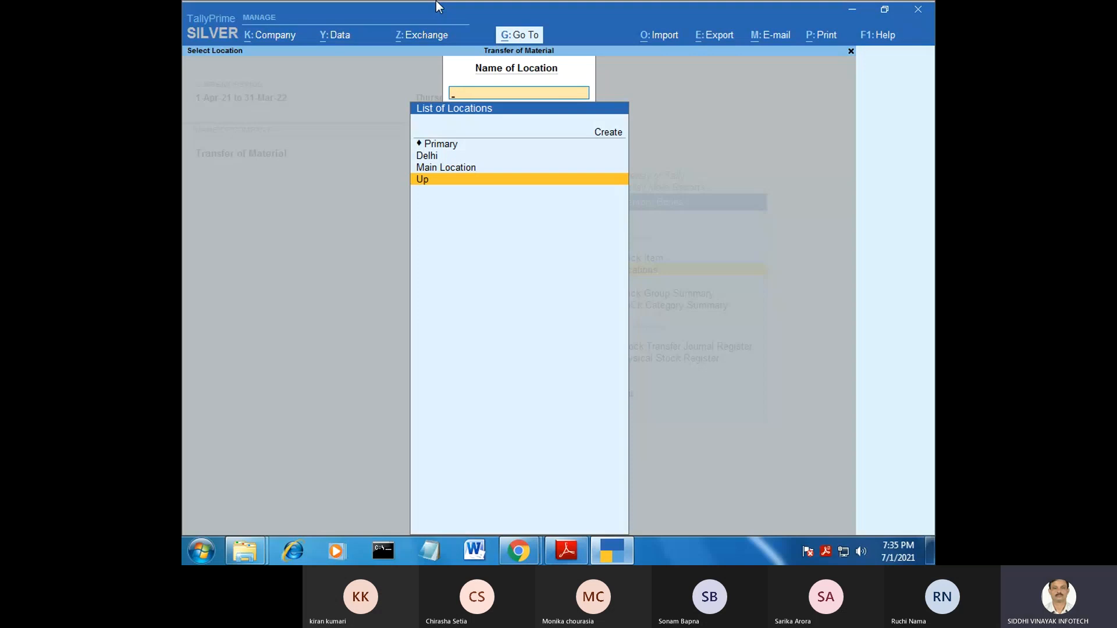
key(Escape)
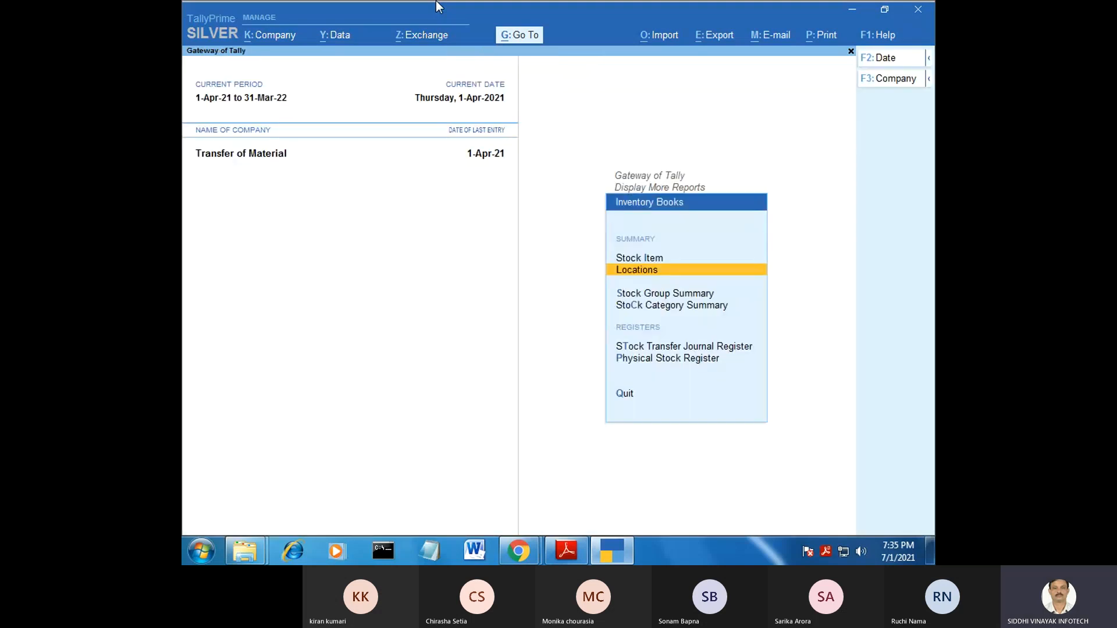
Review the Stock Group Summary for Furniture, and return to the Inventory Books.
key(Down)
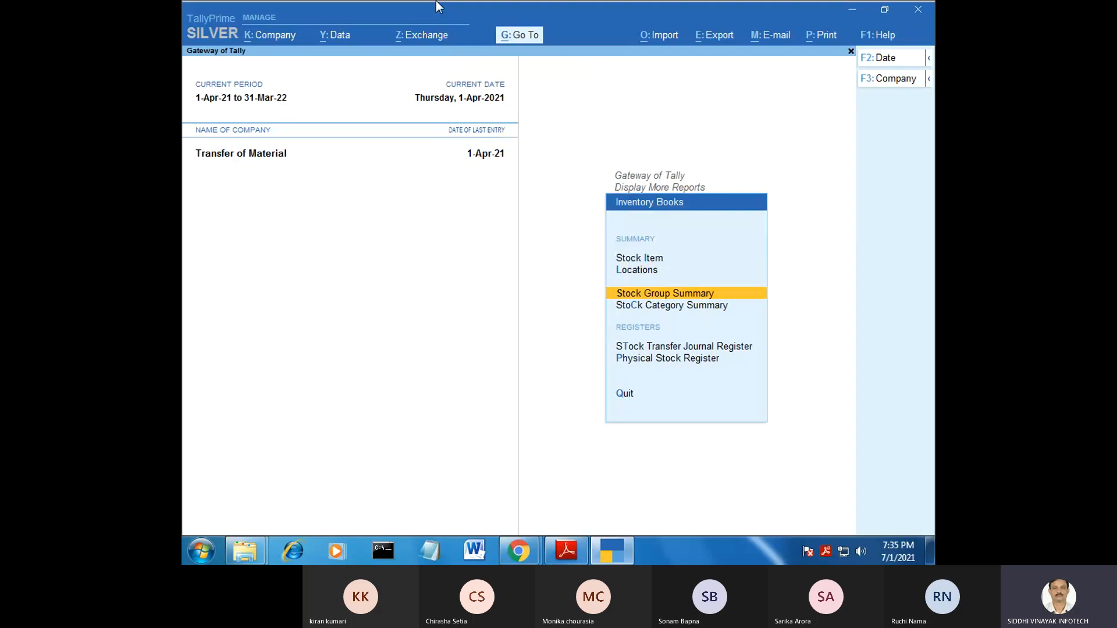
key(Return)
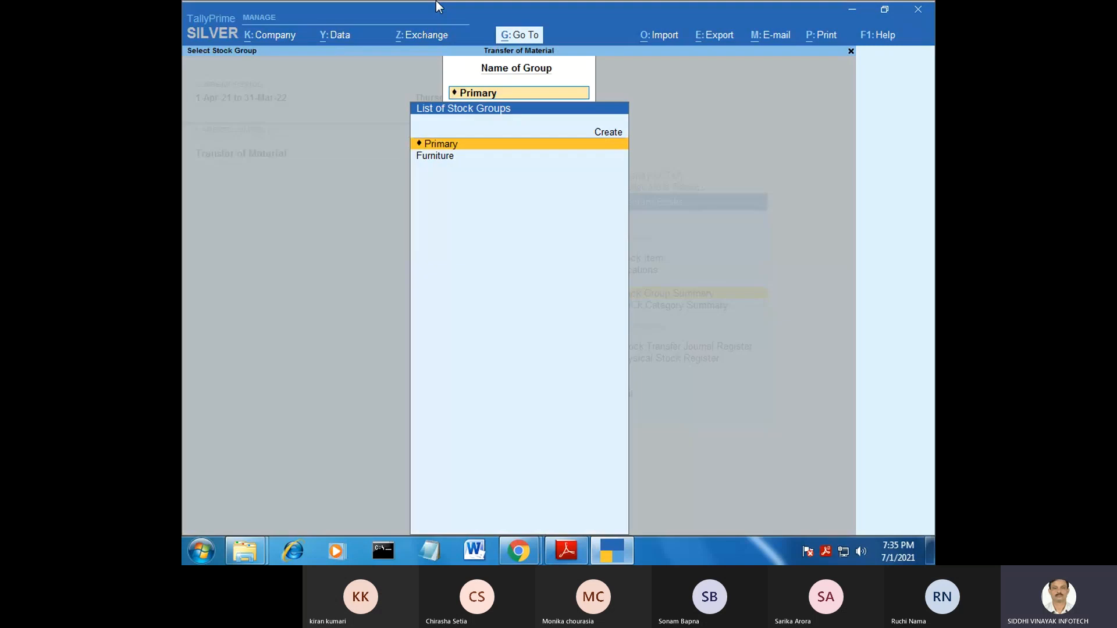
key(Down)
key(Return)
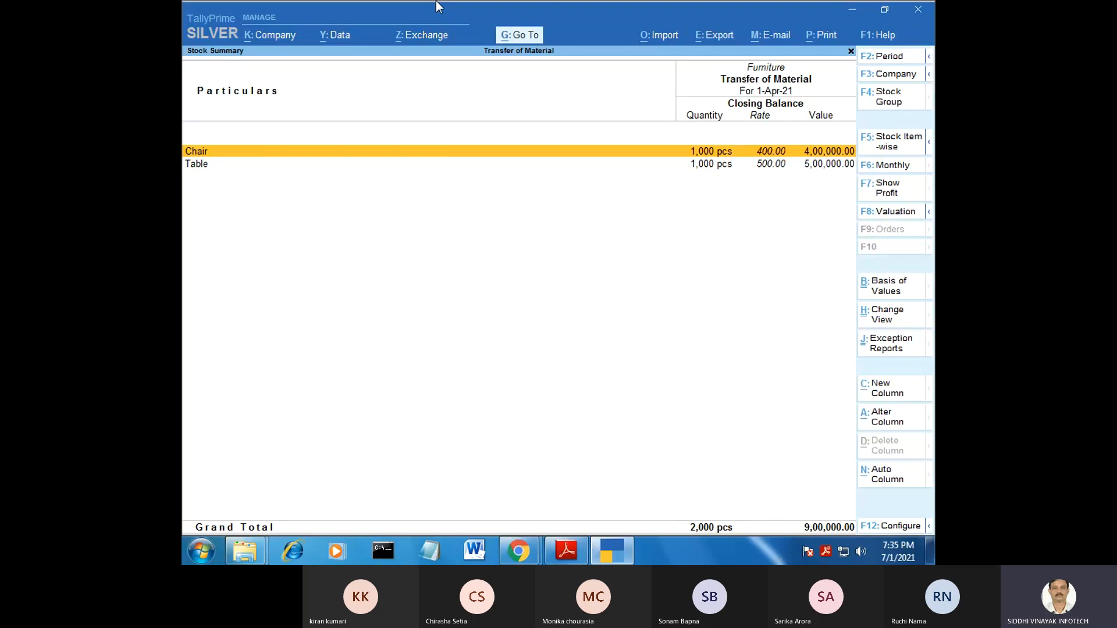
key(Escape)
key(Escape)
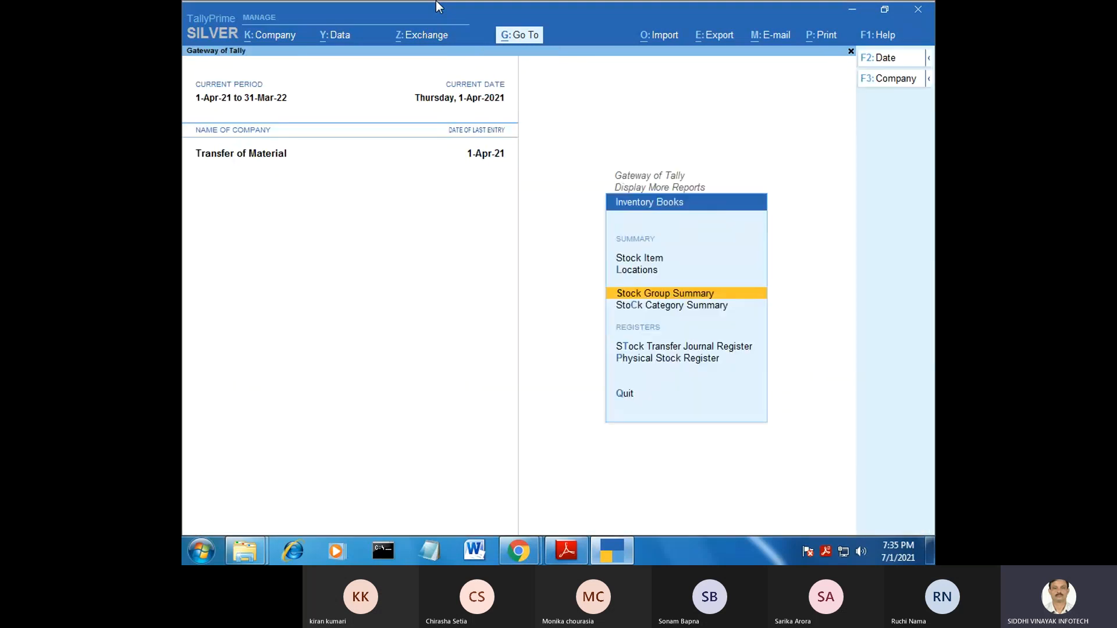
Open the stock item monthly summary for Chair to review its inwards, outwards and closing balance.
key(Up)
key(Up)
key(Return)
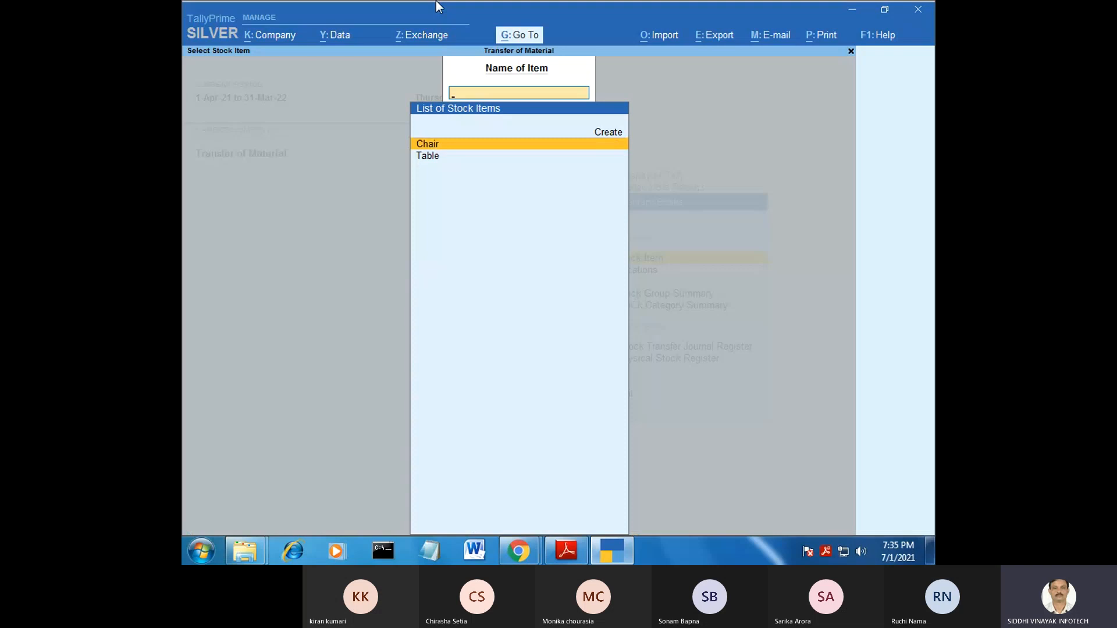
key(Return)
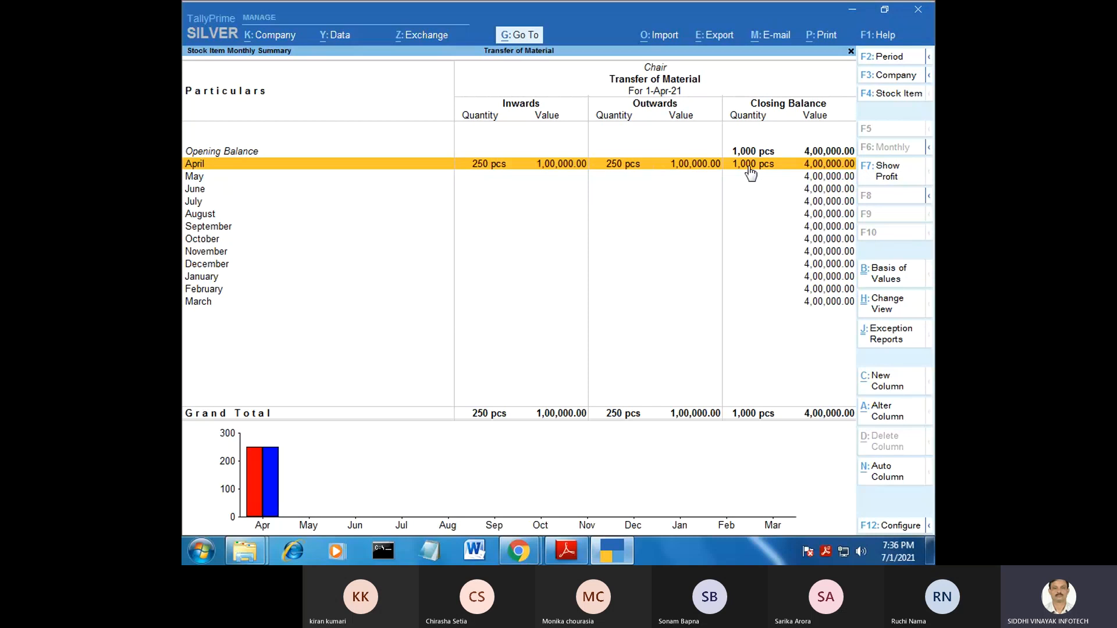
Change the monthly summary to the Table item, review it, and return to the Gateway of Tally.
key(F4)
key(Down)
key(Return)
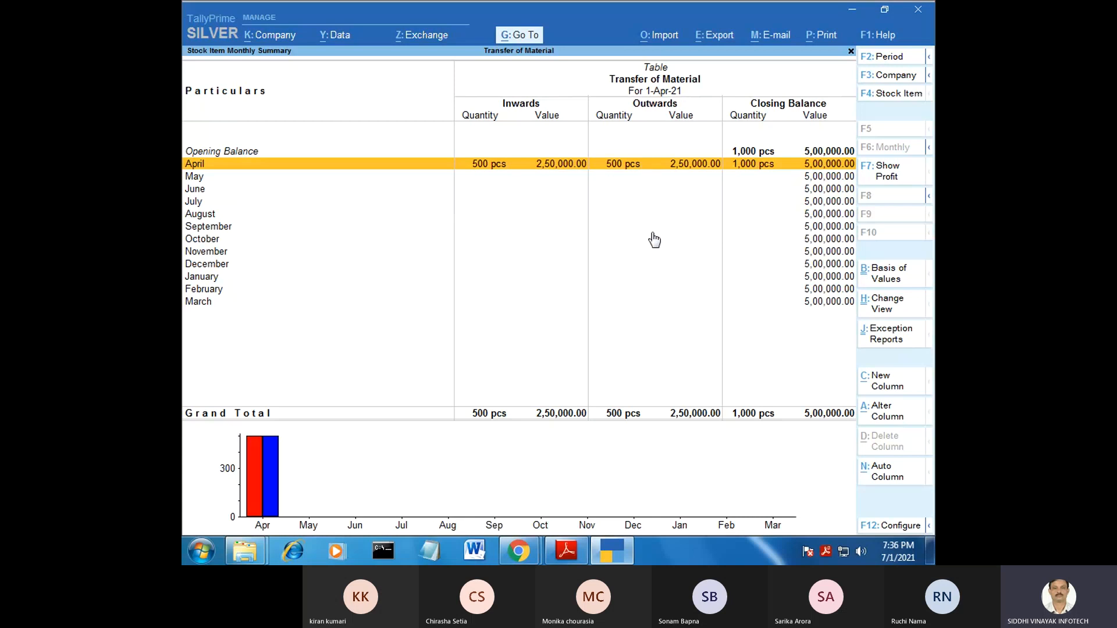
key(Escape)
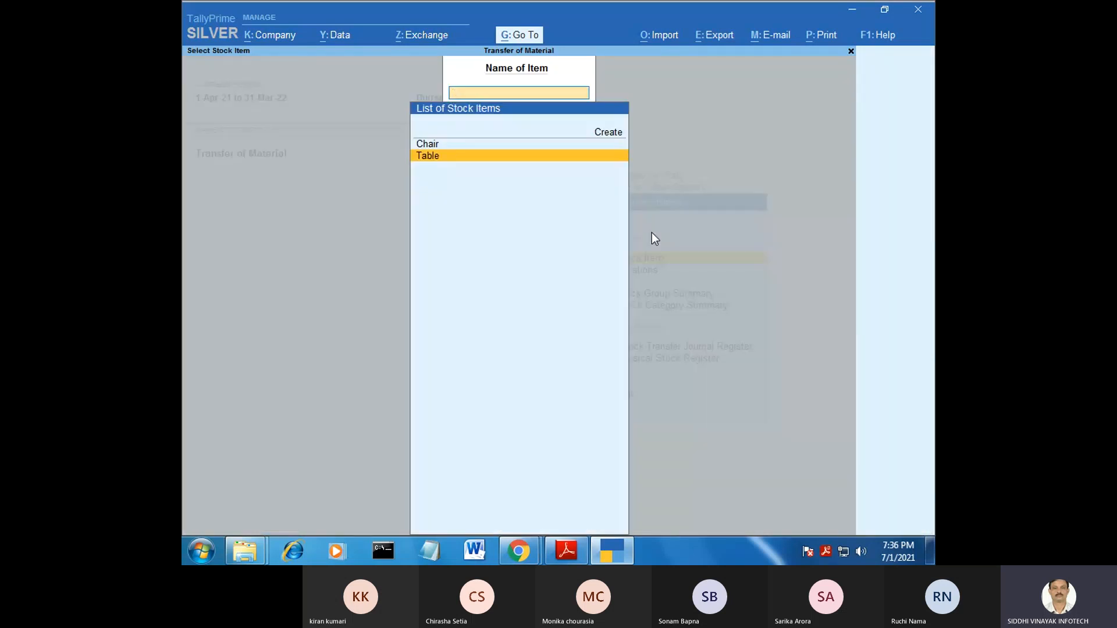
key(Escape)
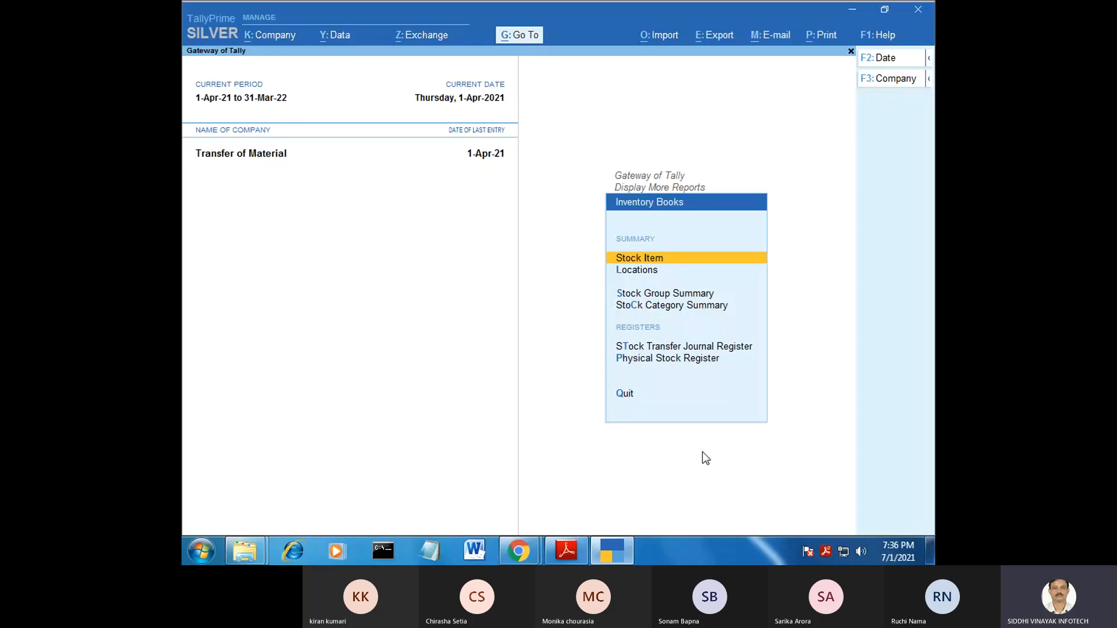
key(Escape)
key(Escape)
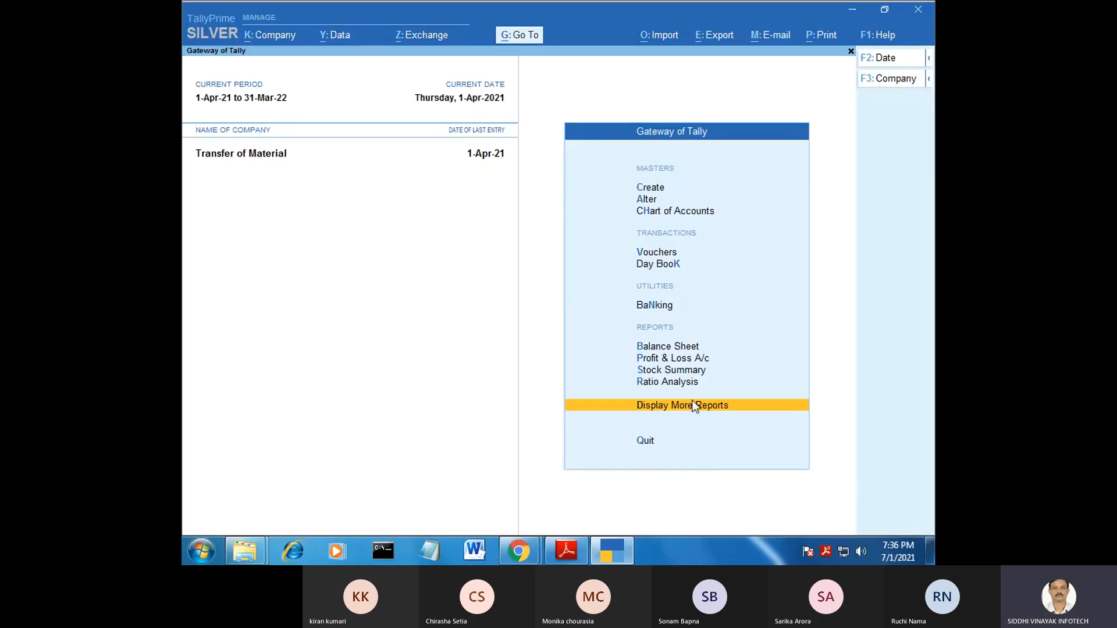
Switch to Stock_Transfer_Details.pdf in Adobe Reader and read the opening balances of Register and Penset in practical question Q-1.
click(567, 551)
scroll(569, 422, down, 5)
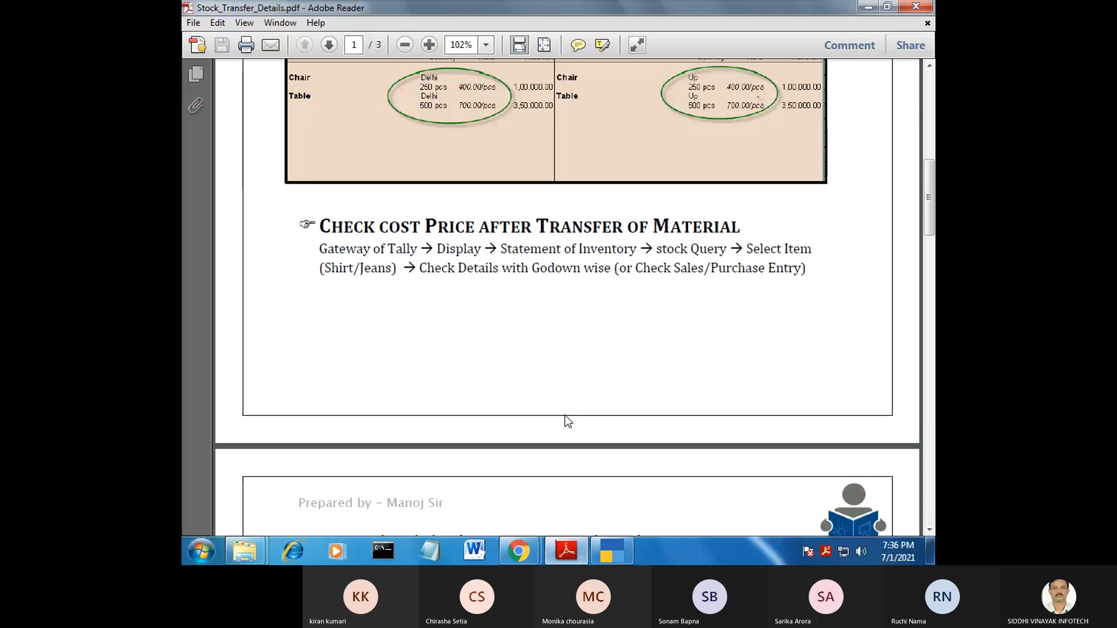
scroll(568, 422, down, 6)
scroll(566, 416, up, 2)
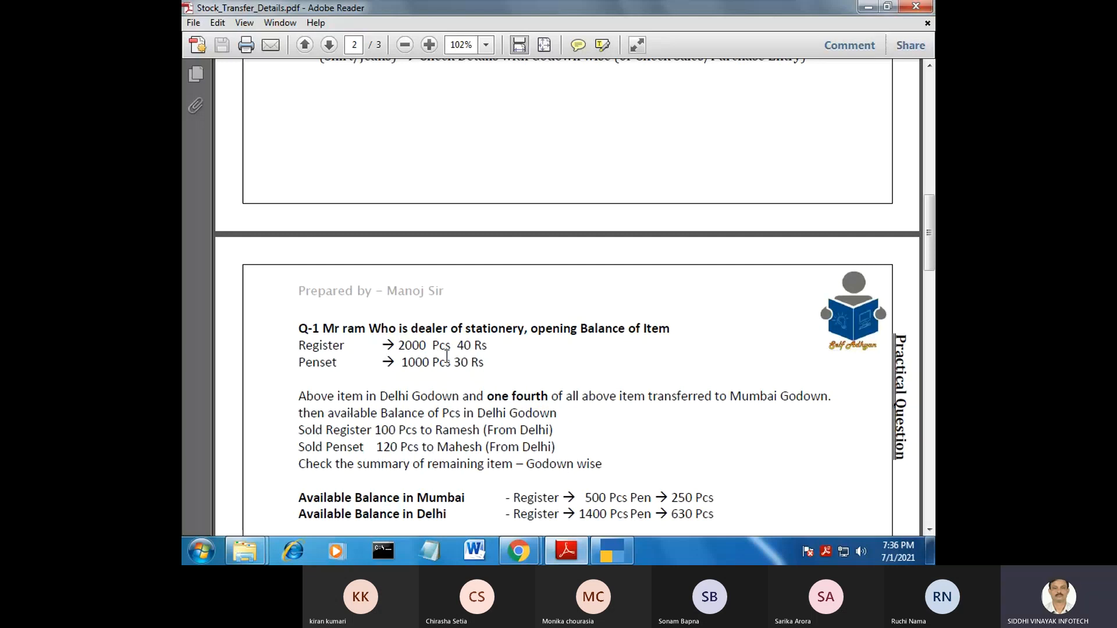
click(322, 346)
drag(405, 346, 420, 361)
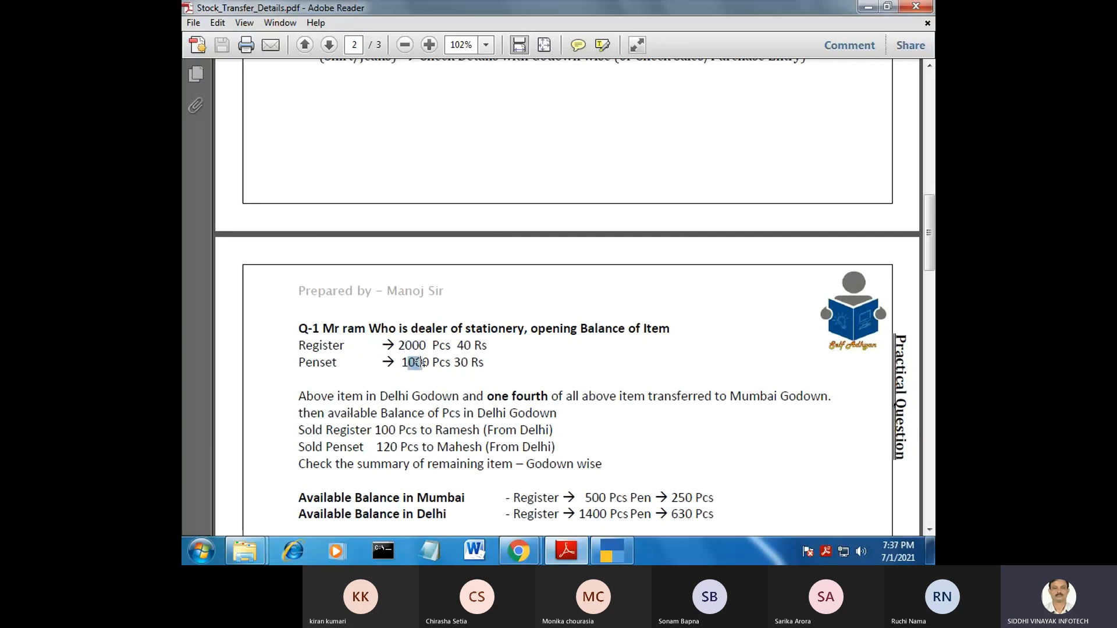
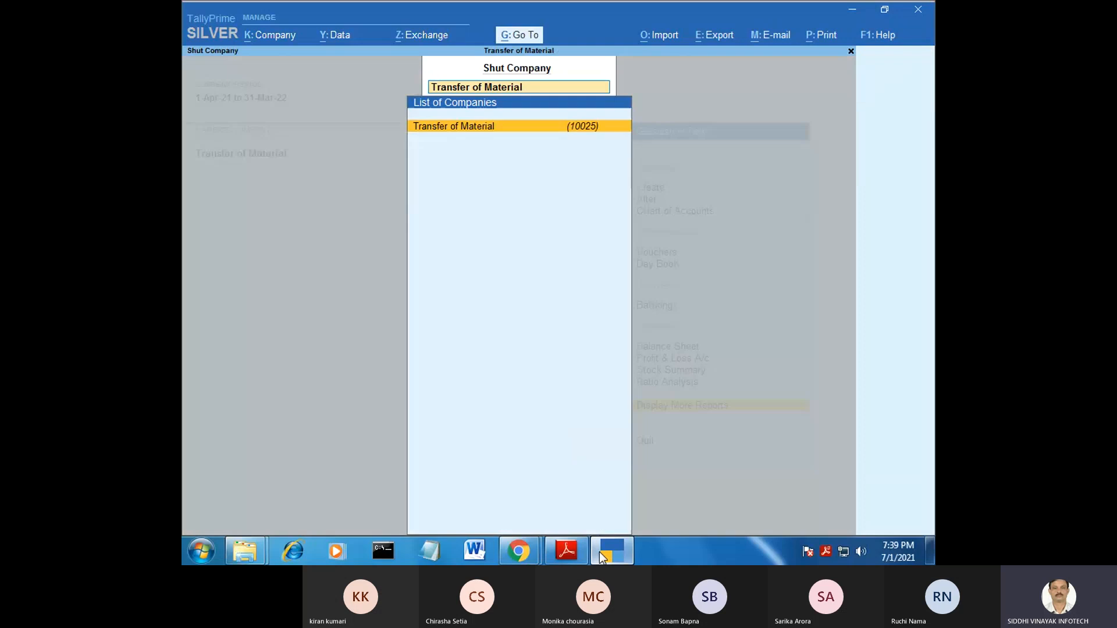
In TallyPrime, shut the Transfer of Material company and start creating a company named Transfer of Material Q1.
key(Return)
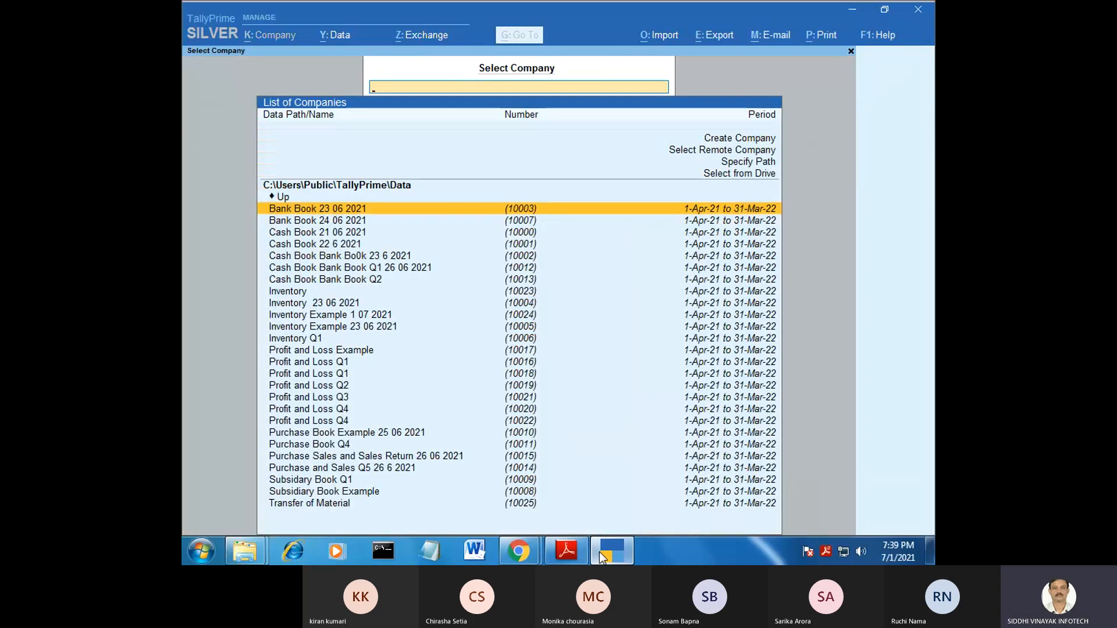
click(748, 142)
click(748, 142)
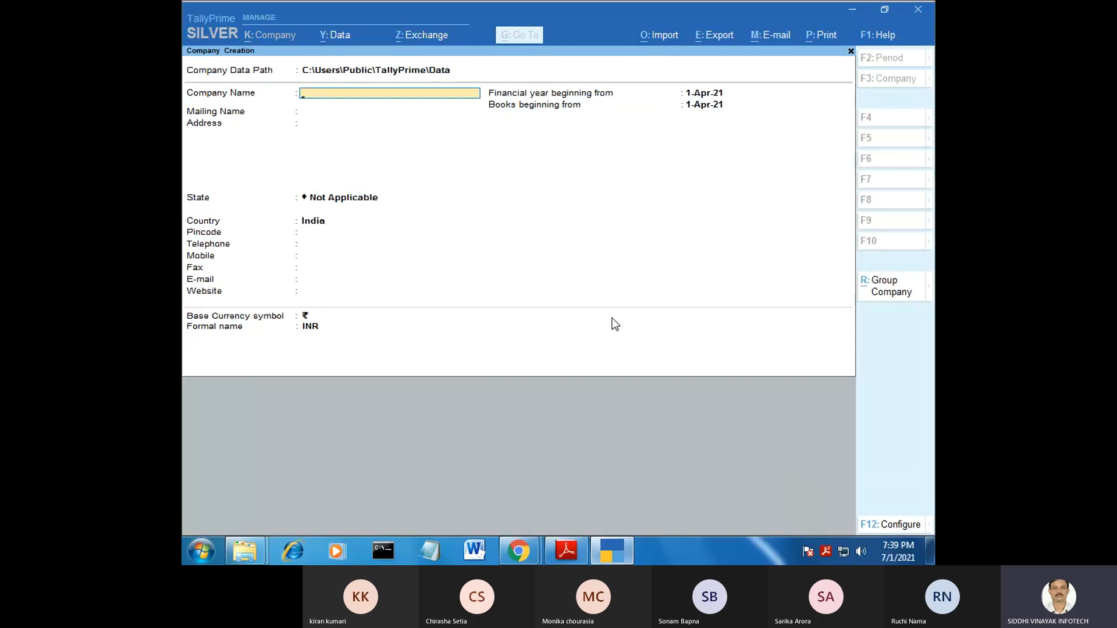
text(Tran)
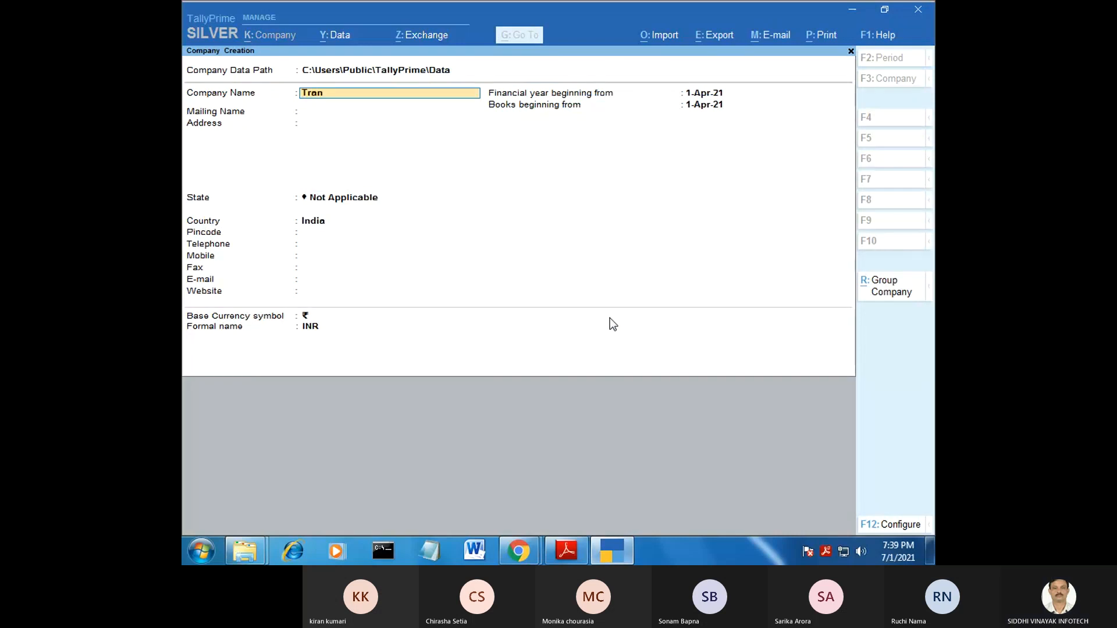
text(sfer of Material Q1)
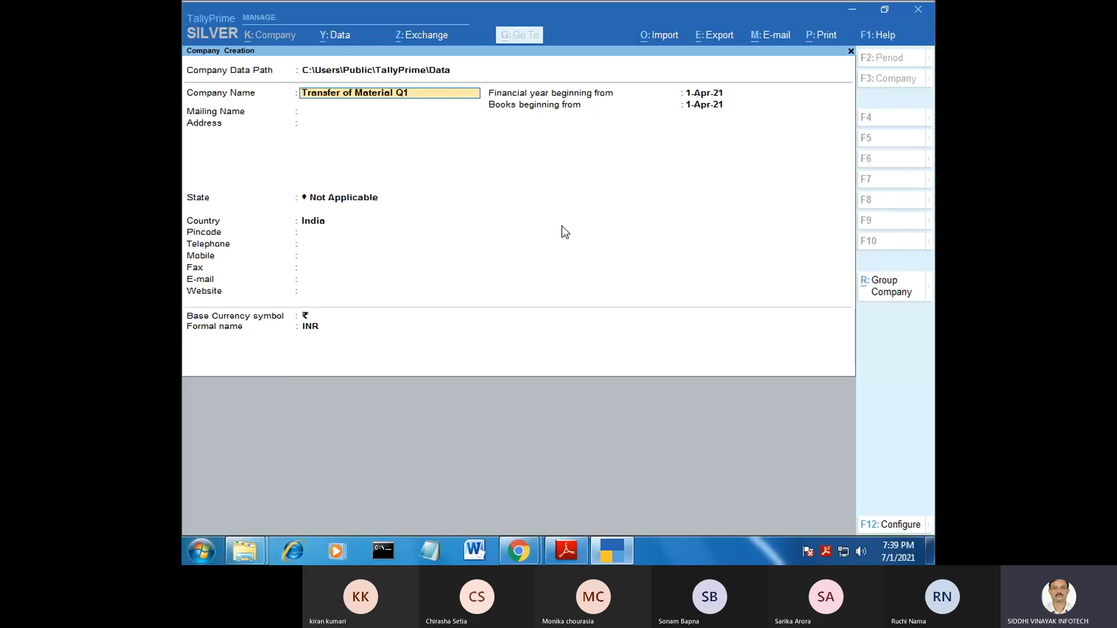
Set the new company's state to Rajasthan, keep the remaining details at their defaults, and save the company.
key(Return)
key(Return)
key(Return)
text(R)
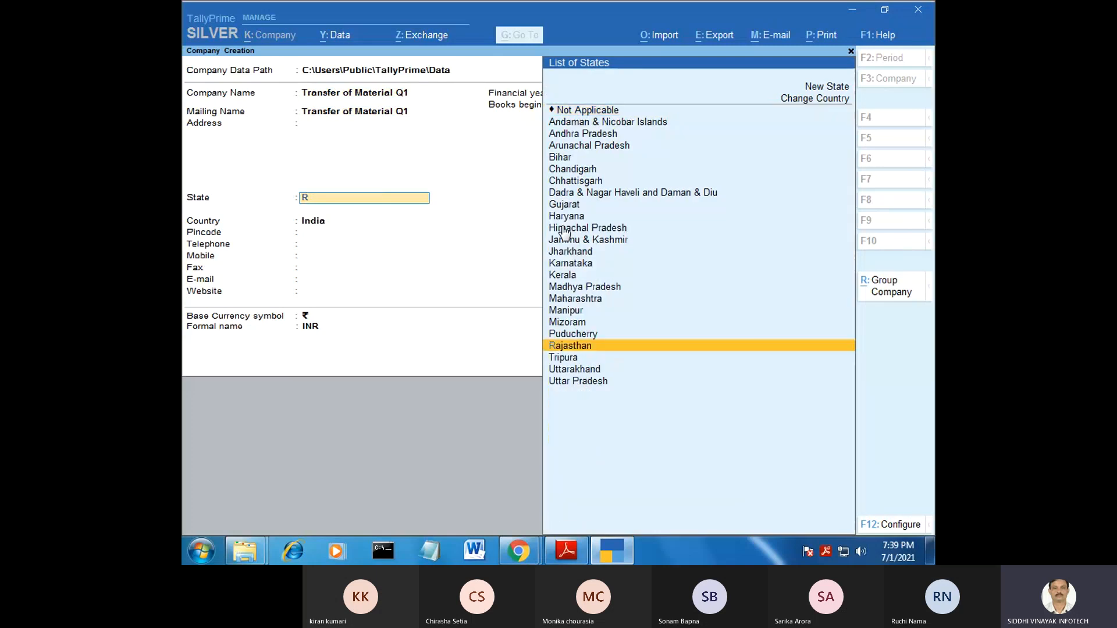
key(Return)
key(Return)
key(Return)
key(Return)
key(Return)
key(Return)
key(Return)
key(Return)
key(Return)
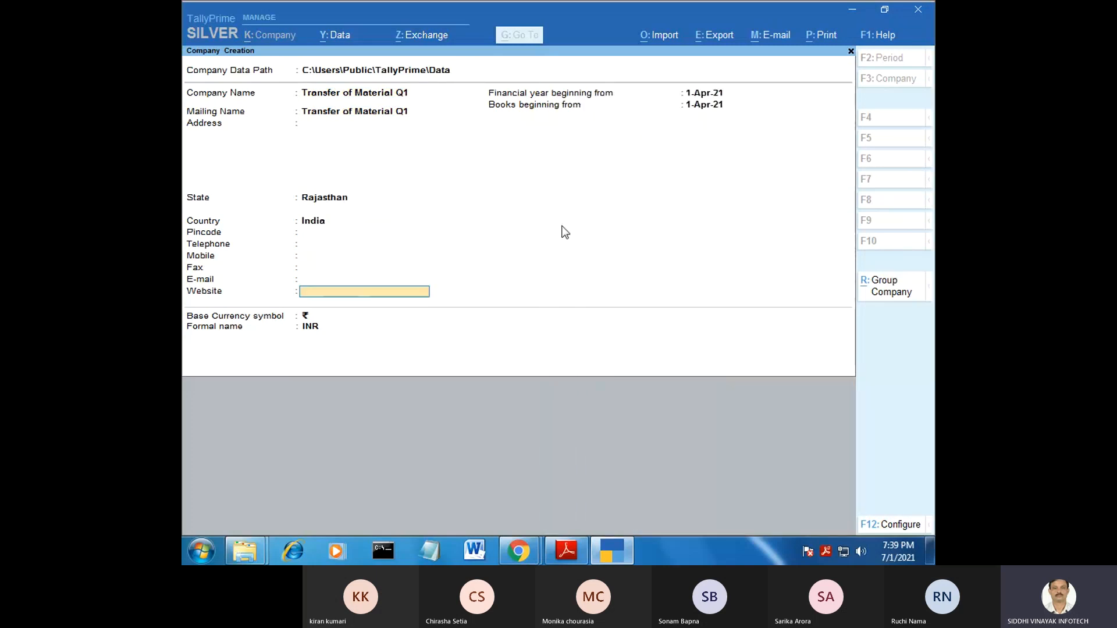
key(Return)
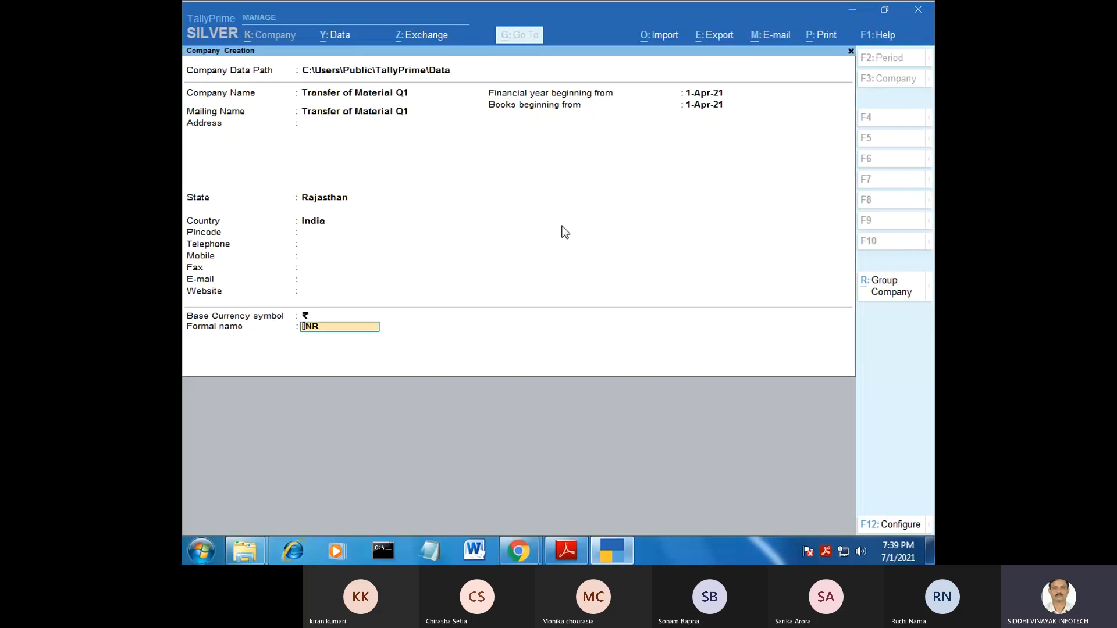
key(Return)
key(Return)
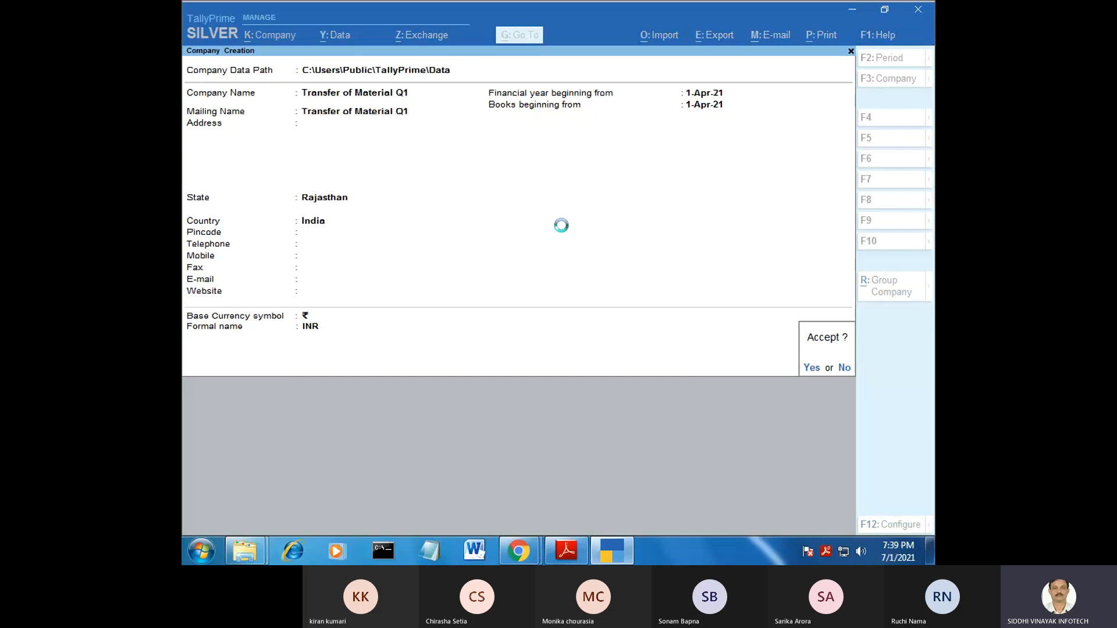
Disable Goods and Services Tax in the new company's features, keep the other features at their defaults, and save them.
key(Return)
key(Return)
key(Return)
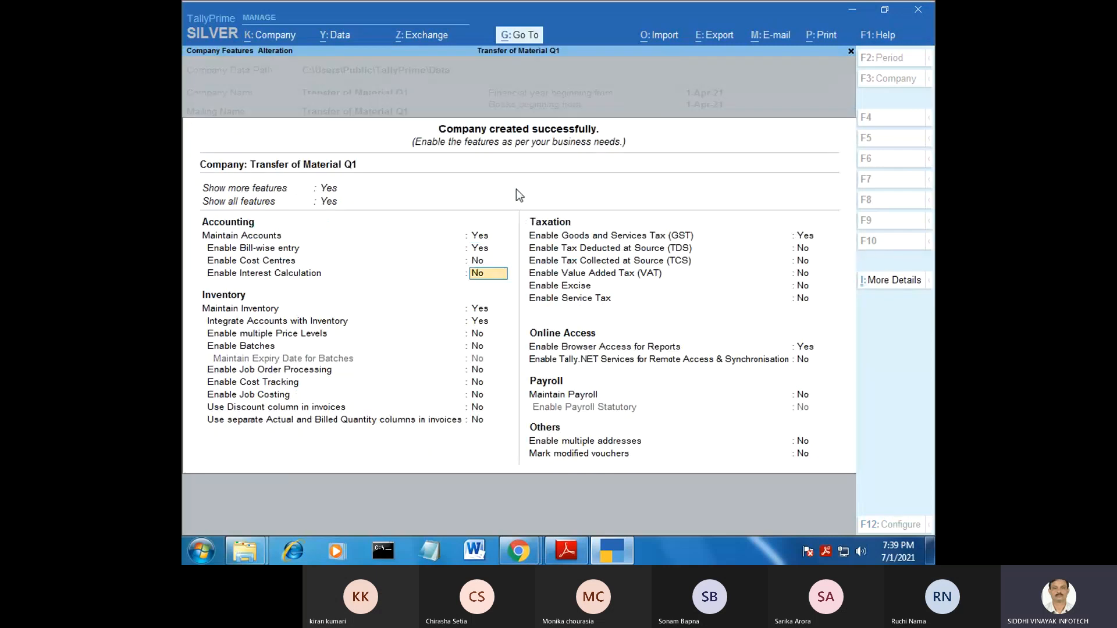
key(Return)
key(Return)
key(Return)
key(Return)
key(Return)
key(Return)
key(Return)
key(Return)
key(Return)
key(Return)
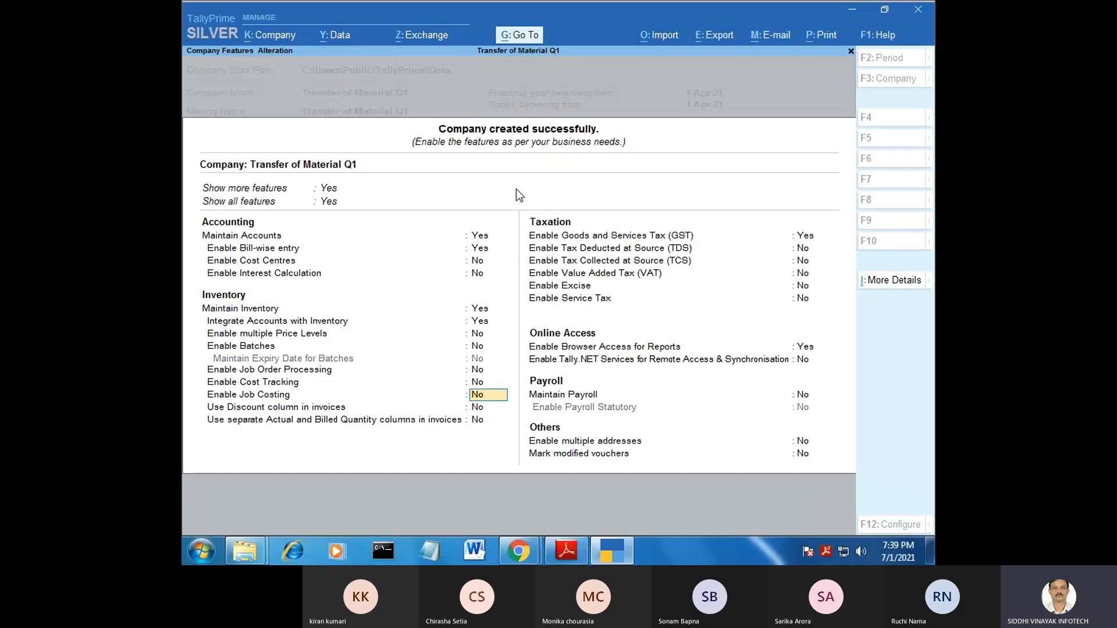
key(n)
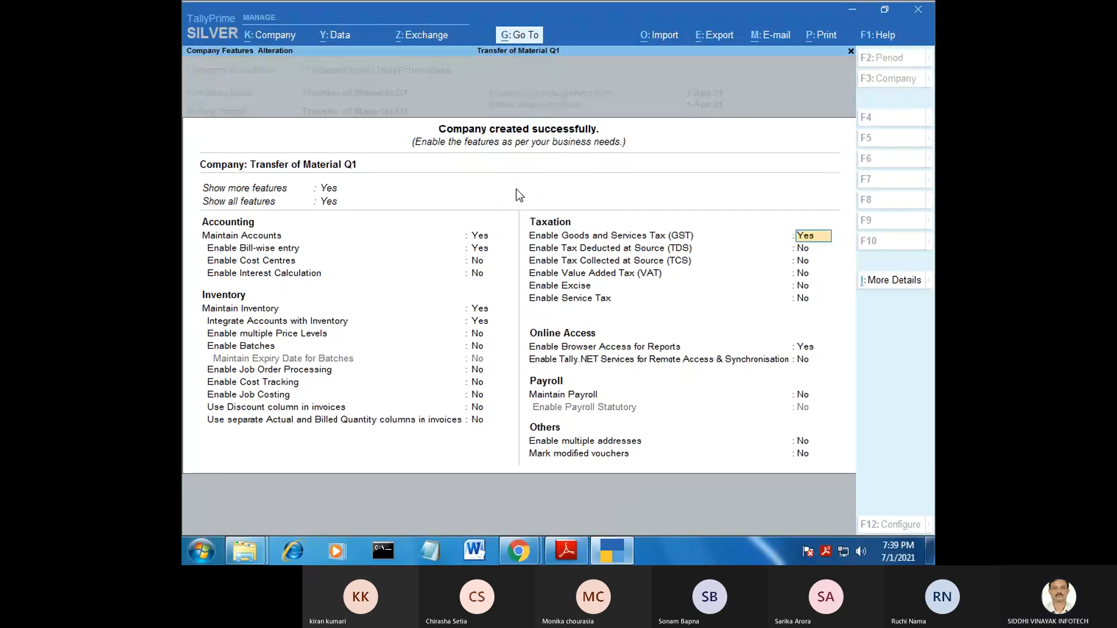
key(Return)
key(Return)
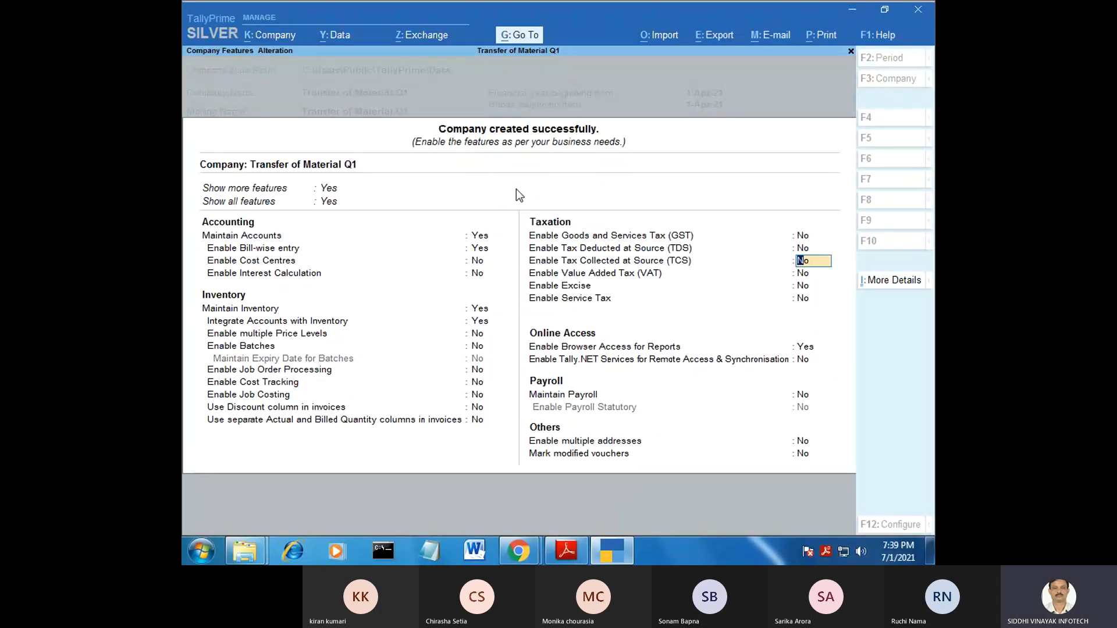
key(ctrl)
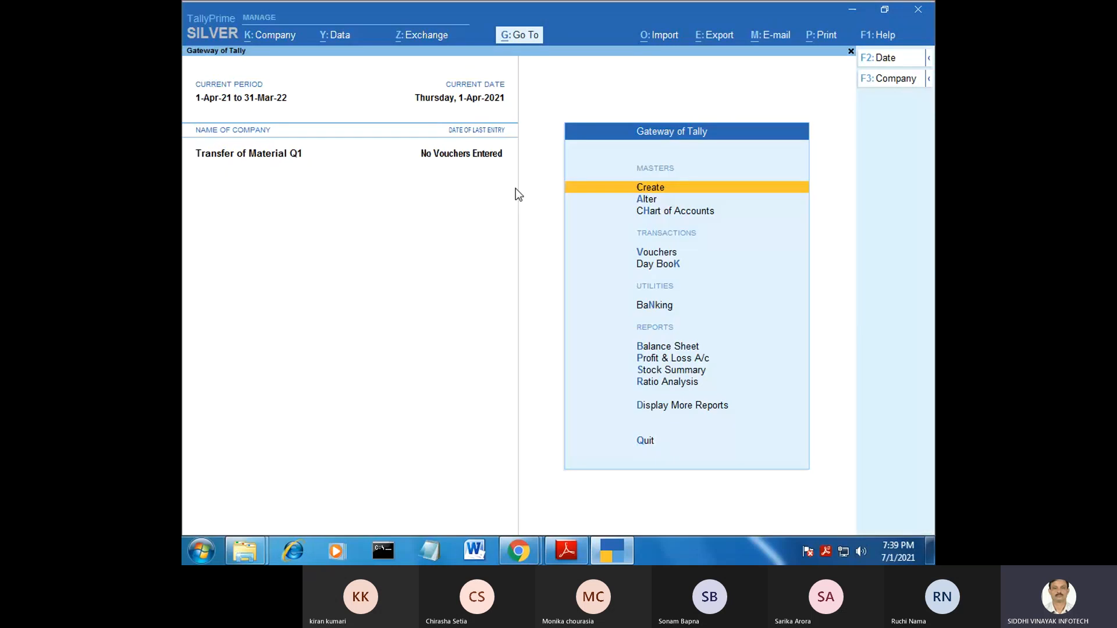
Open the list of masters for creation from the Gateway of Tally and go to the inventory masters.
key(Down)
key(Down)
key(Up)
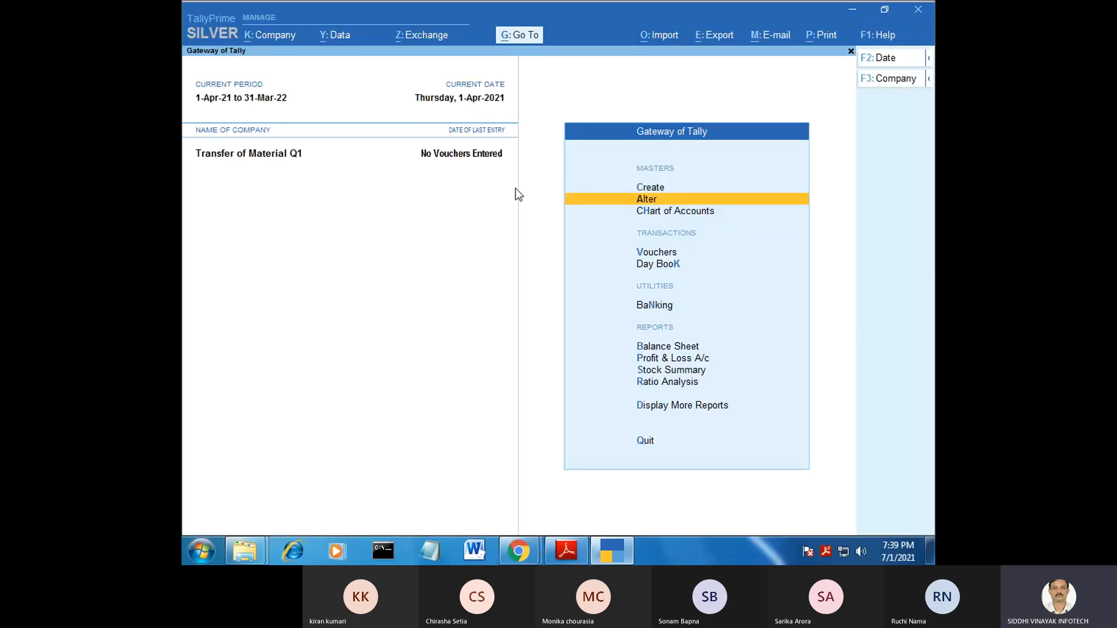
key(Down)
key(Down)
key(Down)
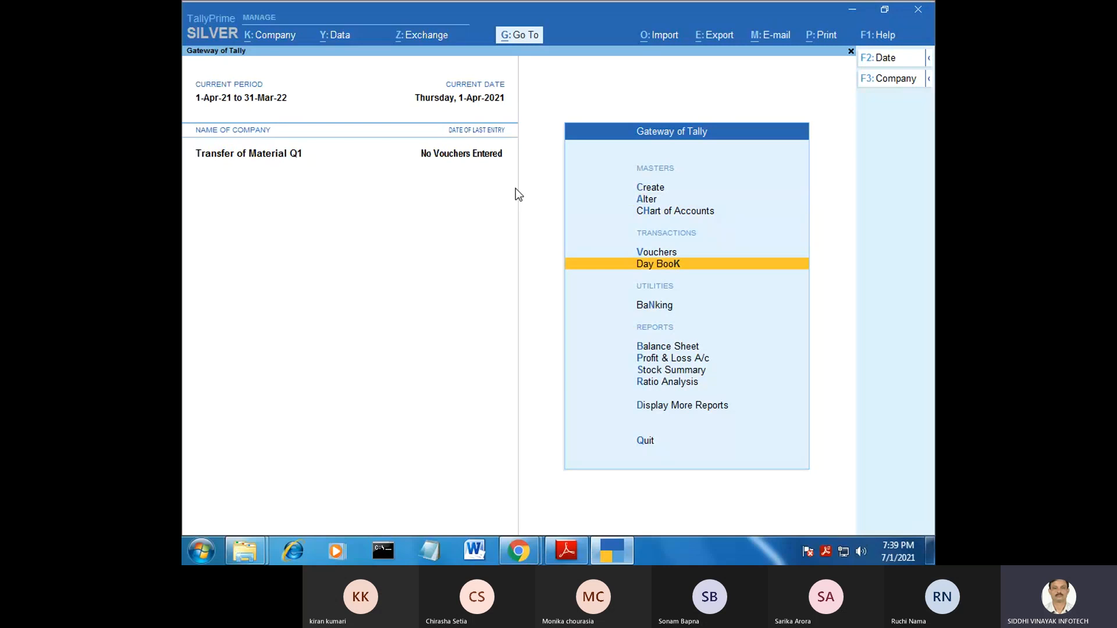
key(Up)
key(c)
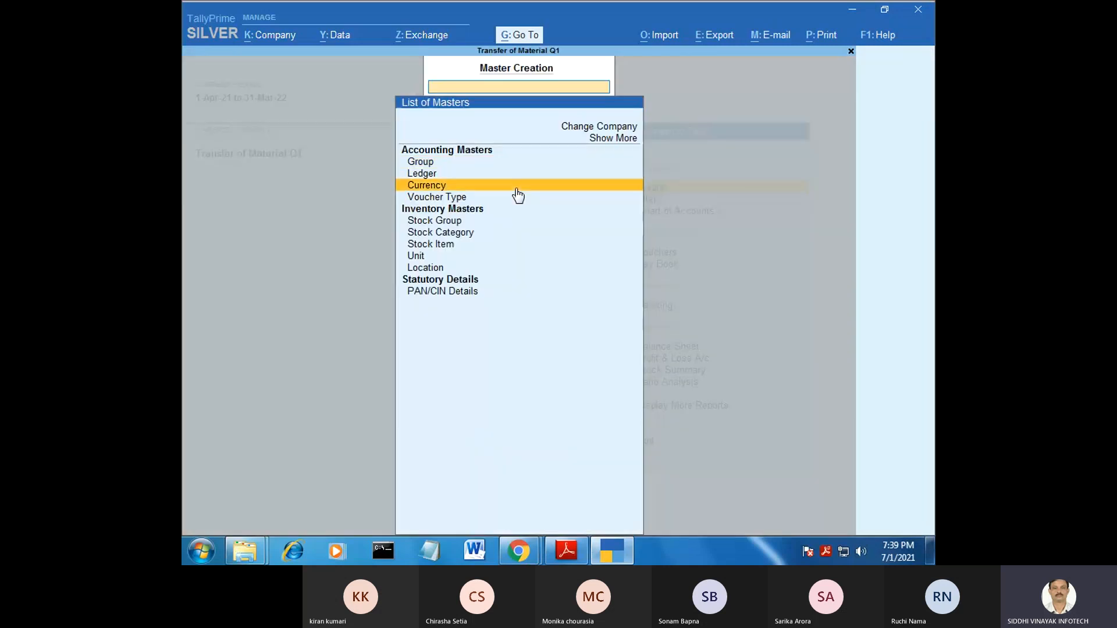
key(Down)
key(Down)
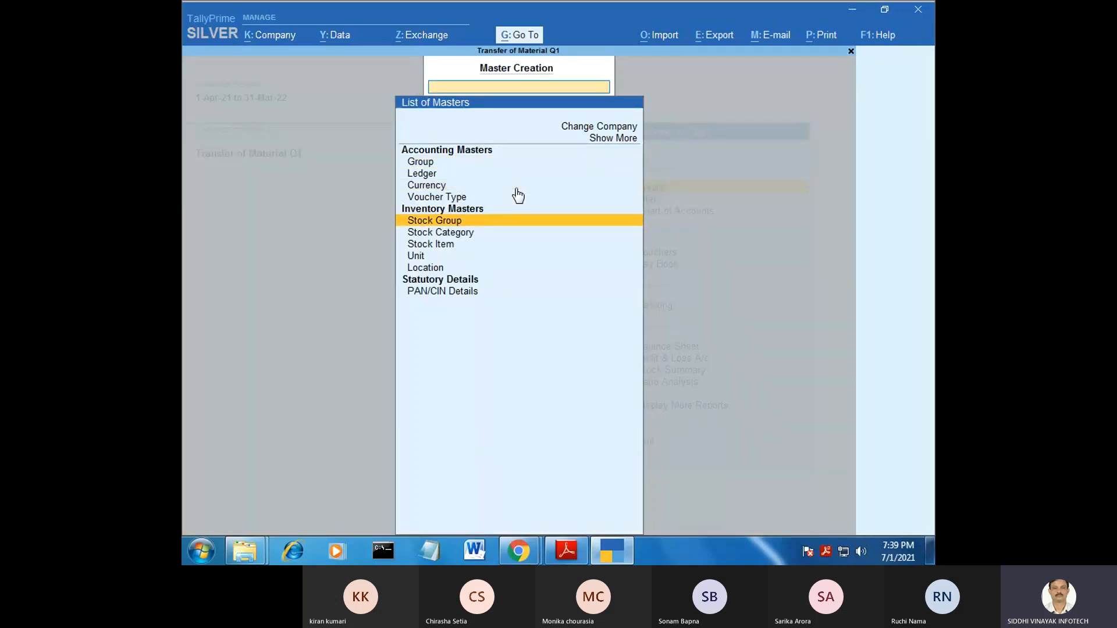
Switch to Stock_Transfer_Details.pdf in Adobe Reader and check the unit used for the Register and Penset opening balances.
click(568, 551)
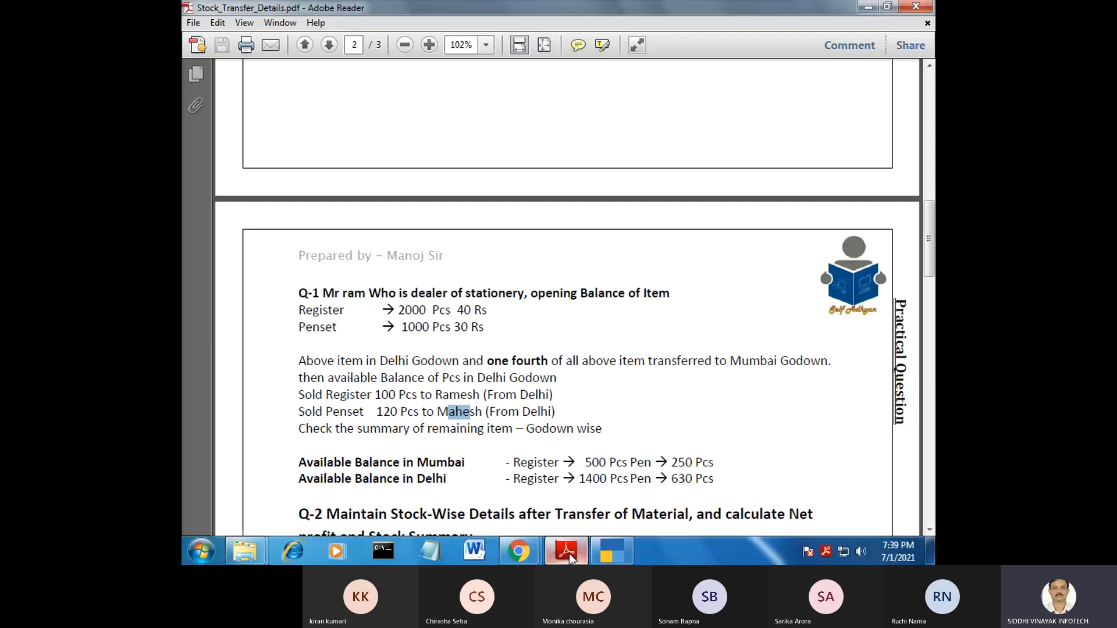
click(438, 306)
drag(438, 306, 442, 318)
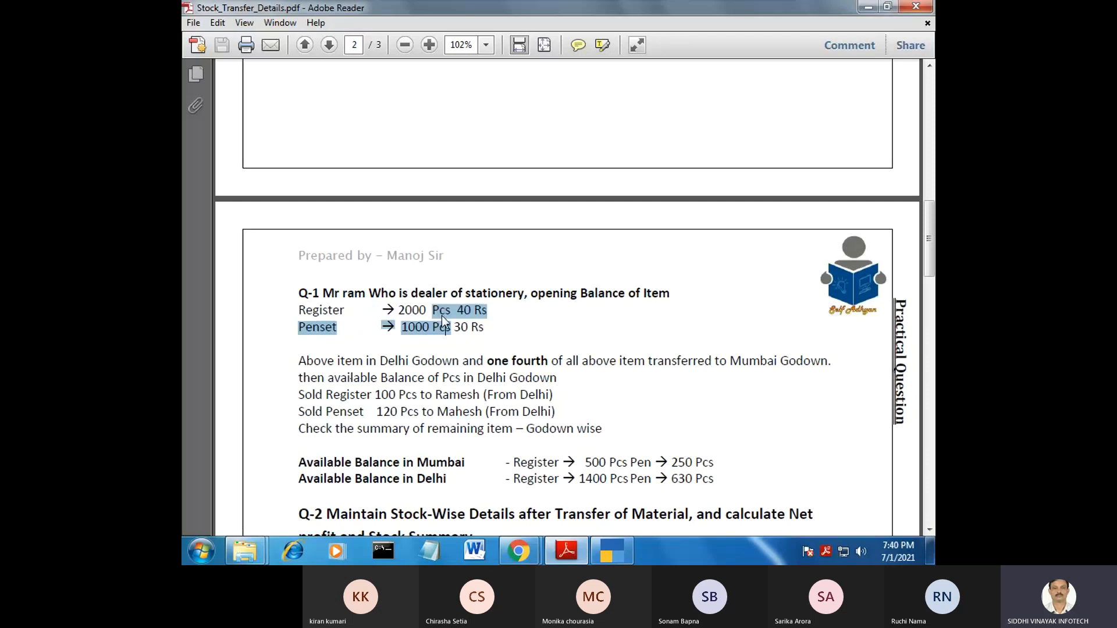
click(442, 319)
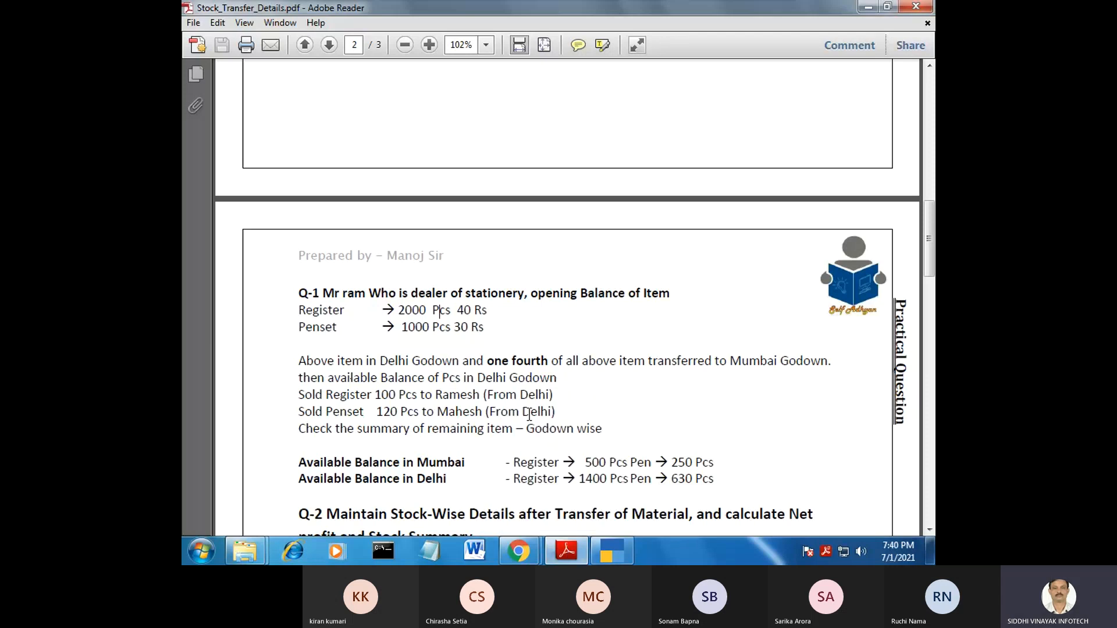
Switch back to TallyPrime and create a simple unit with symbol pcs, formal name Pieces and no decimal places.
click(612, 547)
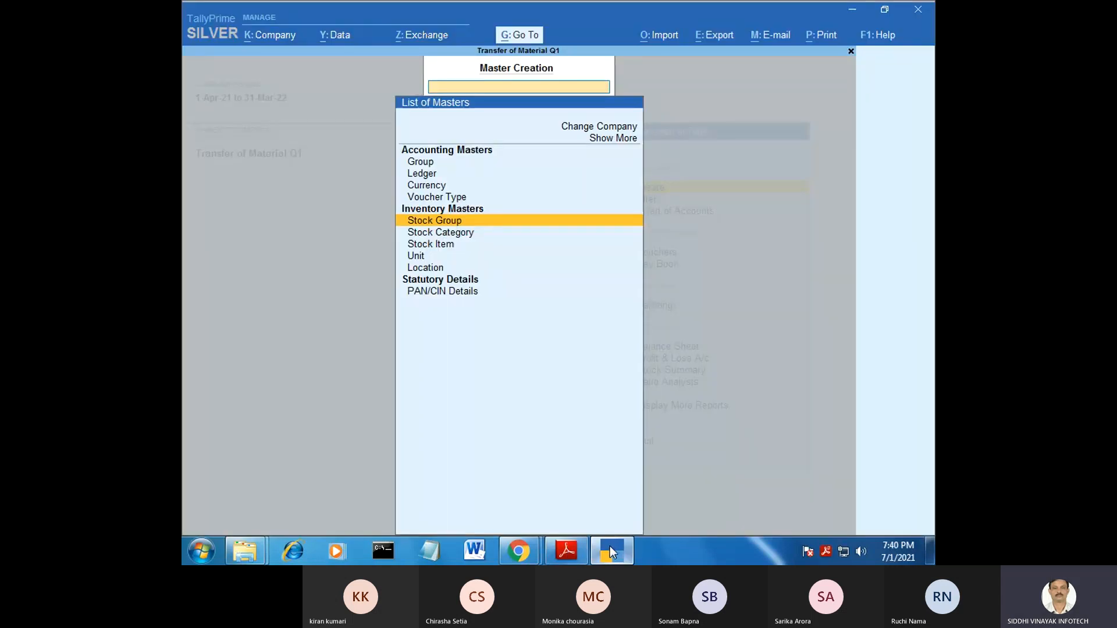
key(Down)
key(Down)
key(Down)
key(Return)
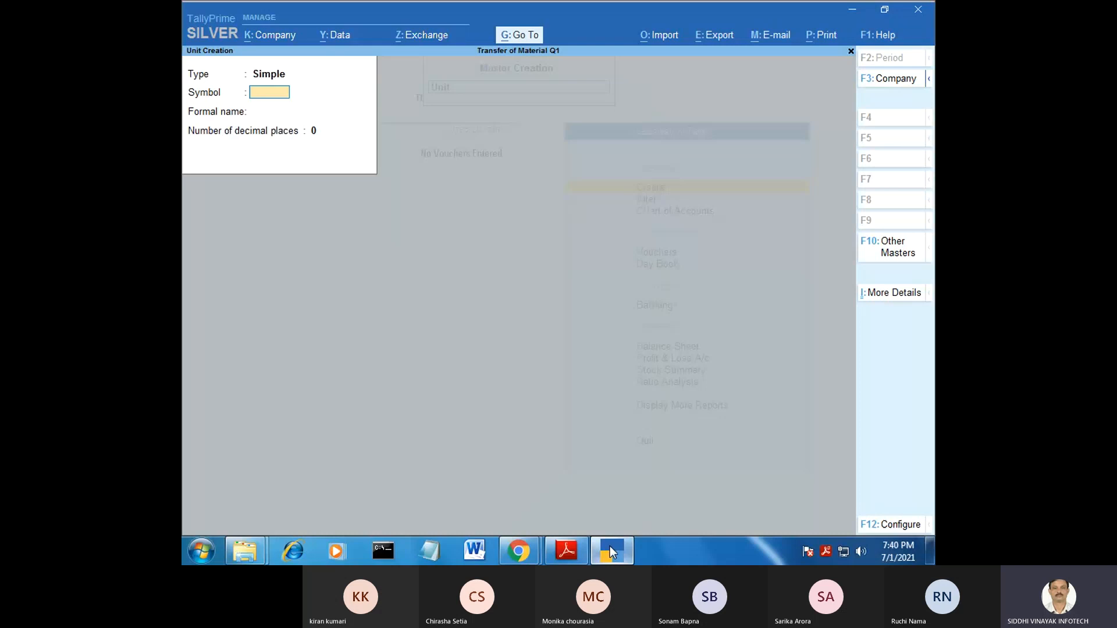
text(pcs)
key(Return)
text(Pi)
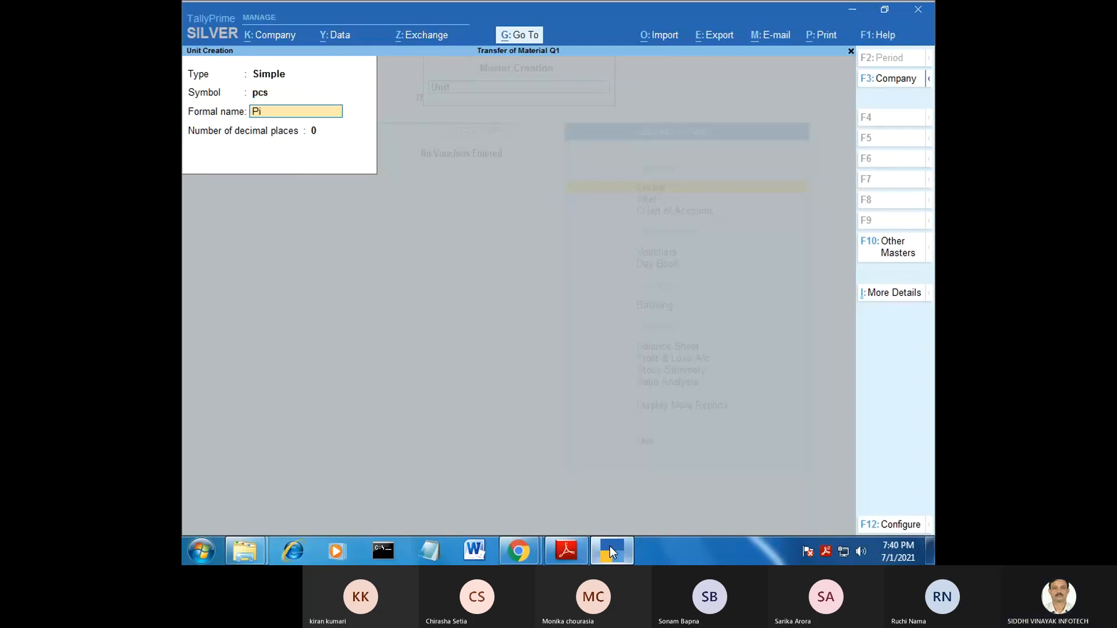
text(eces)
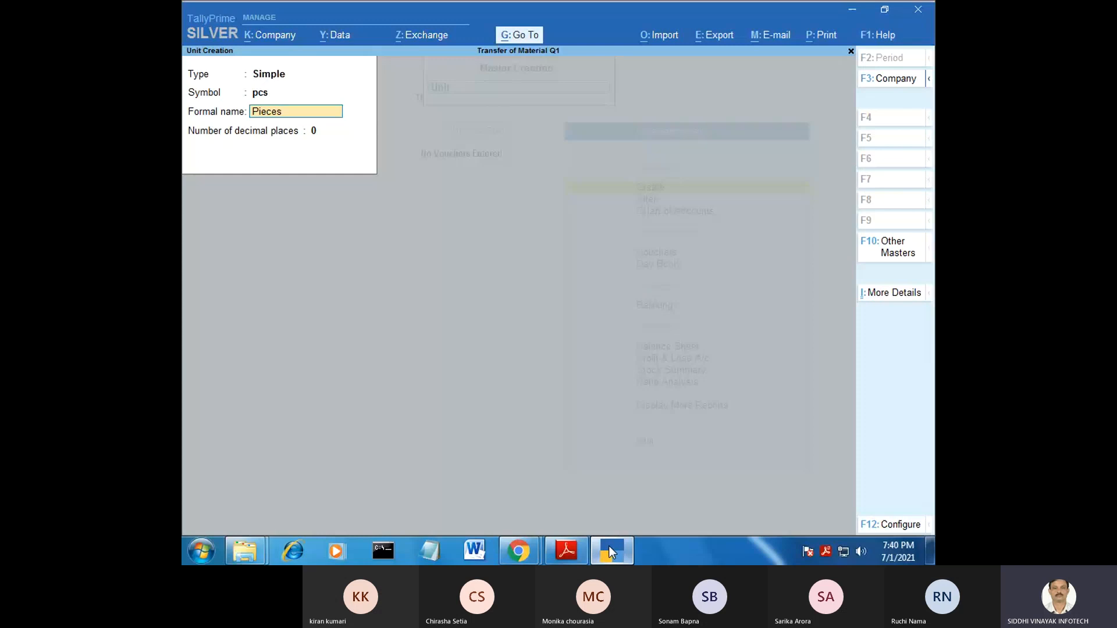
key(Return)
key(Return)
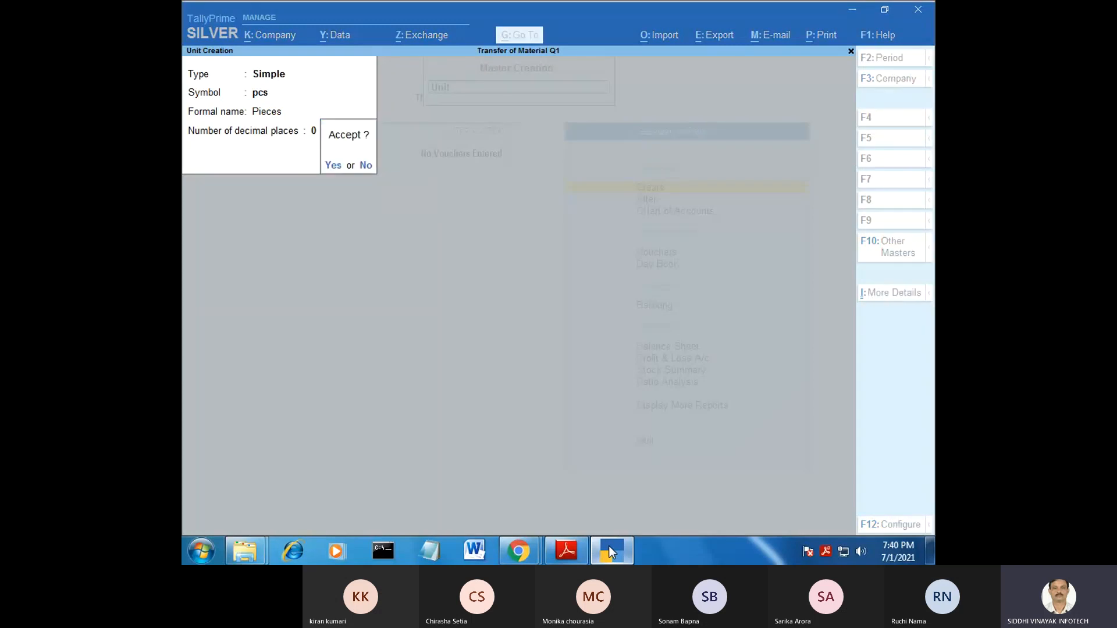
key(Return)
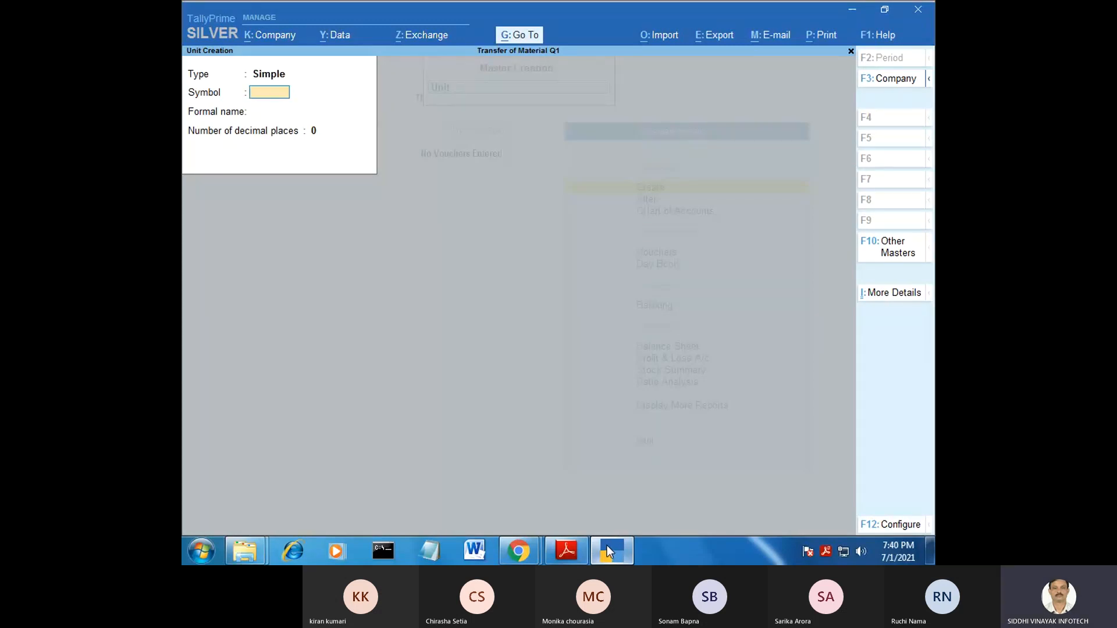
key(Escape)
Create a new location named Delhi under Primary.
key(Down)
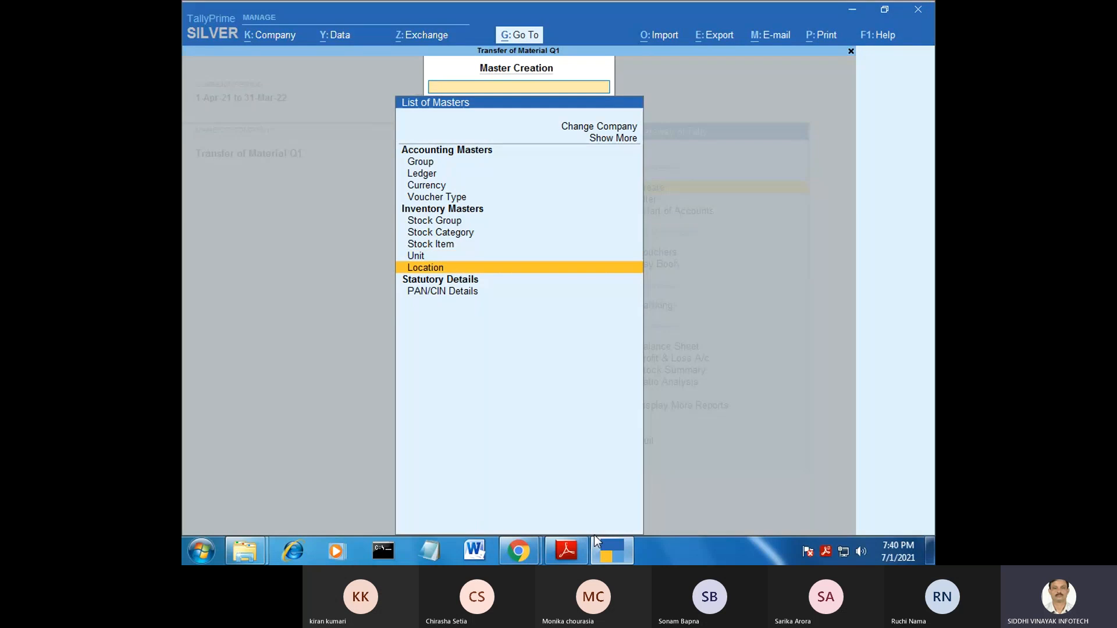
key(Return)
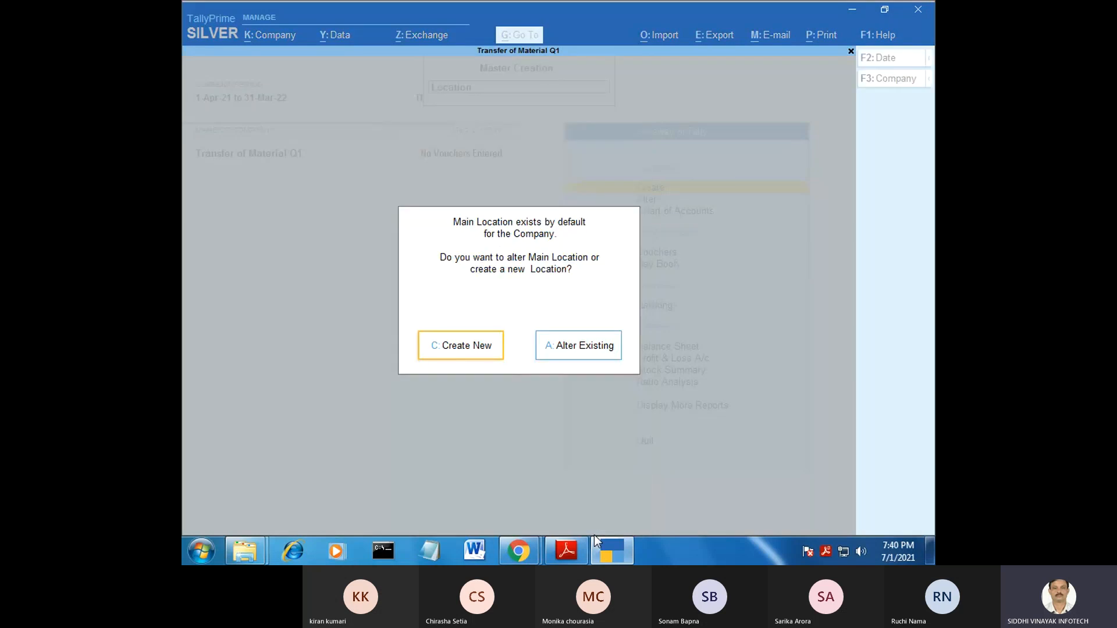
click(453, 346)
text(De)
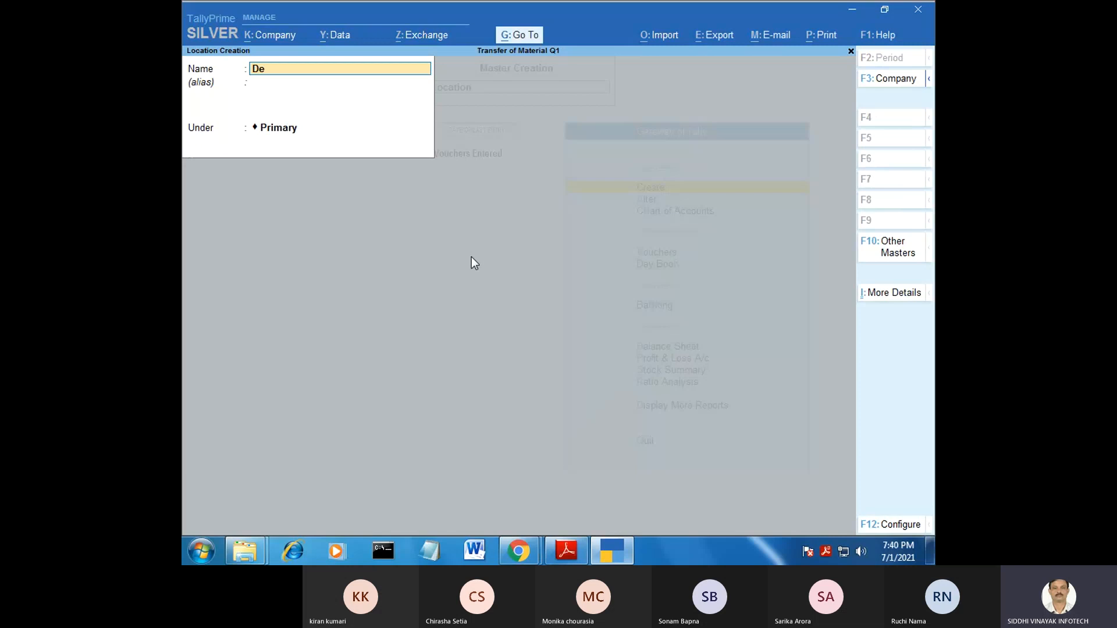
text(lhi)
key(Return)
key(Return)
key(Return)
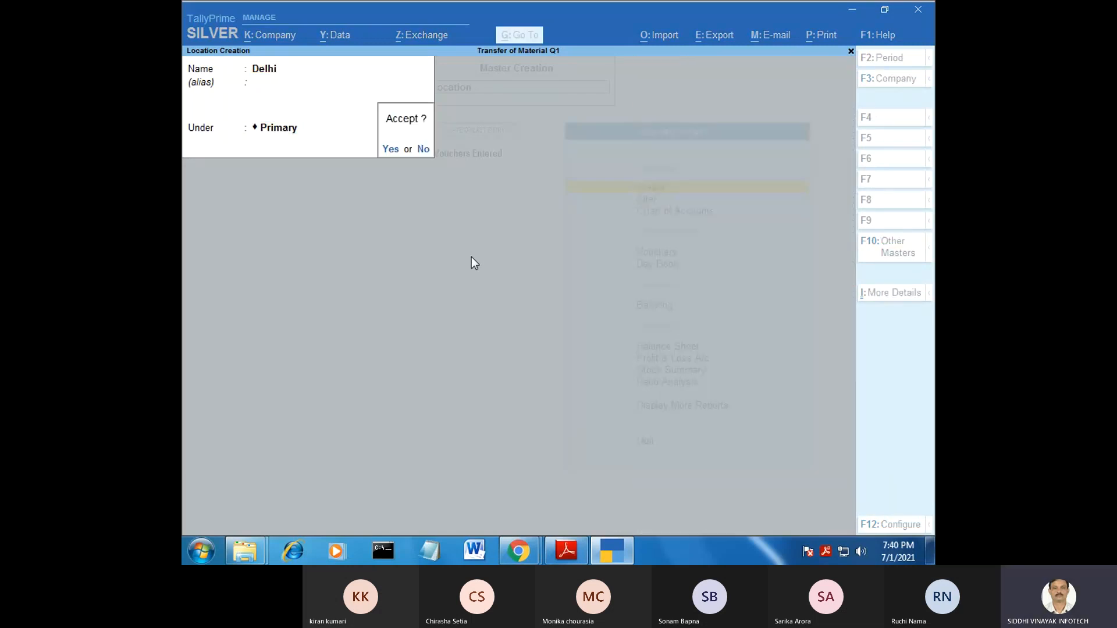
key(Return)
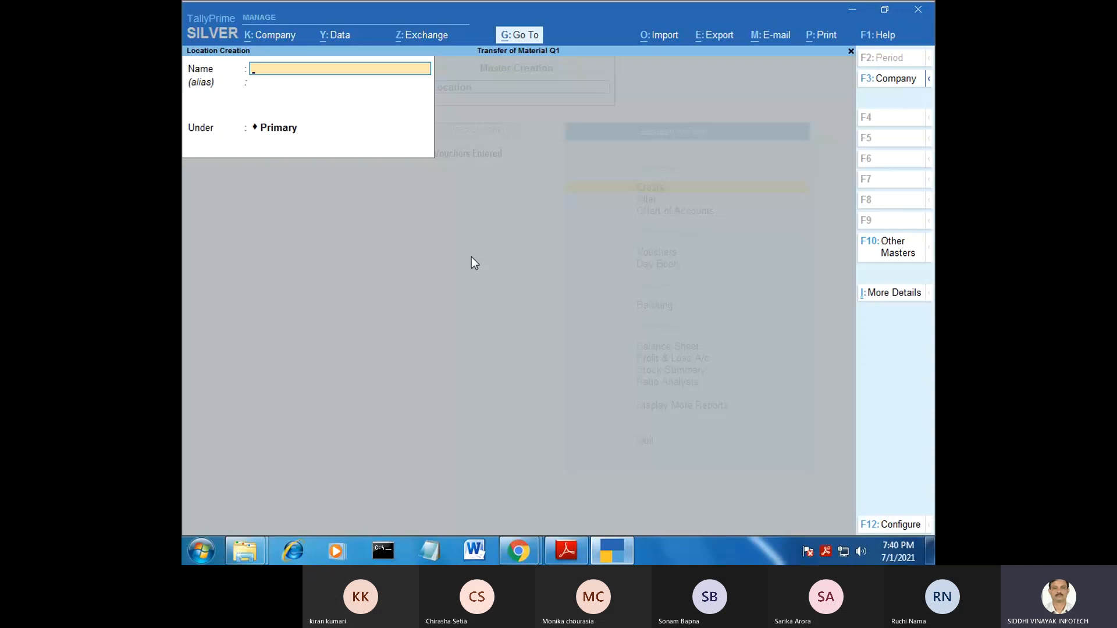
Create a second location named Mumbai under Primary and leave location creation.
text(Mu)
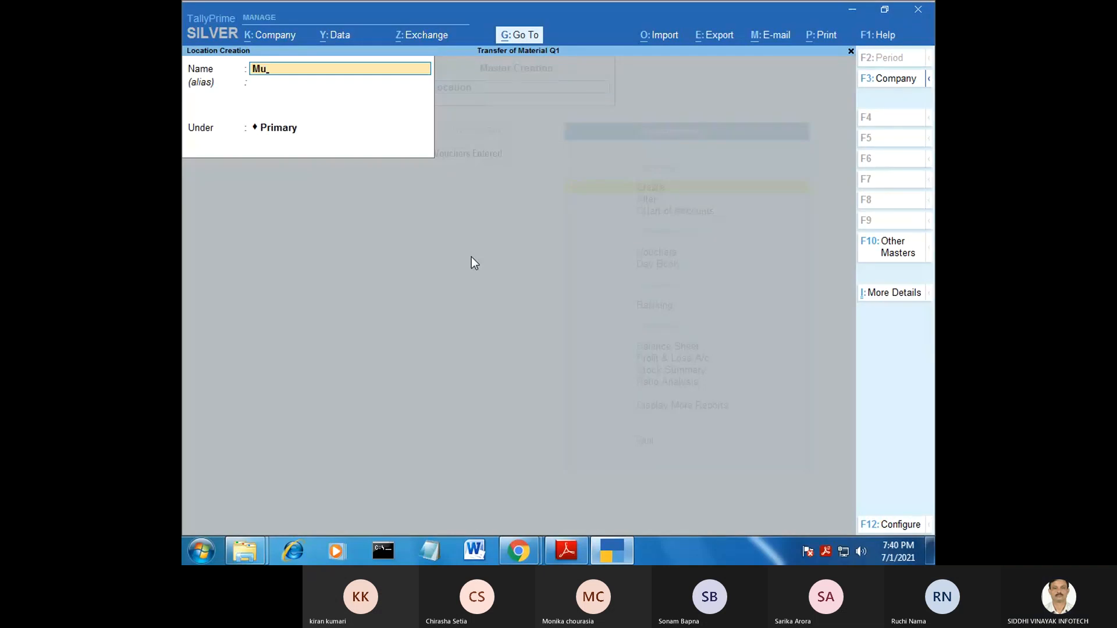
text(mbai)
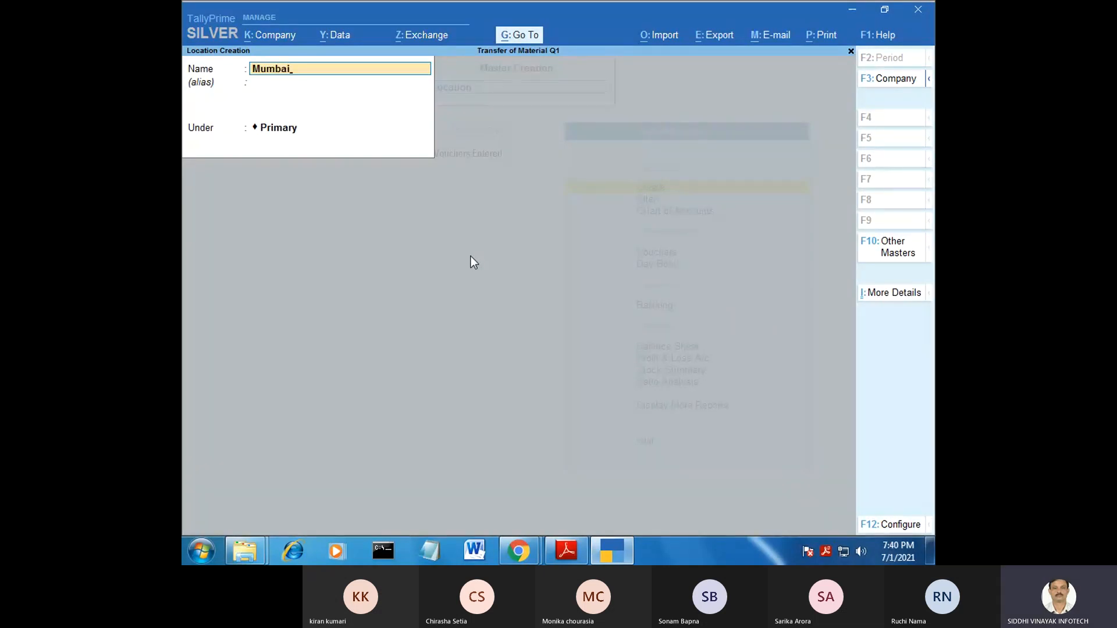
key(Return)
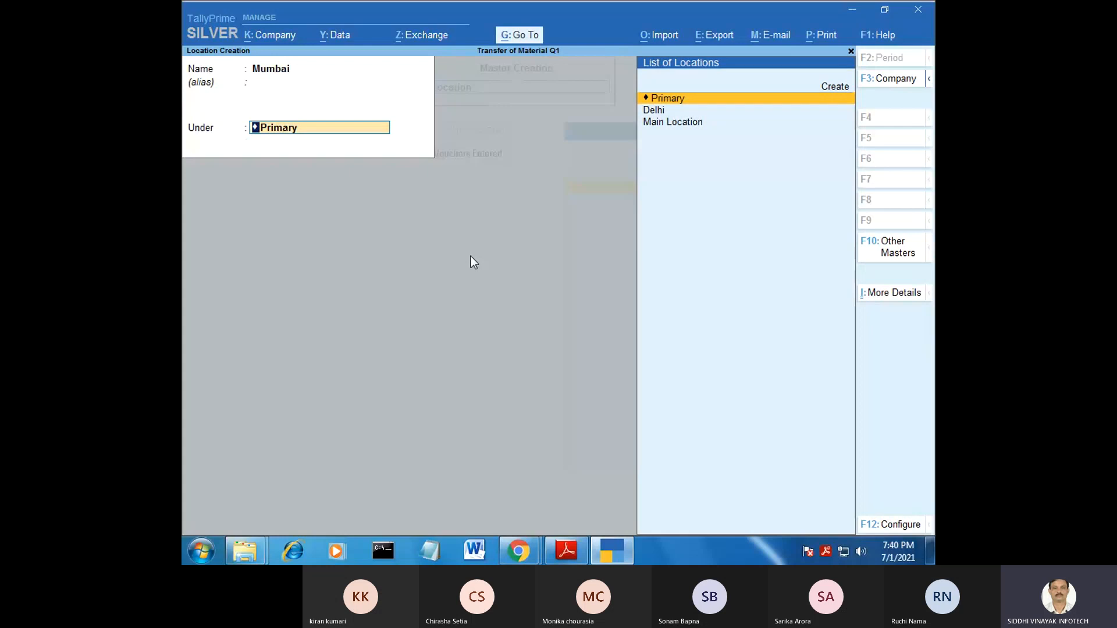
key(Return)
key(Return)
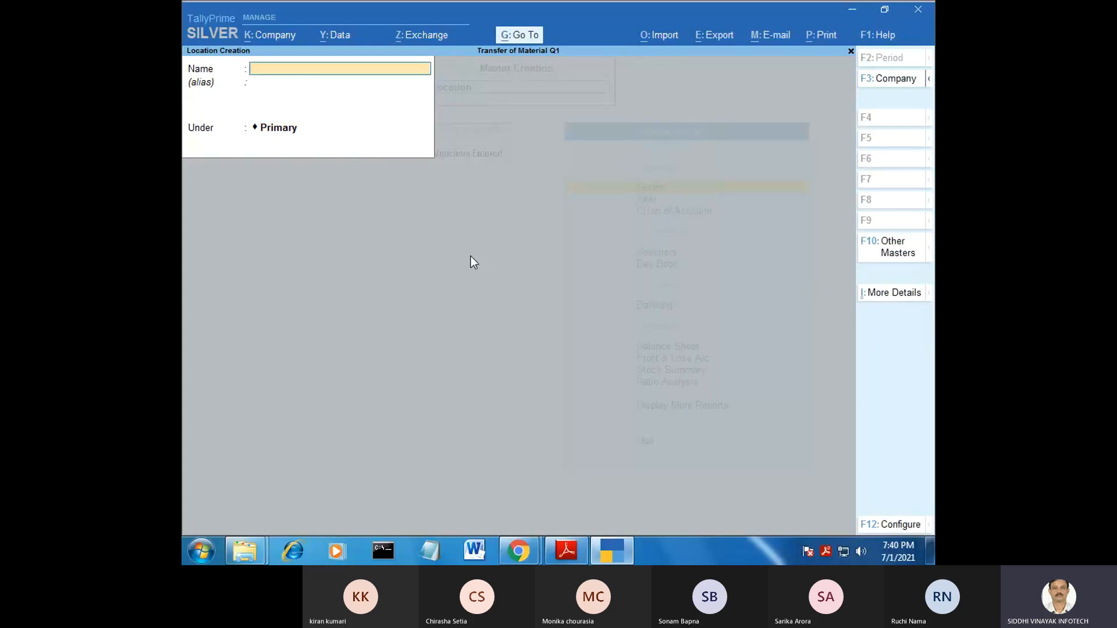
key(Escape)
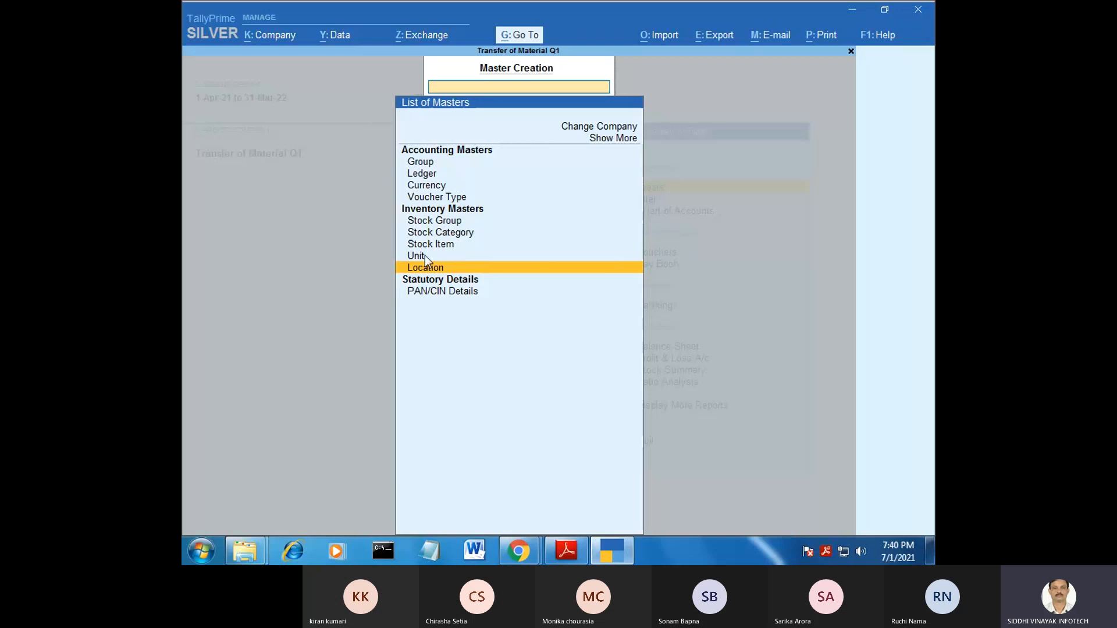
Start a new stock item named Register under Primary with pcs as its unit, leaving the rate of duty empty.
click(439, 245)
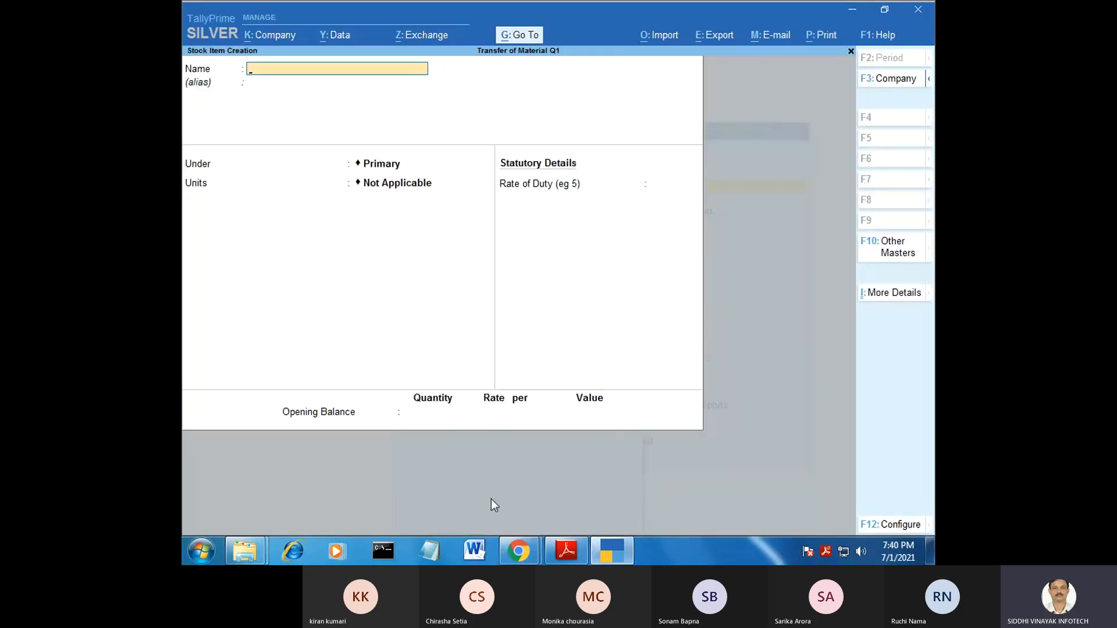
click(609, 552)
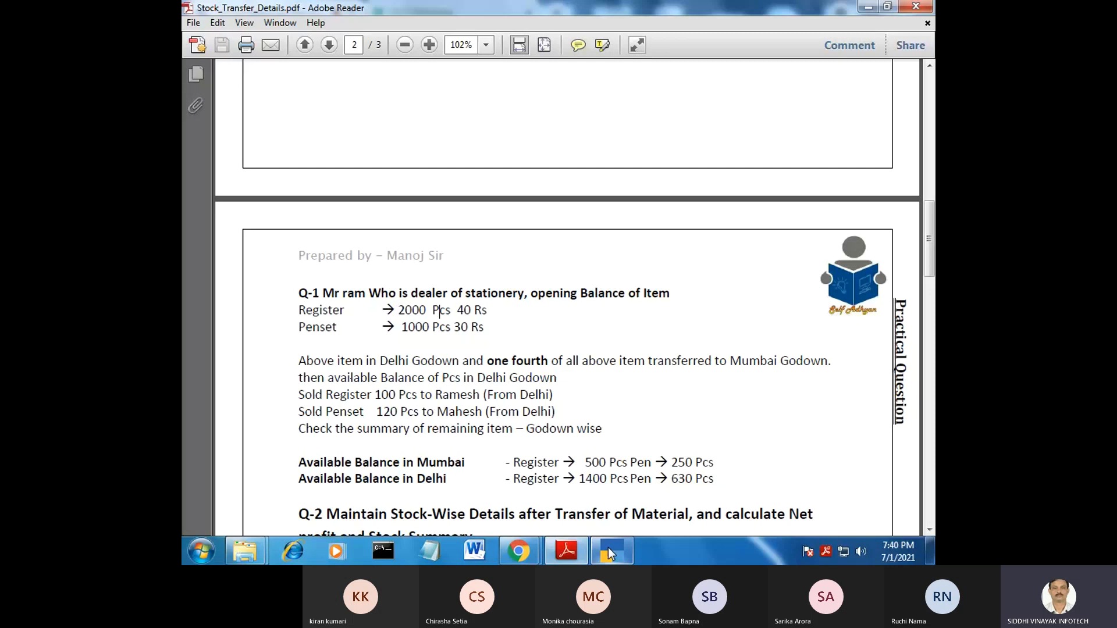
click(609, 553)
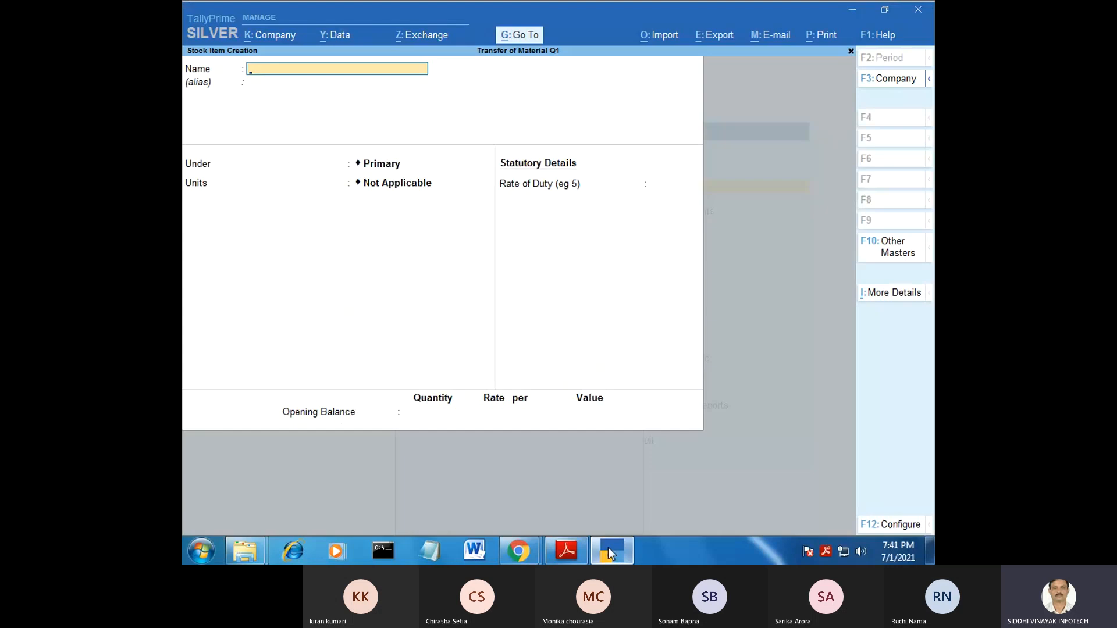
text(Reg)
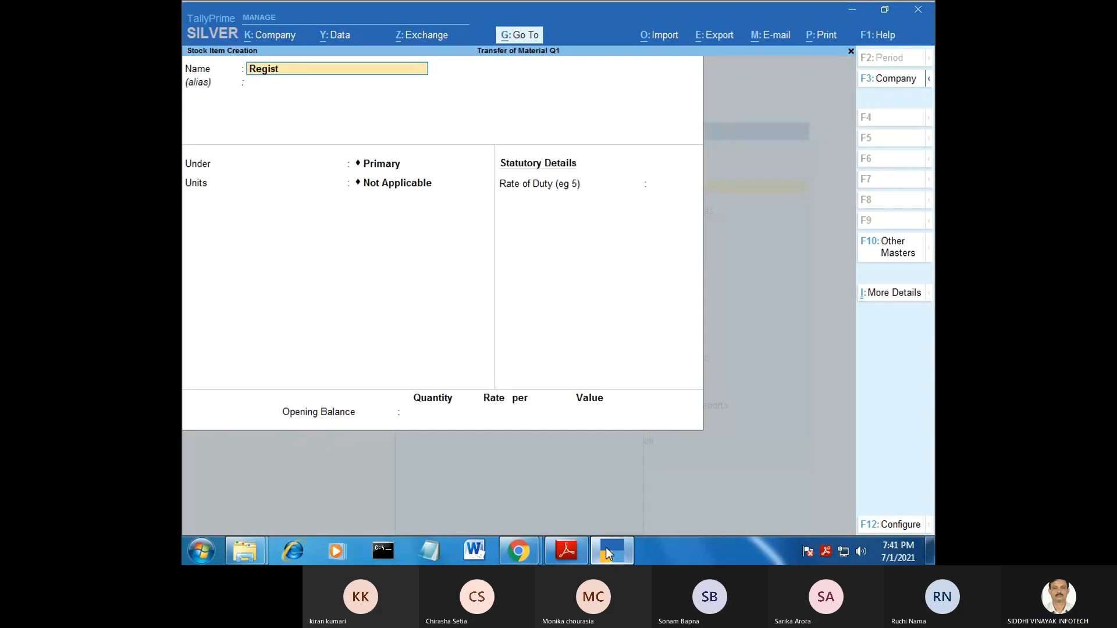
text(ist)
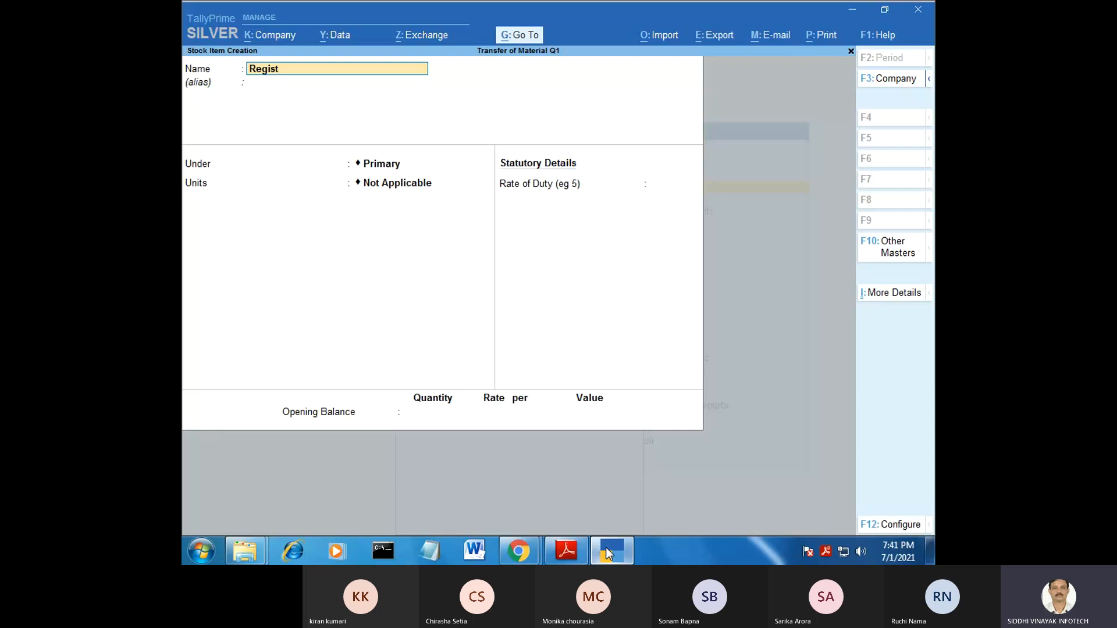
text(er)
key(Return)
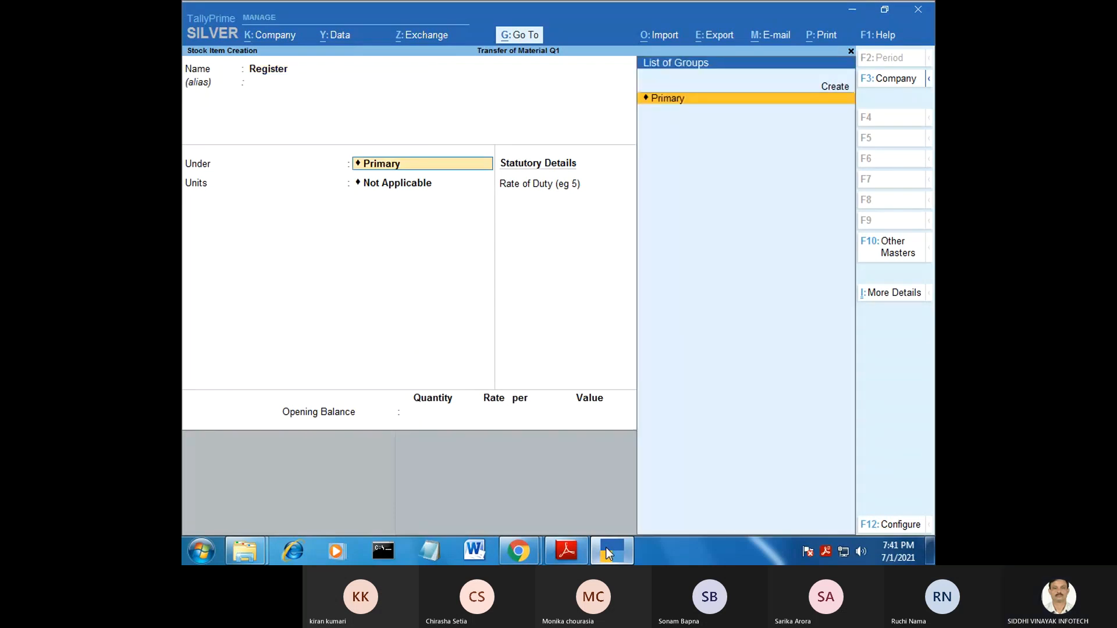
key(Return)
key(Down)
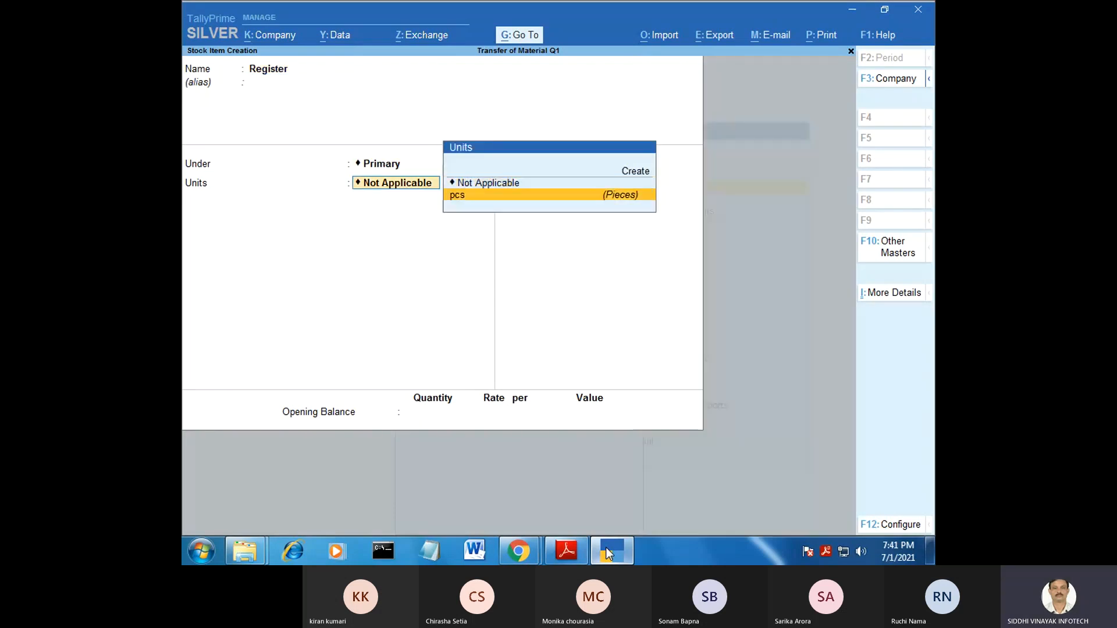
key(Return)
key(Return)
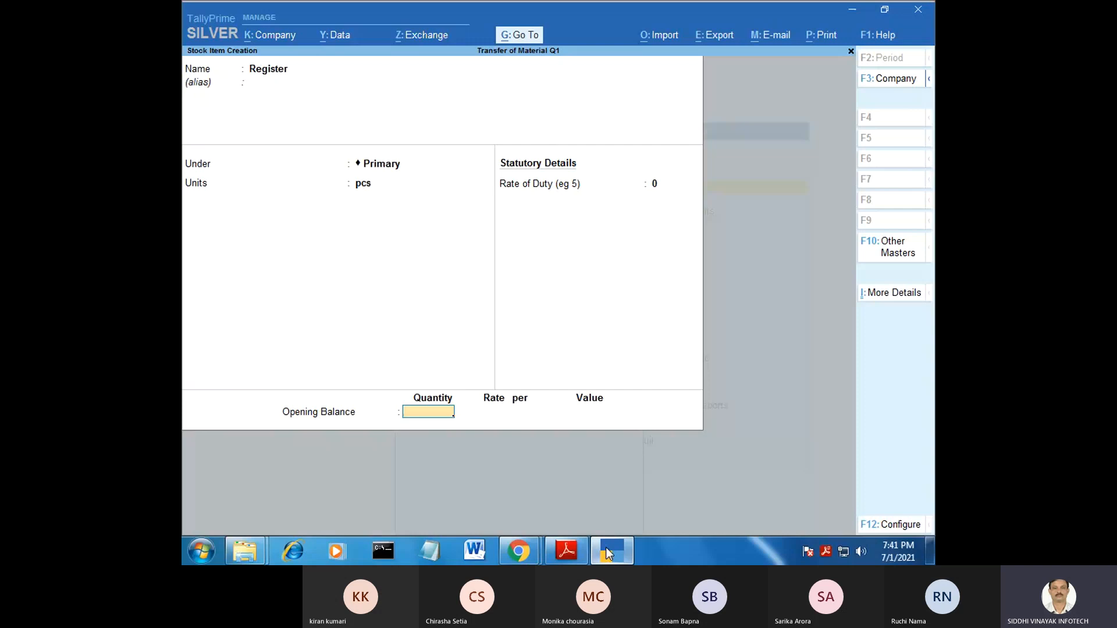
Give Register an opening balance of 2000 pcs allocated to Delhi at a rate of 40, and save the item.
click(606, 552)
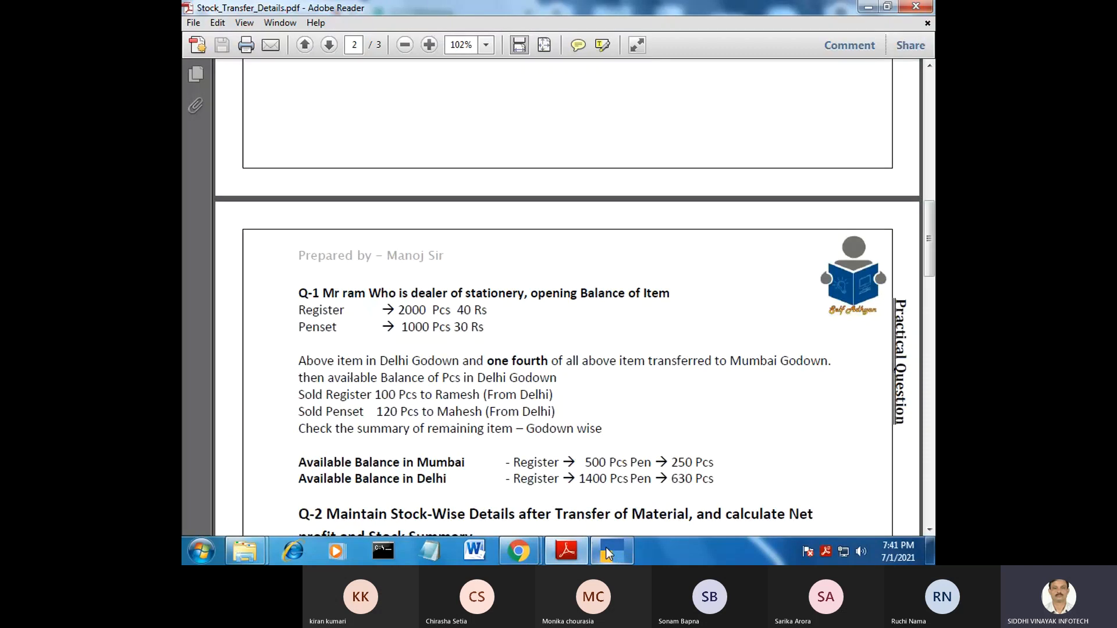
click(605, 550)
text(2000)
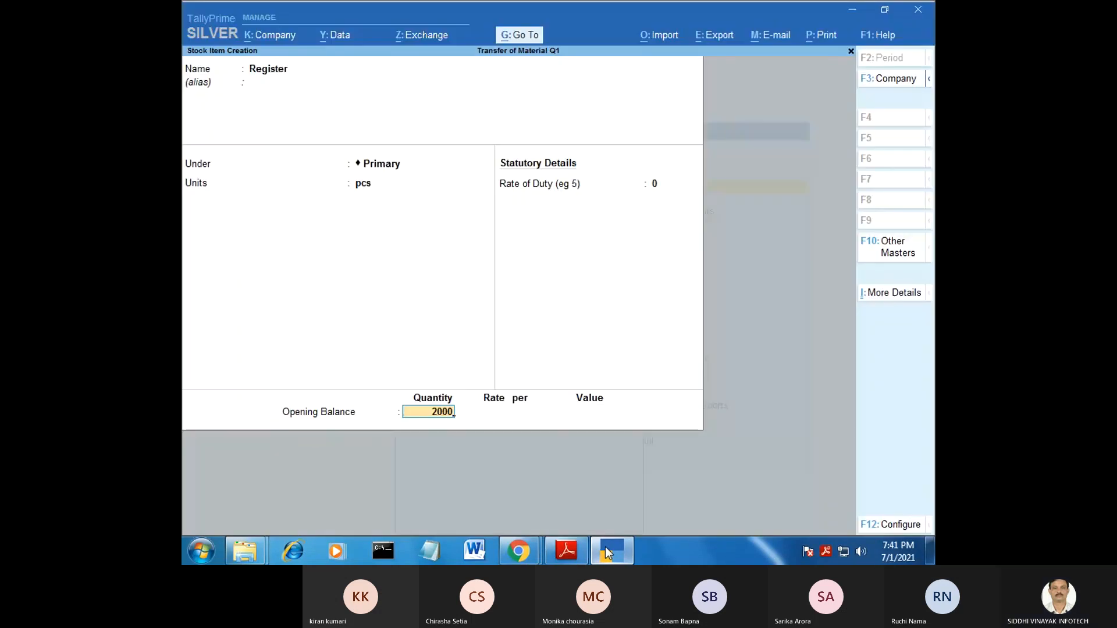
key(Return)
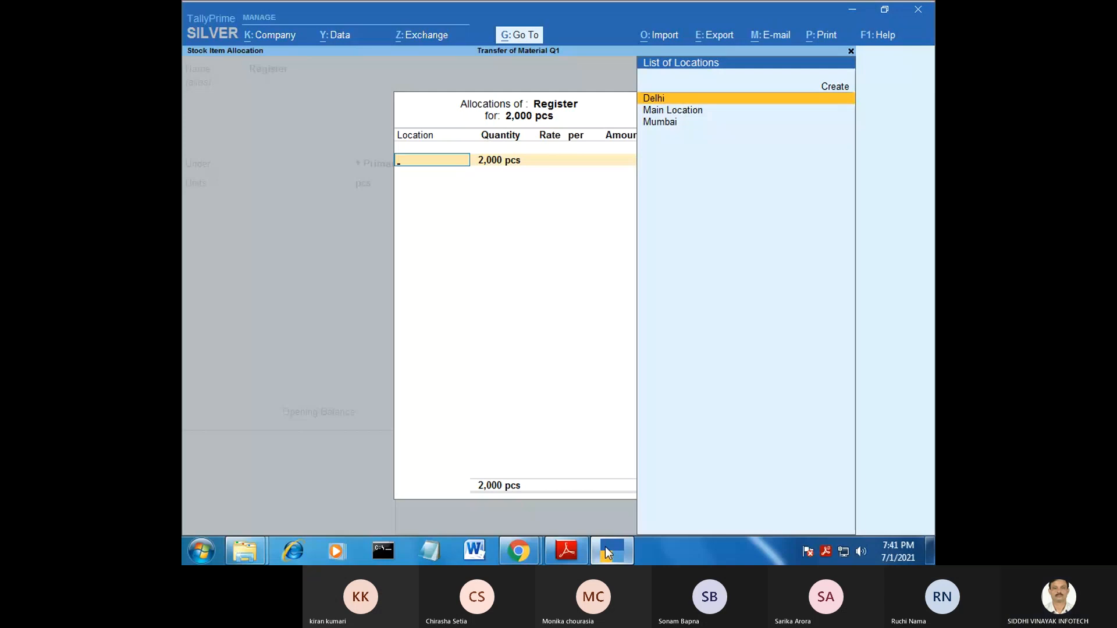
key(Return)
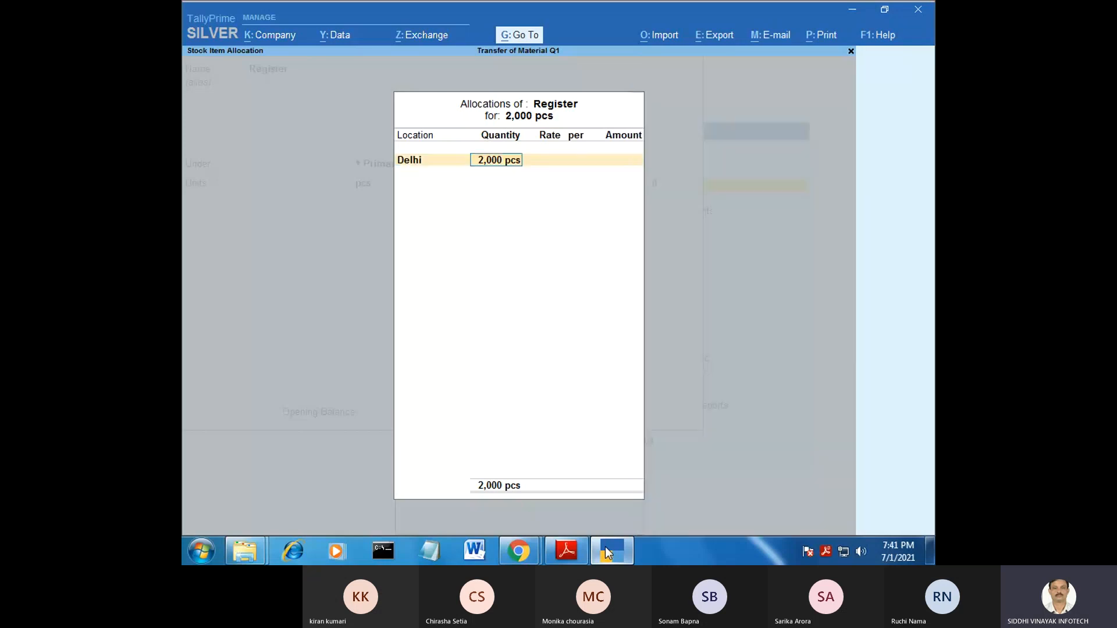
key(Return)
text(40)
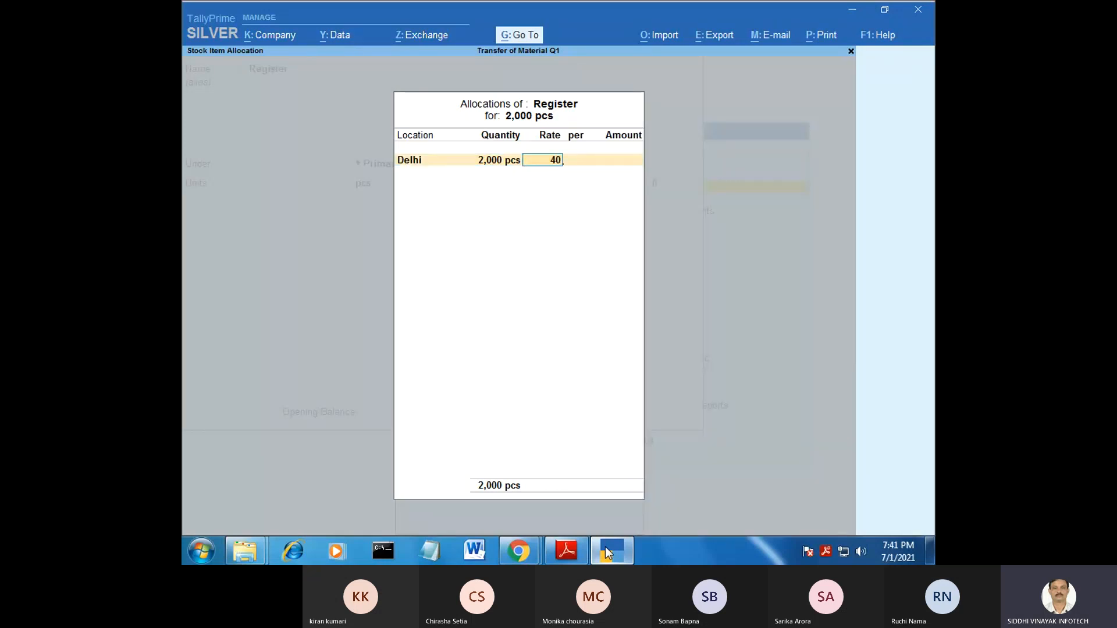
key(Return)
key(Return)
key(Return)
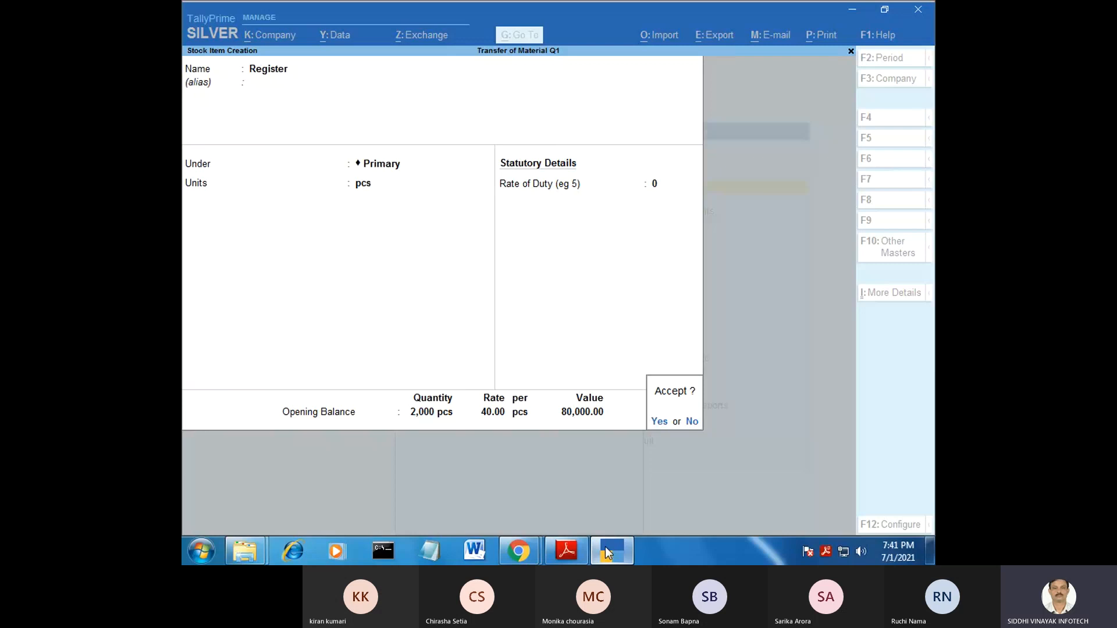
key(Return)
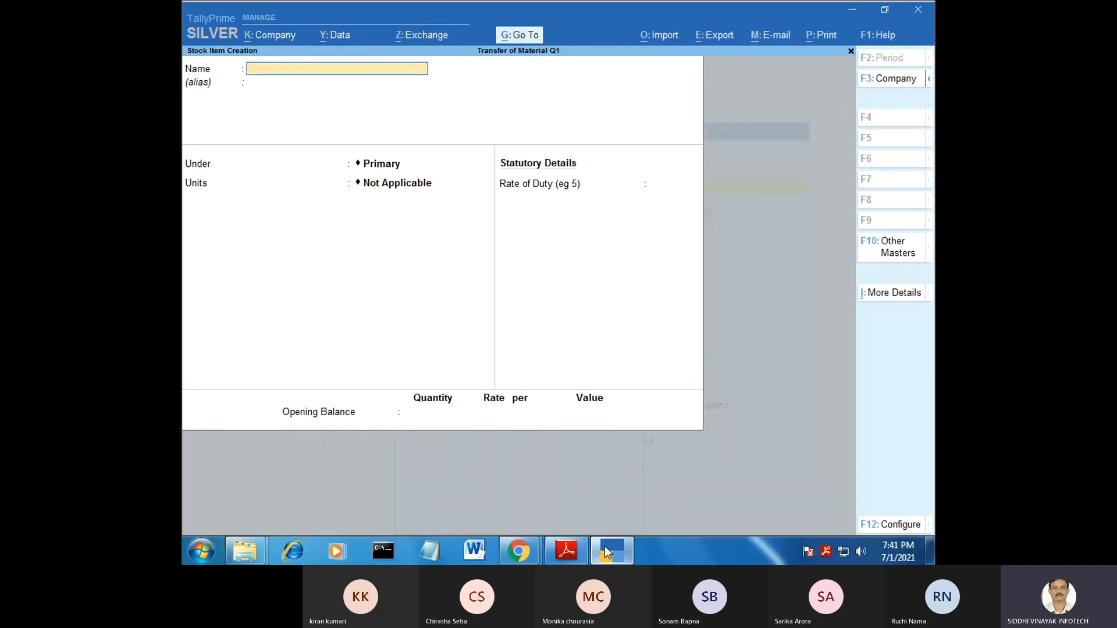
Start a second stock item named Penset under Primary with pcs as its unit, leaving the rate of duty empty.
text(Penset)
key(Return)
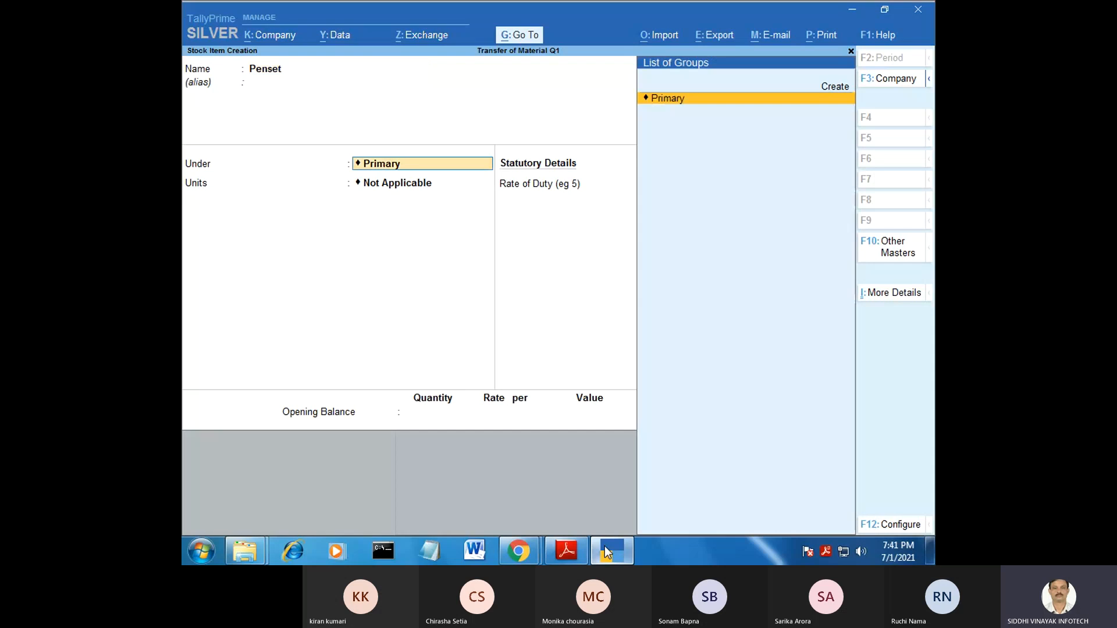
key(Return)
key(Down)
key(Return)
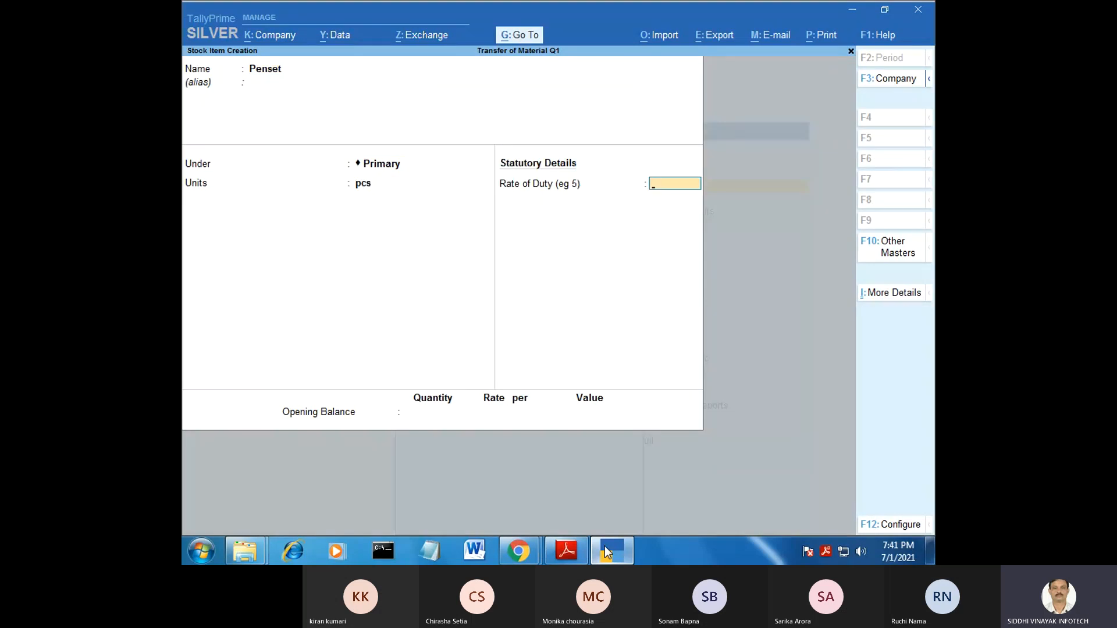
key(Return)
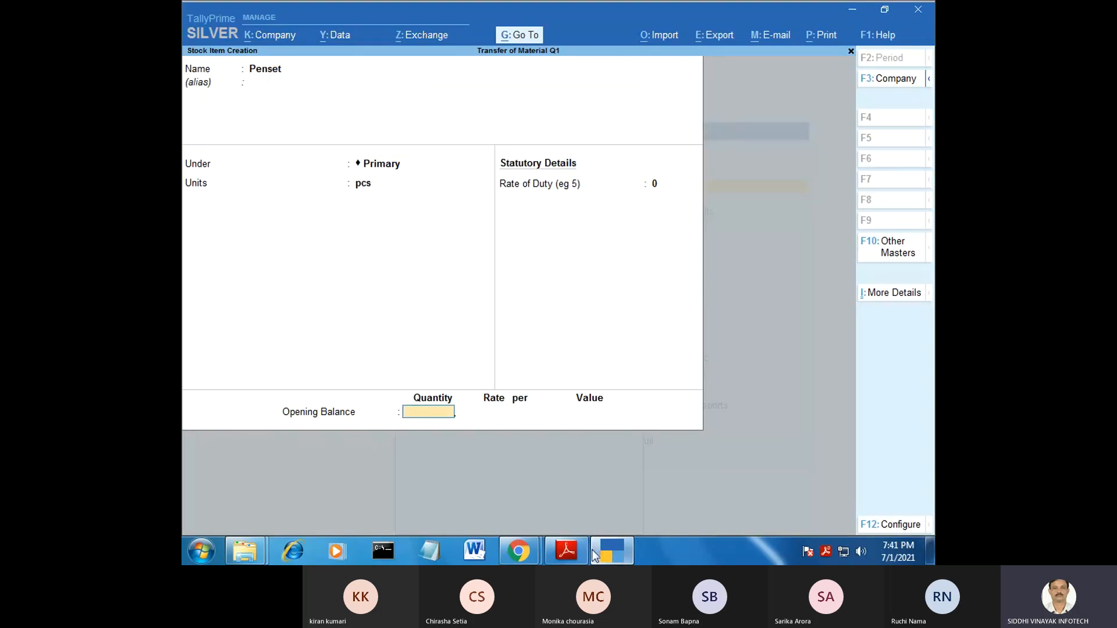
Give Penset an opening balance of 1000 pcs allocated to Delhi at a rate of 30, save it and return to the Gateway of Tally.
click(605, 550)
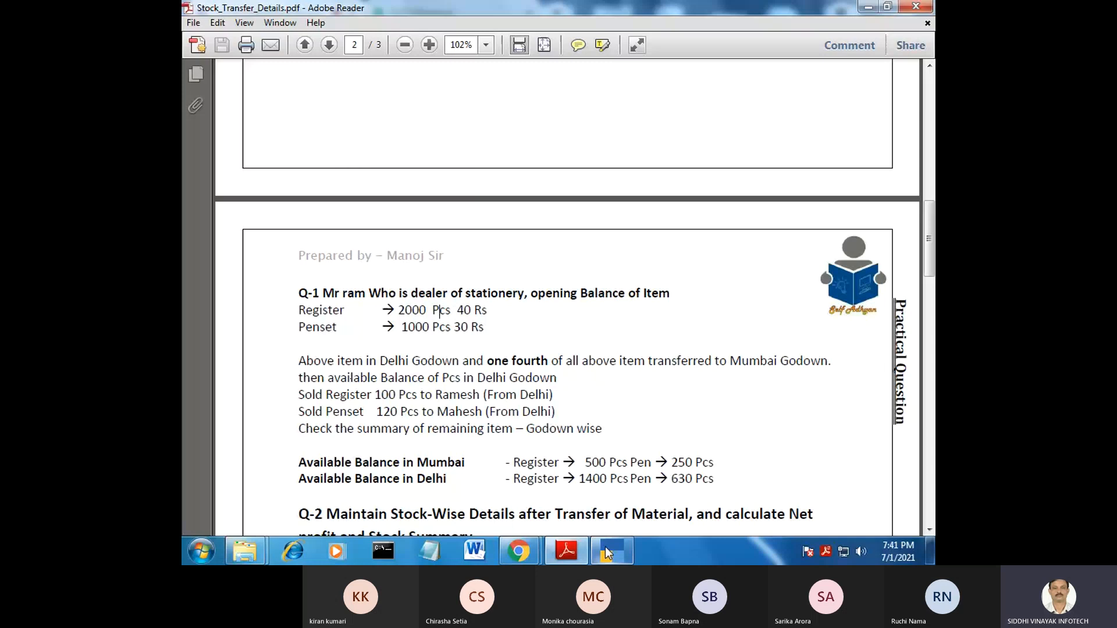
click(605, 550)
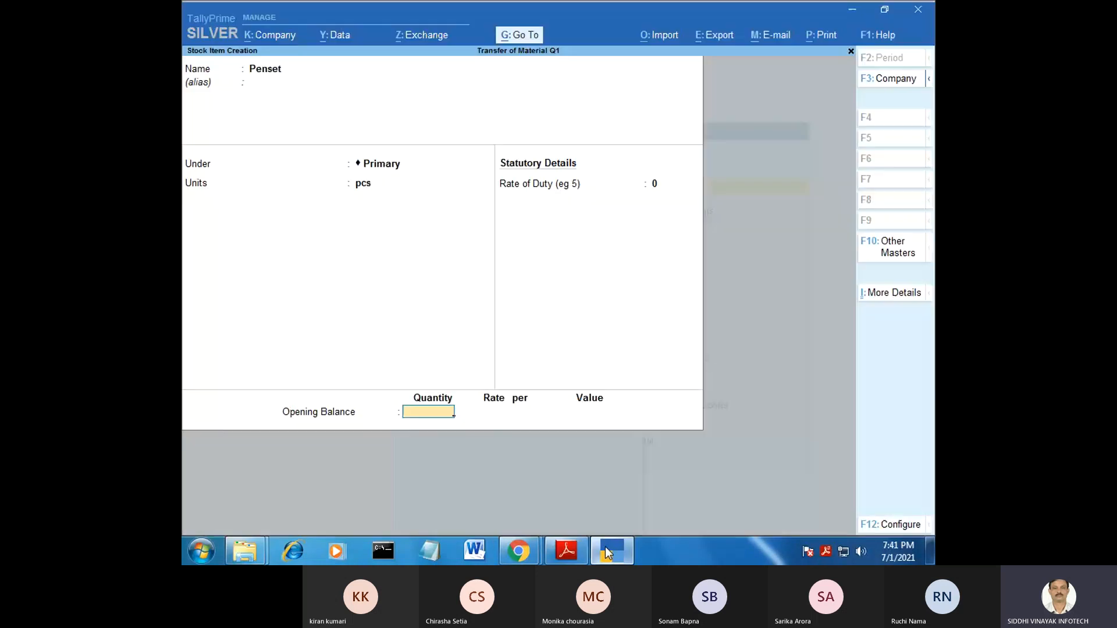
text(1000)
key(Return)
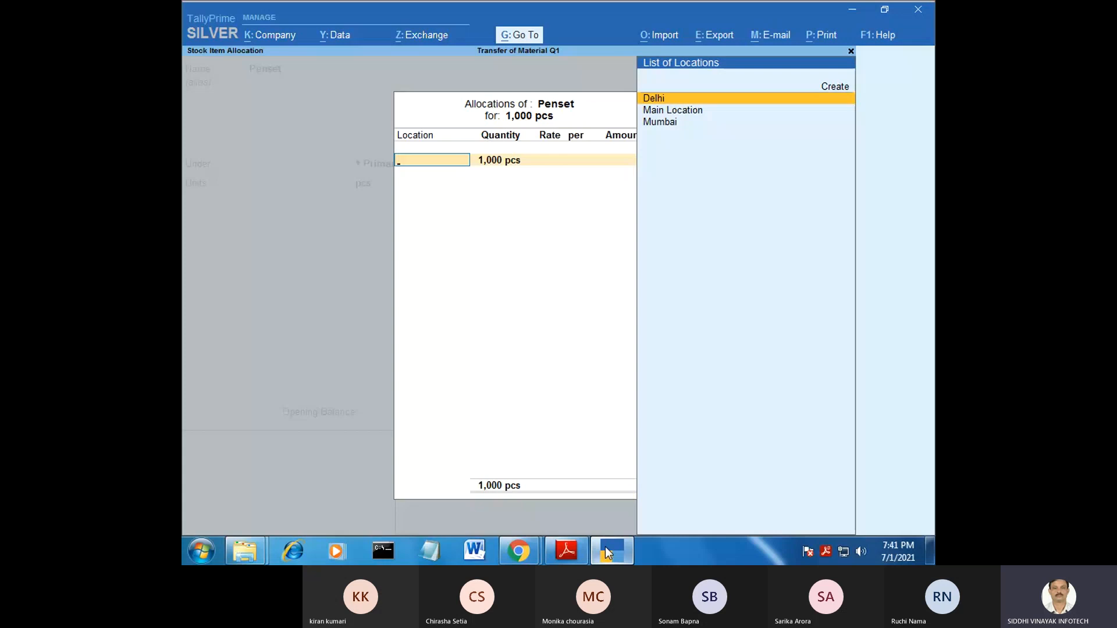
key(Return)
key(Return)
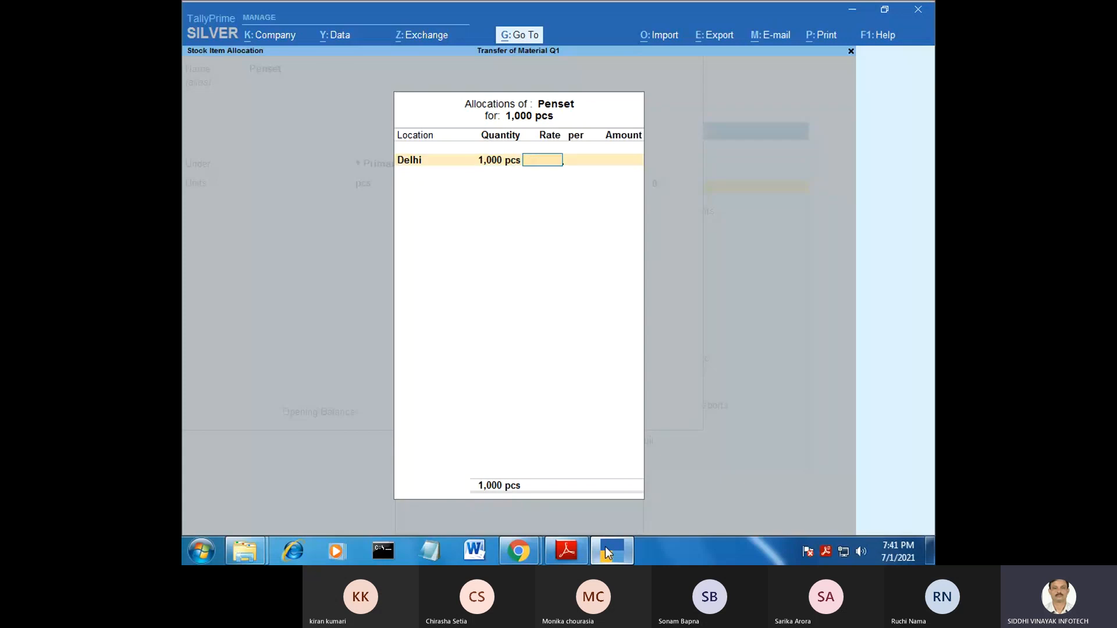
text(30)
key(Return)
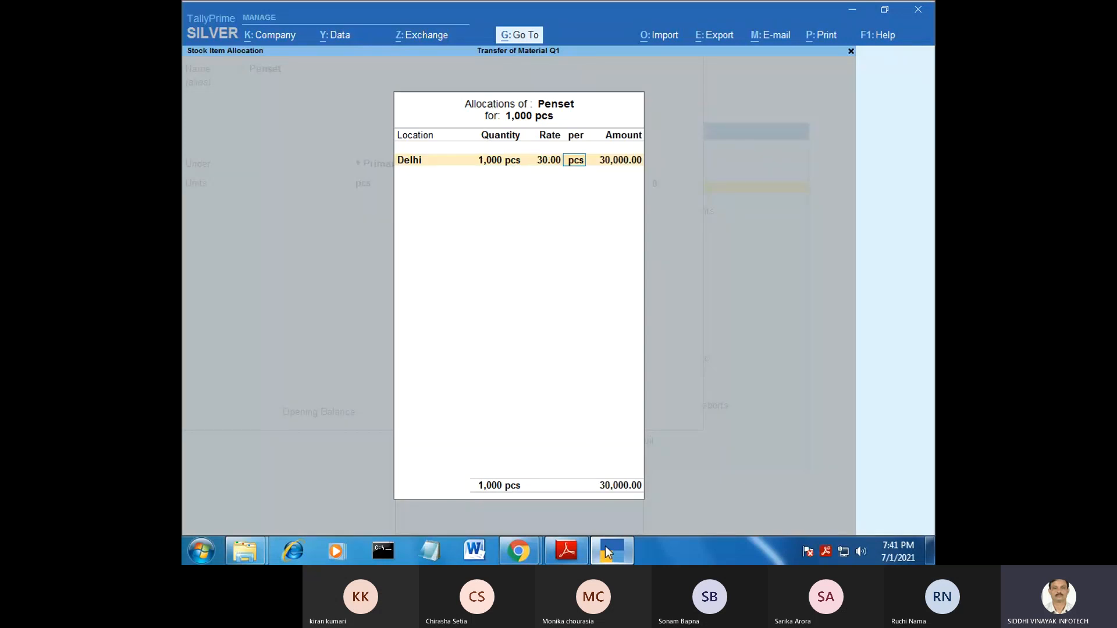
key(Return)
key(Return)
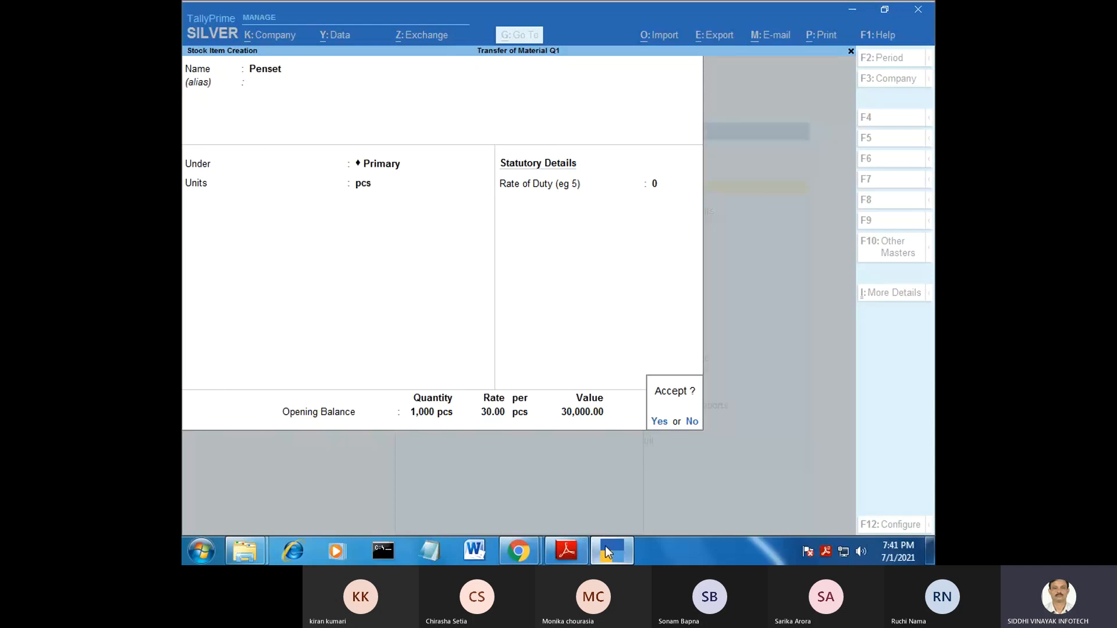
key(Return)
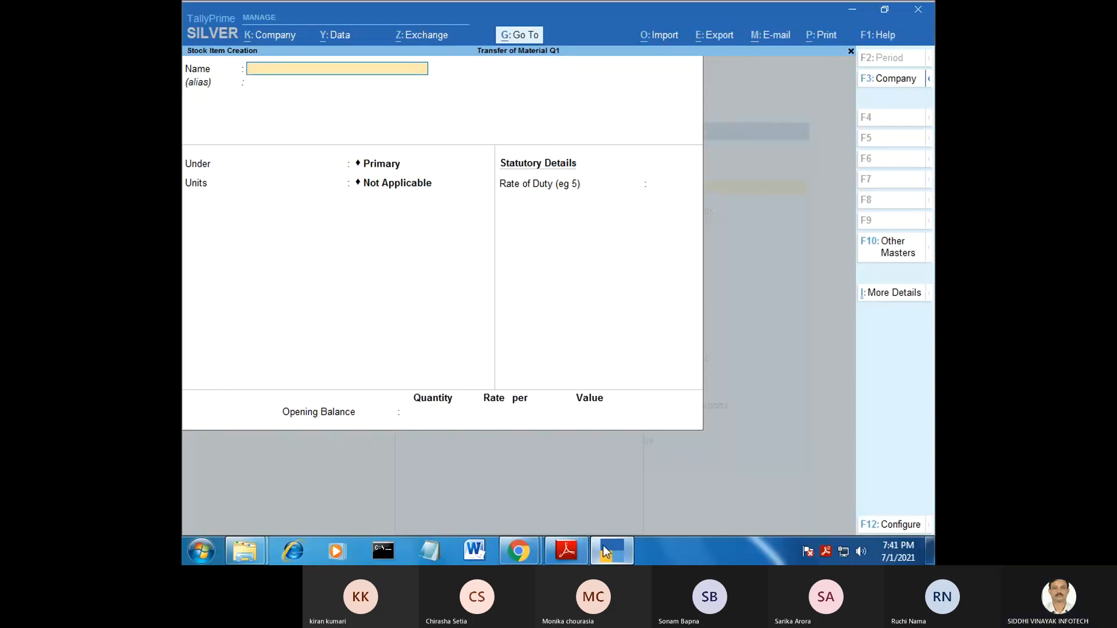
key(Escape)
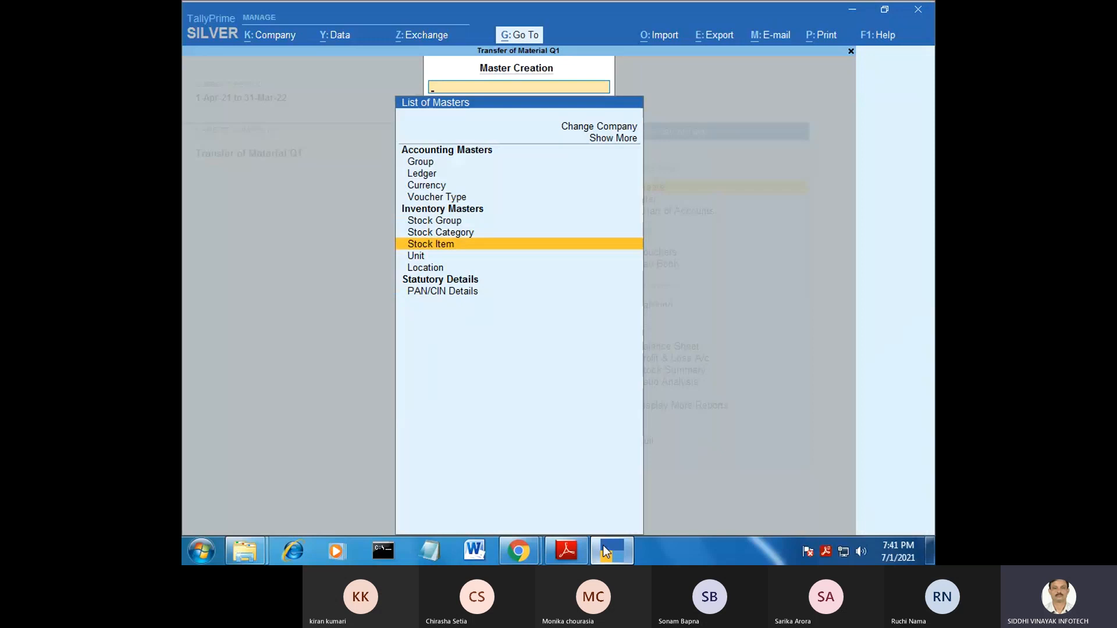
key(Escape)
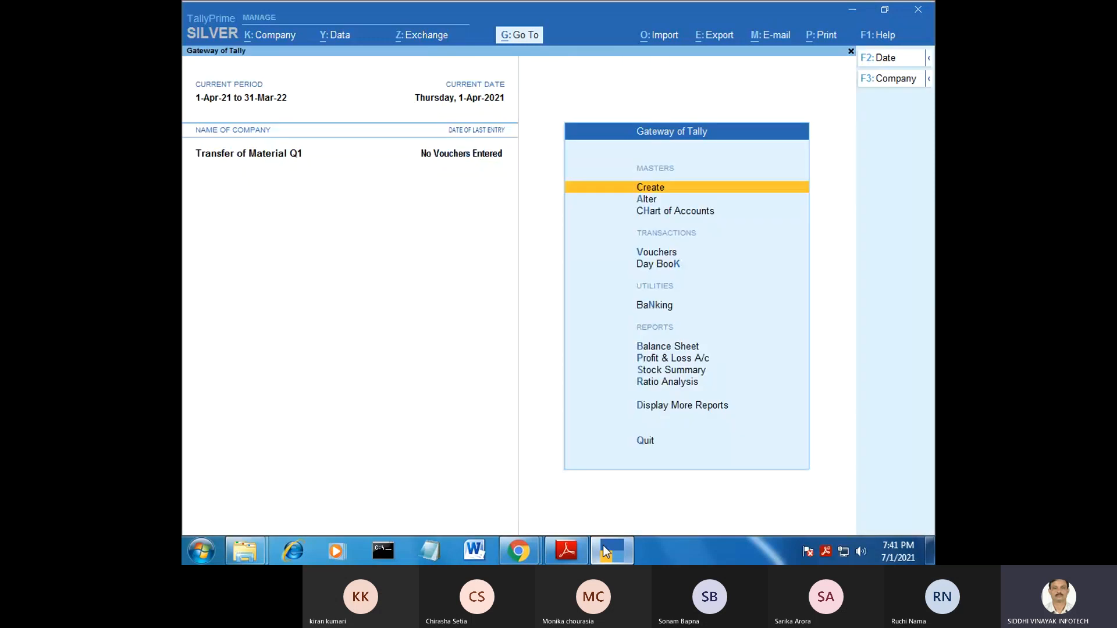
Open a Stock Journal voucher for transfer of materials and choose Register as the first source item.
key(Down)
key(Down)
key(v)
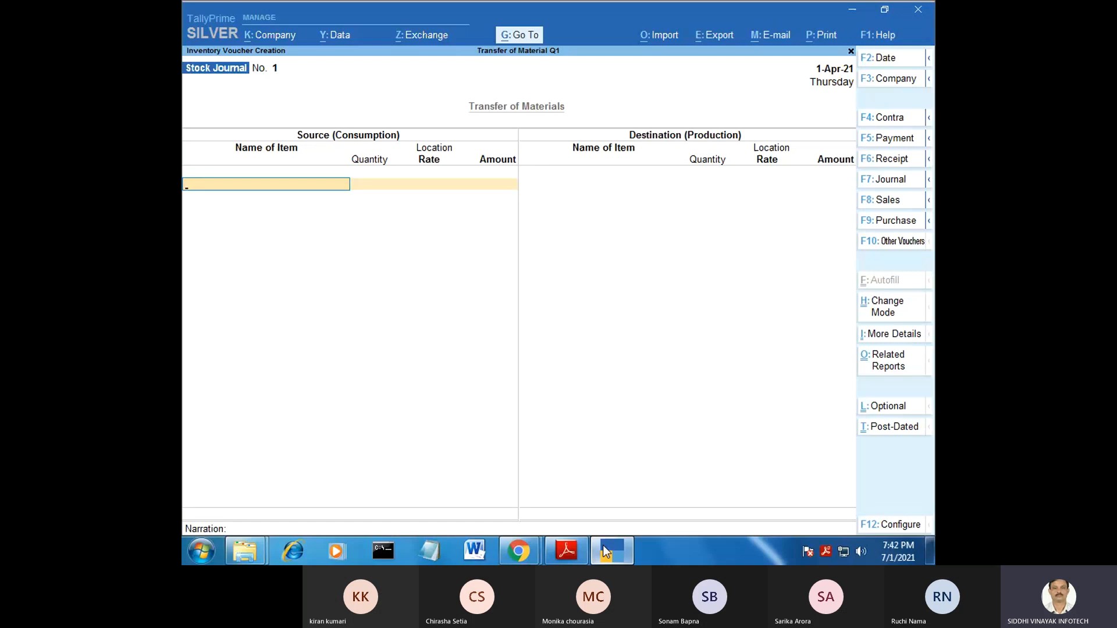
key(Down)
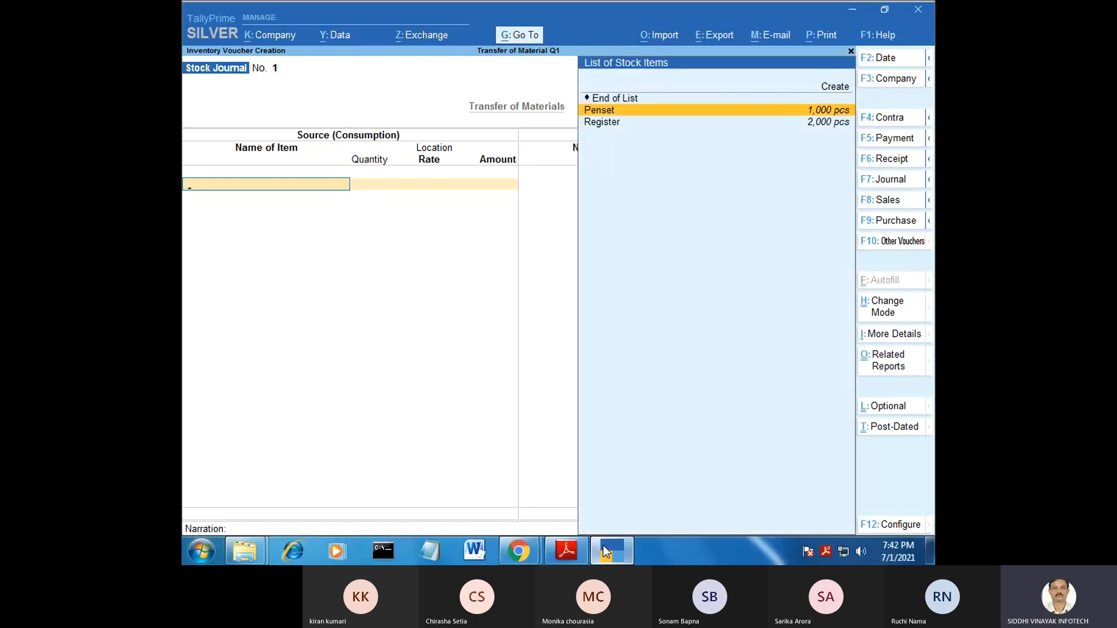
key(Down)
key(Return)
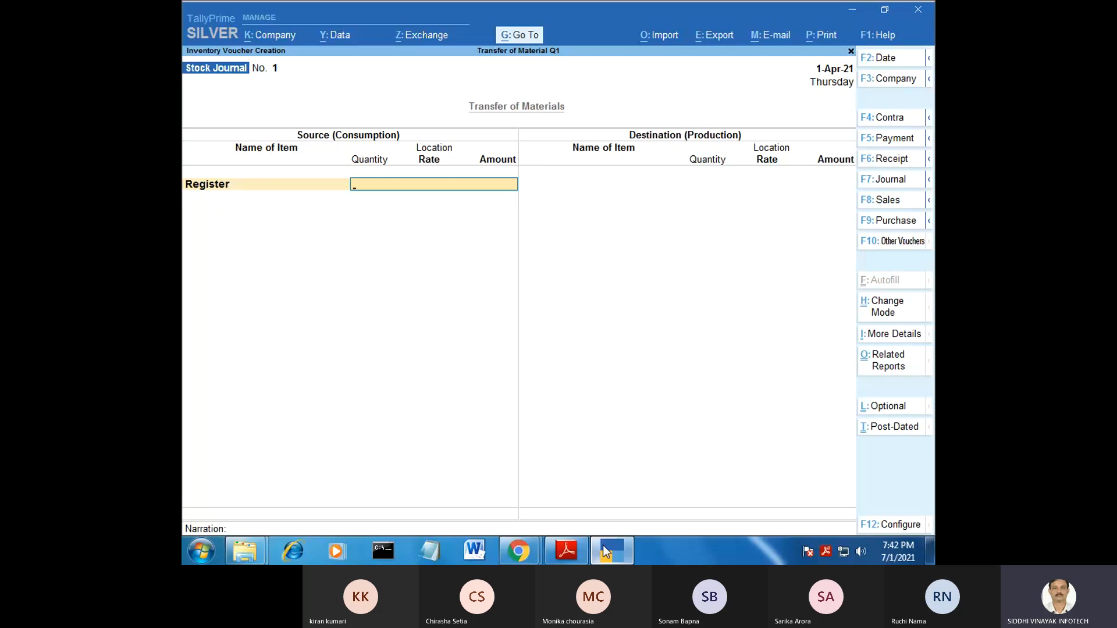
Check Register's quantity in Stock_Transfer_Details.pdf in Adobe Reader, and in TallyPrime set its source line to 500 pcs from Delhi with the default rate.
click(605, 552)
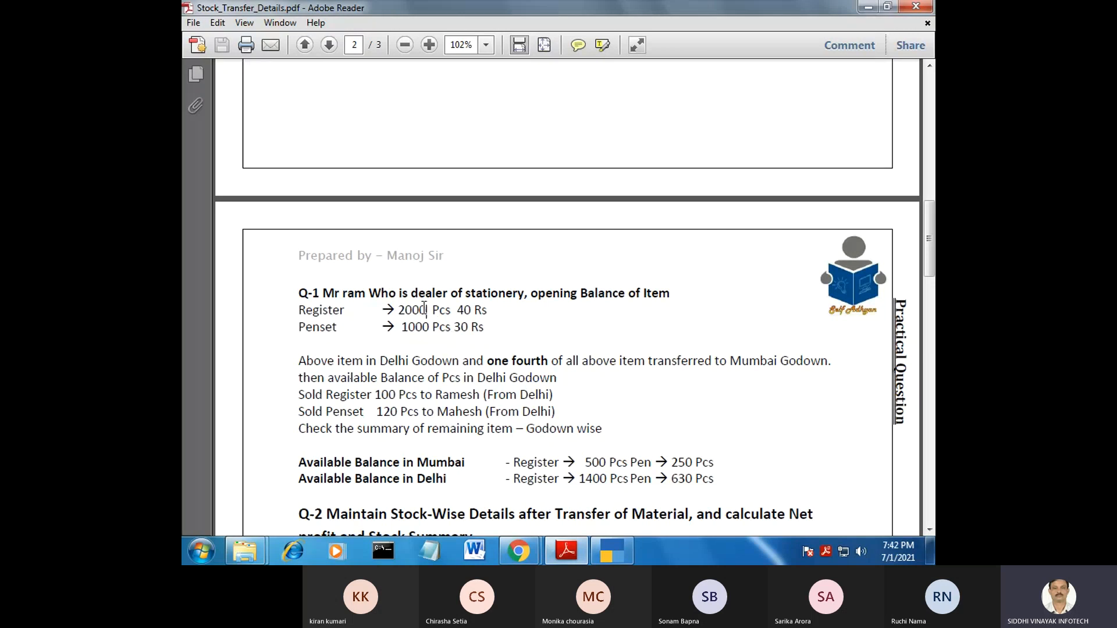
drag(426, 308, 406, 310)
click(608, 555)
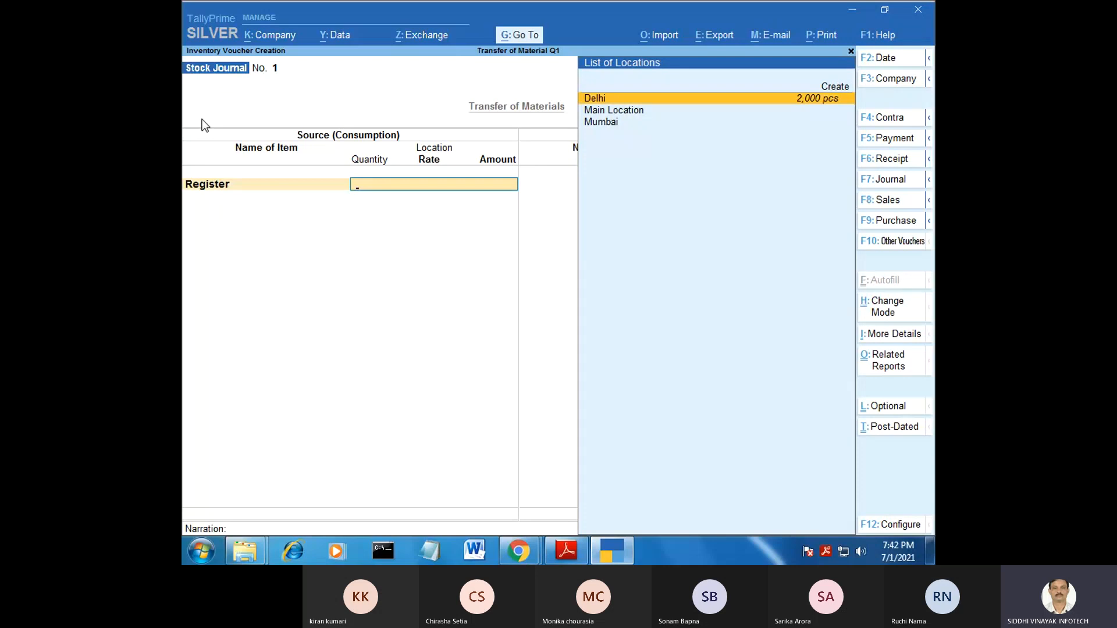
key(Return)
text(50)
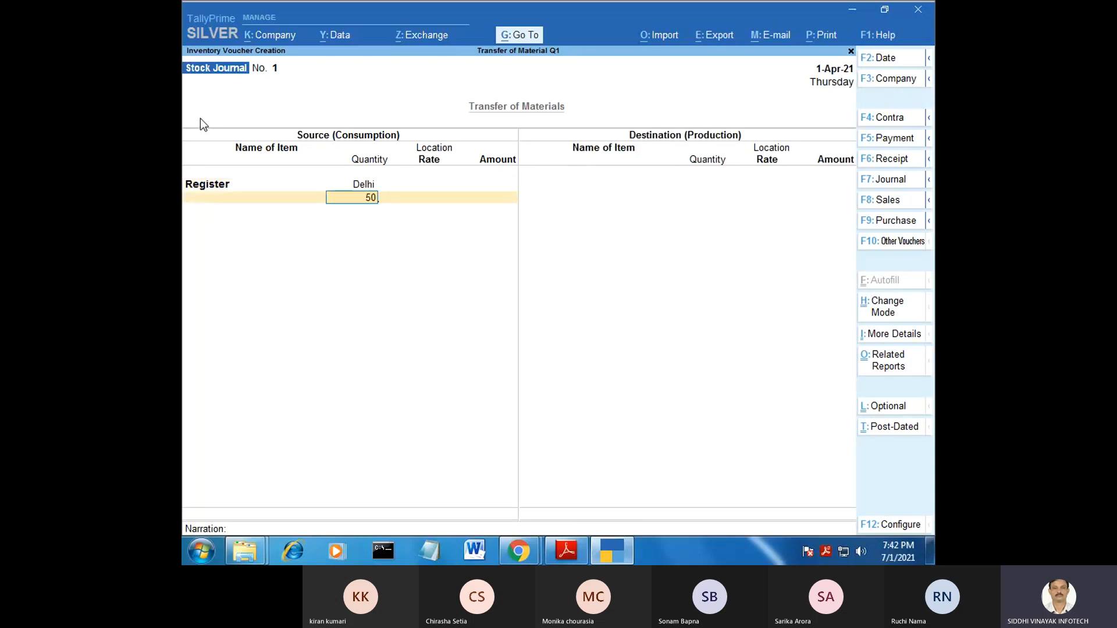
text(0)
key(Return)
key(Return)
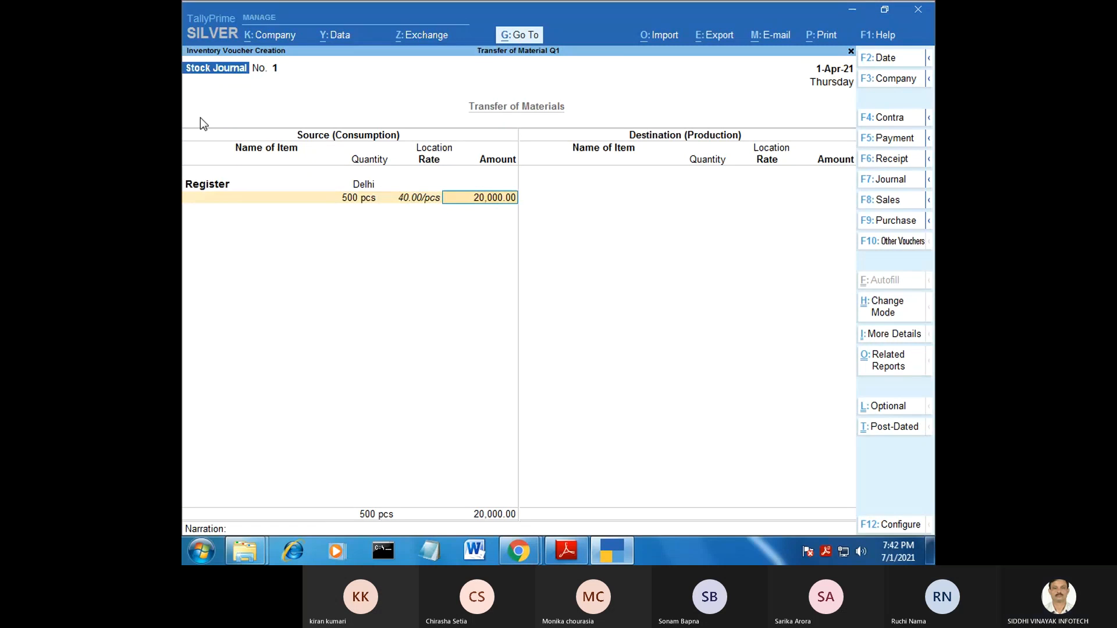
key(Return)
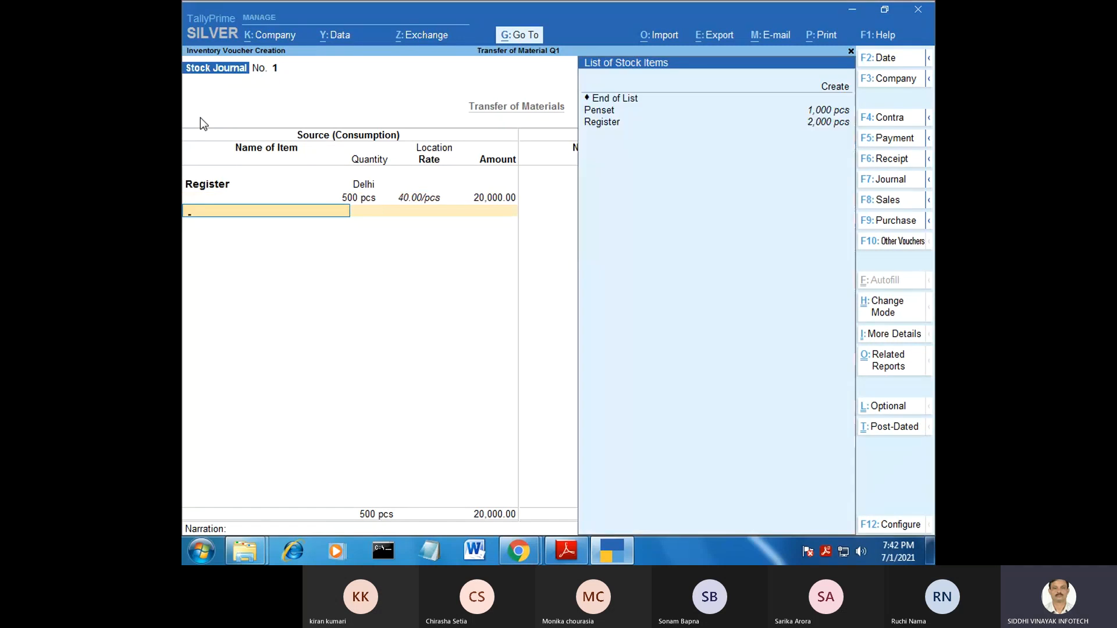
Choose Penset as the second source item, and check its opening quantity in Stock_Transfer_Details.pdf in Adobe Reader before returning to TallyPrime.
key(Down)
key(Return)
key(Return)
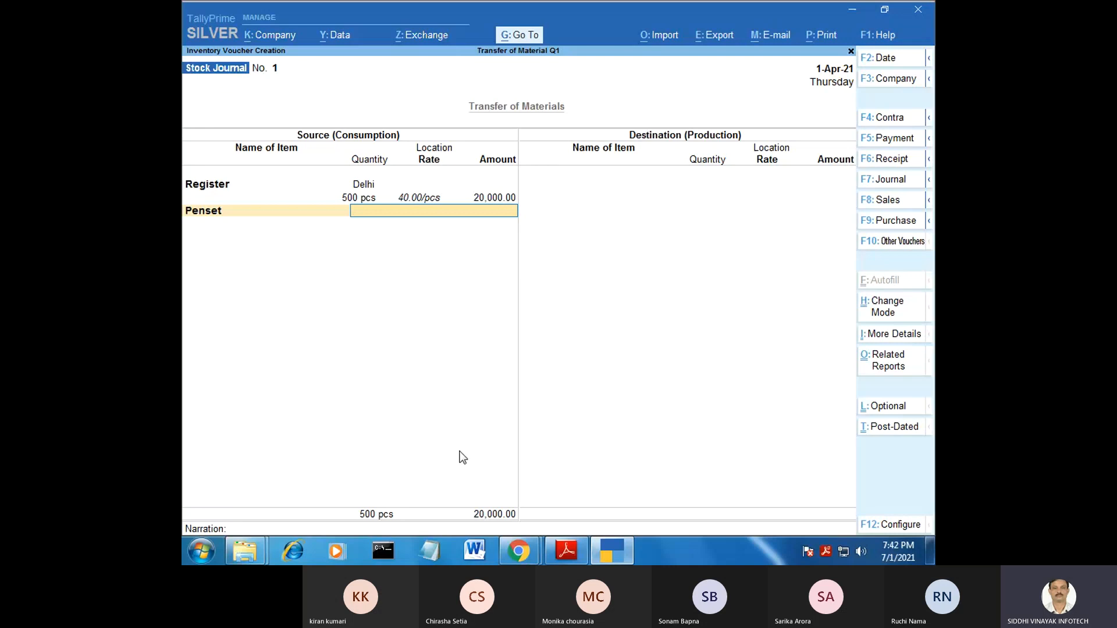
click(559, 548)
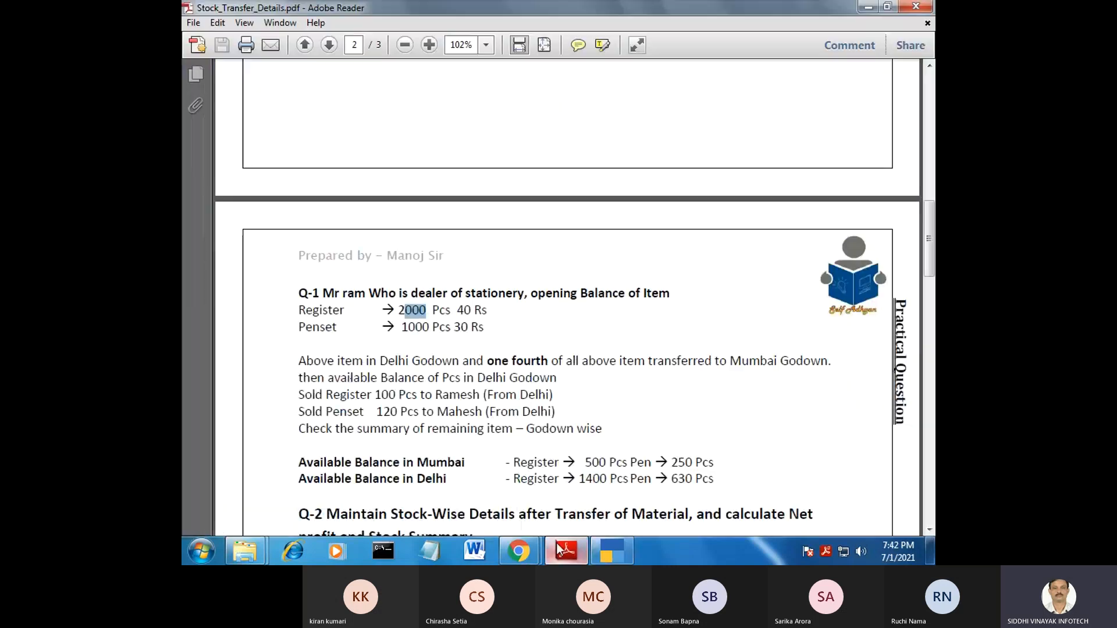
drag(429, 327, 400, 326)
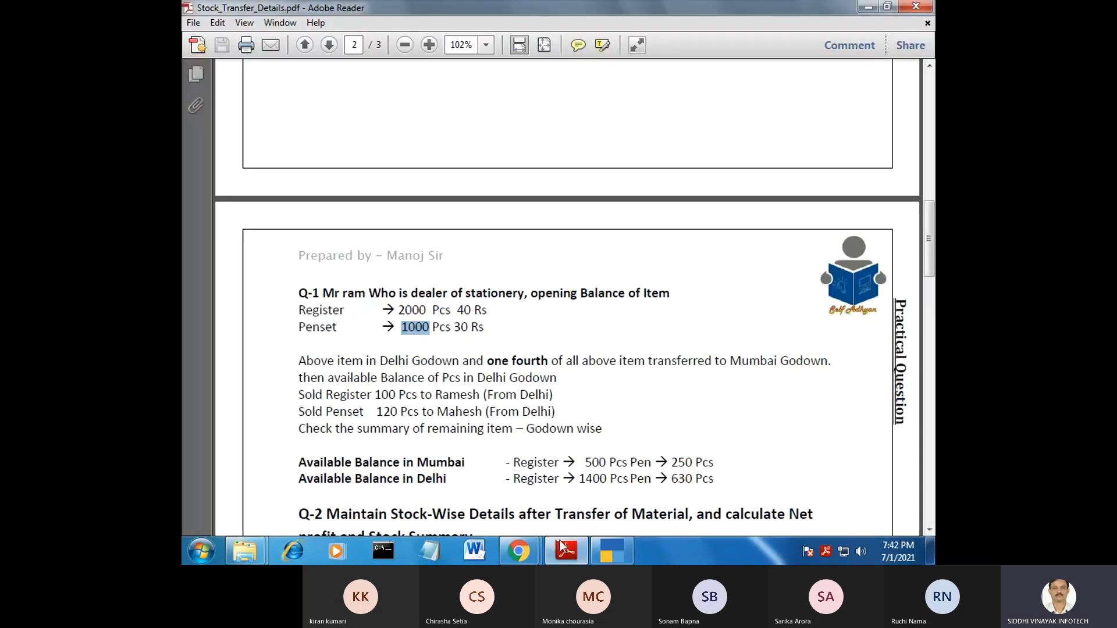
click(564, 552)
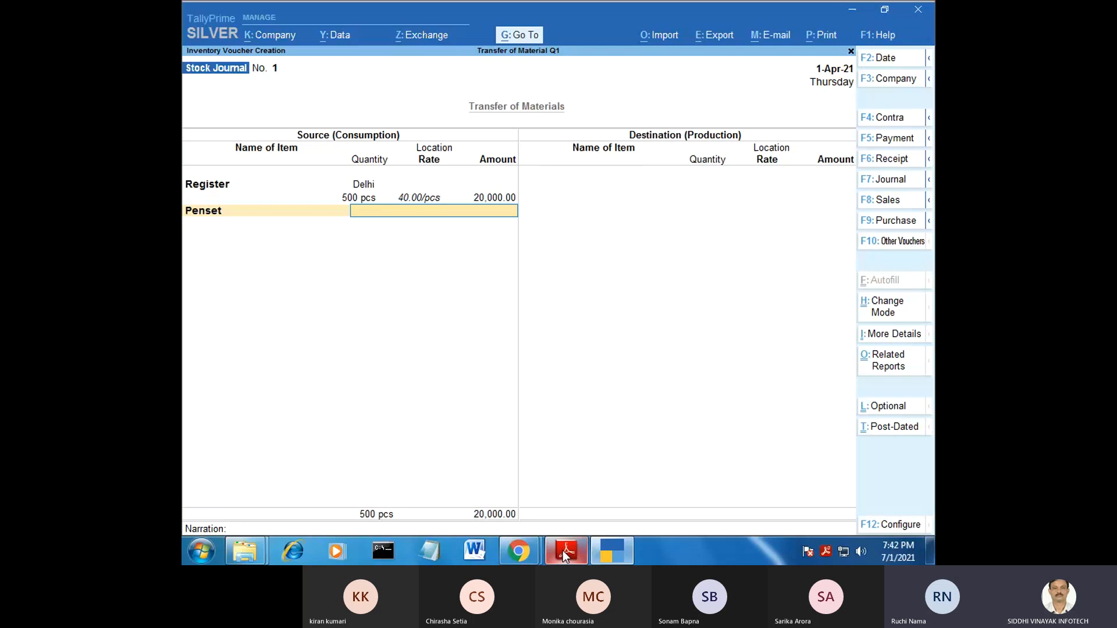
Set Penset's source line to 250 pcs from Delhi with the default rate, and end the source item list.
text(0)
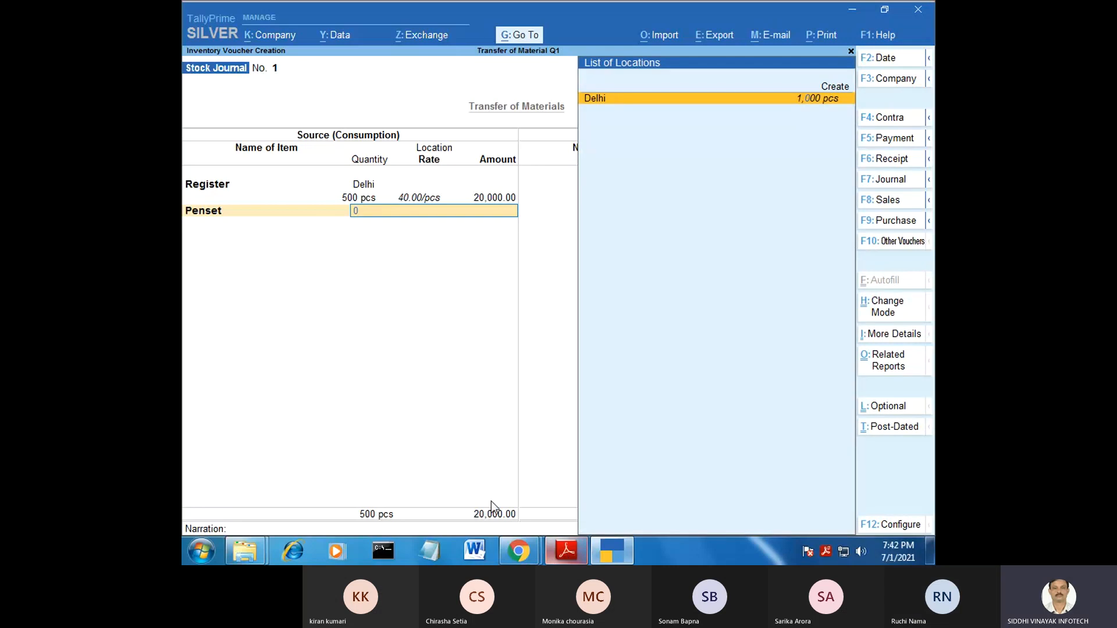
key(Return)
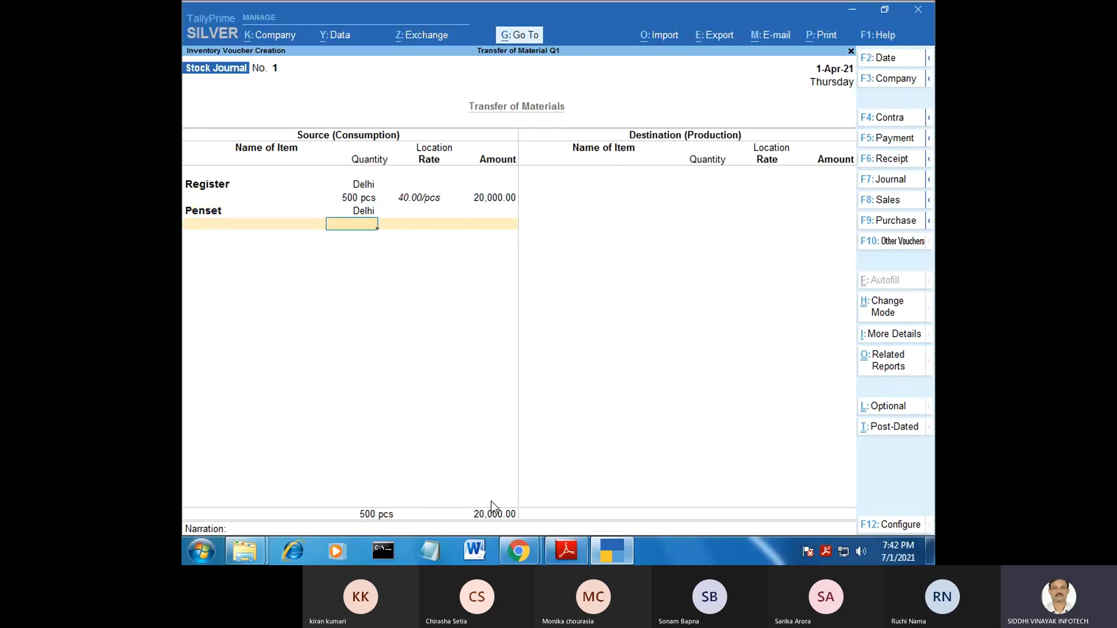
text(250)
key(Return)
key(Return)
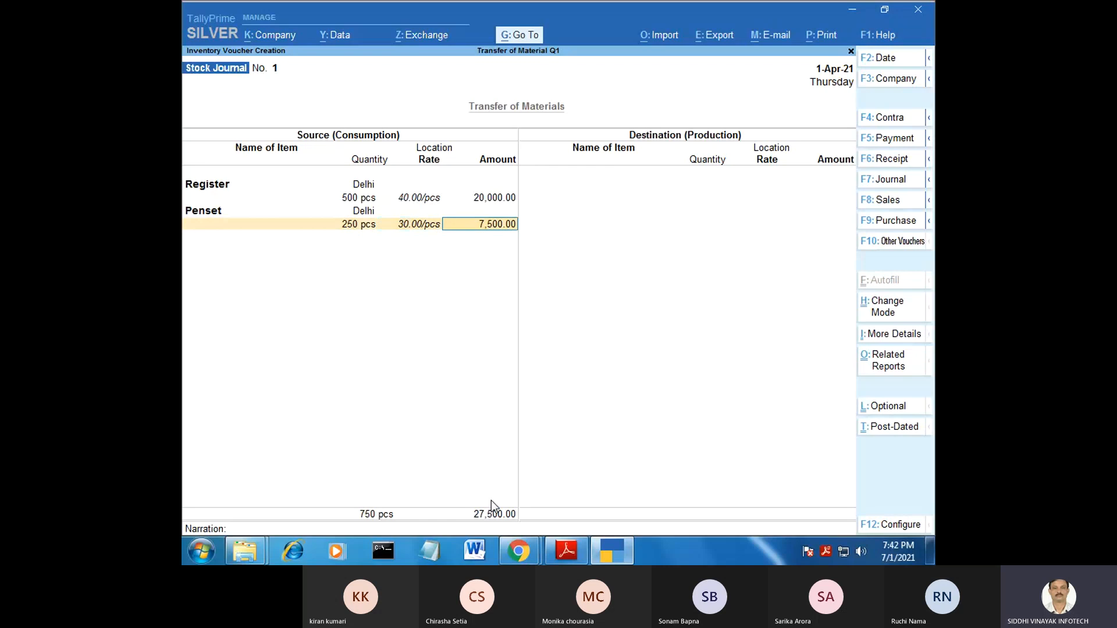
key(Return)
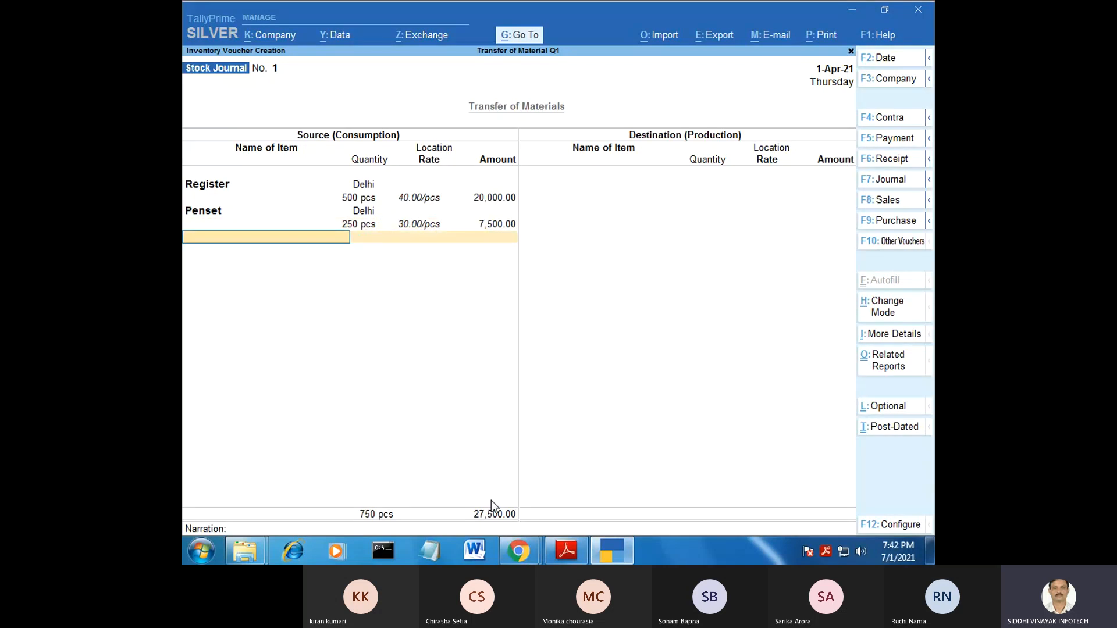
key(Return)
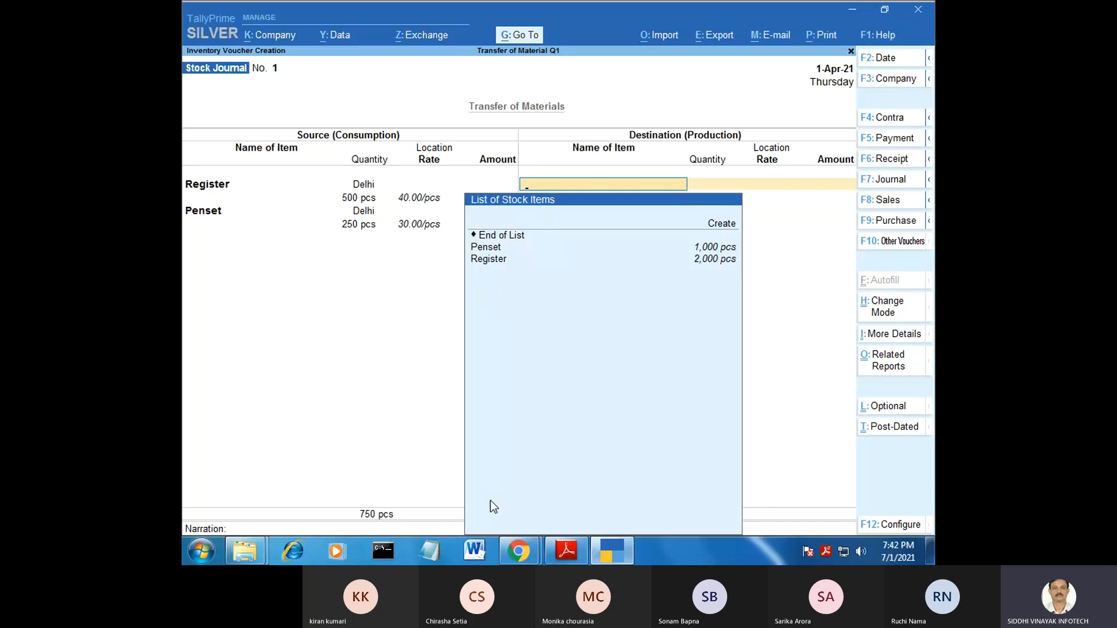
Add Register as the first destination item with 500 pcs into Mumbai, accepting the default rate and amount.
key(Down)
key(Down)
key(Down)
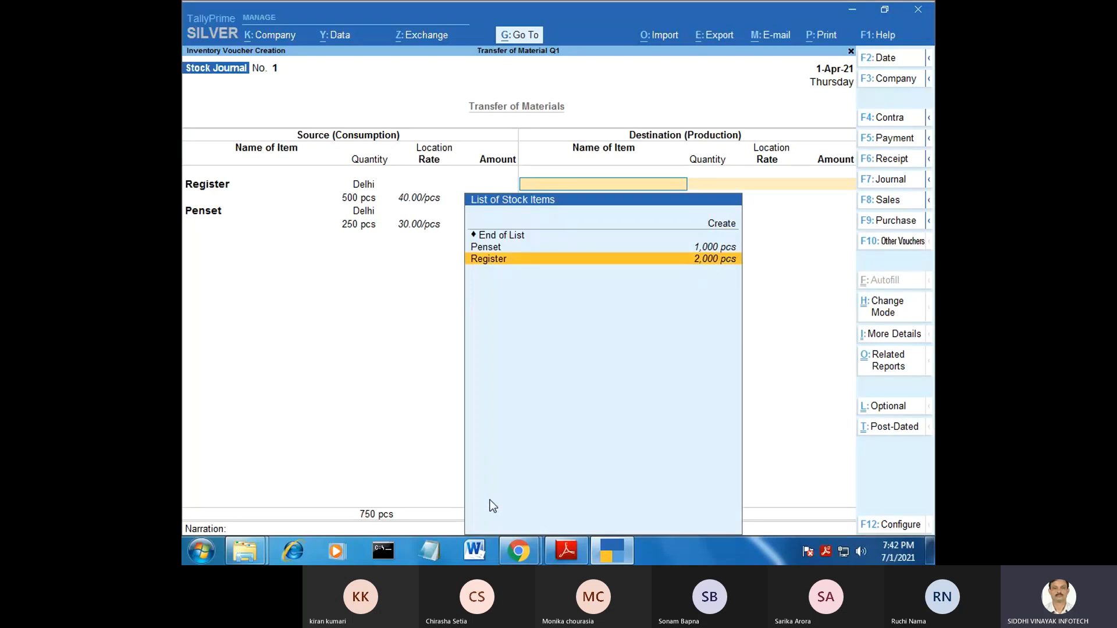
key(Return)
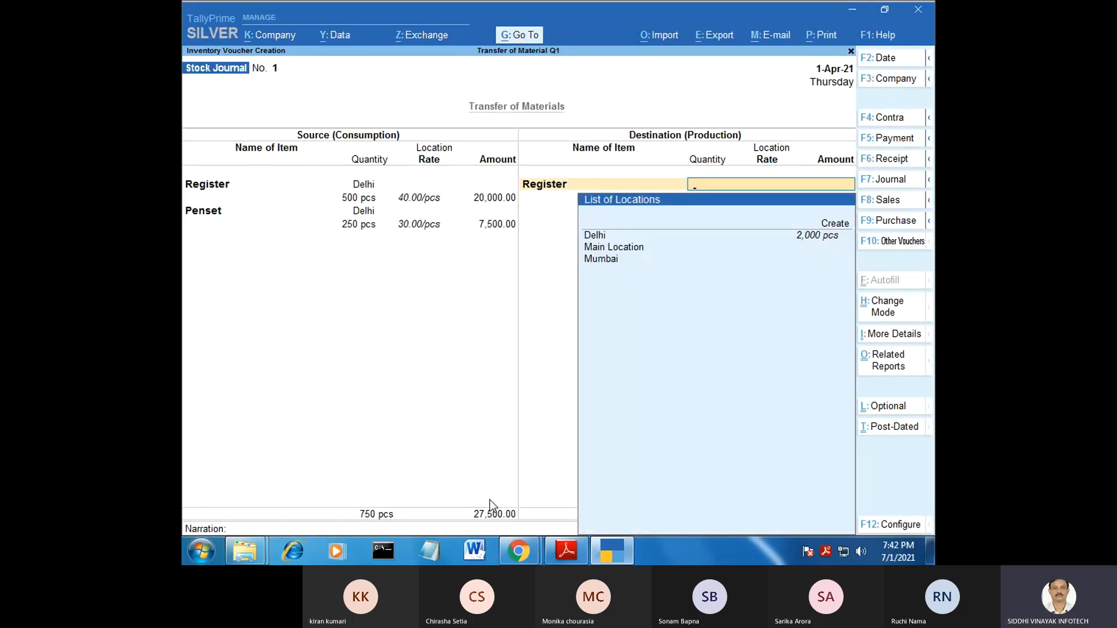
key(Down)
key(Down)
key(Return)
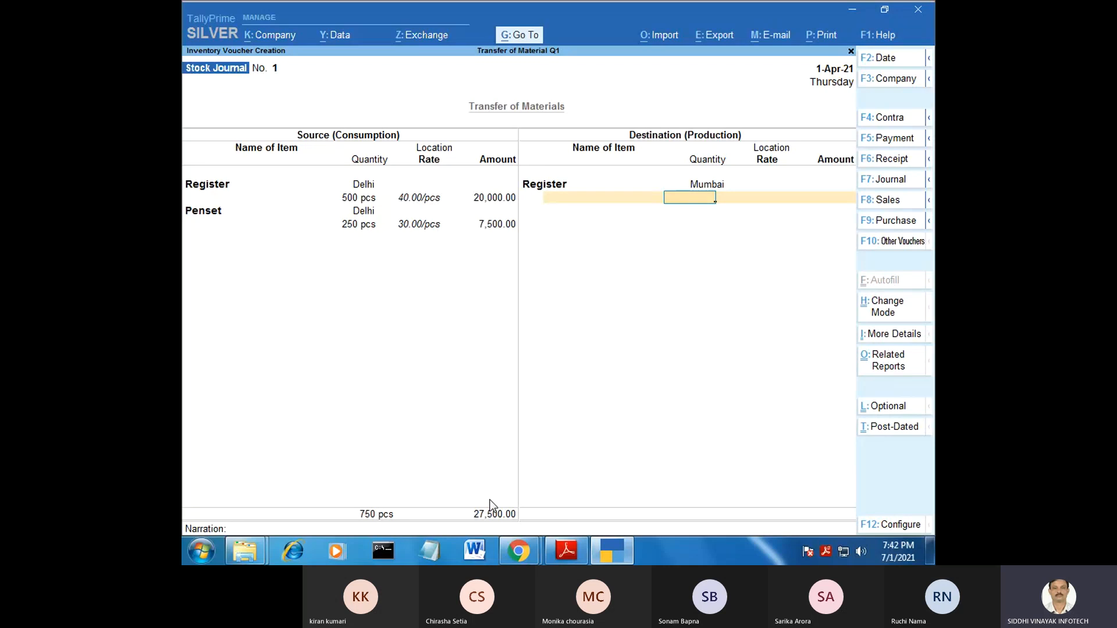
text(500)
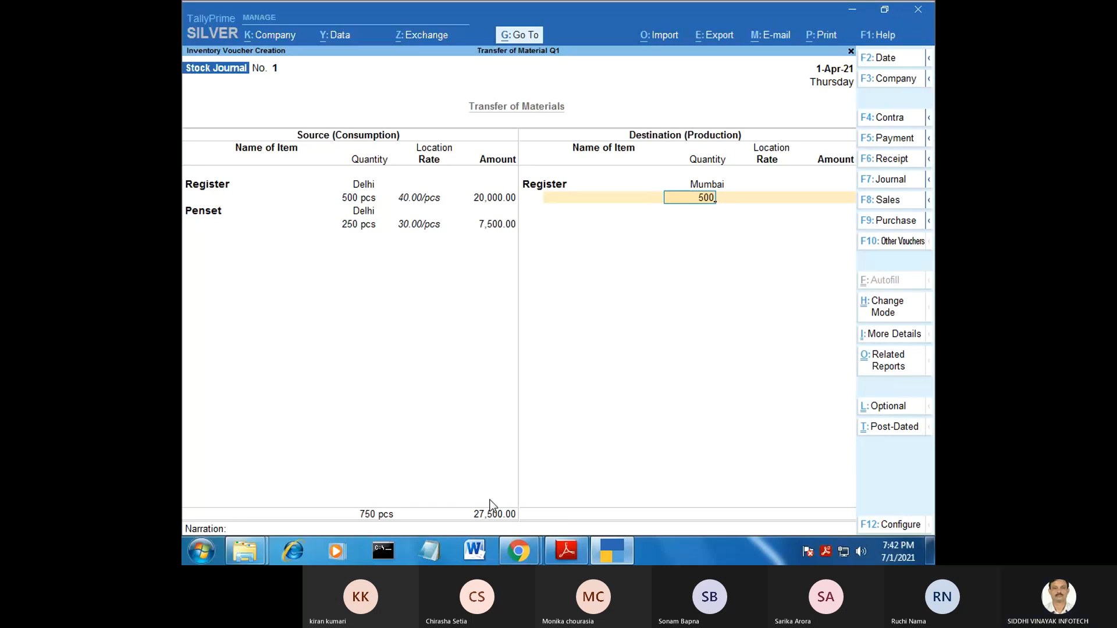
key(Return)
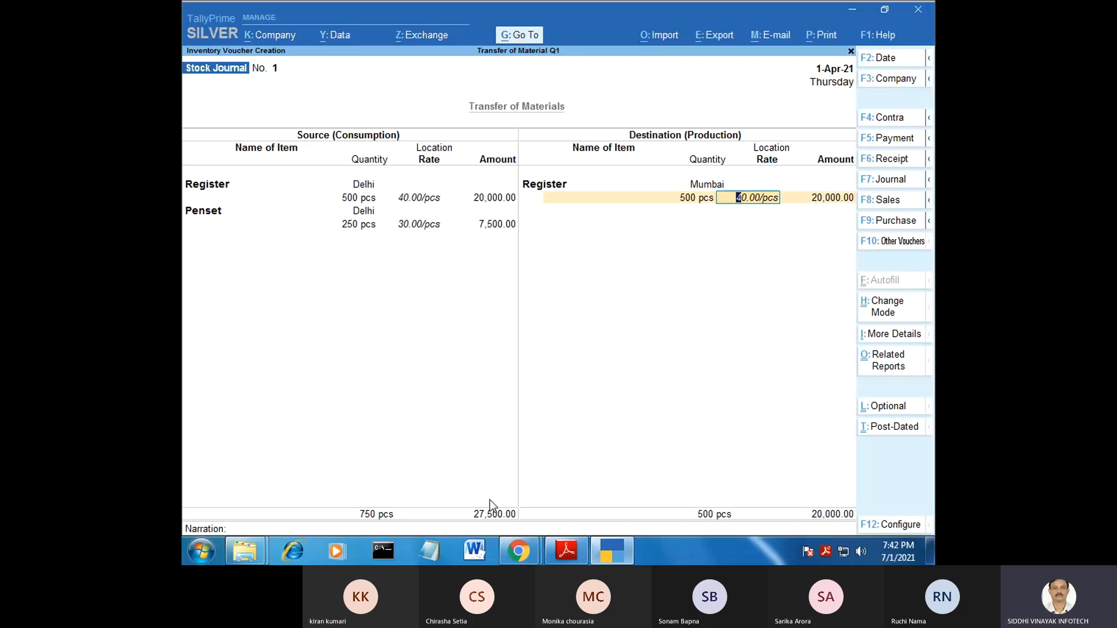
key(Return)
key(Return)
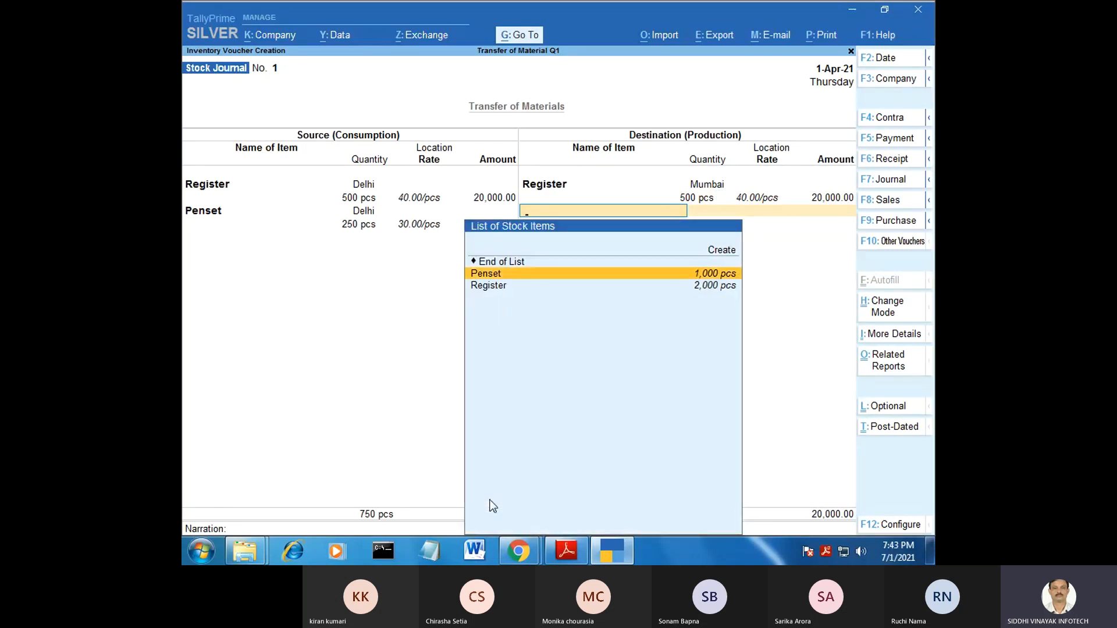
Add Penset as the second destination item with 250 pcs into Mumbai, accepting the default rate and amount.
key(Return)
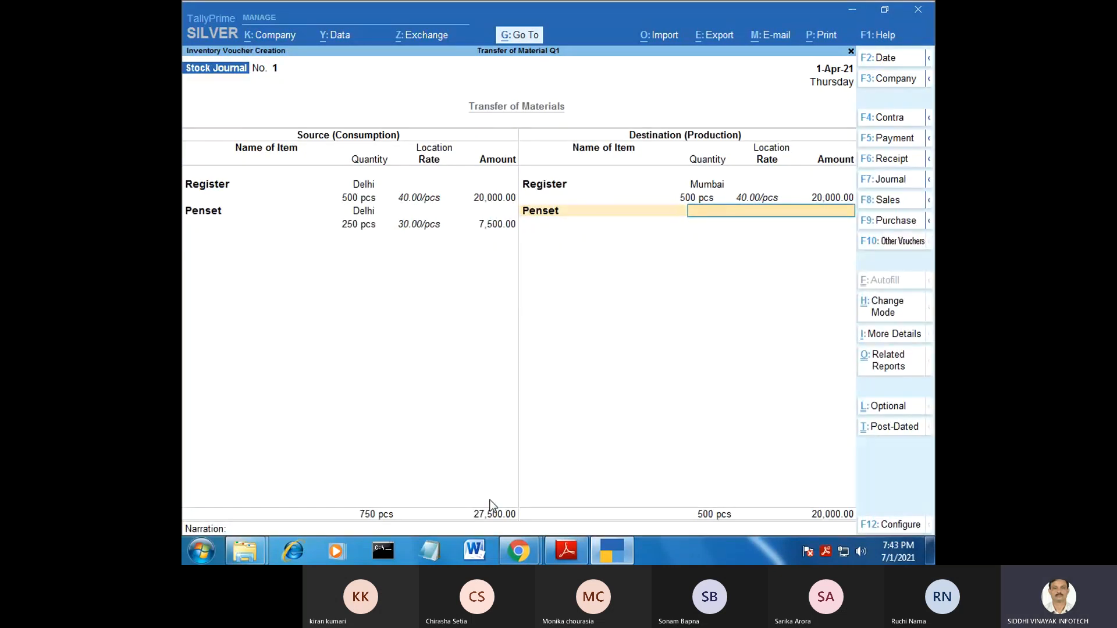
key(Down)
key(Down)
key(Down)
key(Down)
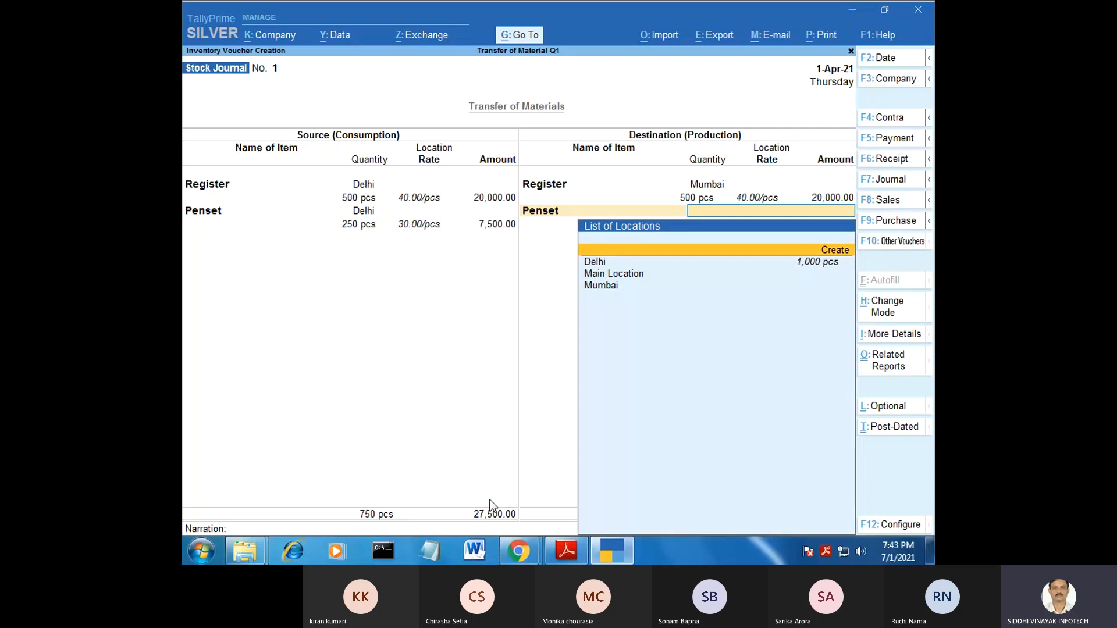
key(Return)
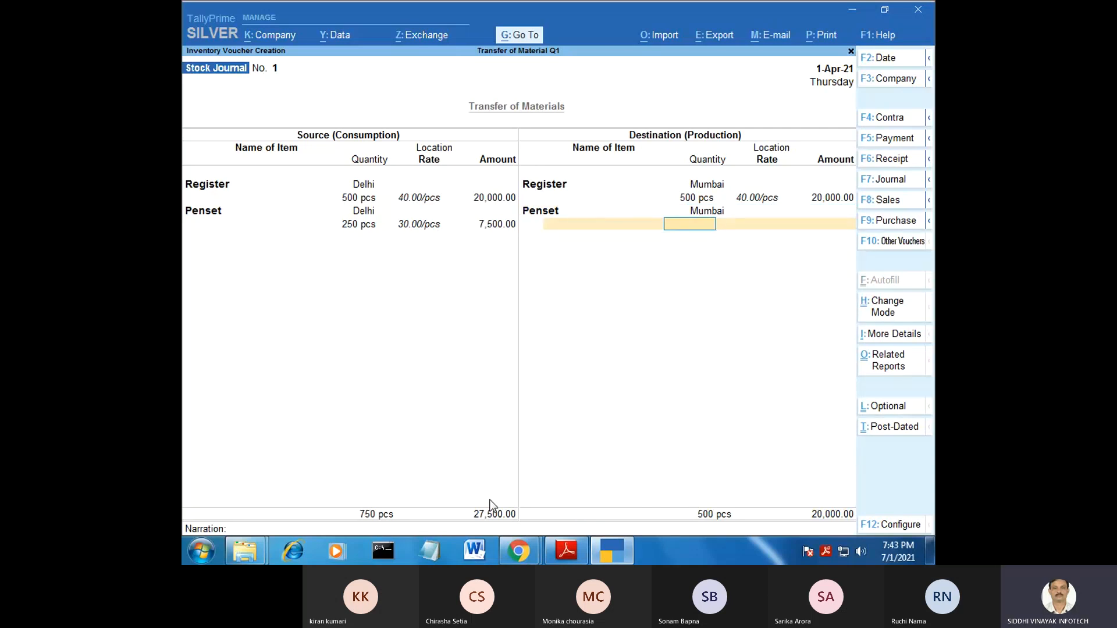
text(250)
key(Return)
key(Return)
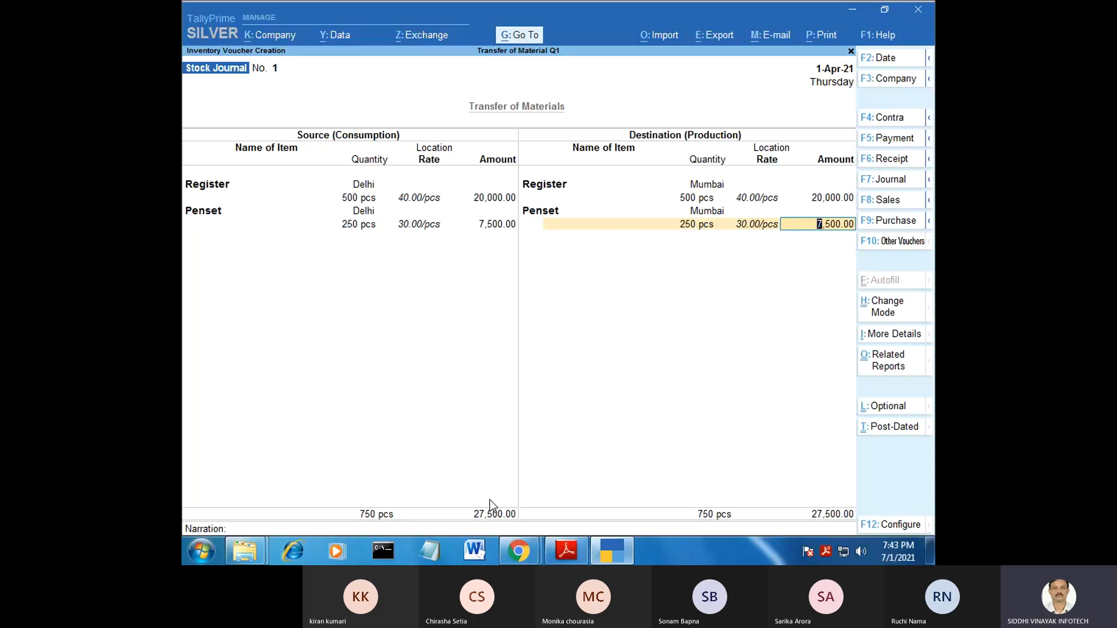
key(Return)
End the destination list, leave the narration empty, save the stock journal and return to the Gateway of Tally.
key(Return)
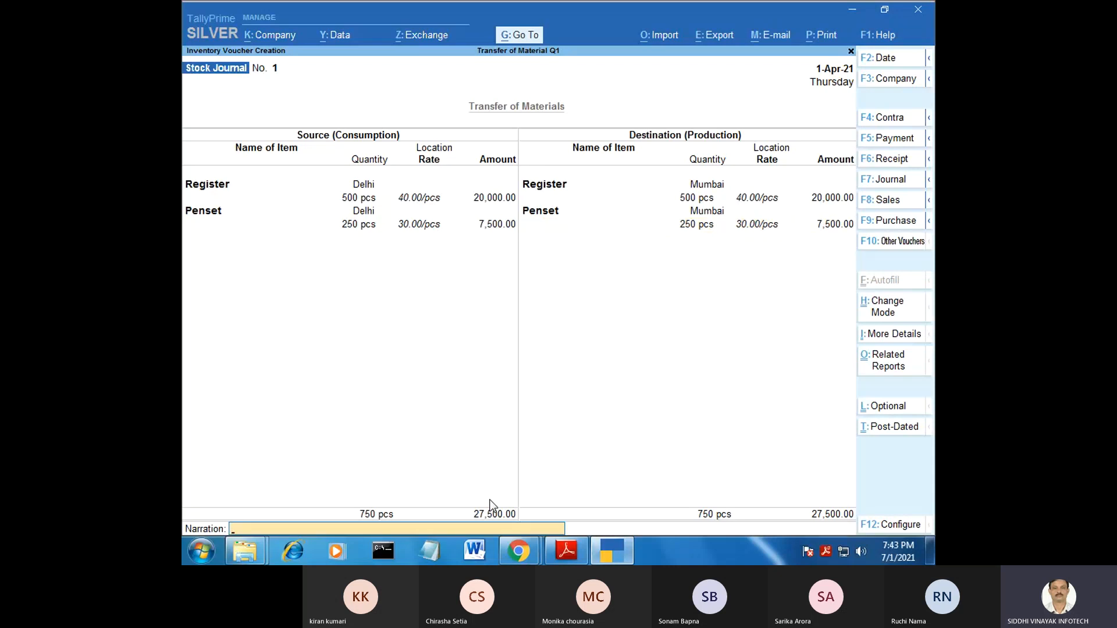
key(Return)
key(y)
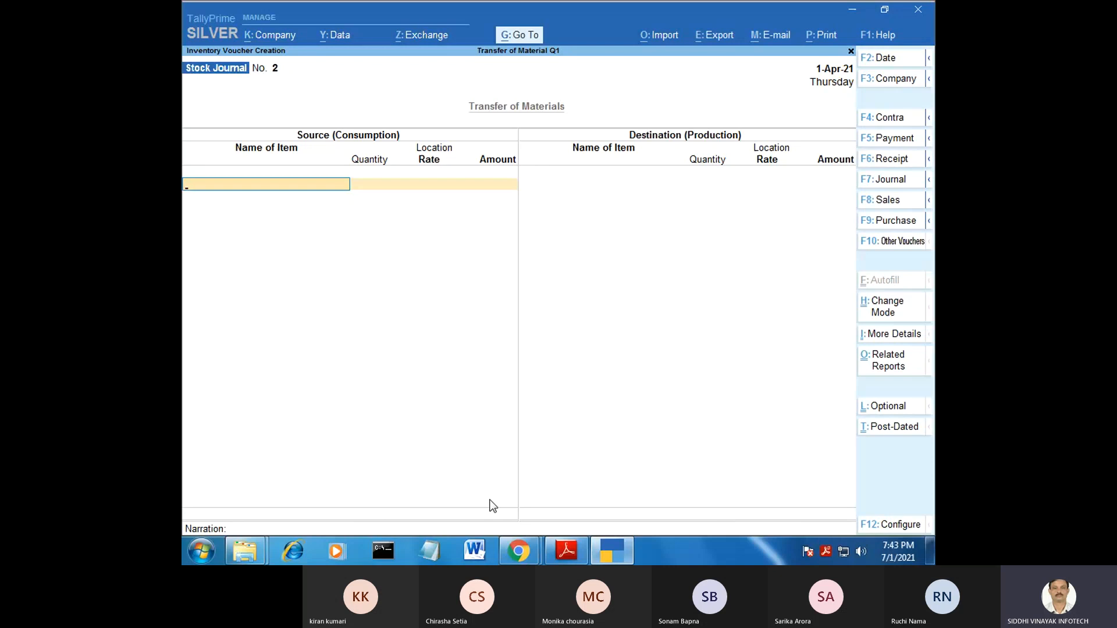
key(Escape)
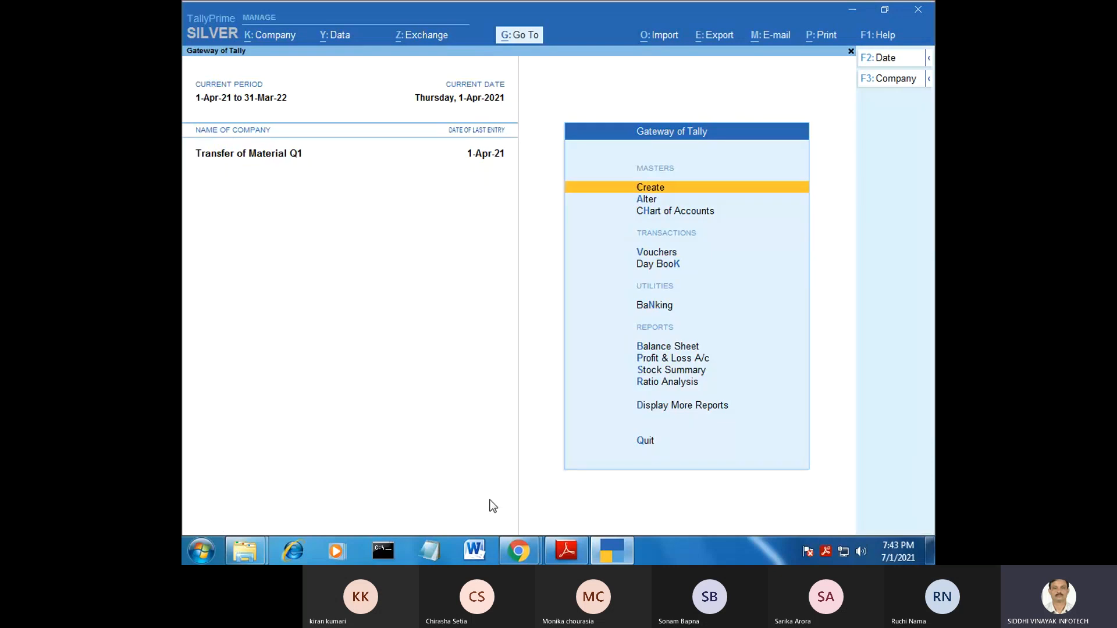
Open the Stock Summary report and expand it to show each item's balance by godown.
key(Down)
key(s)
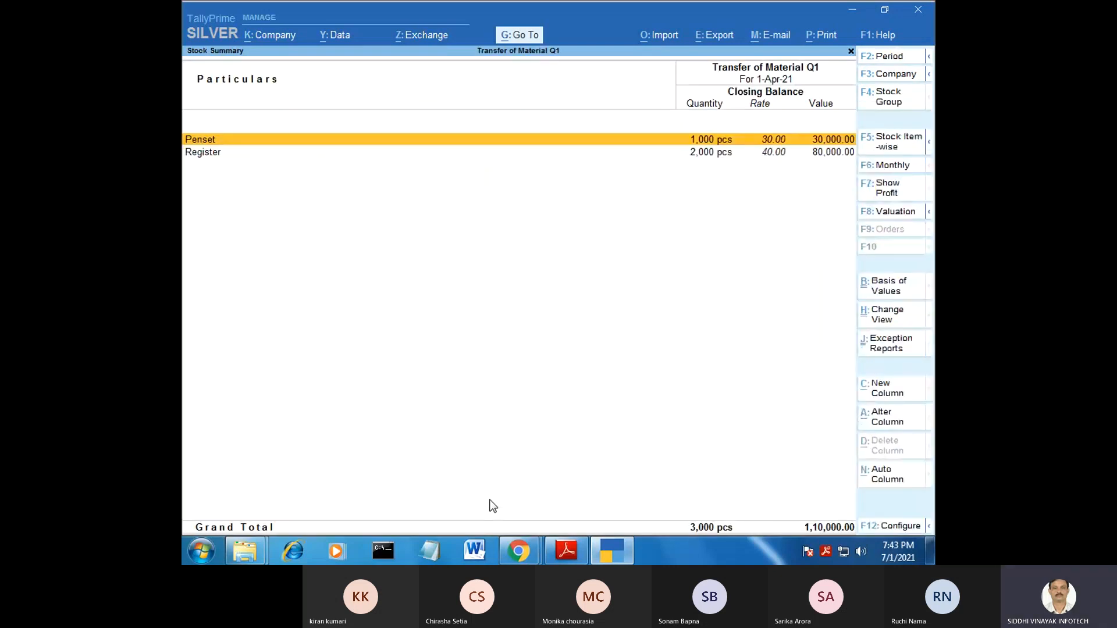
key(alt+F5)
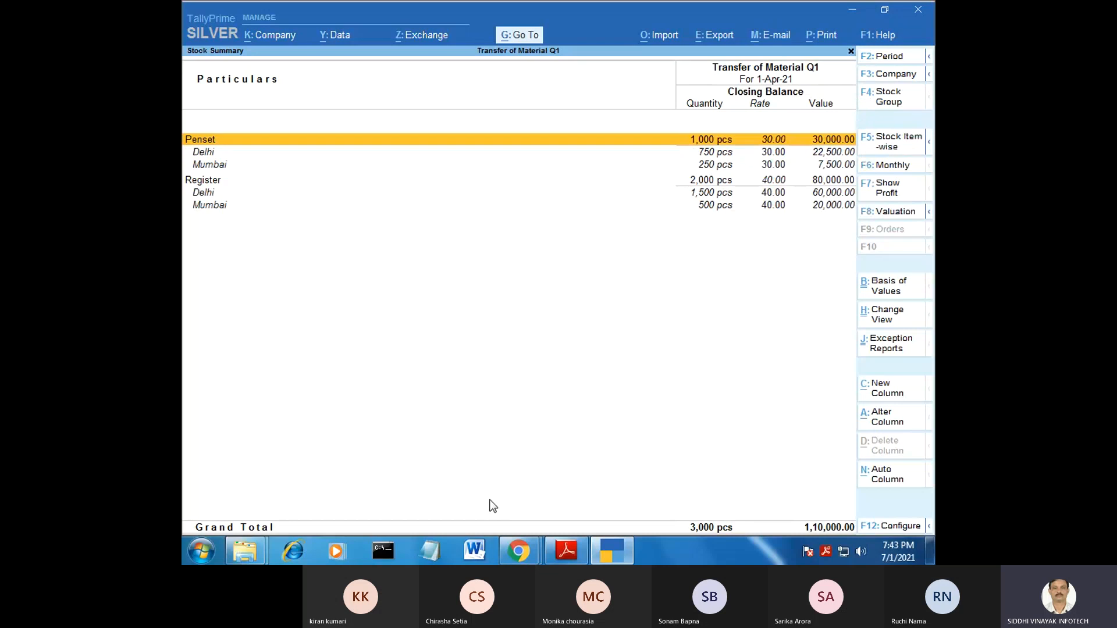
Examine the Delhi and Mumbai closing quantities of Penset and Register, and close the Stock Summary.
click(230, 154)
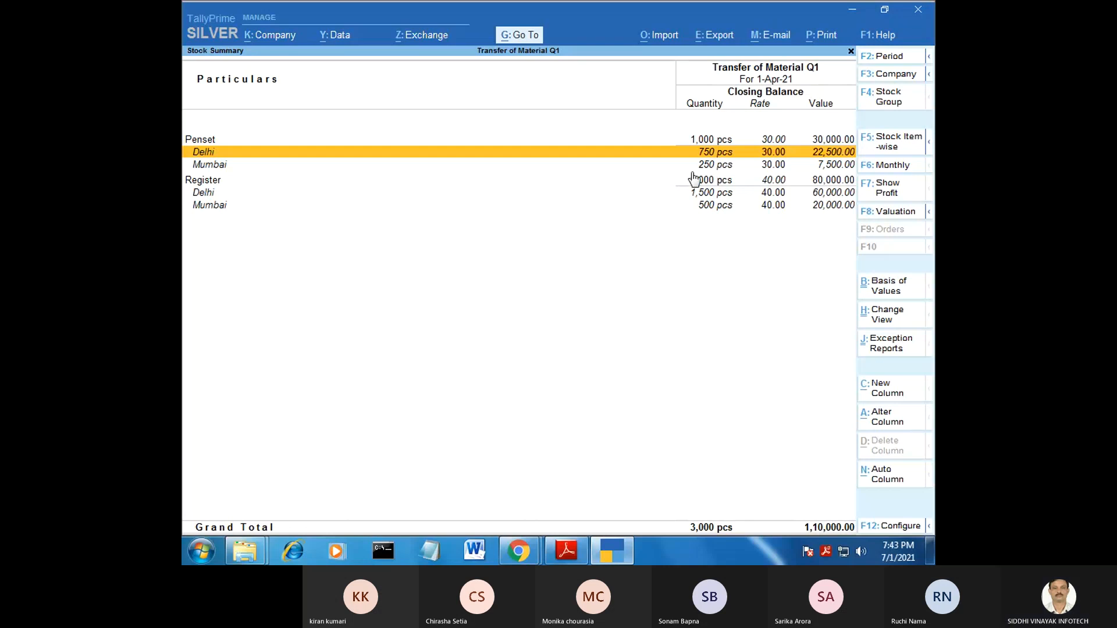
click(706, 166)
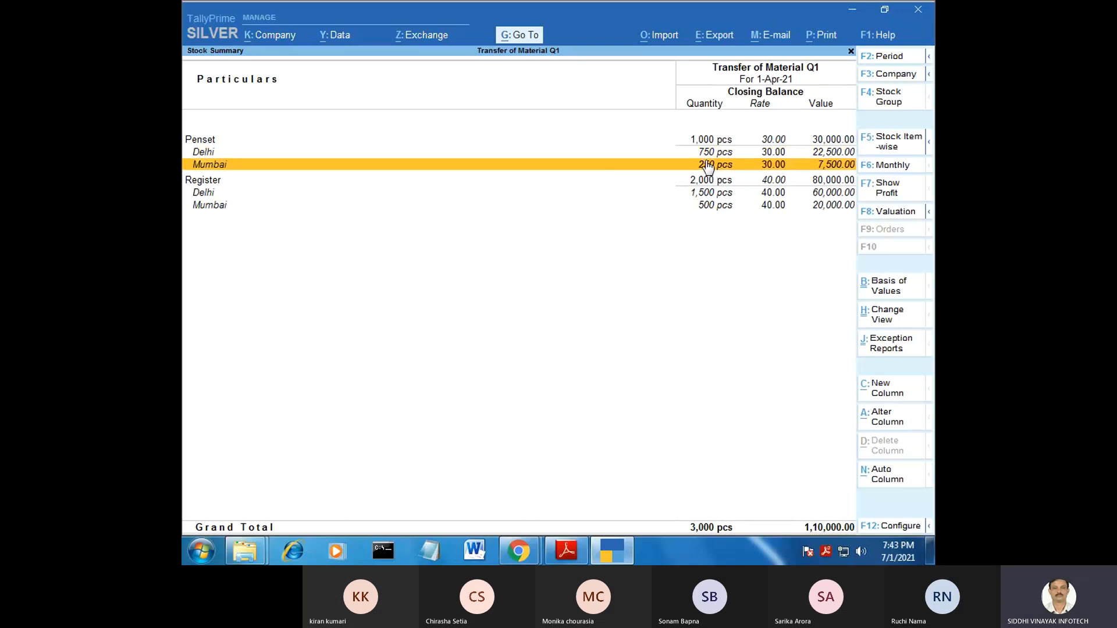
click(708, 152)
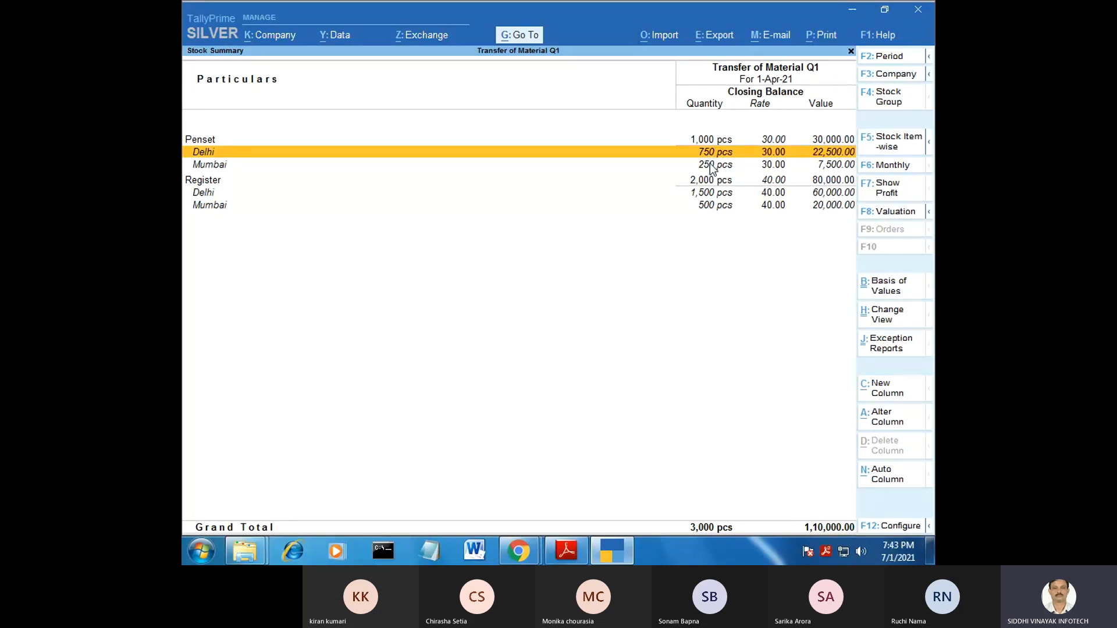
click(710, 165)
click(714, 154)
click(717, 183)
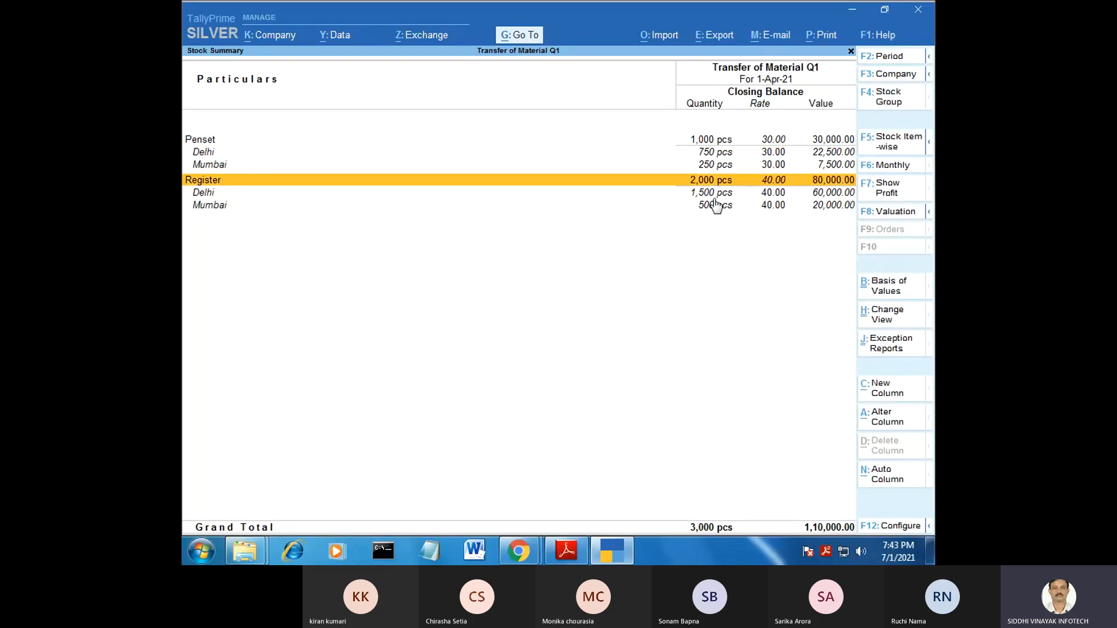
click(712, 207)
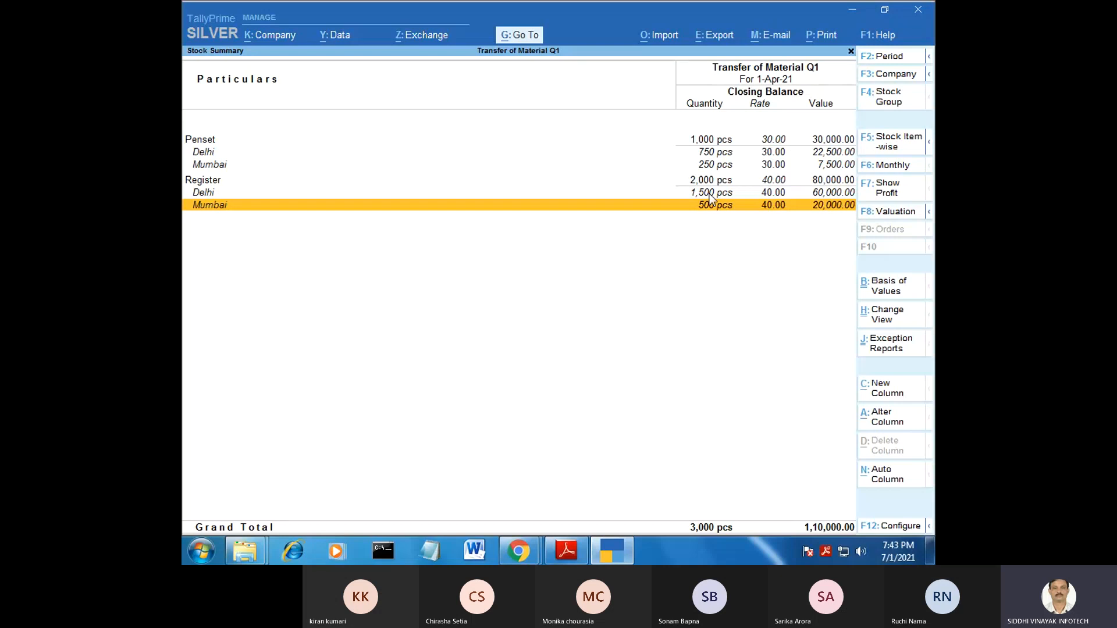
click(711, 195)
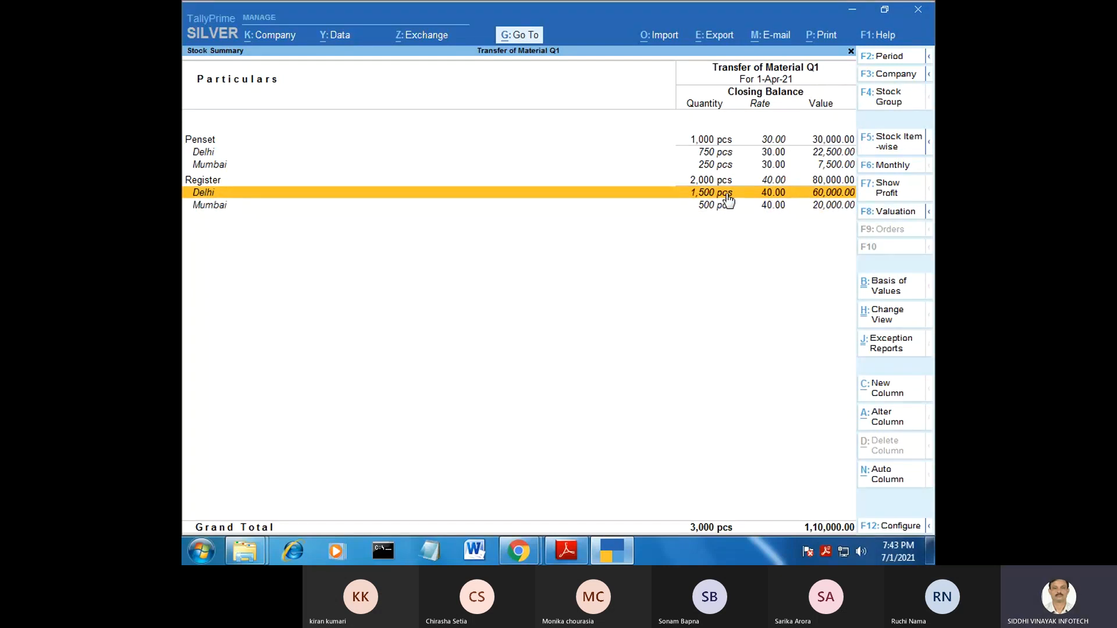
key(Escape)
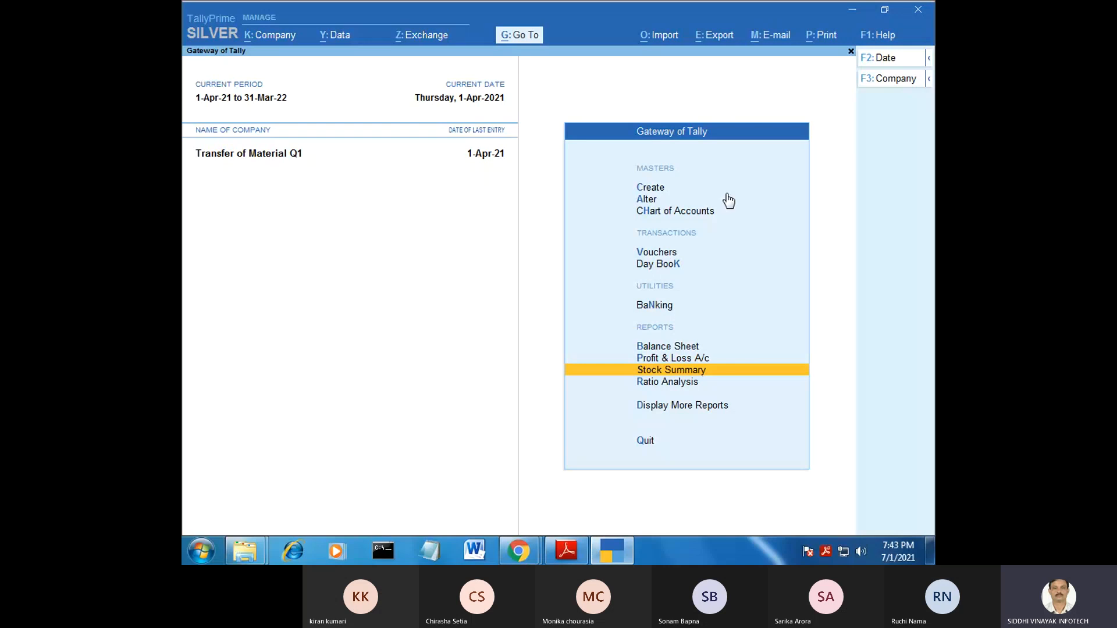
Open a new Sales voucher, and read the Q-1 sales details in Stock_Transfer_Details.pdf in Adobe Reader before returning to TallyPrime.
key(Up)
key(Up)
key(Up)
key(v)
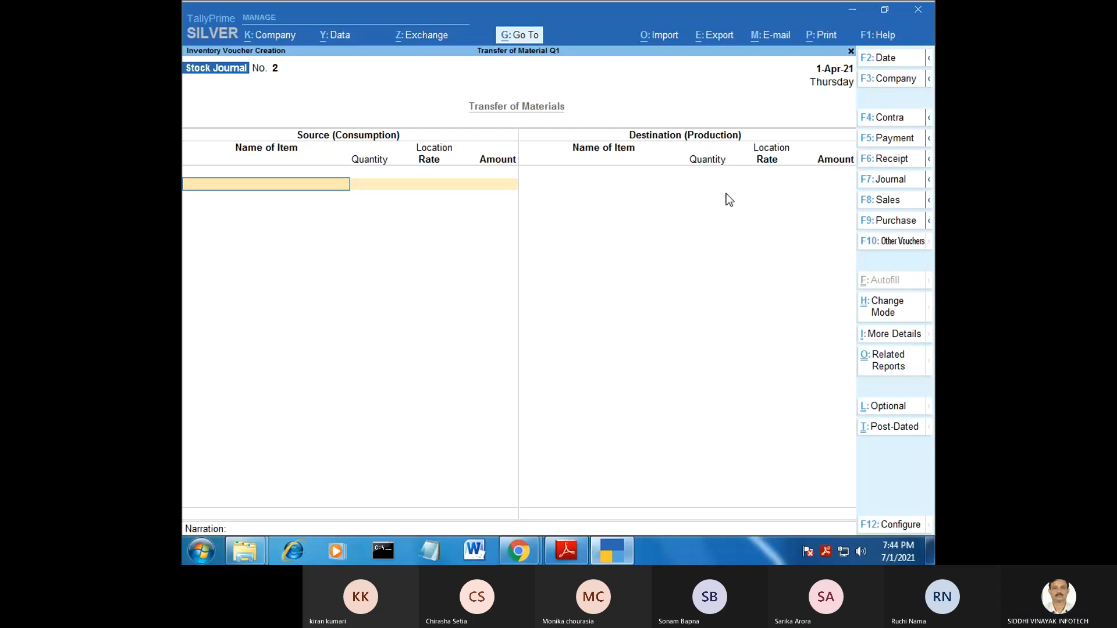
key(F8)
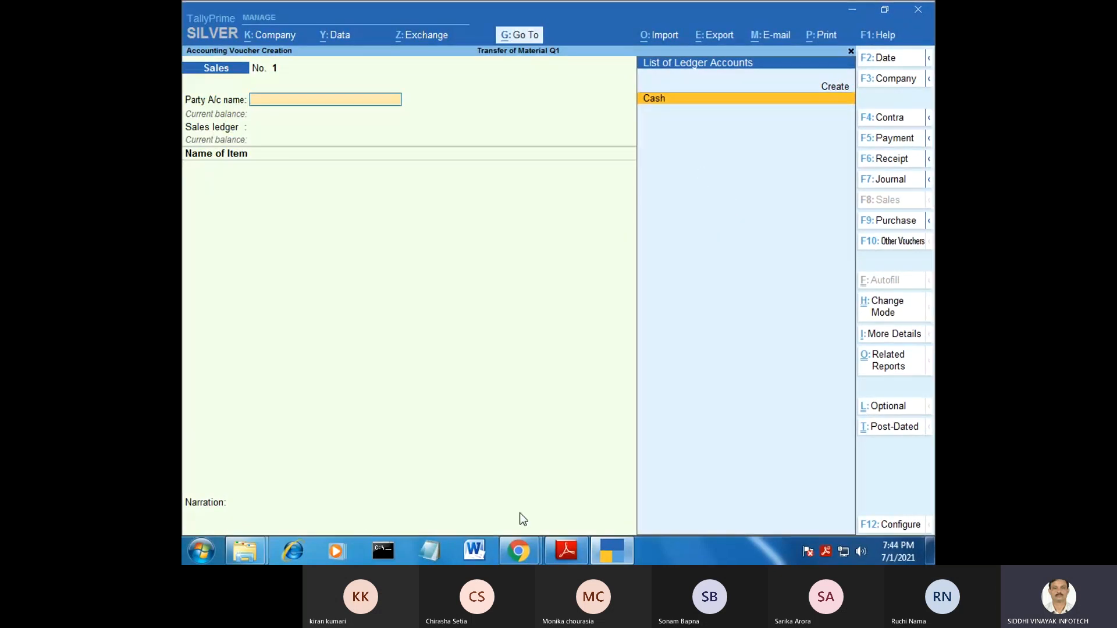
click(564, 550)
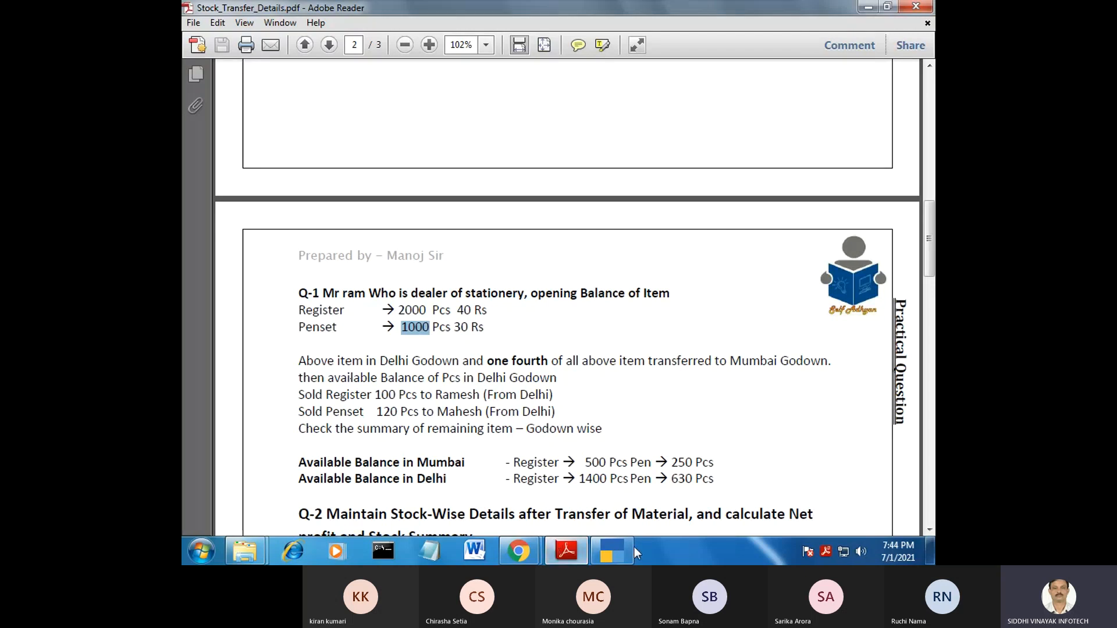
click(563, 553)
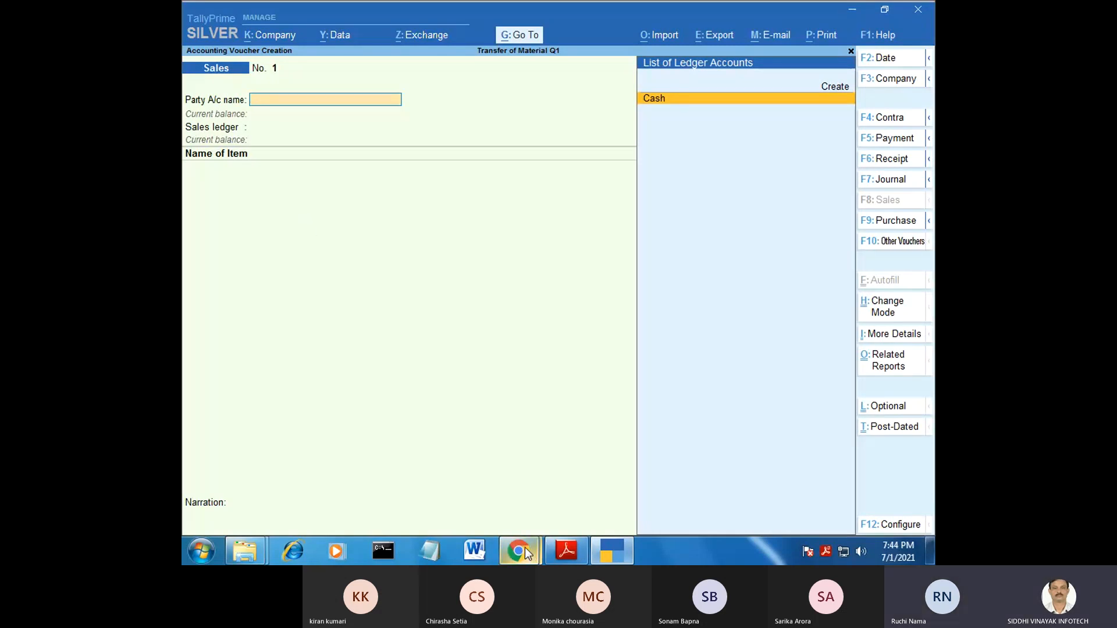
mouse_move(525, 547)
click(485, 463)
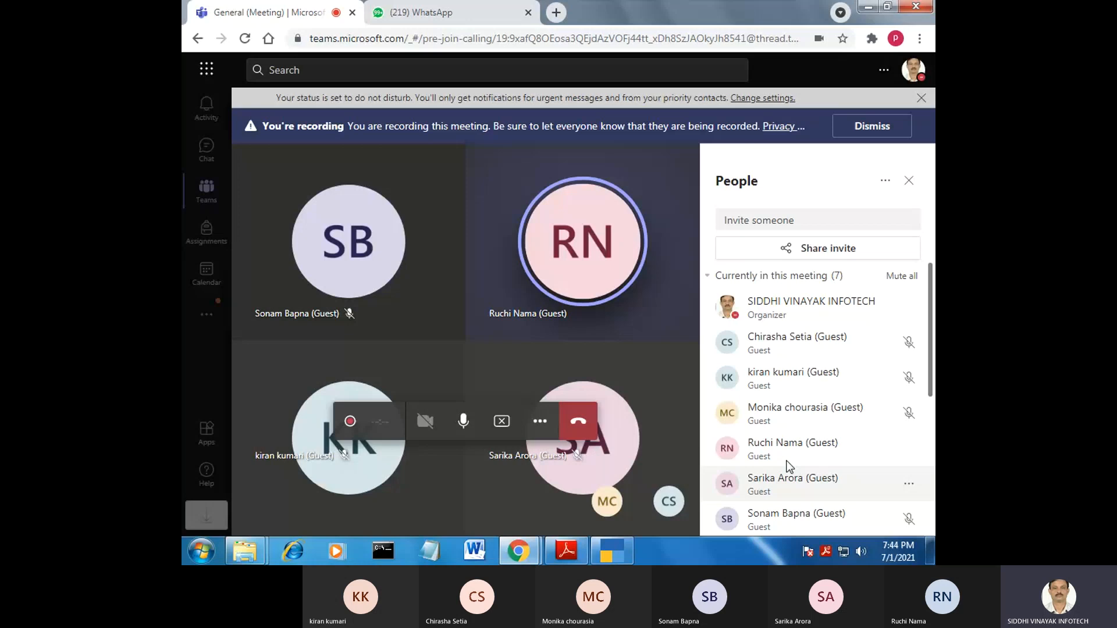
click(611, 551)
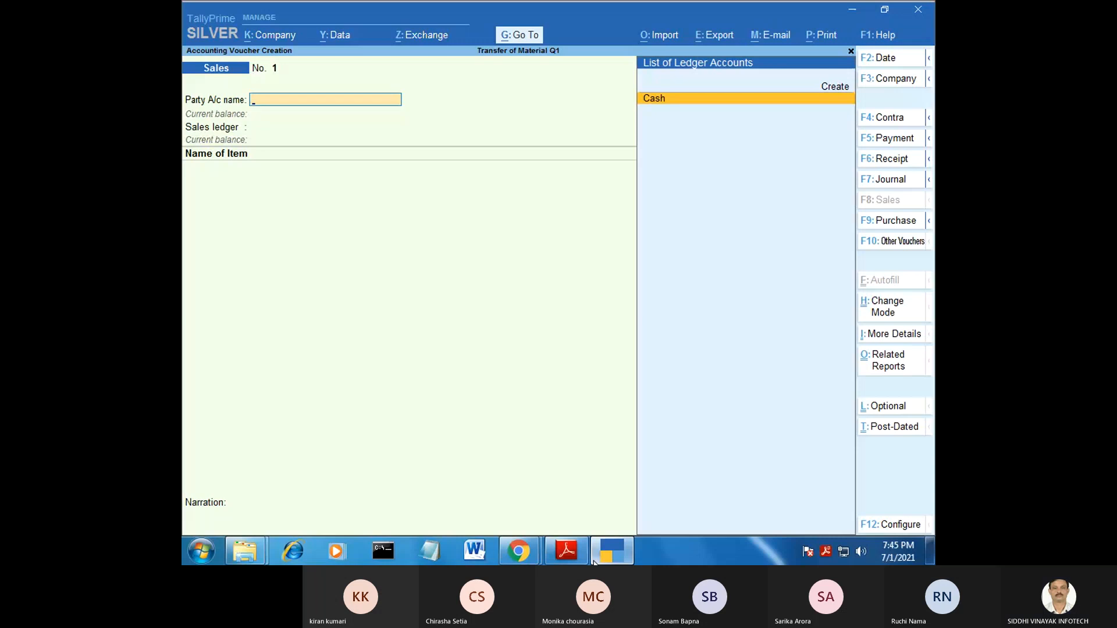
Check the Register buyer in Stock_Transfer_Details.pdf in Adobe Reader, return to TallyPrime and start a new party ledger with that buyer's name.
click(575, 548)
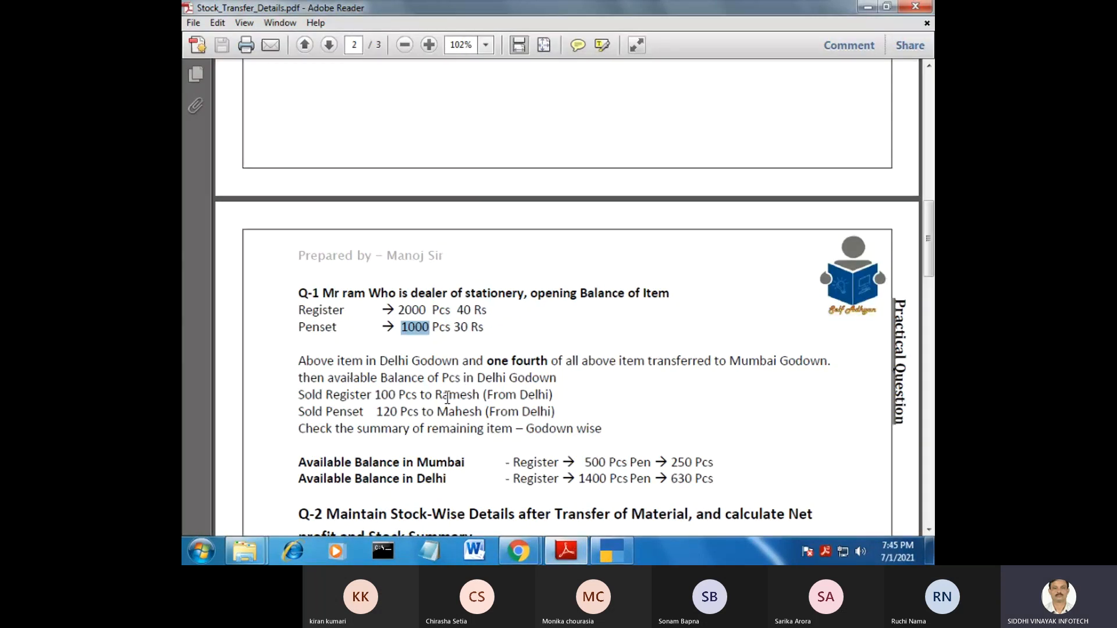
click(576, 553)
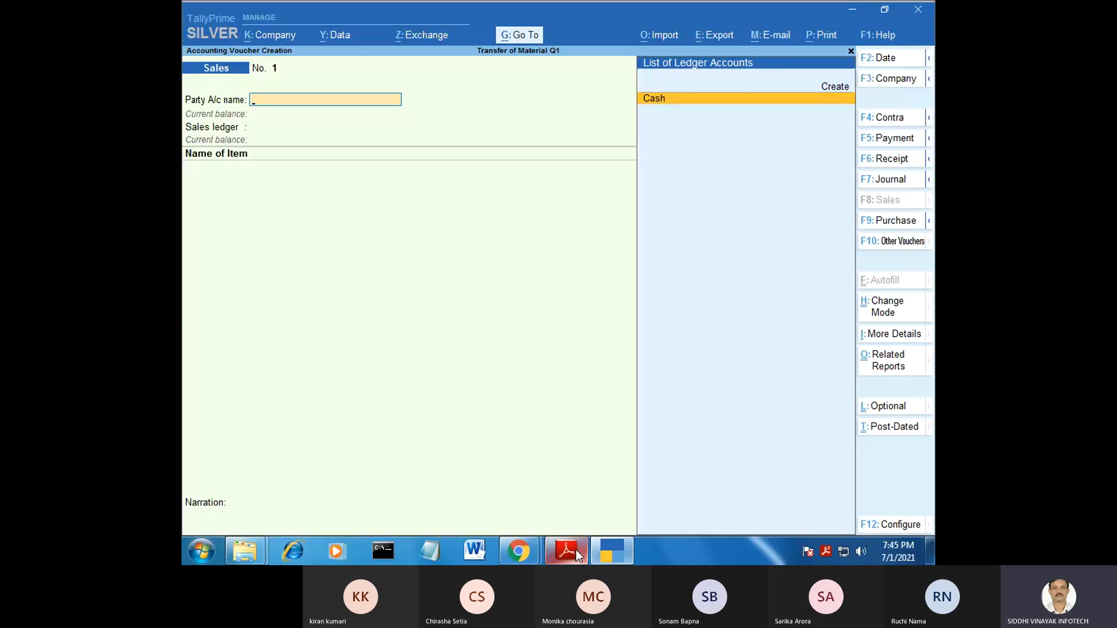
key(alt+c)
text(Ra)
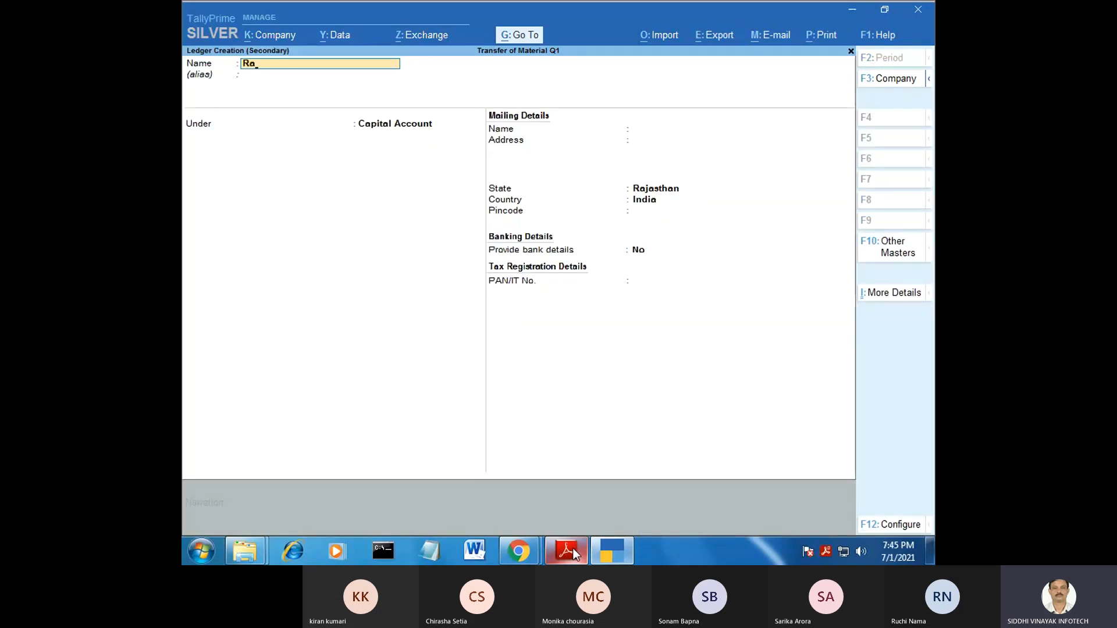
text(mes)
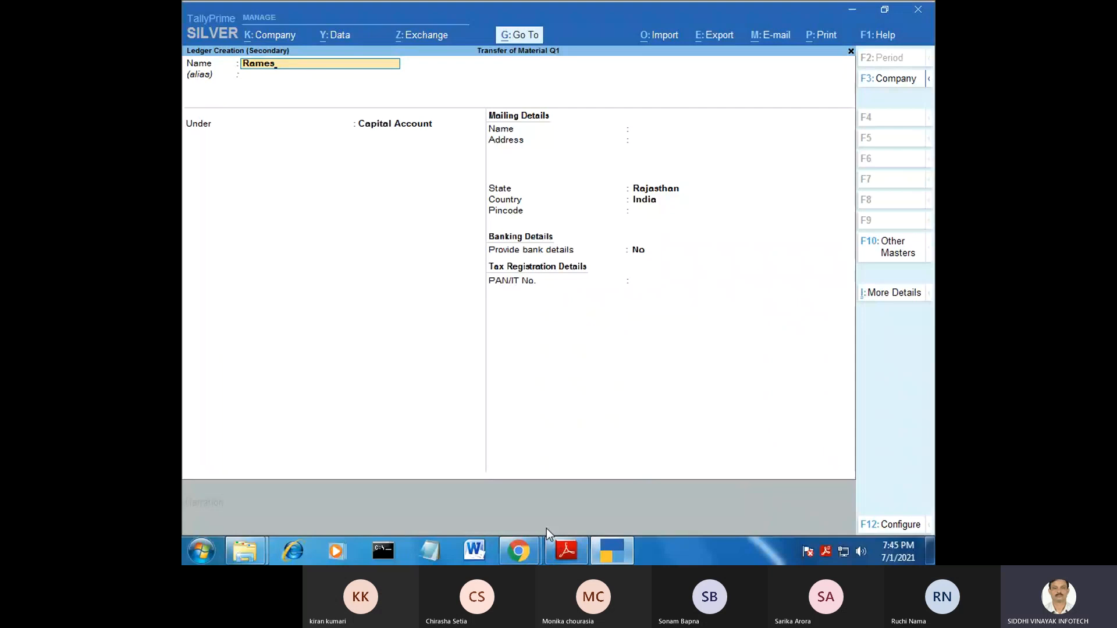
text(h)
key(Return)
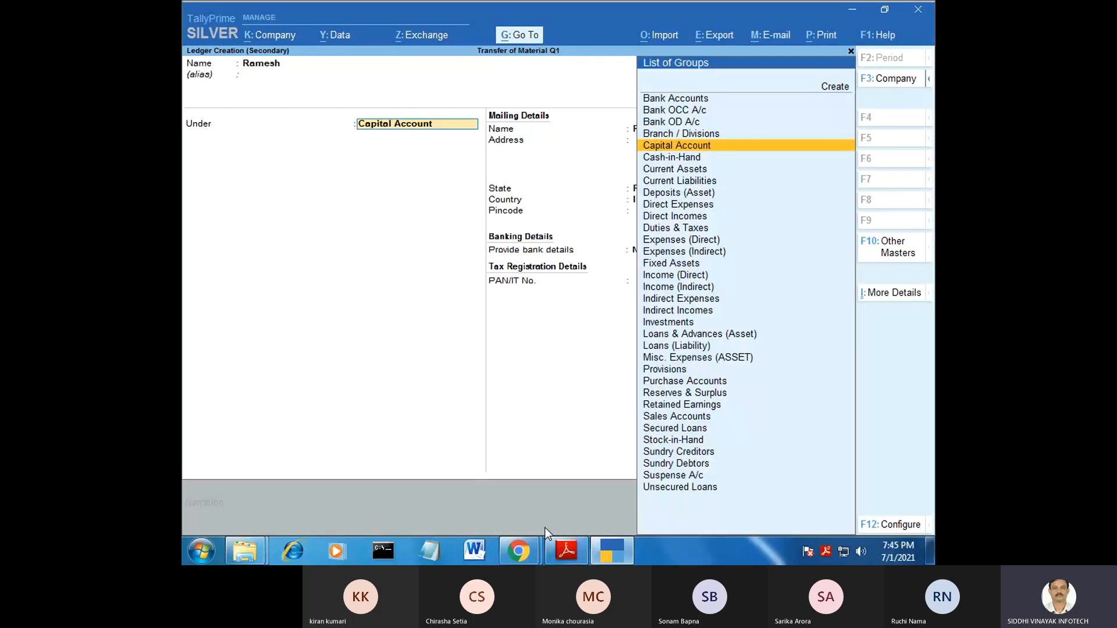
Place the buyer's ledger under Sundry Debtors, keep the remaining fields at their defaults and save the ledger.
text(S)
key(Down)
key(Down)
key(Down)
key(Down)
key(Down)
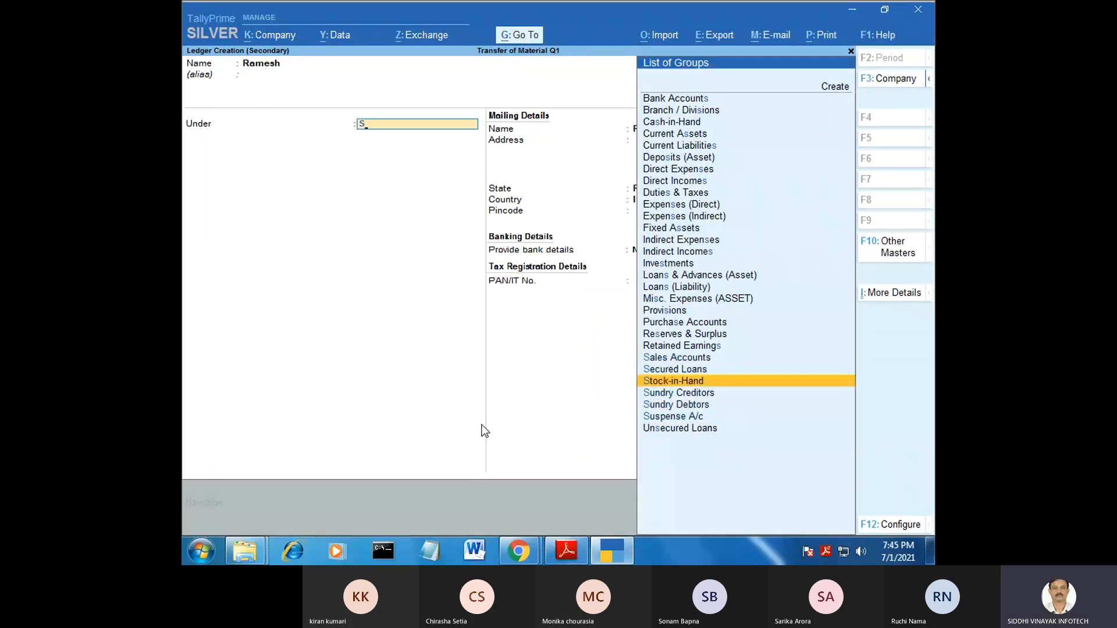
key(Return)
key(Return)
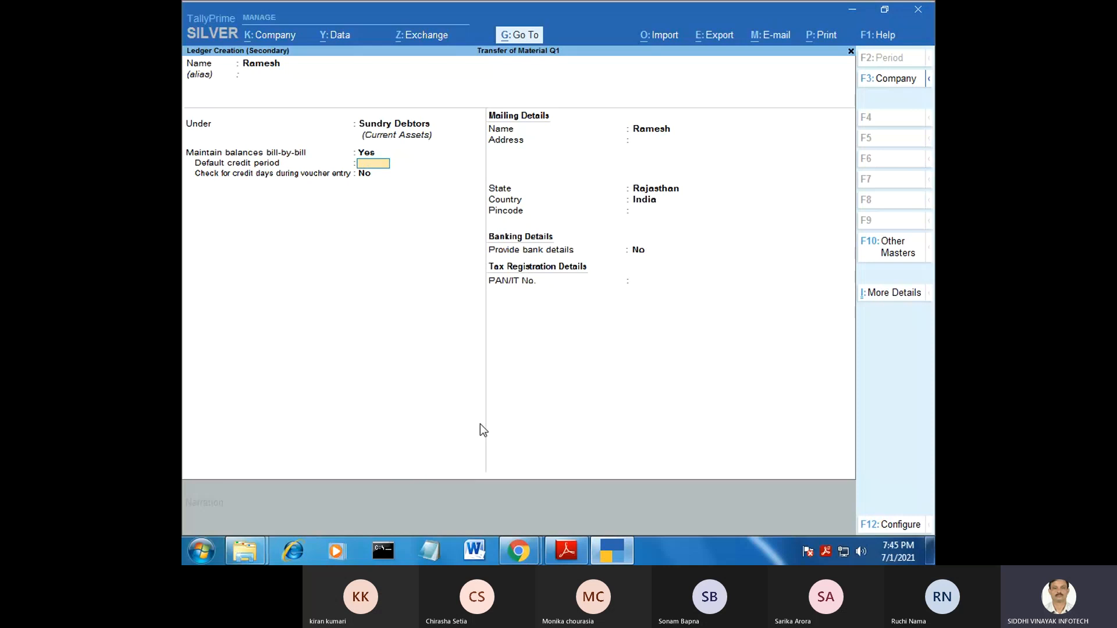
key(Return)
key(Return)
key(Return)
key(Return)
key(Return)
key(Return)
key(Return)
key(Return)
key(Return)
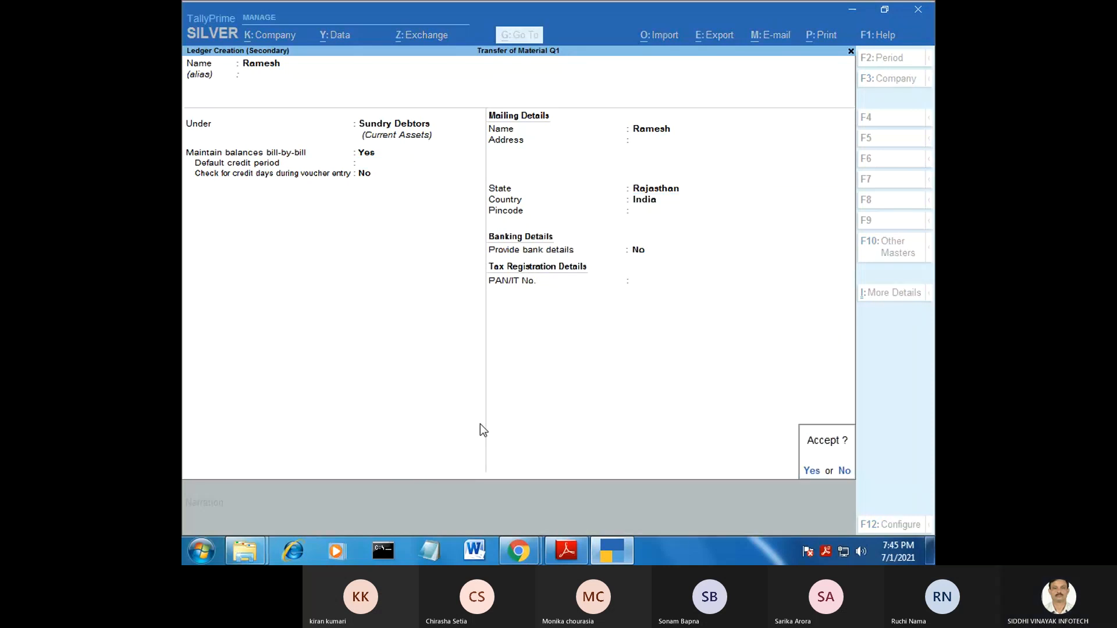
key(Return)
Leave the dispatch details empty and accept the default party details for the buyer.
key(Return)
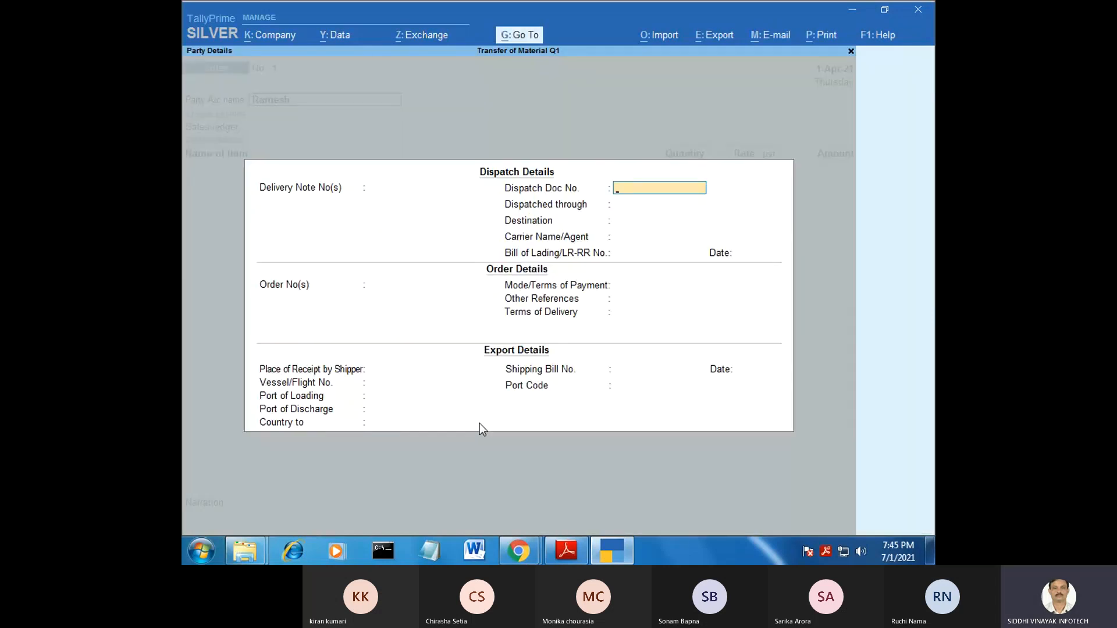
key(Escape)
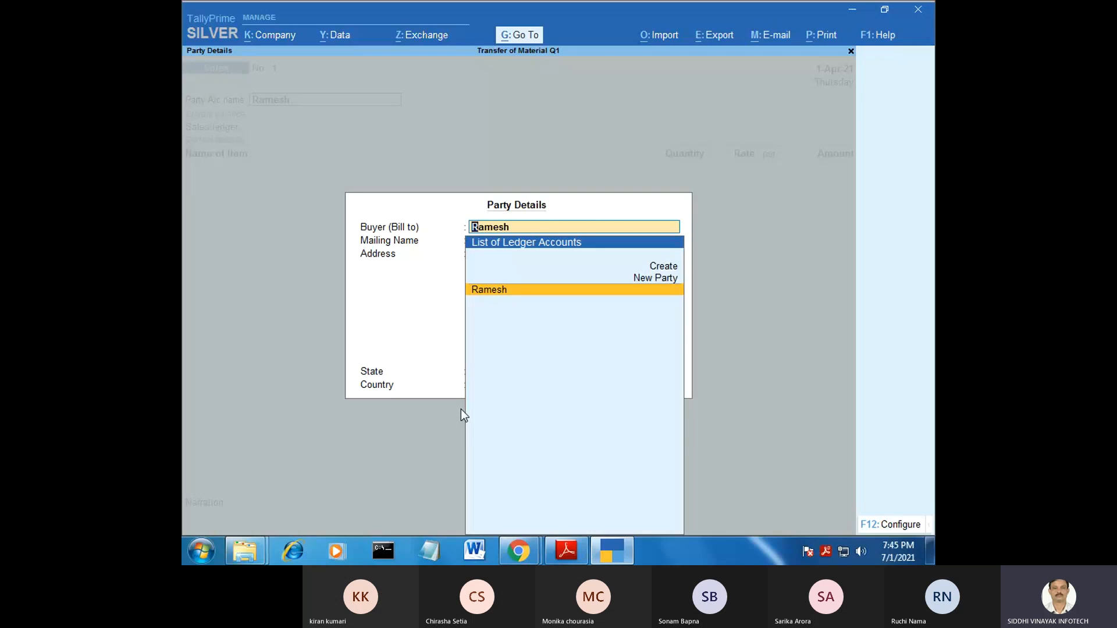
key(Return)
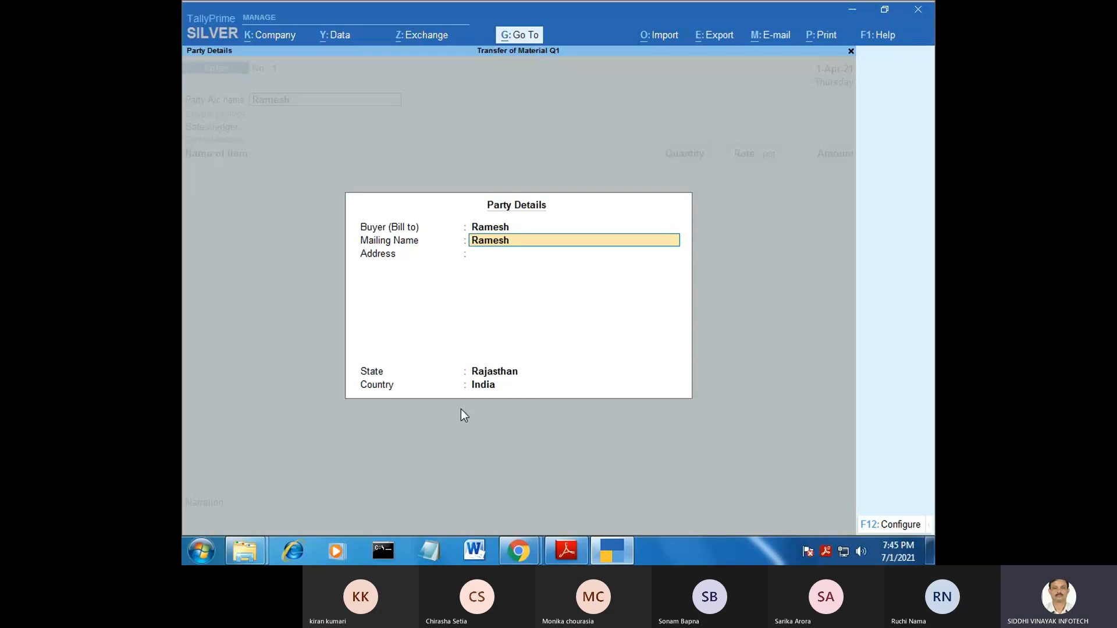
key(ctrl+a)
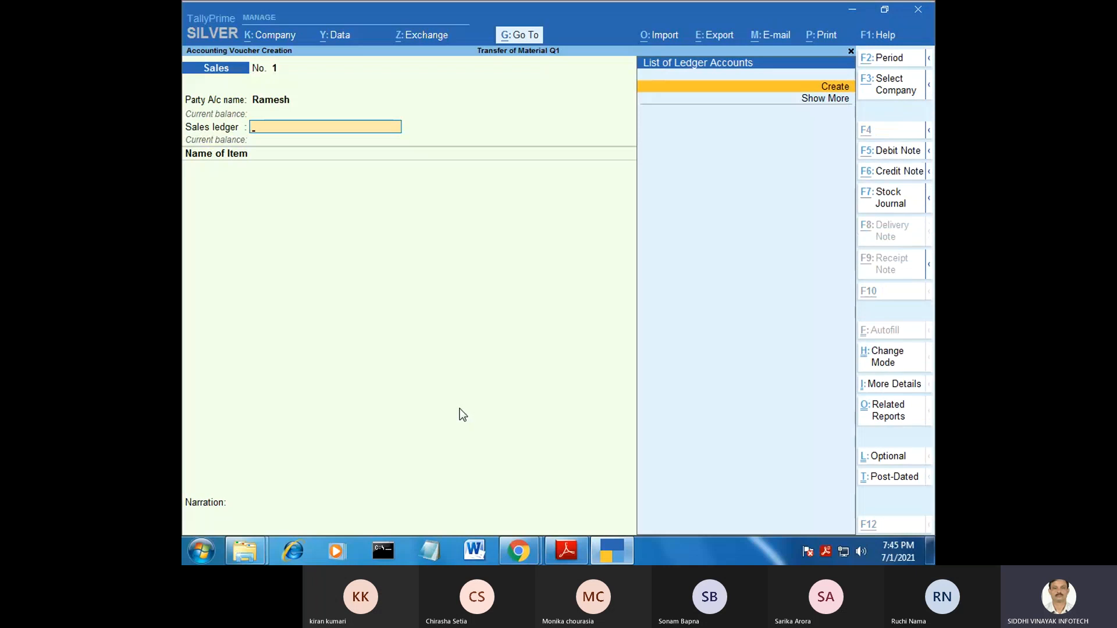
Create a sales ledger named Sales under Sales Accounts and use it as the voucher's sales ledger.
key(alt+c)
text(Sales)
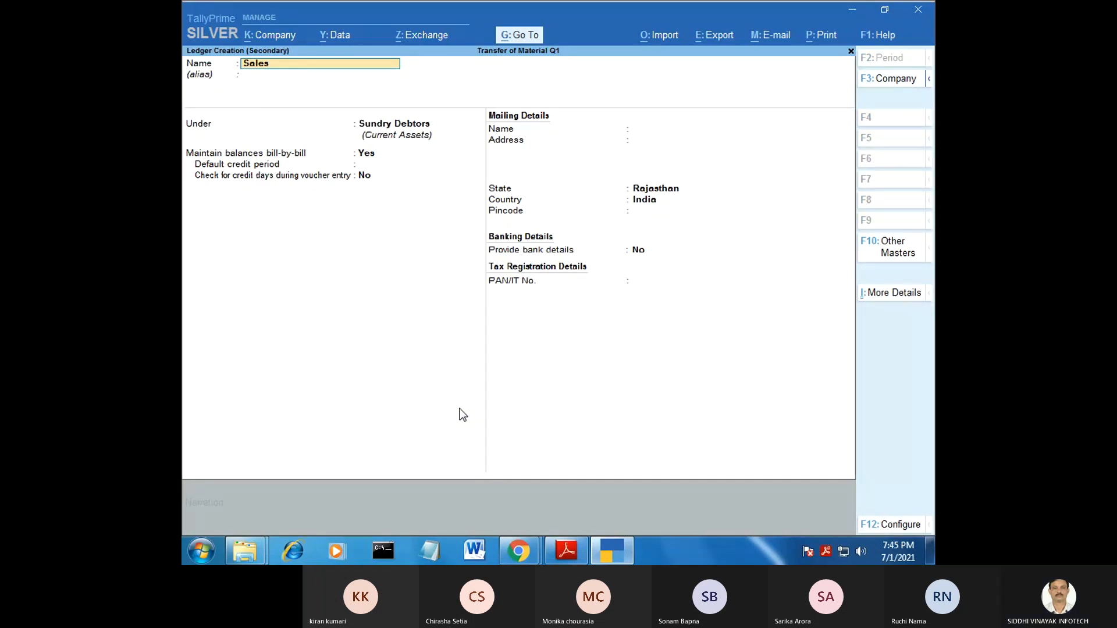
key(Return)
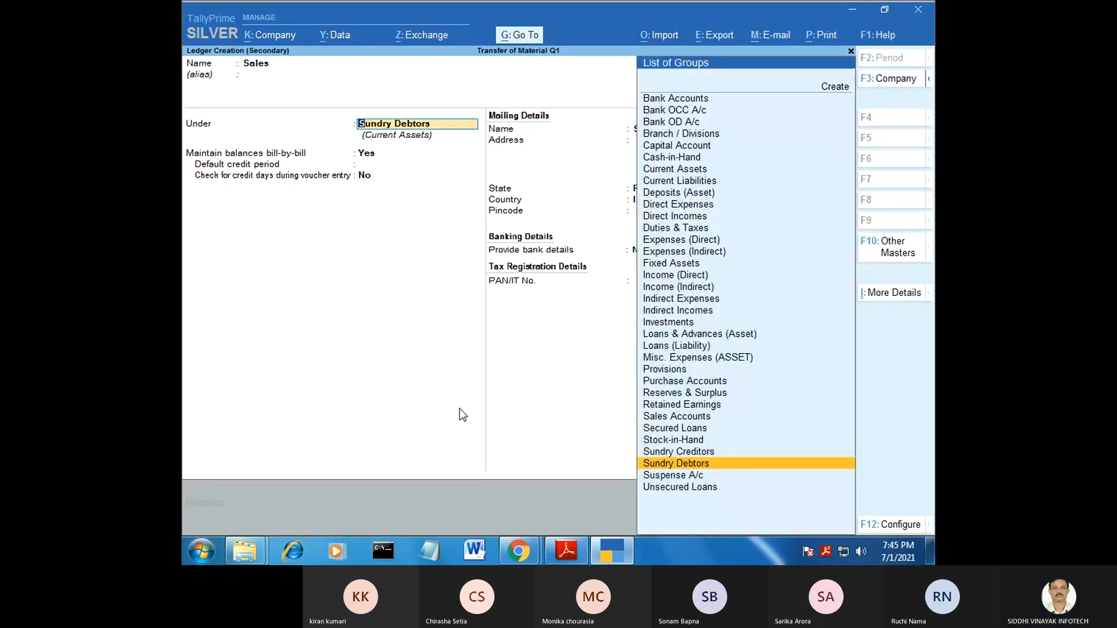
text(S)
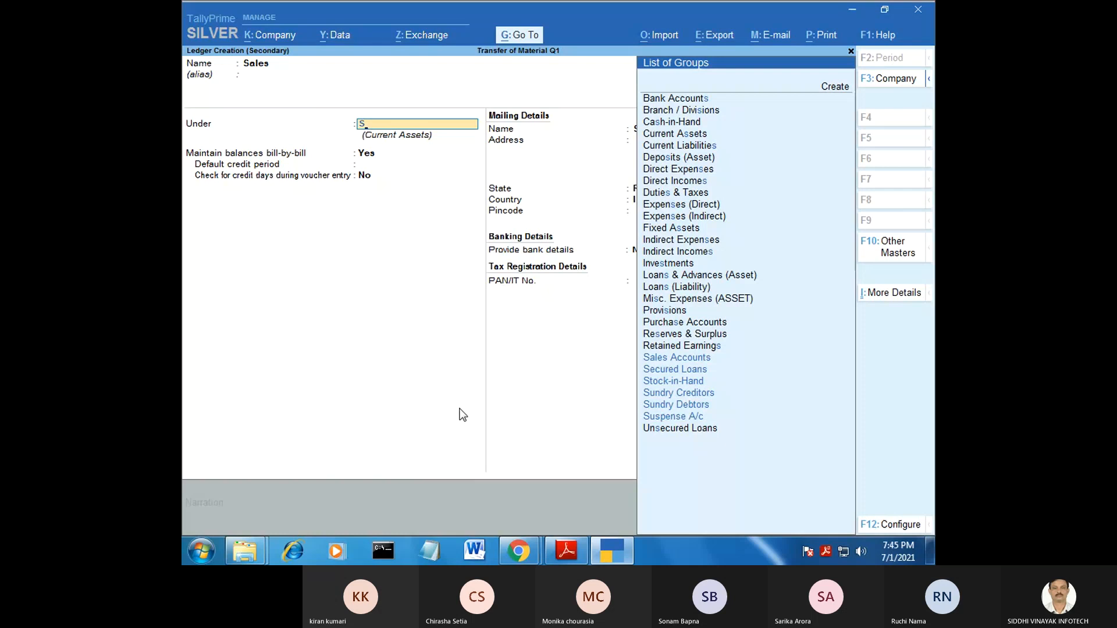
key(Down)
key(Up)
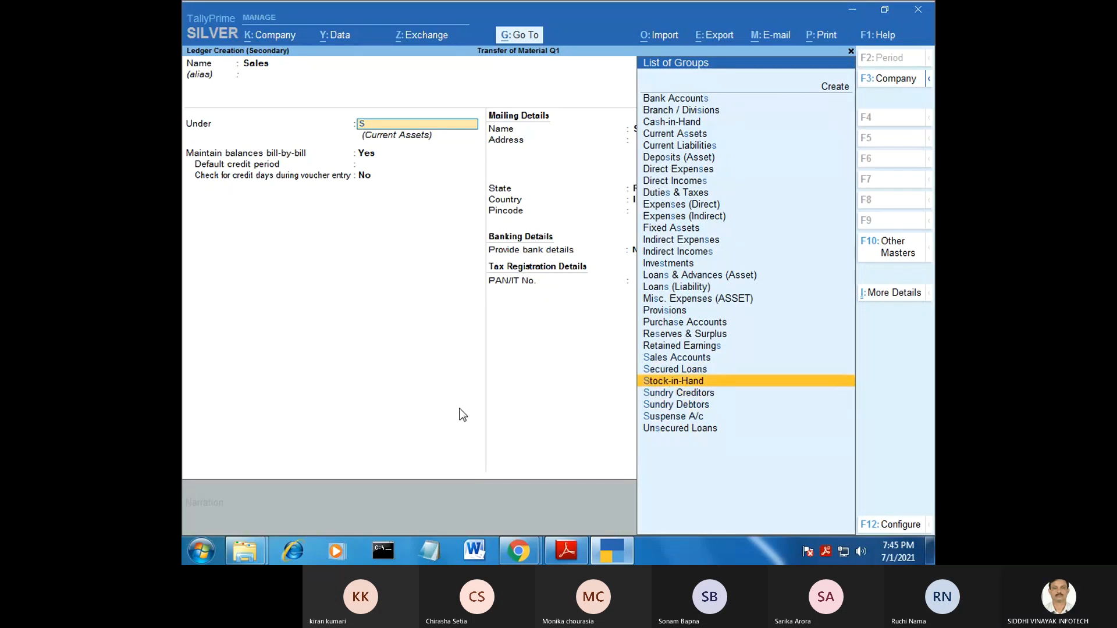
key(Up)
key(Return)
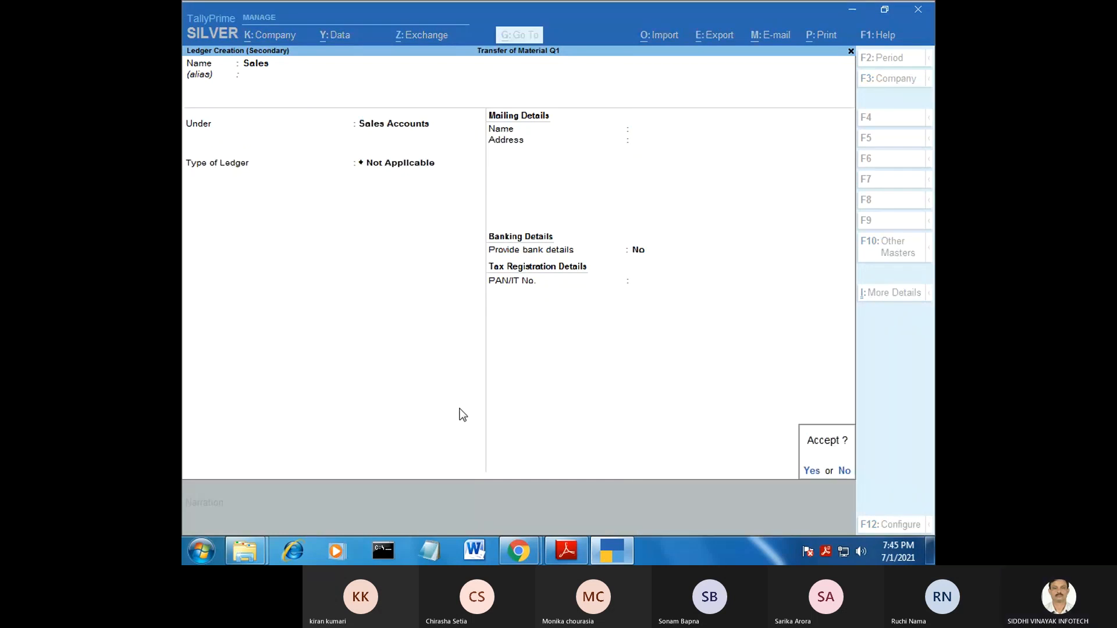
key(Return)
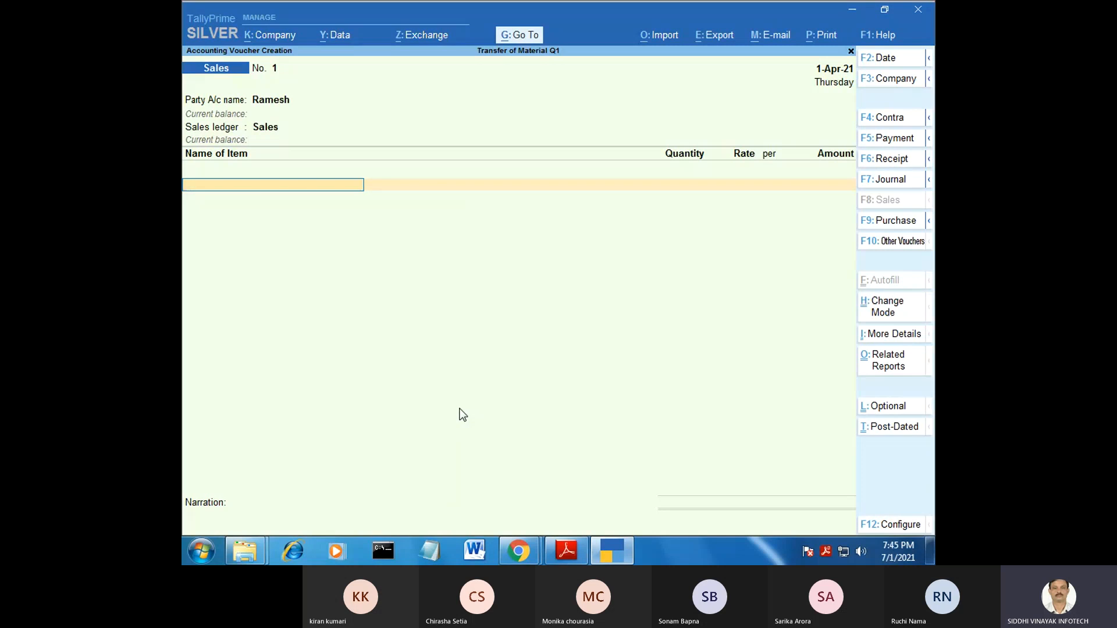
Add Register as the item sold and allocate it from the Delhi location.
key(Down)
key(Down)
key(Down)
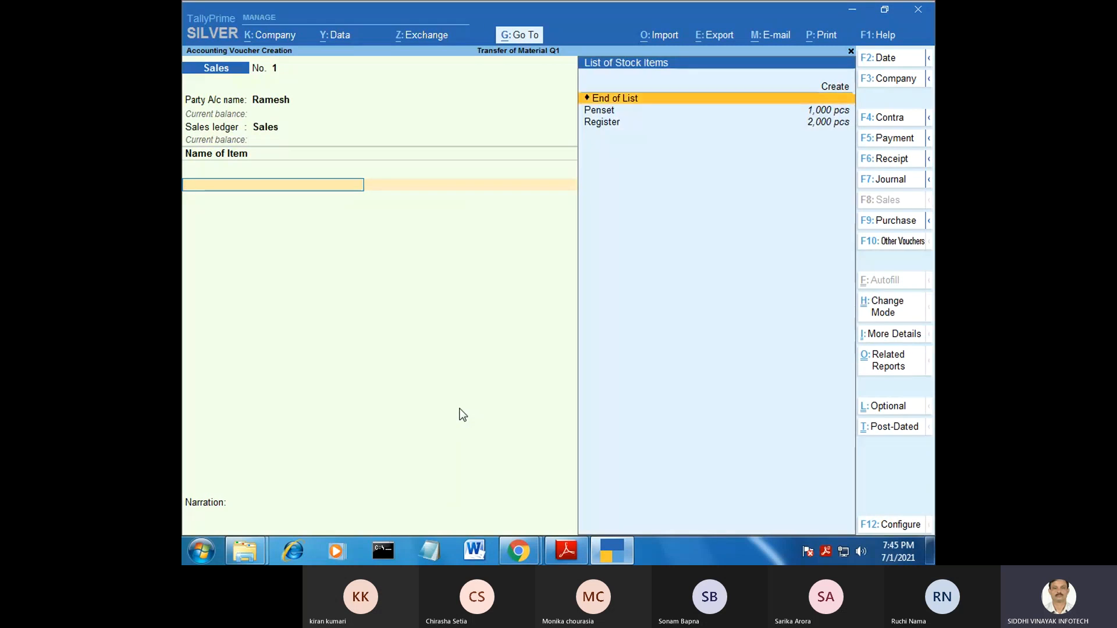
key(Return)
key(Return)
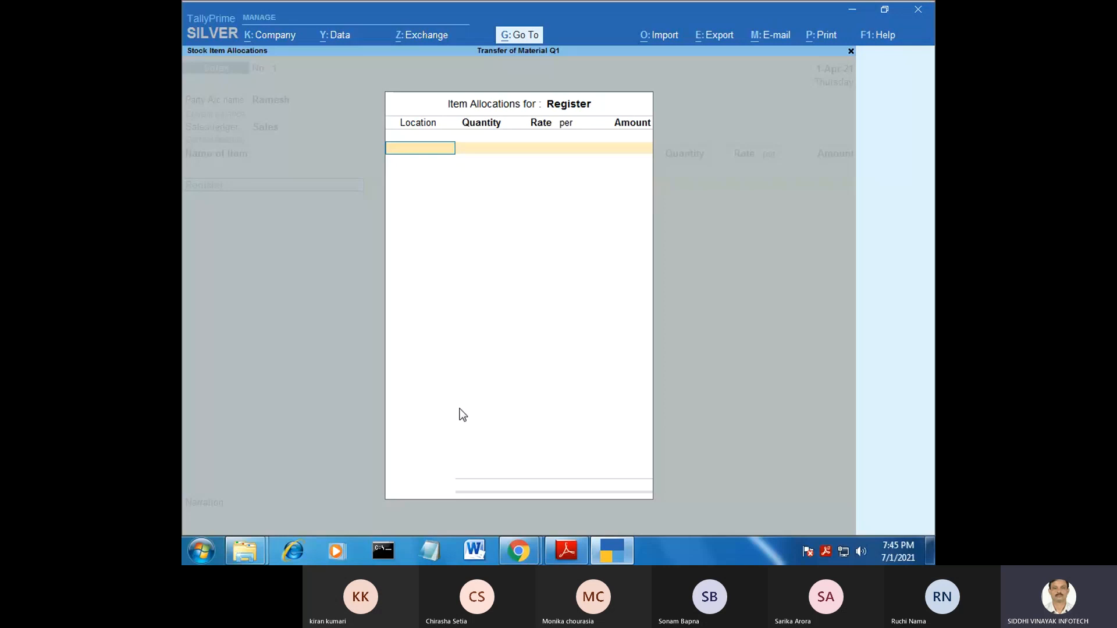
text(d)
key(Return)
Check the Register quantity sold in the PDF in Adobe Reader, return to TallyPrime and set the Delhi quantity to 100 pcs.
click(552, 552)
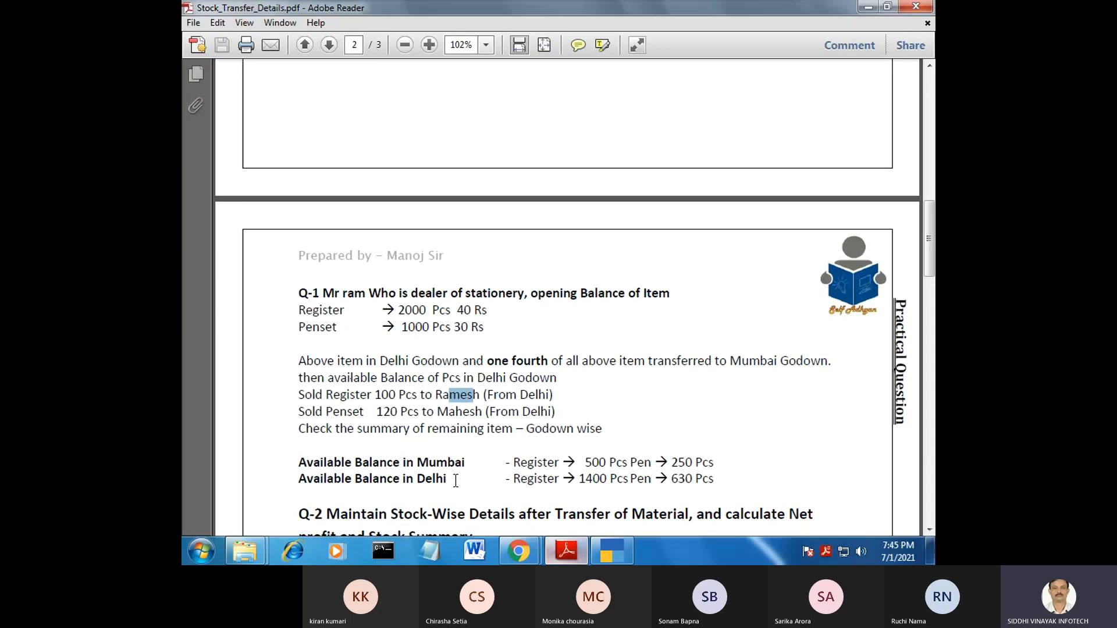
click(390, 395)
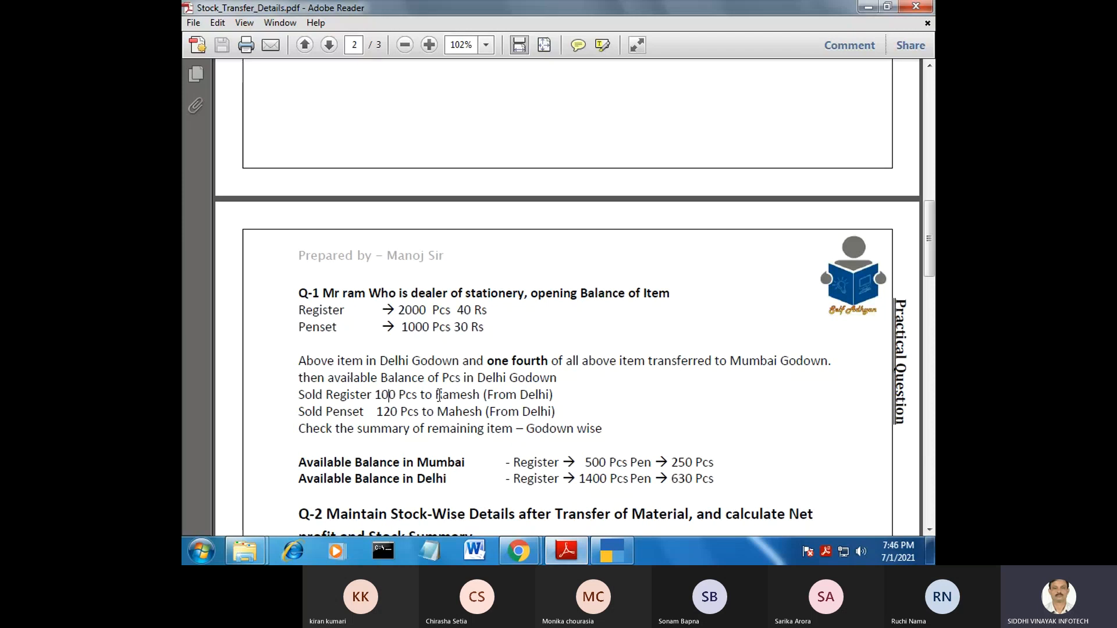
click(570, 553)
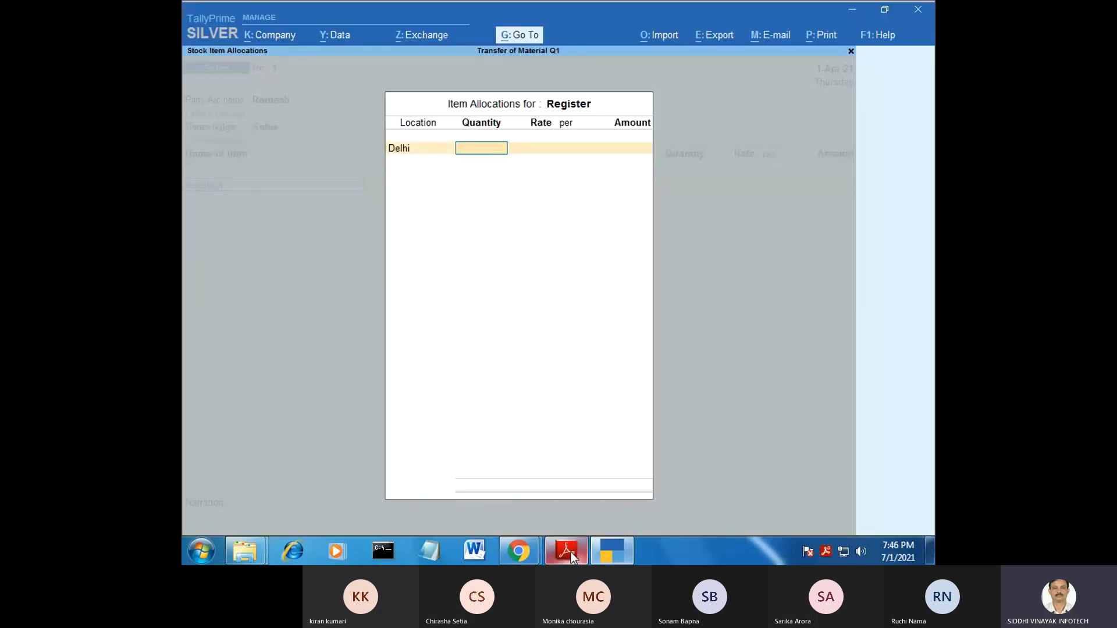
text(100)
key(Return)
Switch to Adobe Reader and examine the sold quantities and opening rates of Register and Penset in Q-1.
click(568, 551)
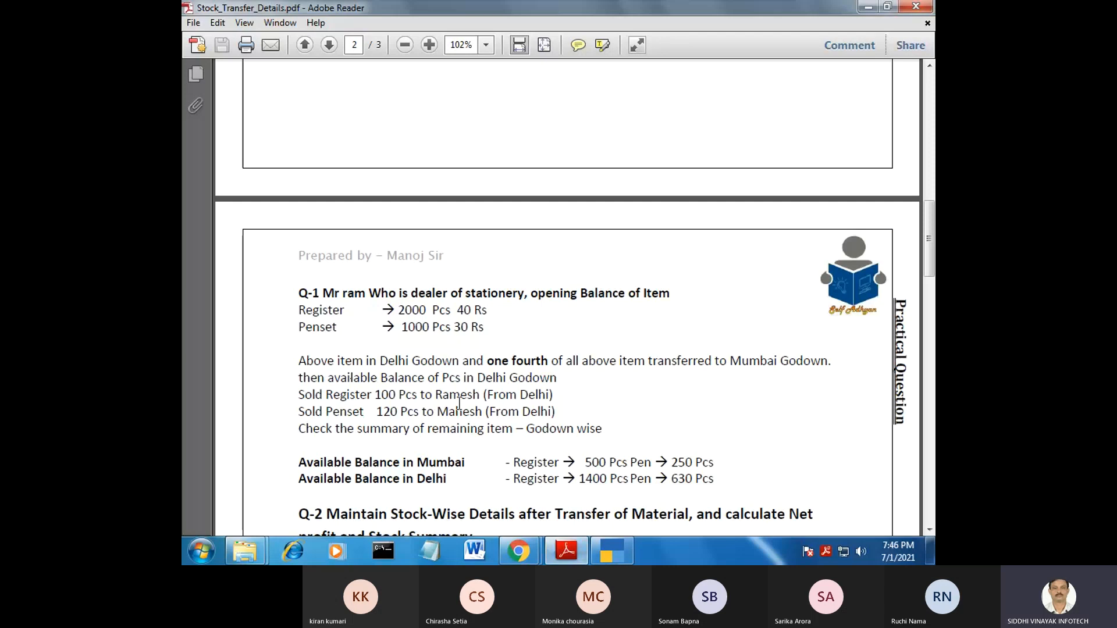
drag(380, 395, 446, 397)
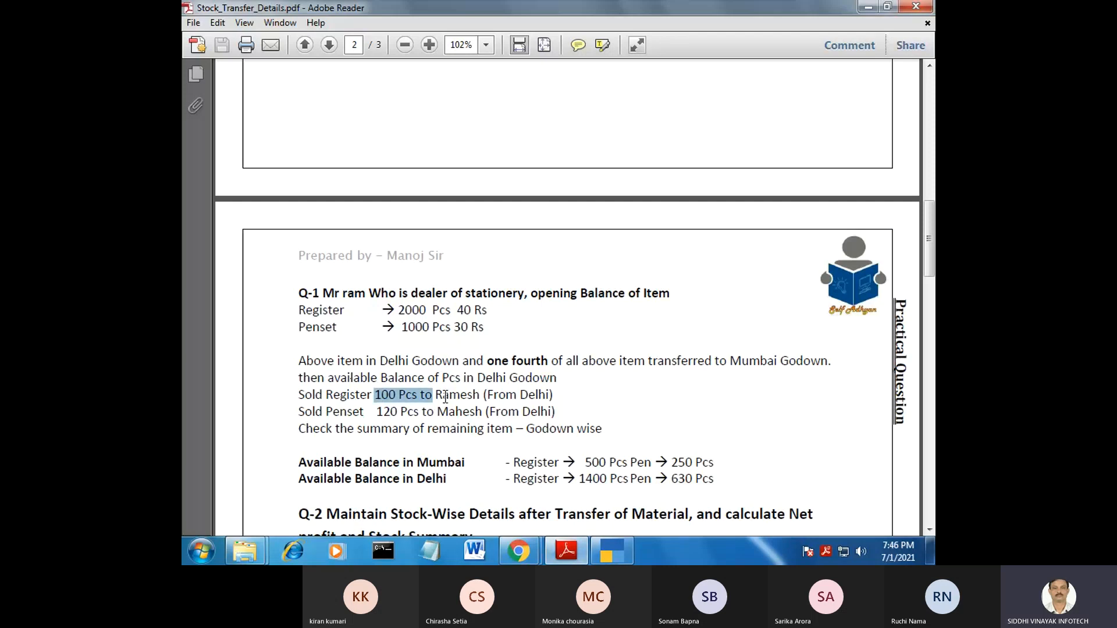
double_click(408, 412)
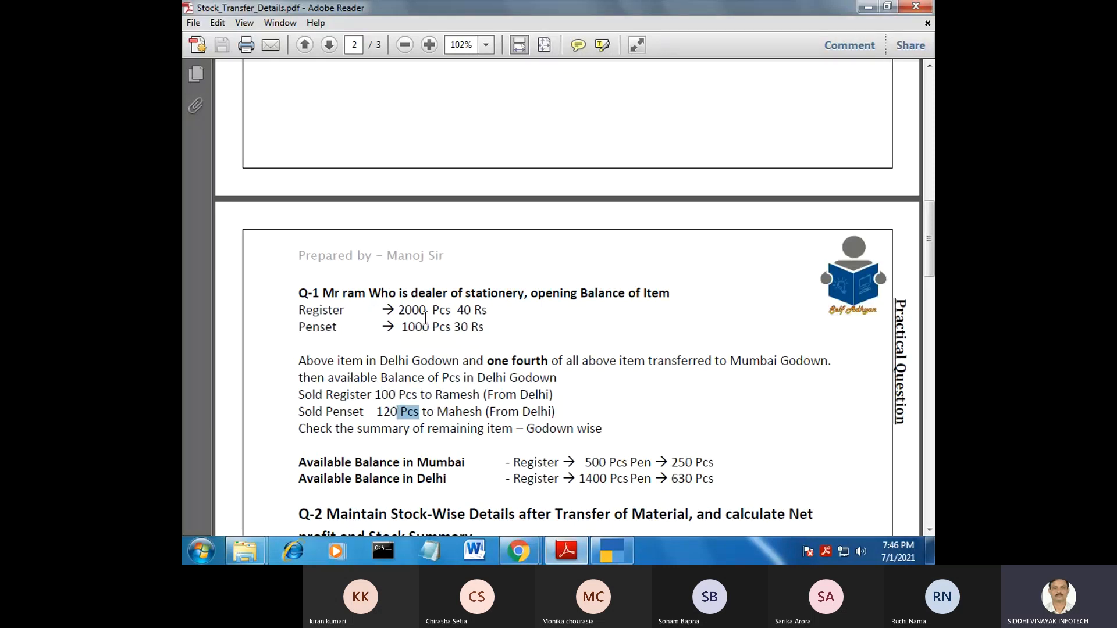
drag(457, 310, 484, 332)
click(408, 395)
double_click(461, 308)
double_click(458, 326)
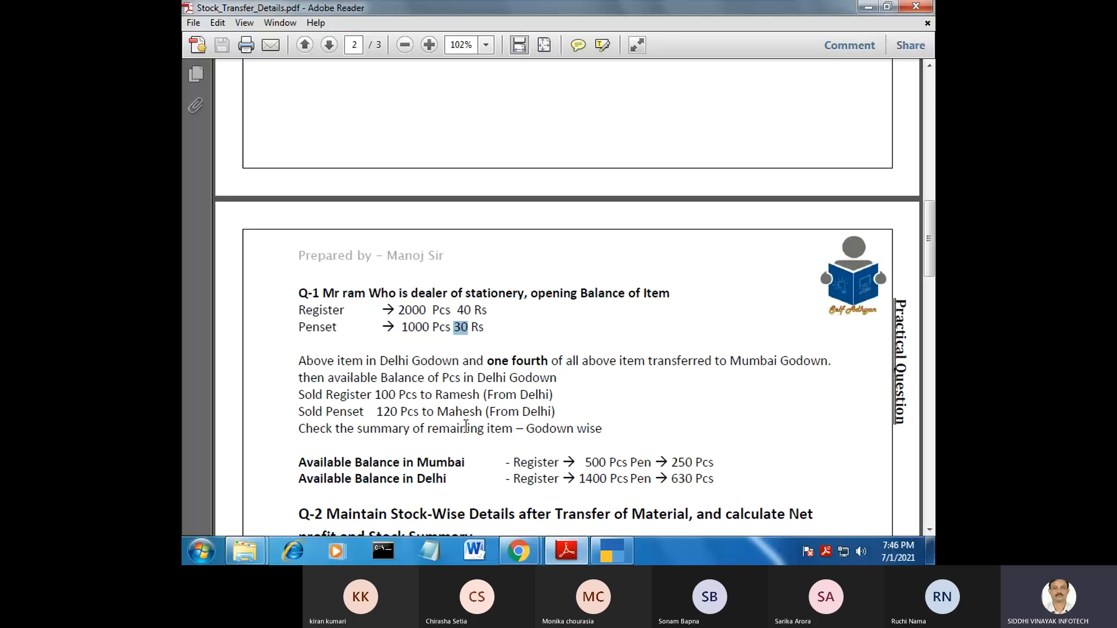
Return to TallyPrime, set the Register rate to 60 per pcs and complete the Delhi item allocation.
click(608, 552)
text(6)
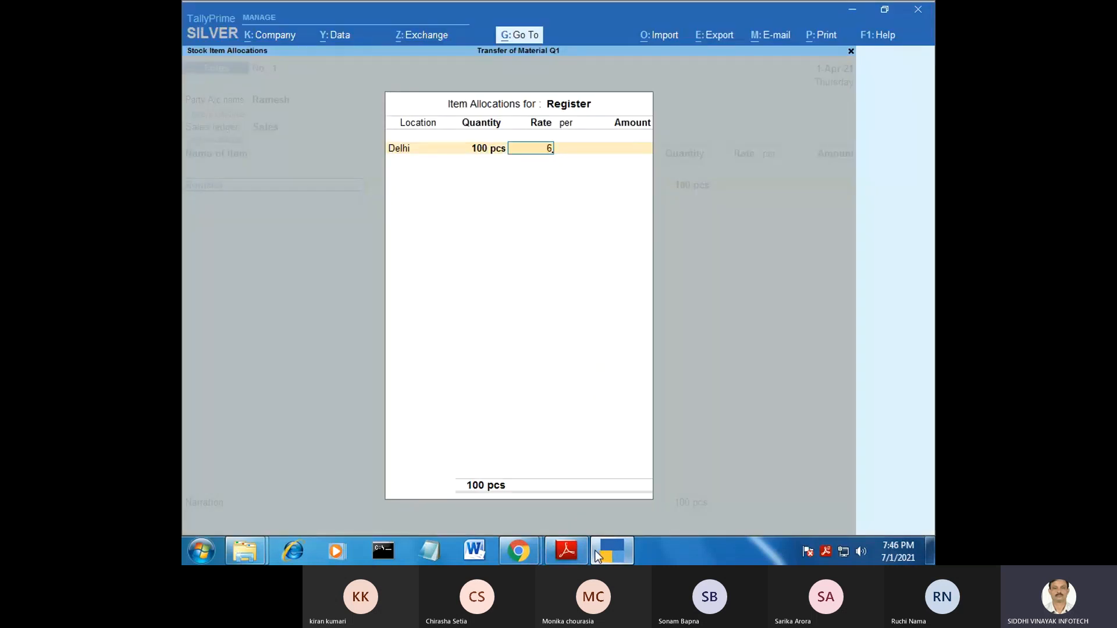
text(0)
key(Return)
key(Return)
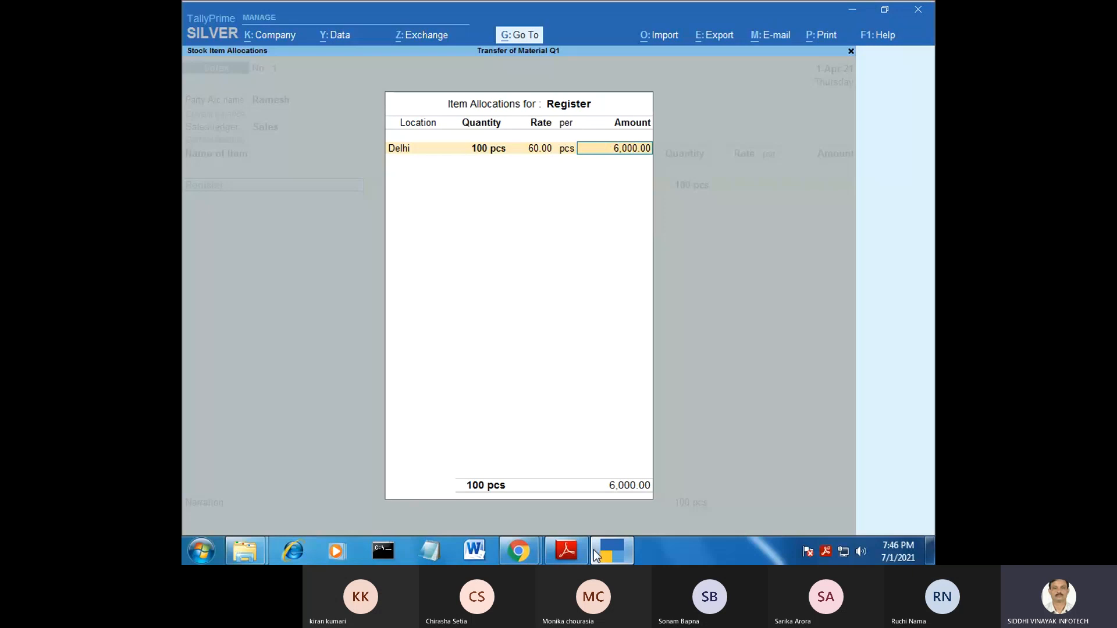
key(Return)
key(Return)
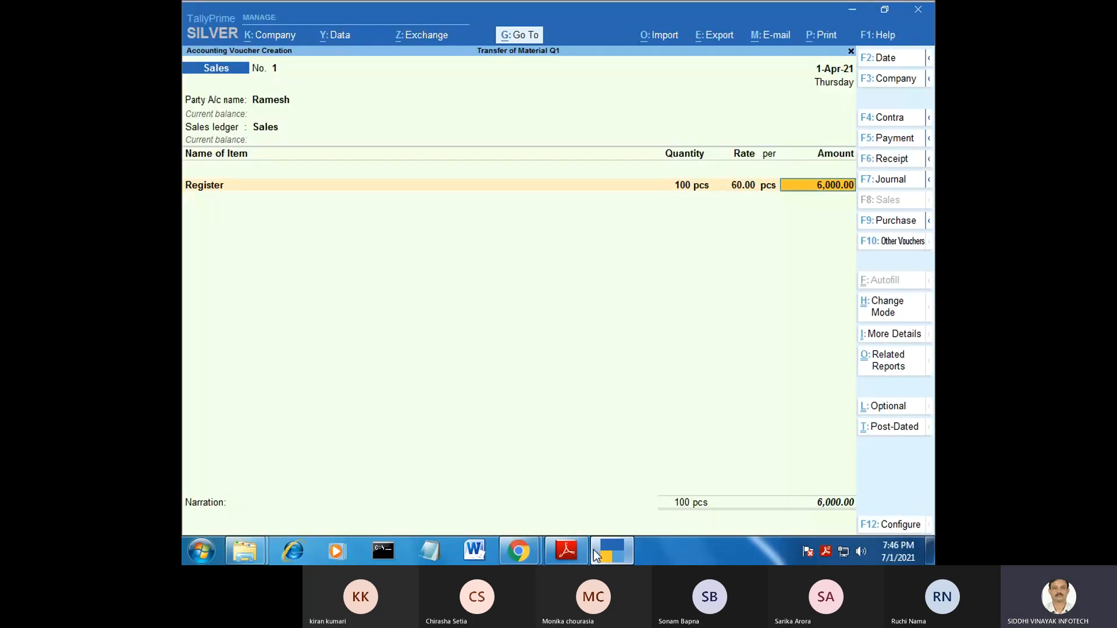
key(Return)
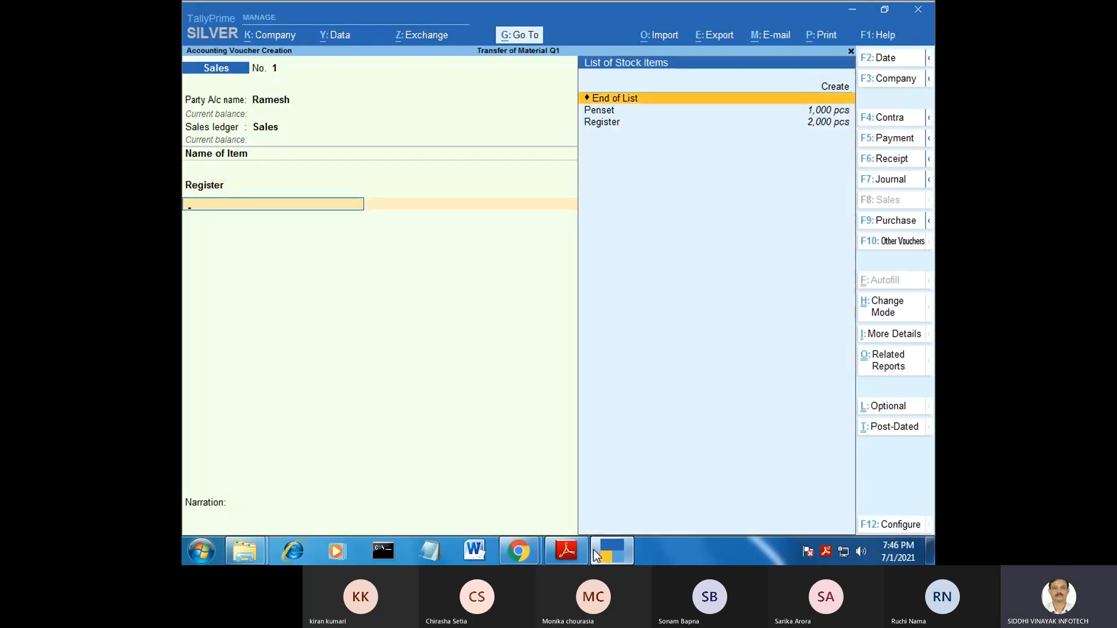
key(Return)
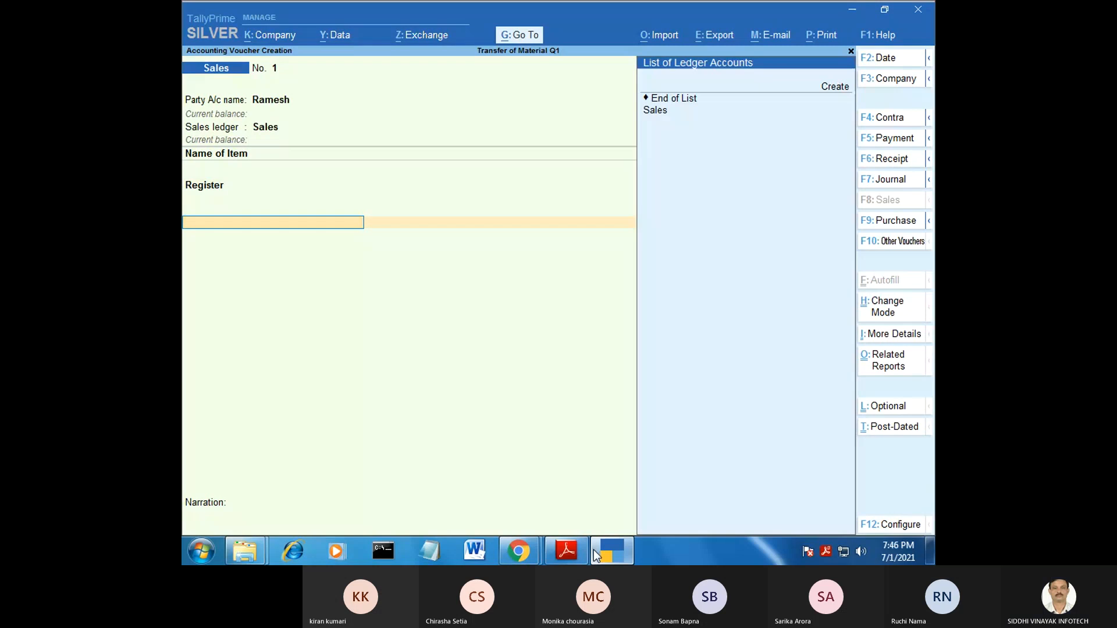
key(BackSpace)
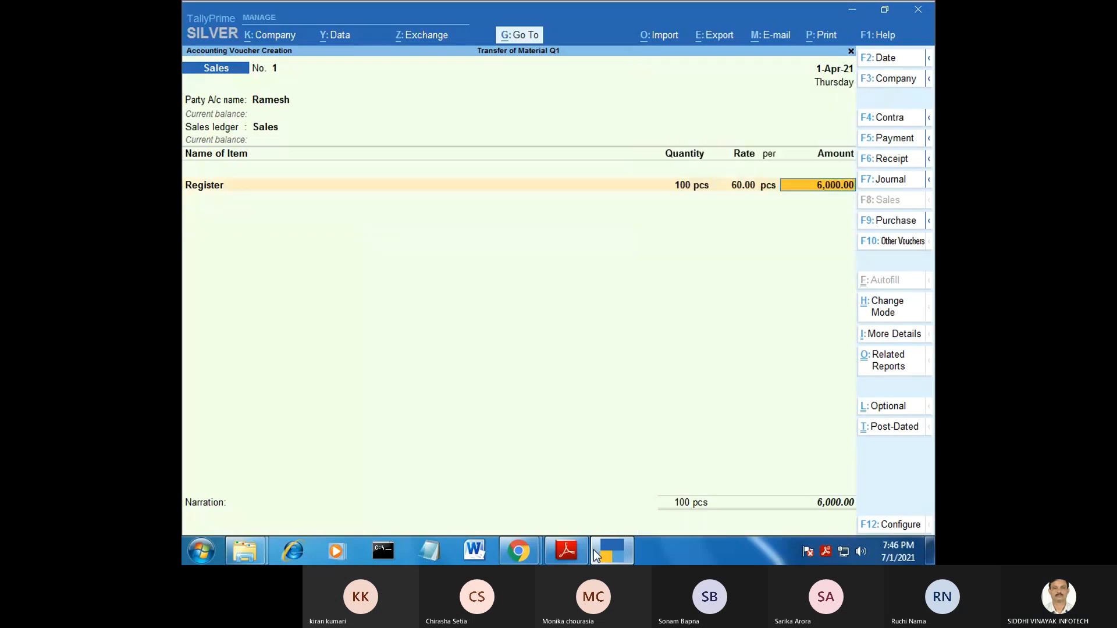
Add Penset as a second item in the sales voucher and allocate it from the Delhi location.
key(Return)
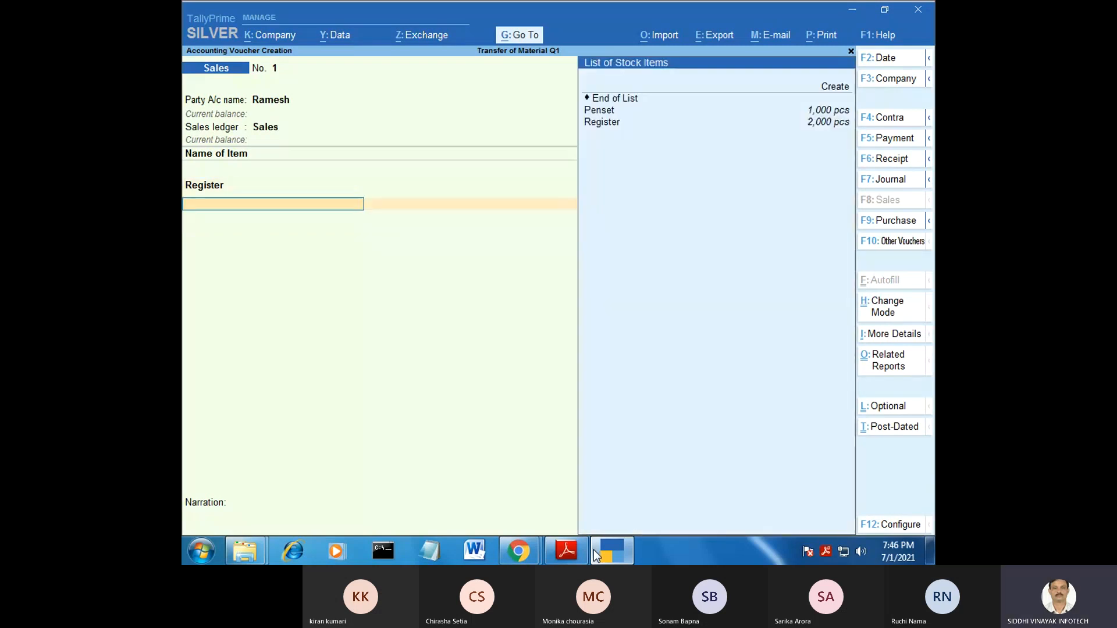
key(Down)
key(Down)
key(Return)
key(Return)
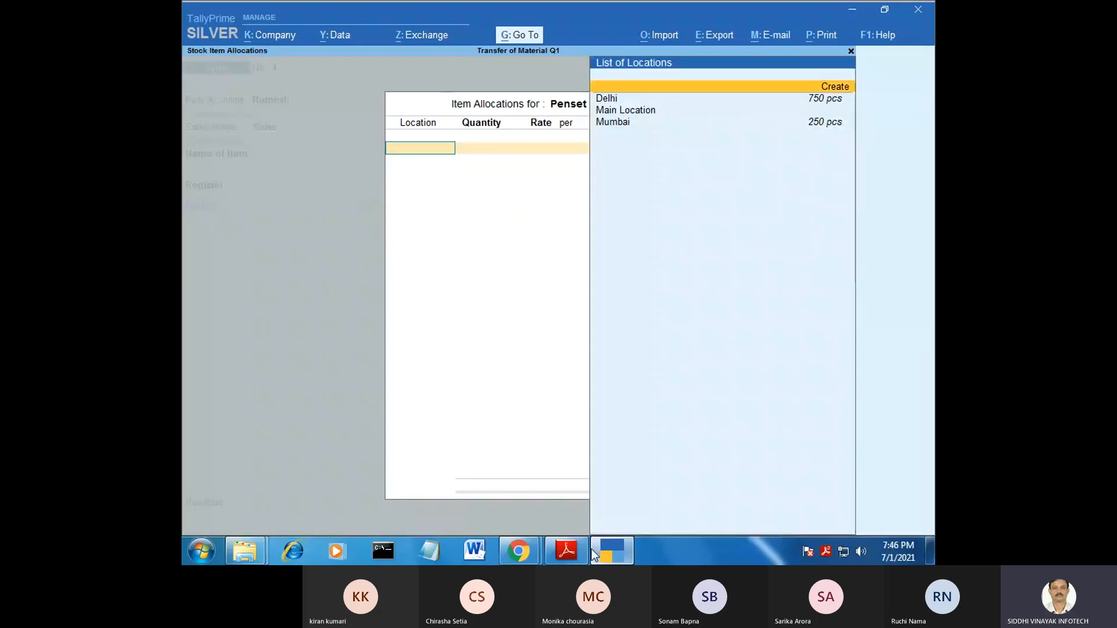
key(Down)
key(Return)
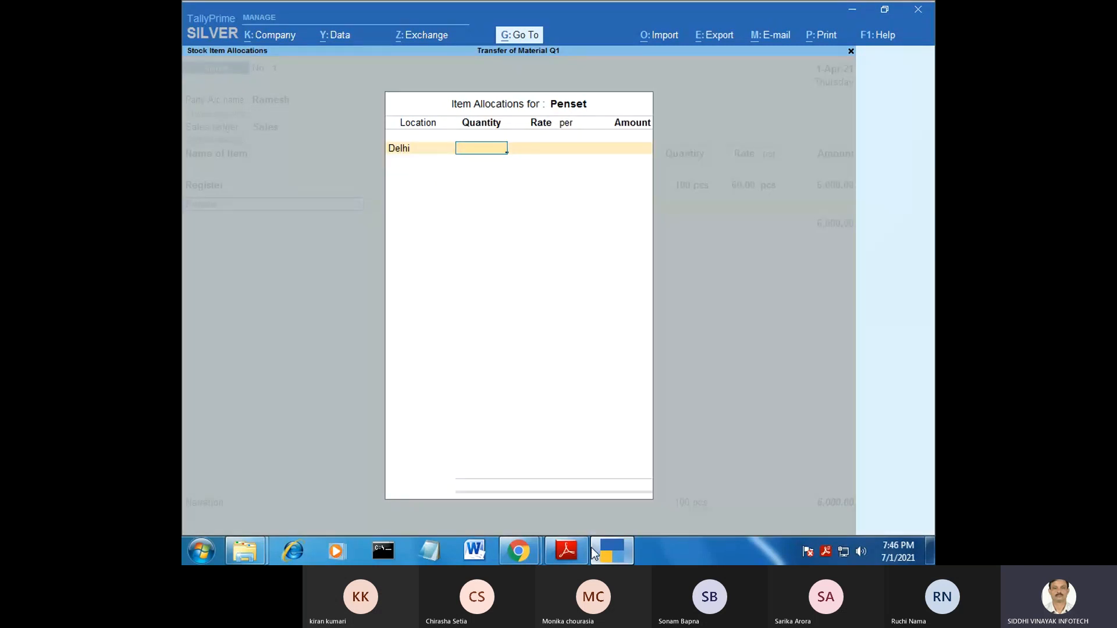
Check the Penset quantity in the PDF in Adobe Reader, return to TallyPrime and allocate 120 pcs at a rate of 70 per pcs.
click(578, 552)
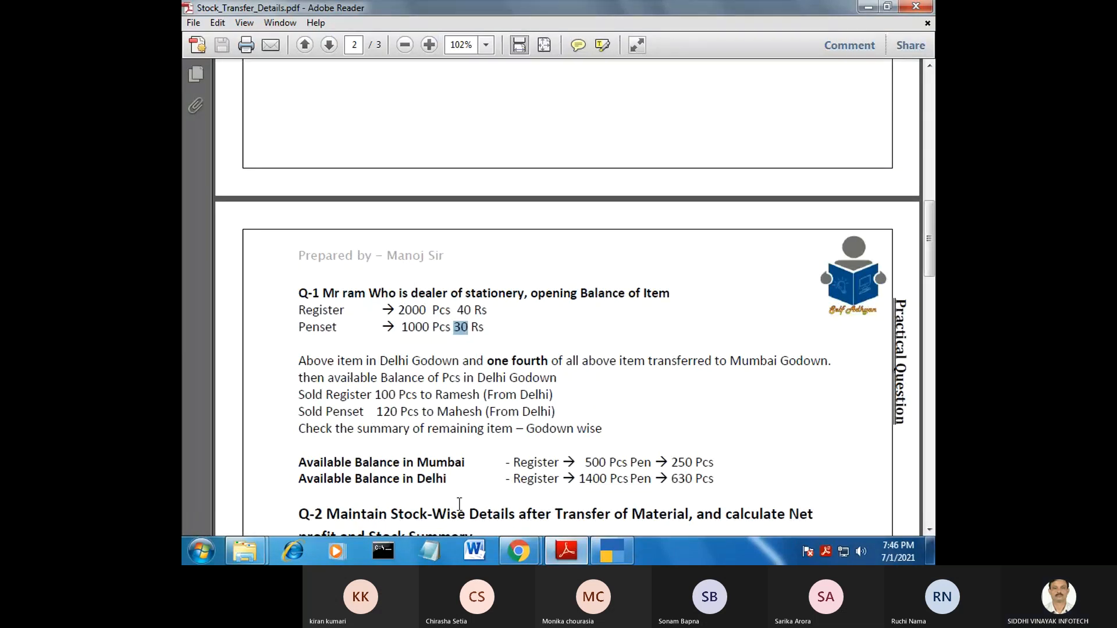
click(564, 550)
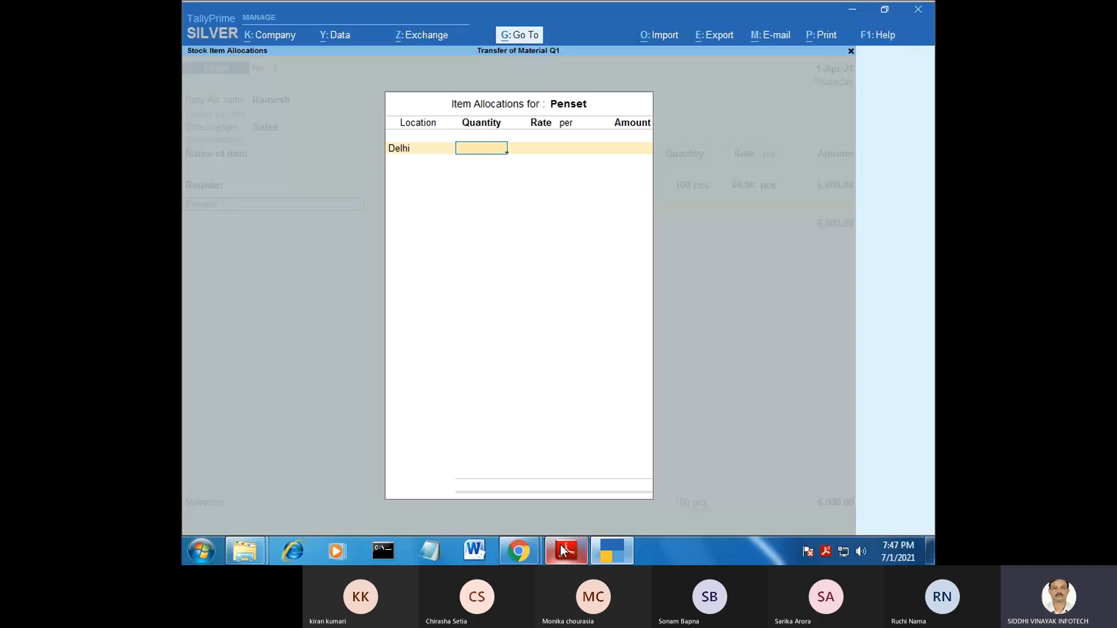
text(120)
key(Return)
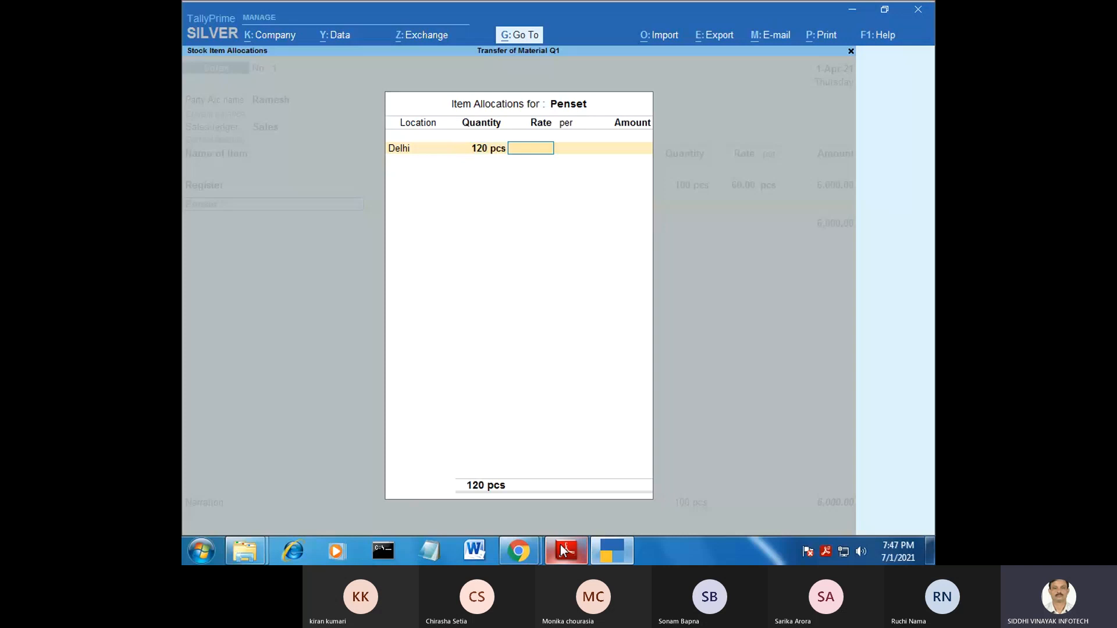
text(70)
key(Return)
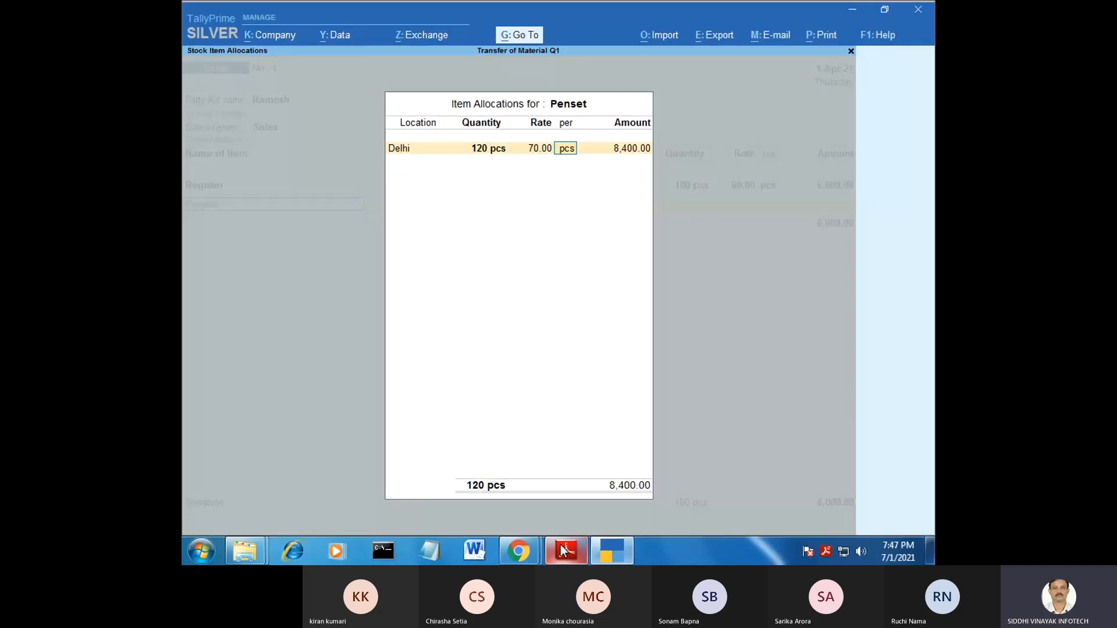
key(Return)
key(Return)
key(Return)
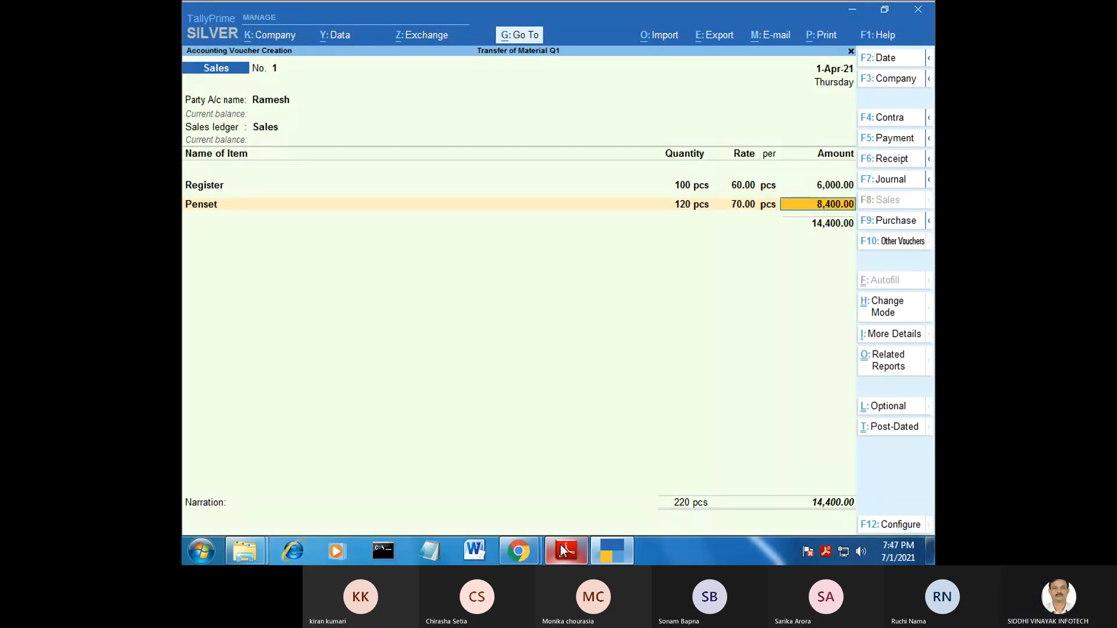
Check in Adobe Reader which customer bought each item in Q-1, return to TallyPrime and remove Penset from the sales voucher.
click(563, 550)
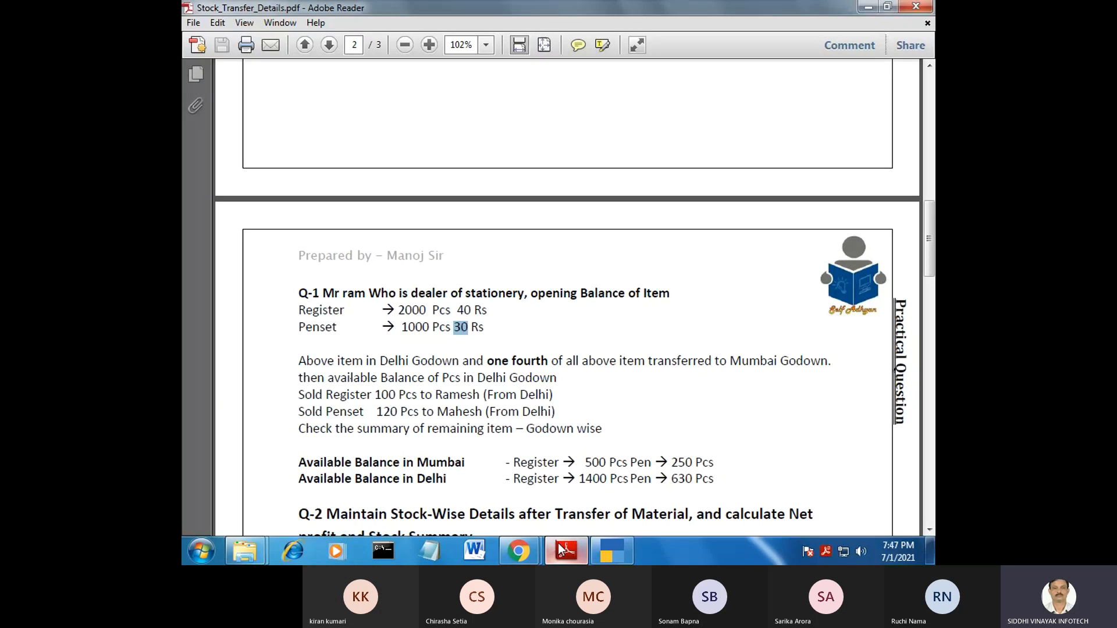
click(345, 395)
drag(345, 395, 397, 395)
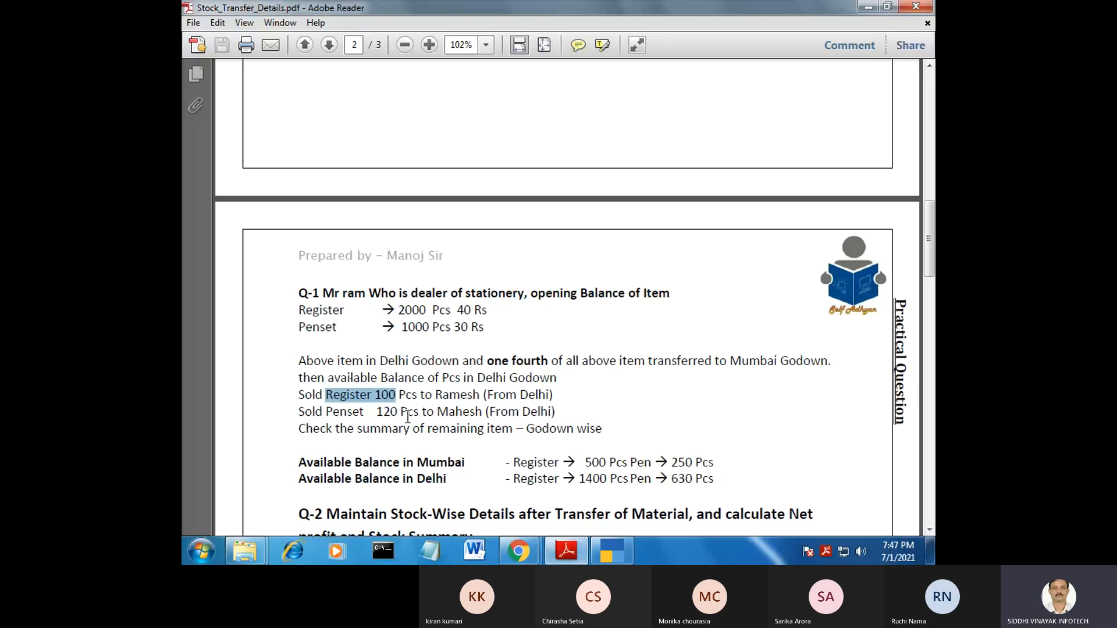
drag(325, 412, 434, 412)
click(622, 551)
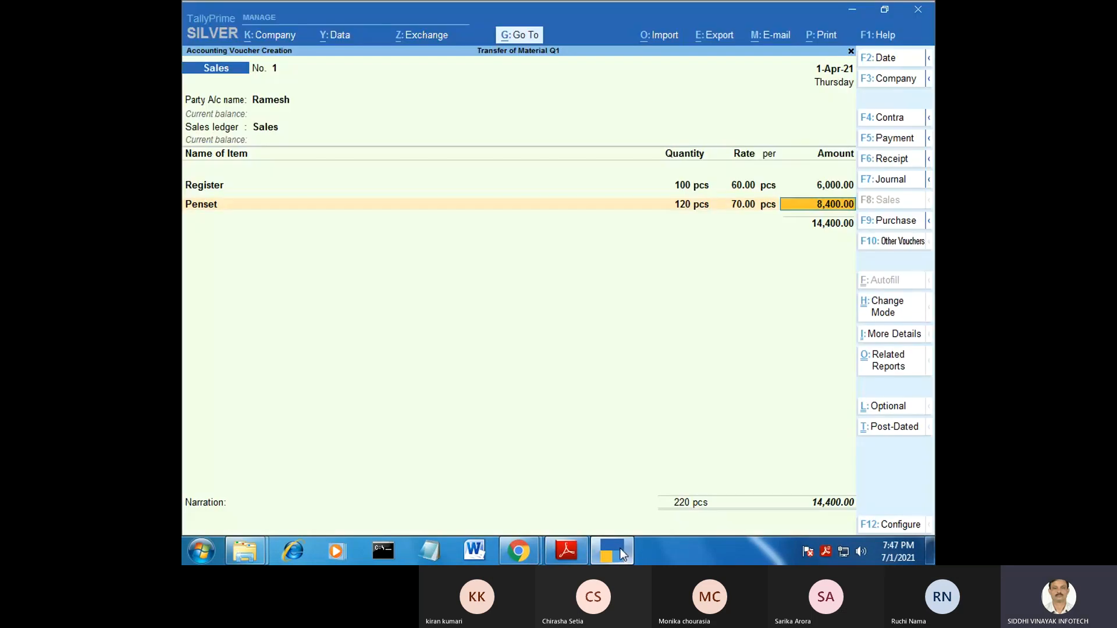
key(Up)
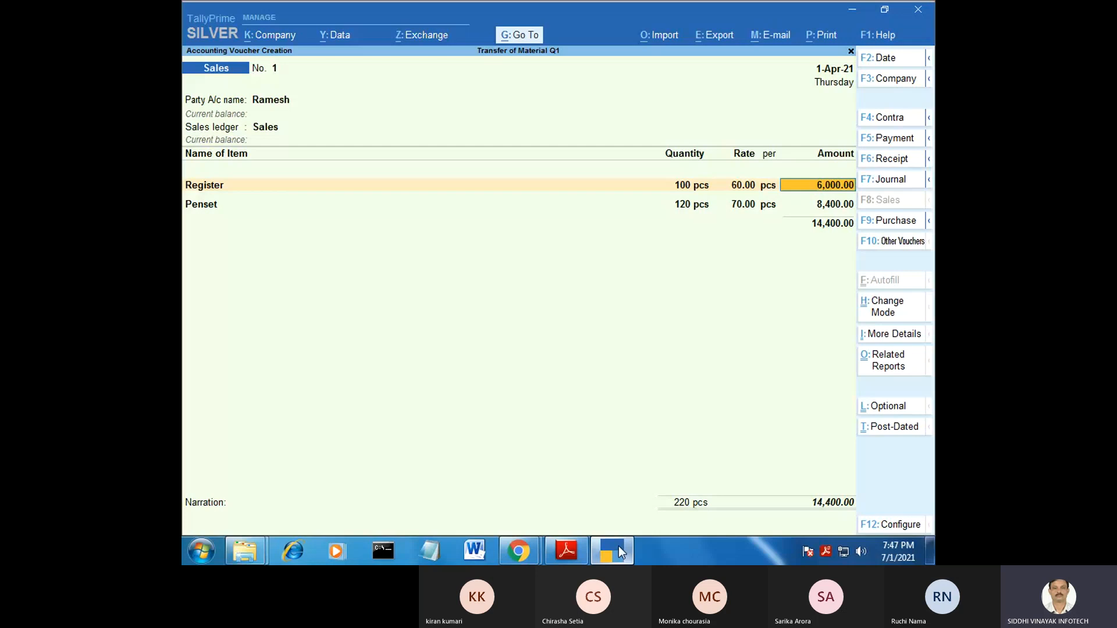
key(Return)
key(ctrl+d)
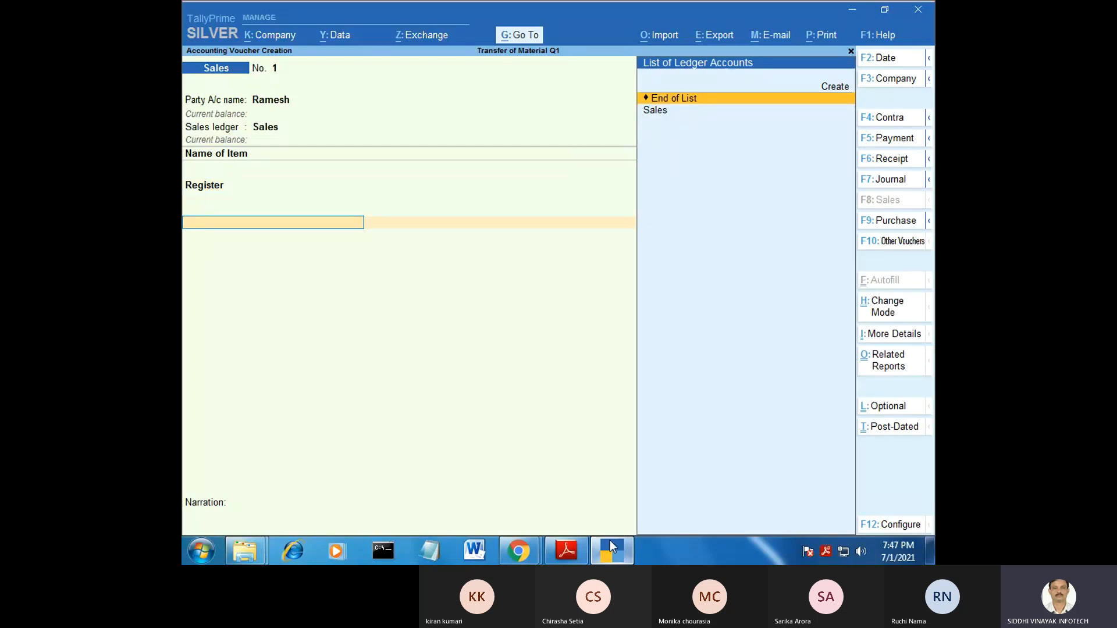
End the voucher's item and ledger entries after Register, recheck the Register sale in Adobe Reader and return to TallyPrime.
key(Return)
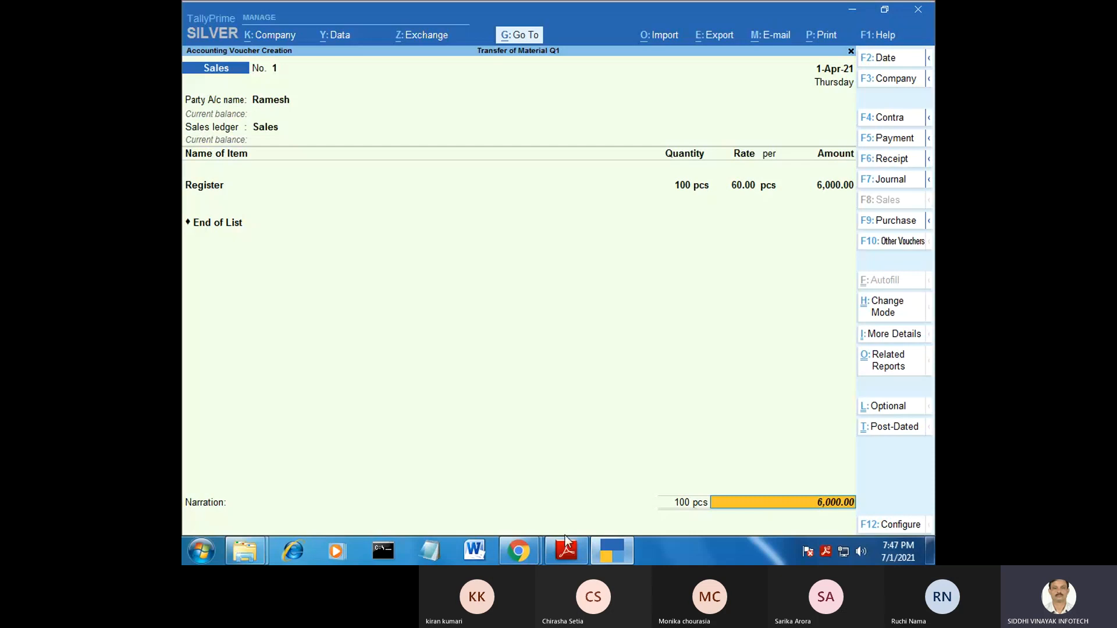
click(574, 552)
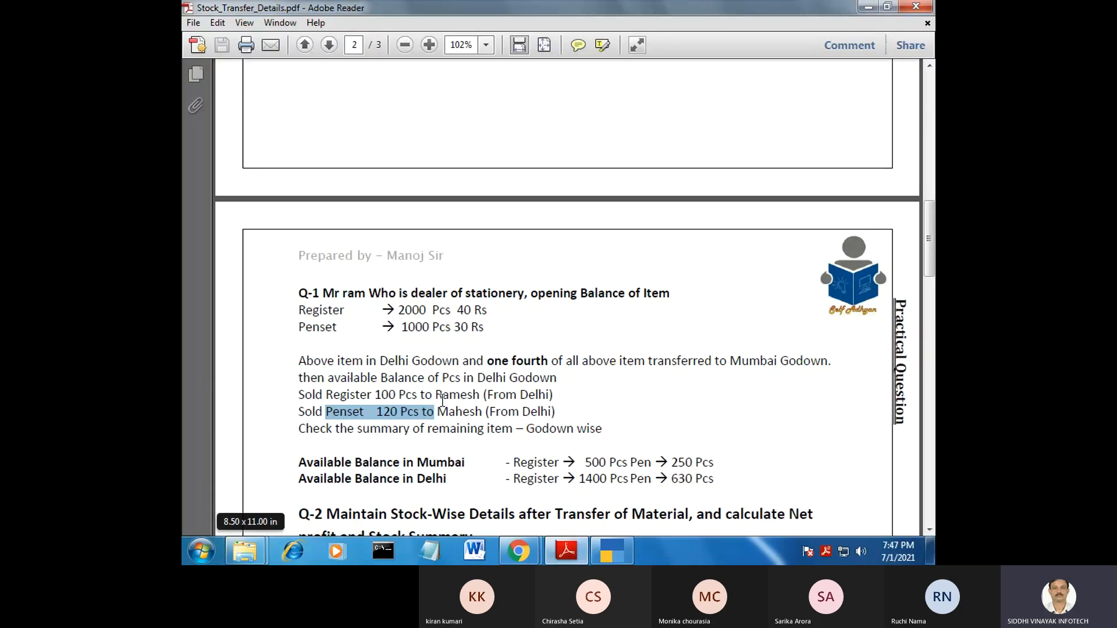
click(450, 395)
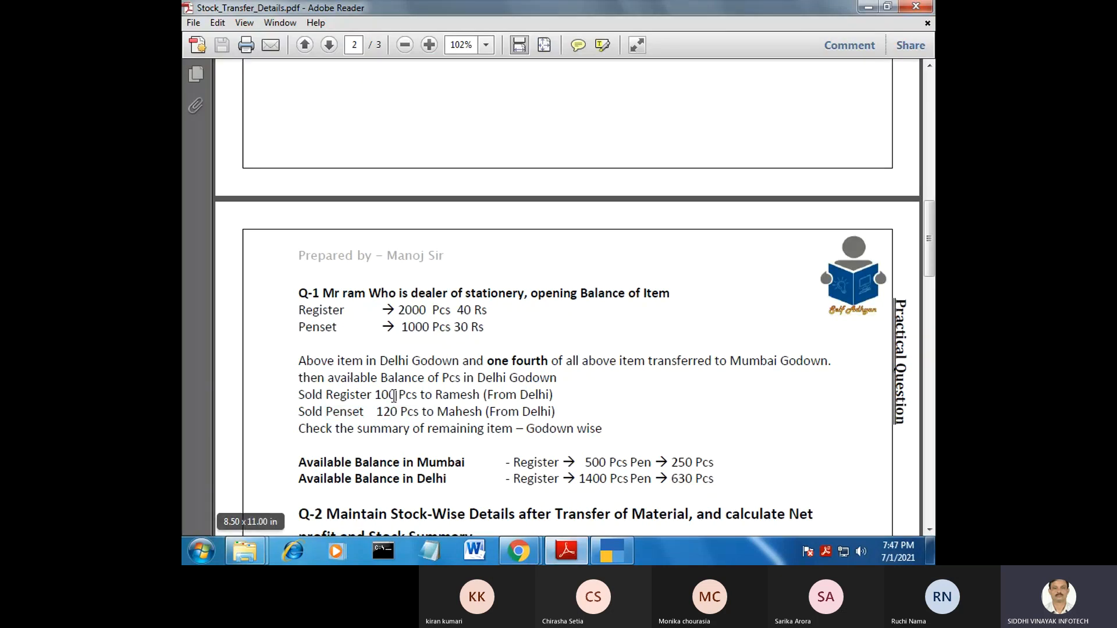
drag(326, 395, 393, 395)
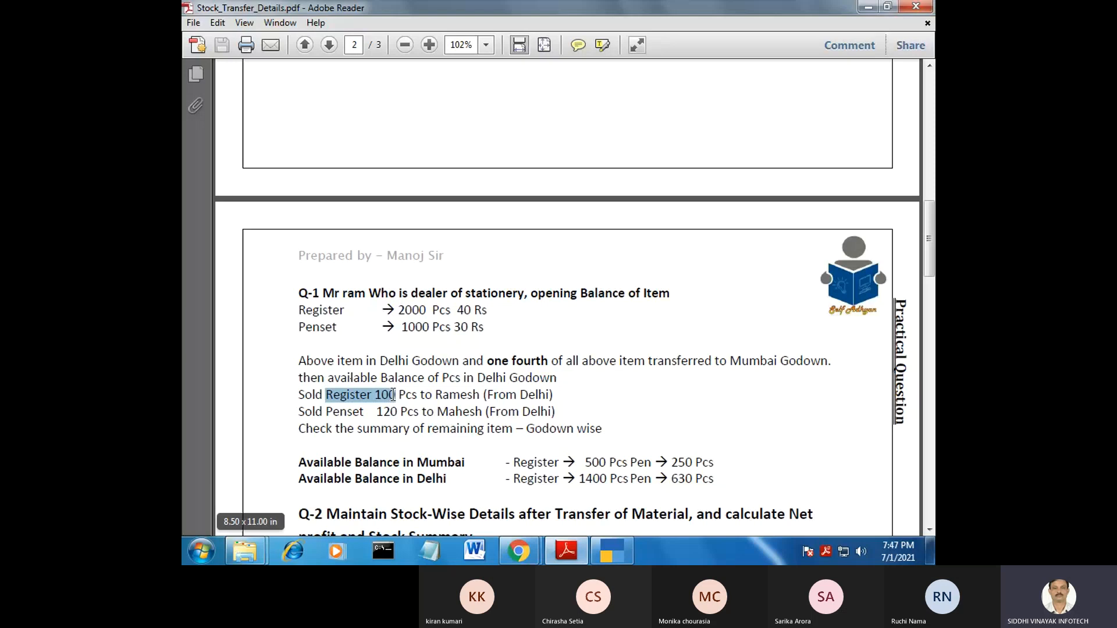
key(alt+Tab)
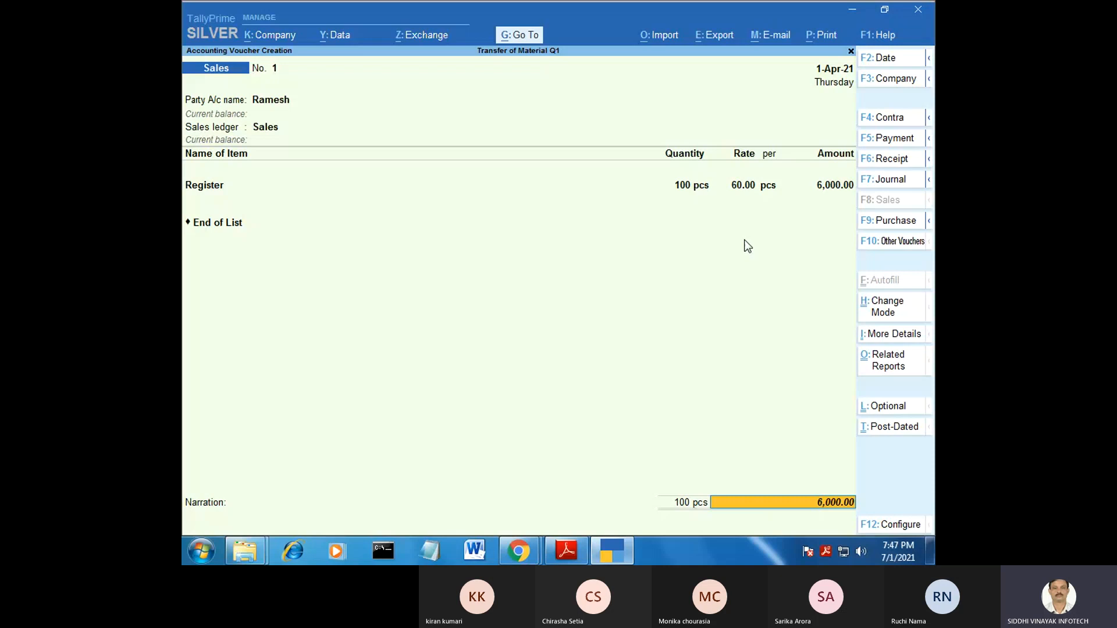
Record the 6,000 bill as New Ref 1 for the customer and save the sales voucher without a narration.
key(Return)
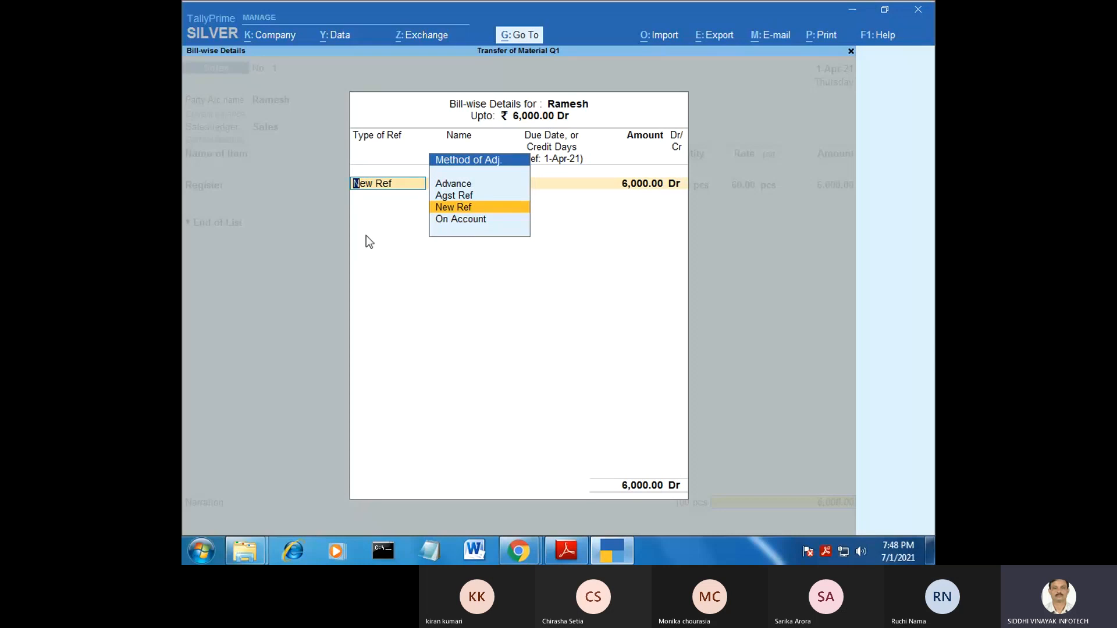
key(Return)
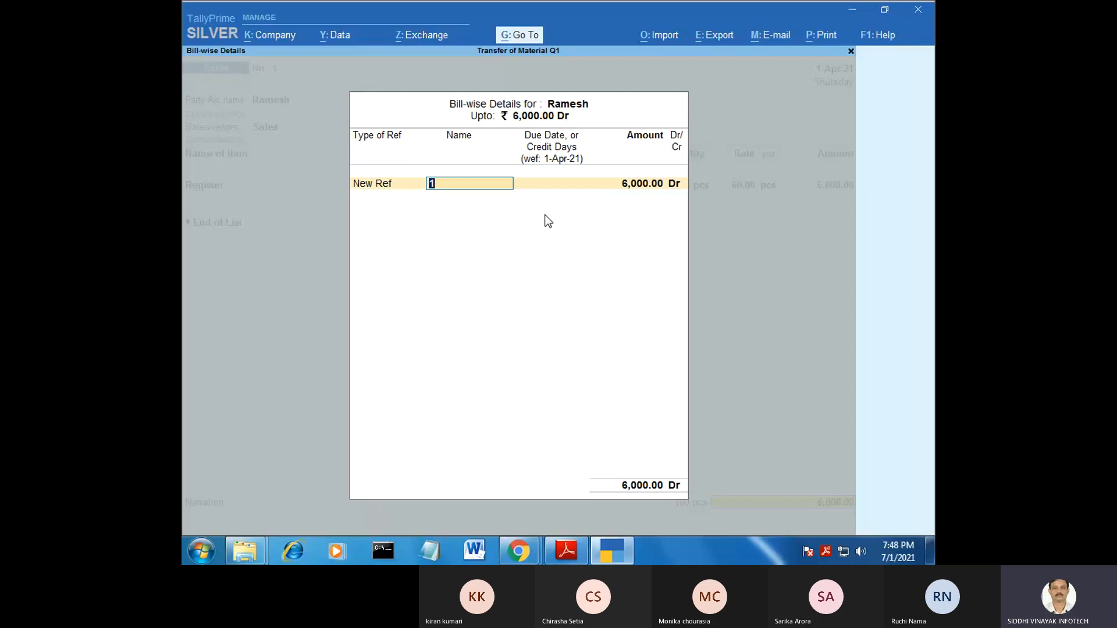
key(Return)
key(Return)
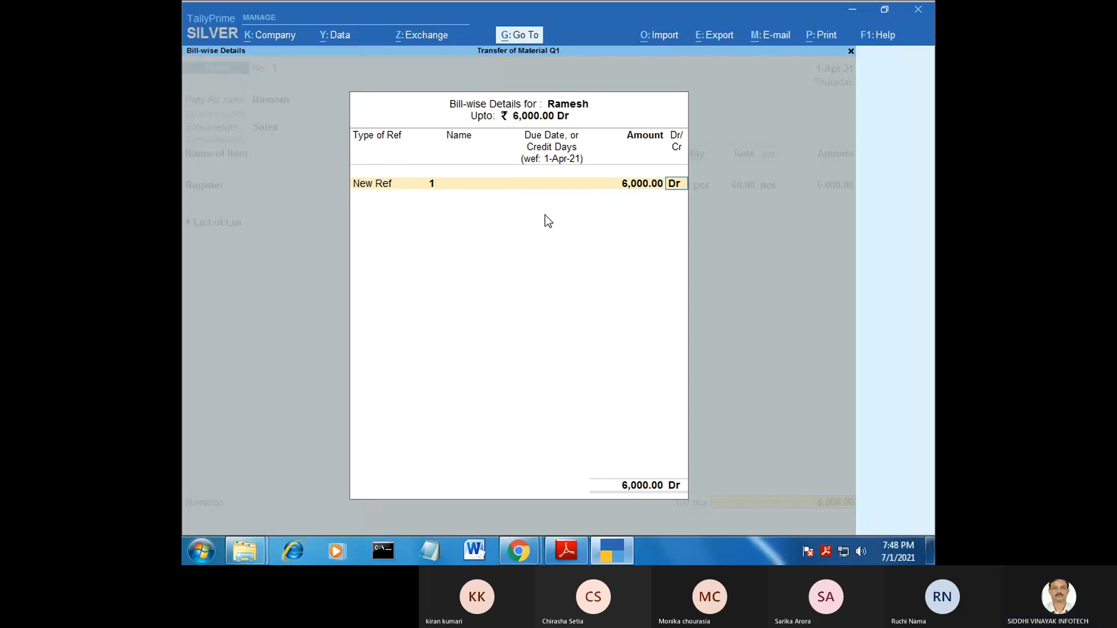
key(Return)
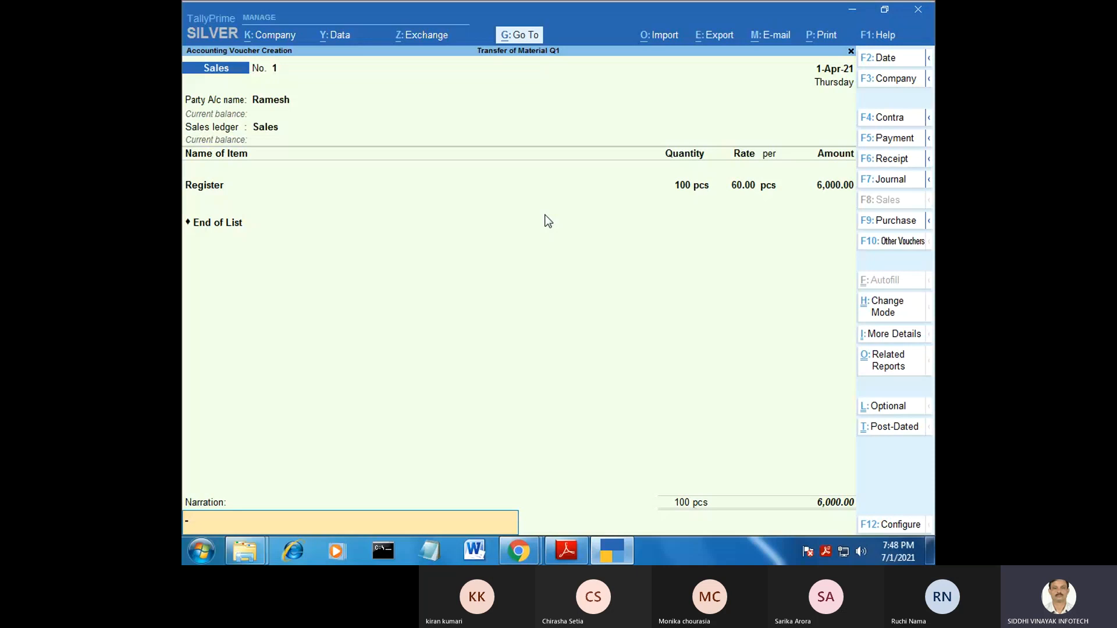
key(Return)
key(Return)
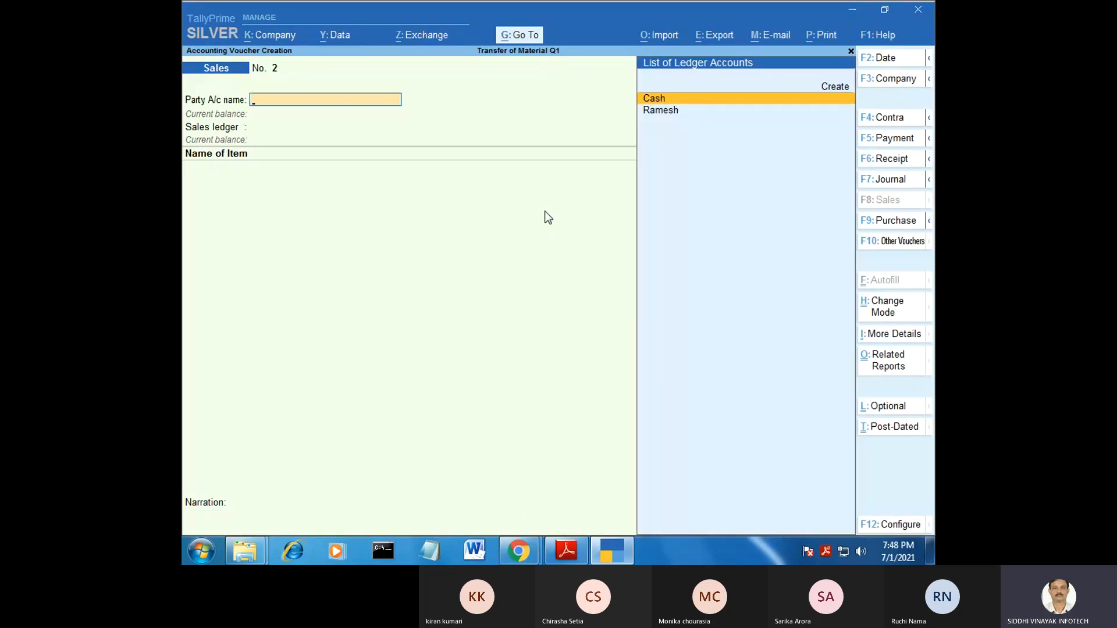
Look up the Penset buyer in Adobe Reader, return to TallyPrime and create a new party ledger with that customer's name.
click(561, 550)
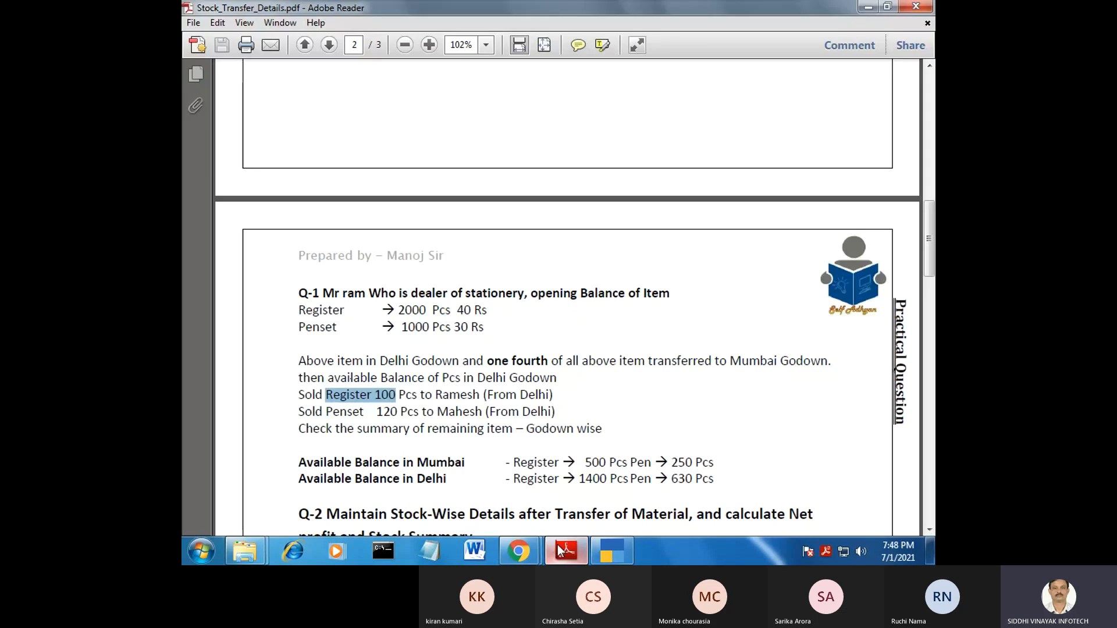
drag(435, 396, 446, 402)
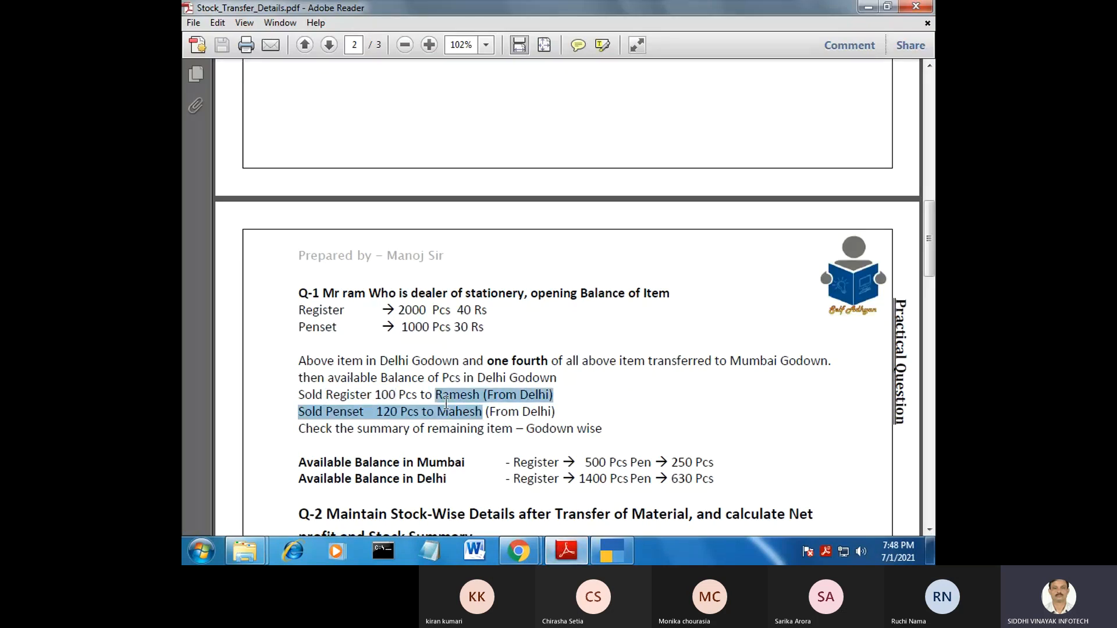
click(559, 550)
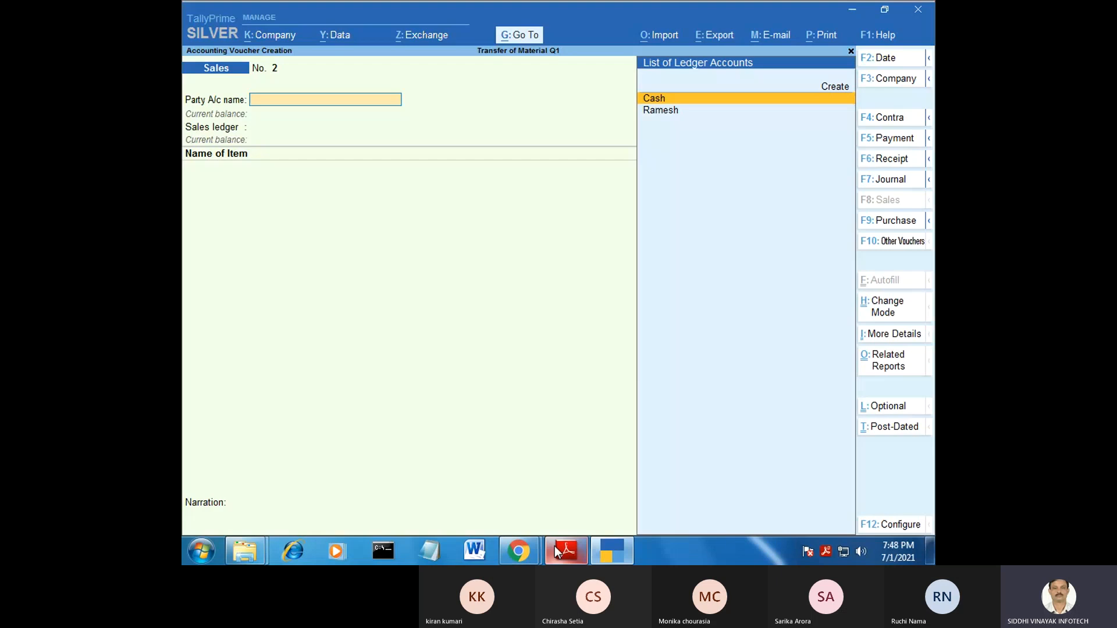
key(alt+c)
text(Ma)
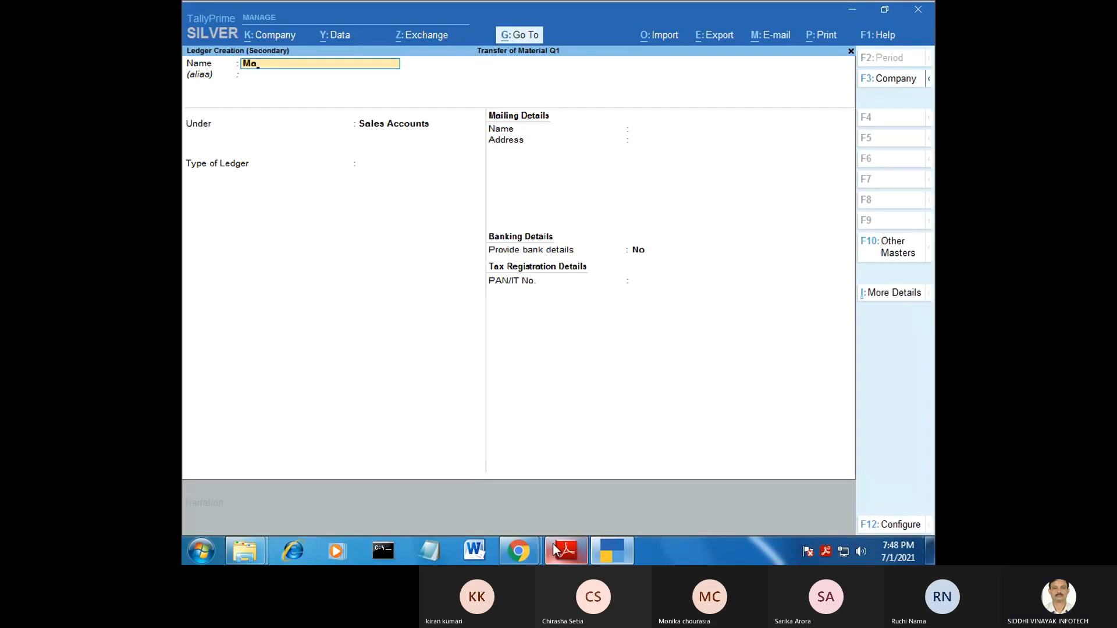
text(hesh)
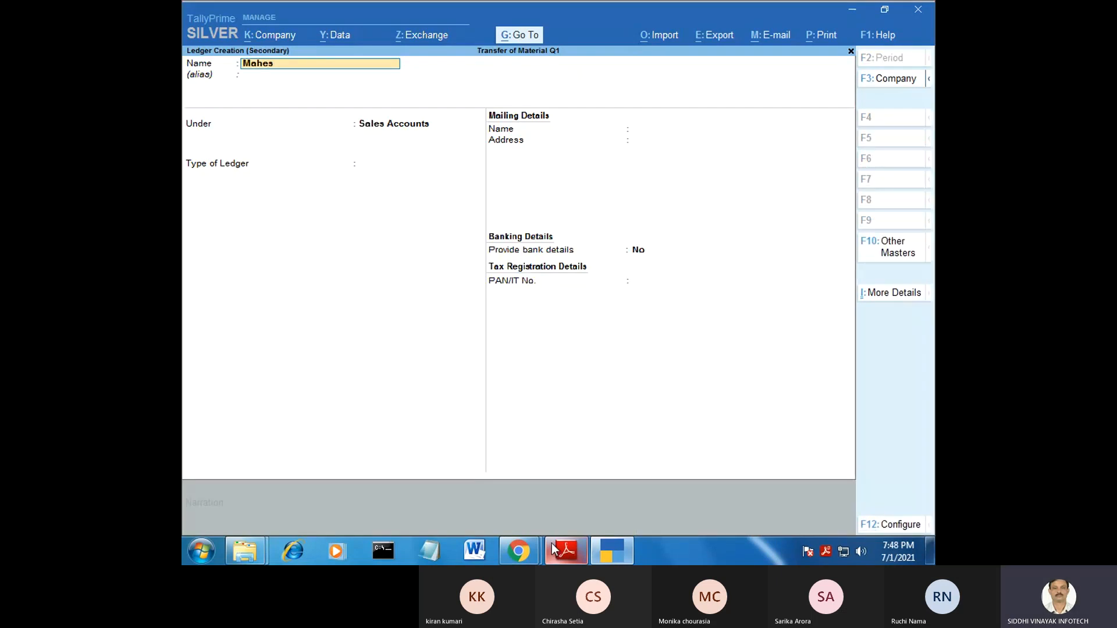
key(Return)
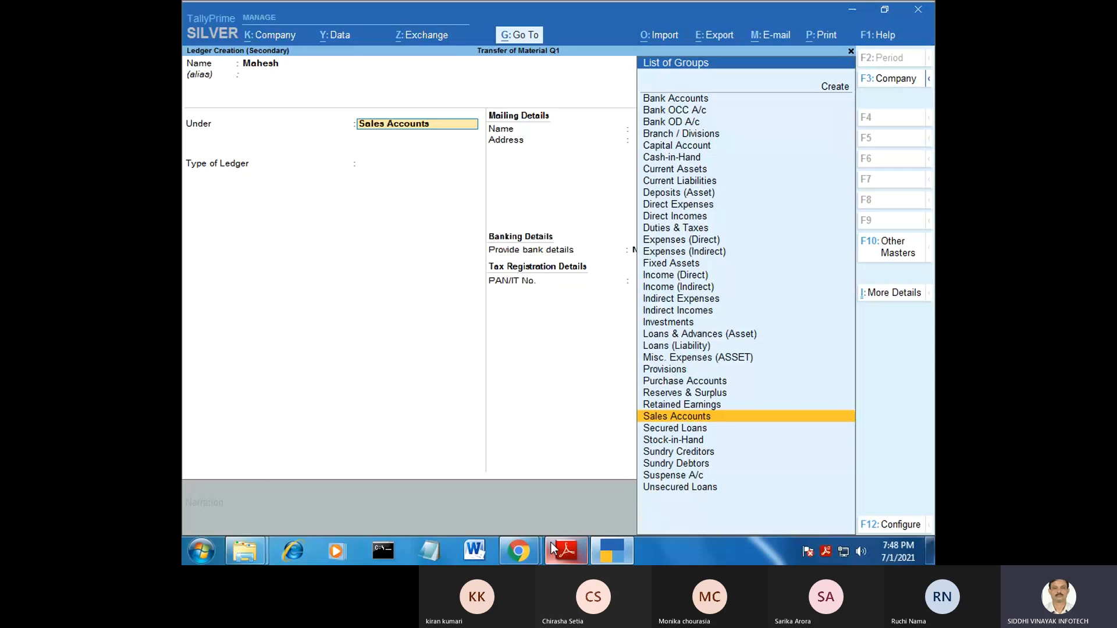
Place the new customer's ledger under Sundry Debtors, keep the default details and save it as the voucher's party.
text(S)
key(Down)
key(Down)
key(Down)
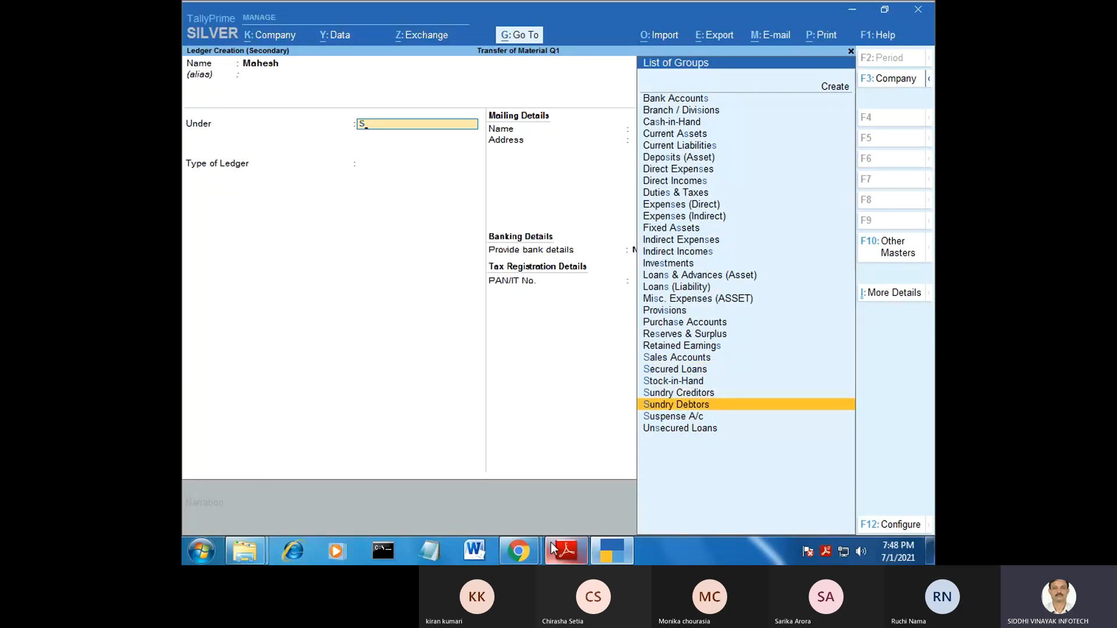
key(Return)
key(Return)
key(Return)
key(Return)
key(Return)
key(Return)
key(Return)
key(Return)
key(Return)
key(Return)
key(Return)
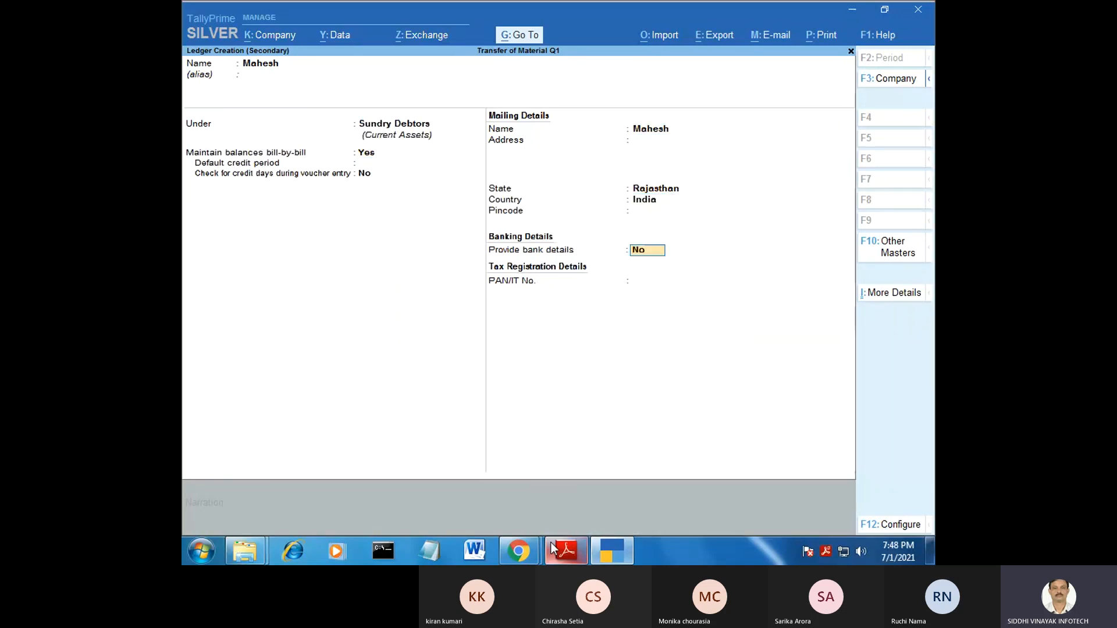
key(Return)
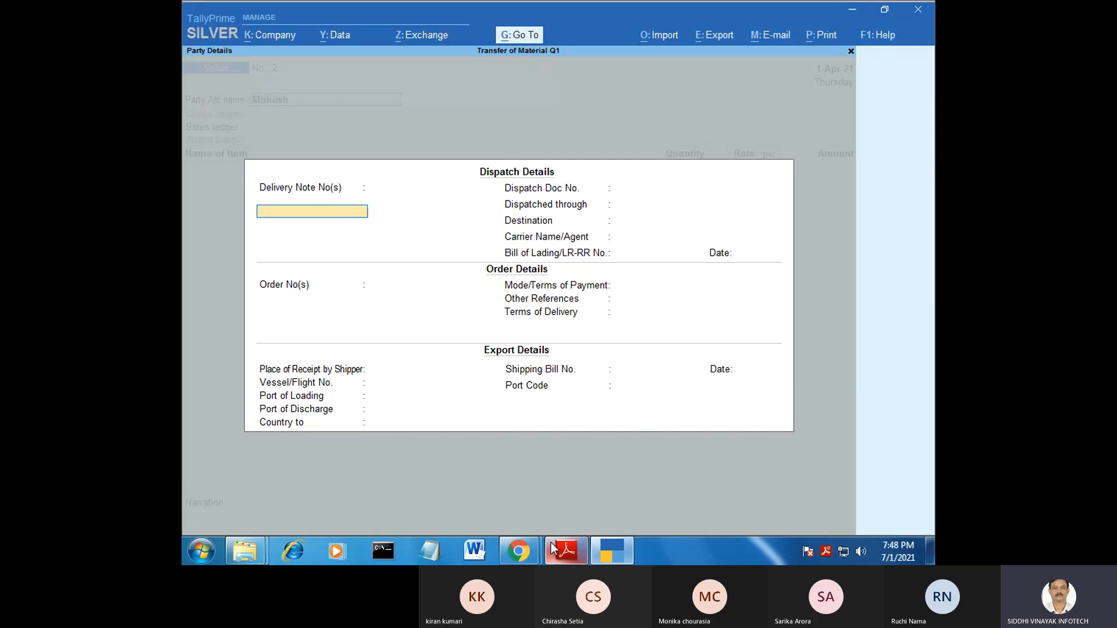
Leave the dispatch, order and export details blank and accept the buyer's default party details.
key(Return)
key(Escape)
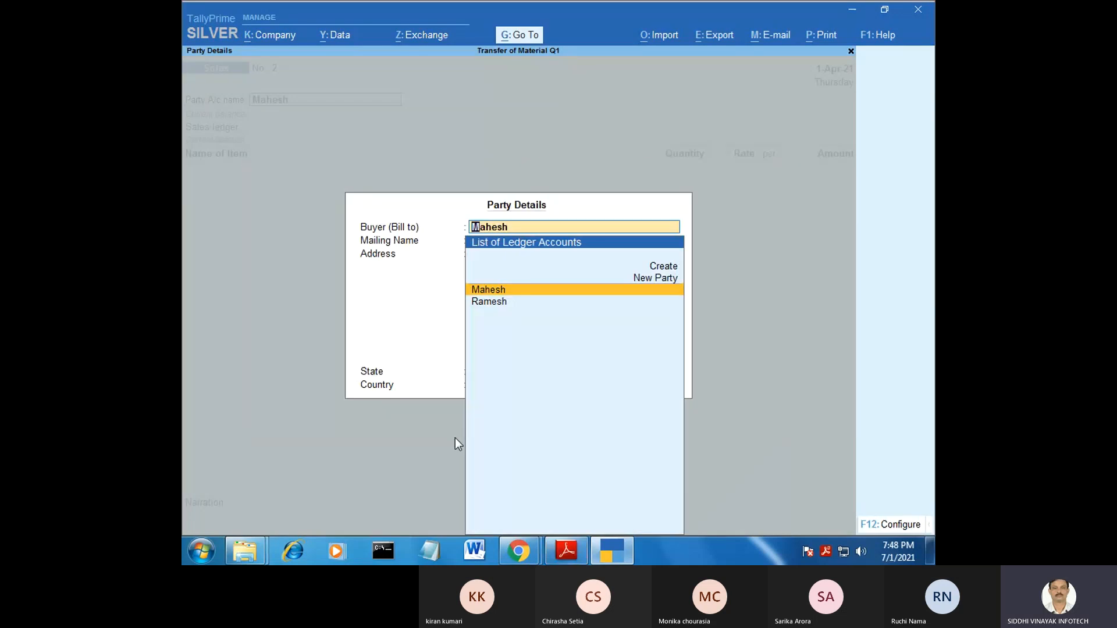
key(Return)
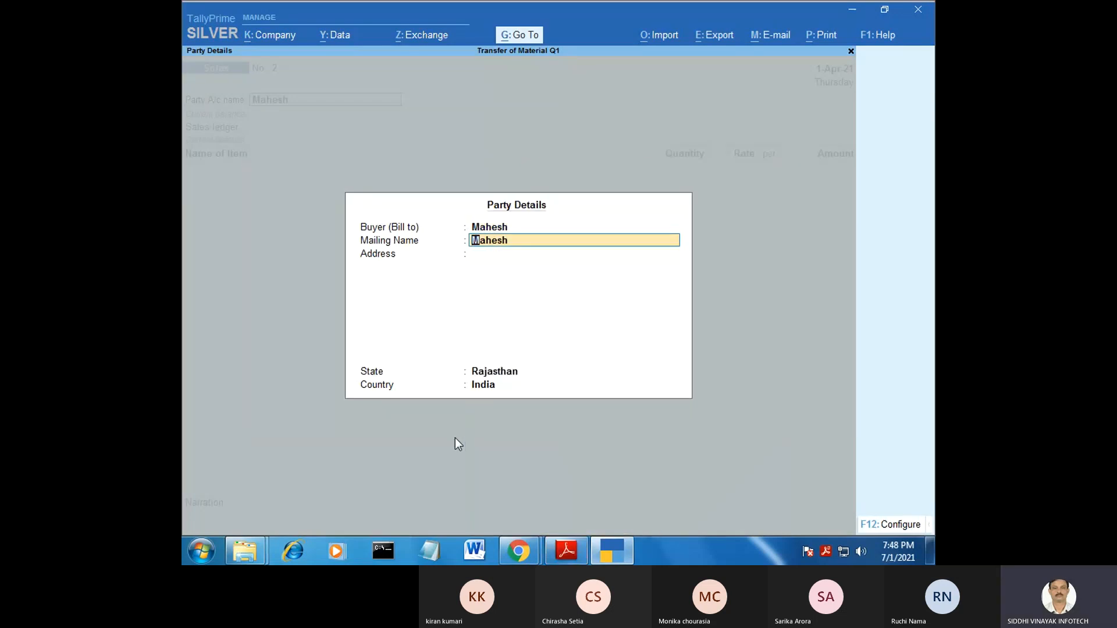
key(Return)
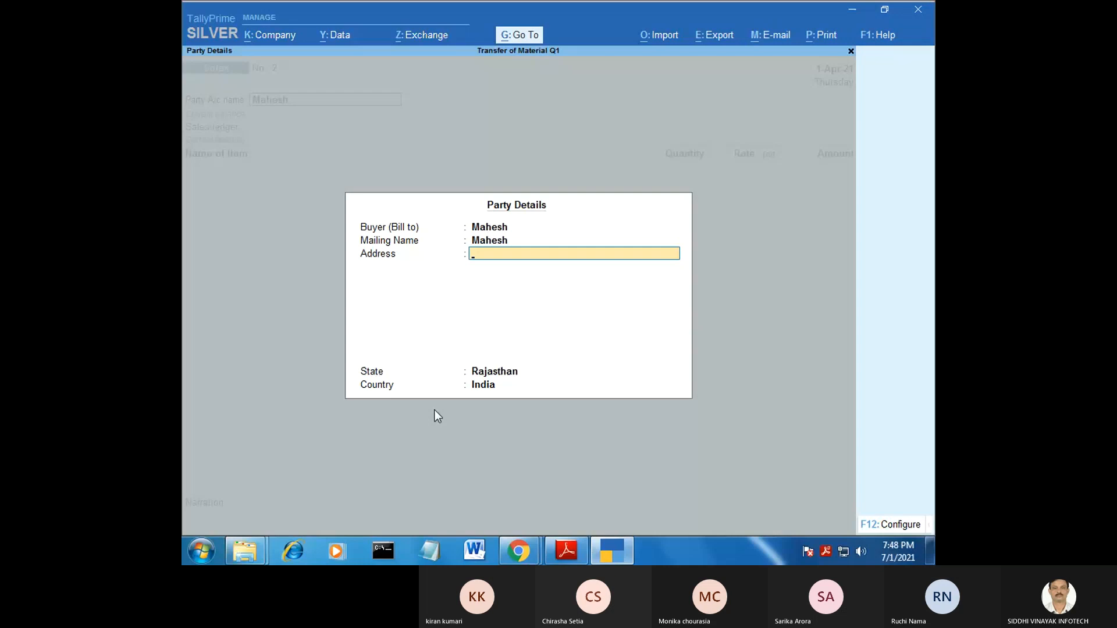
key(ctrl+a)
Switch to the Teams meeting in Chrome, admit the guest waiting in the lobby and return to TallyPrime.
click(519, 550)
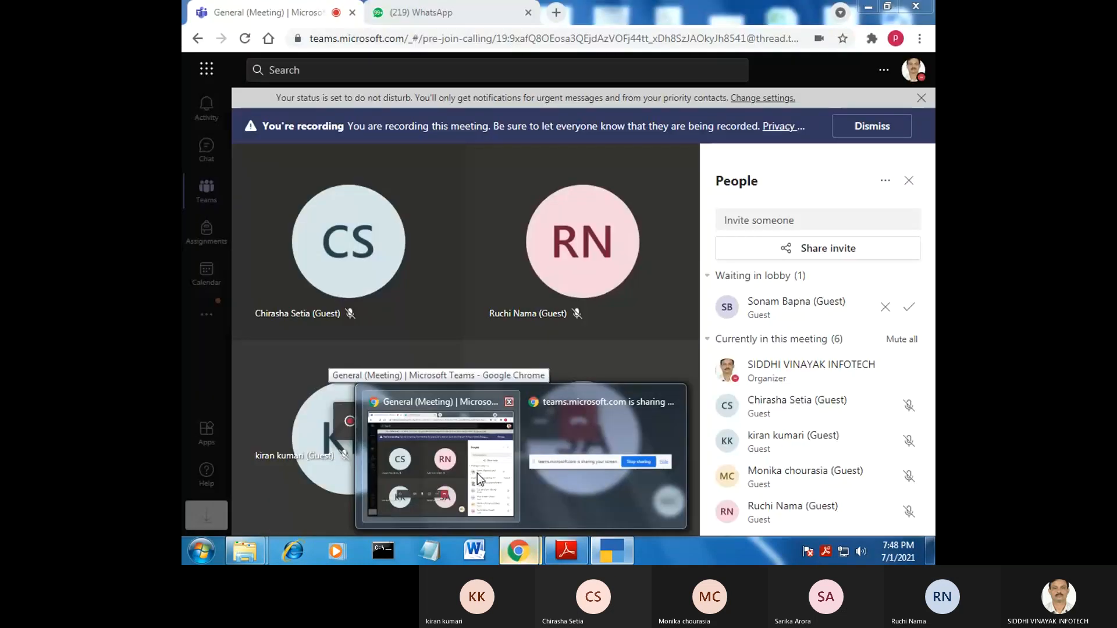
click(477, 473)
click(910, 308)
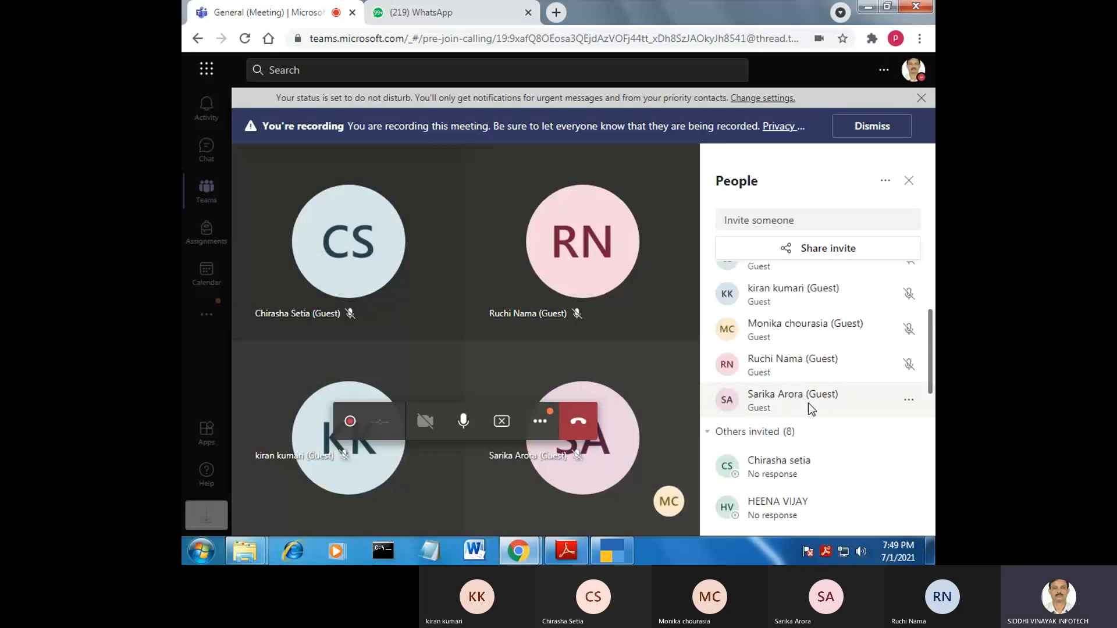
click(612, 551)
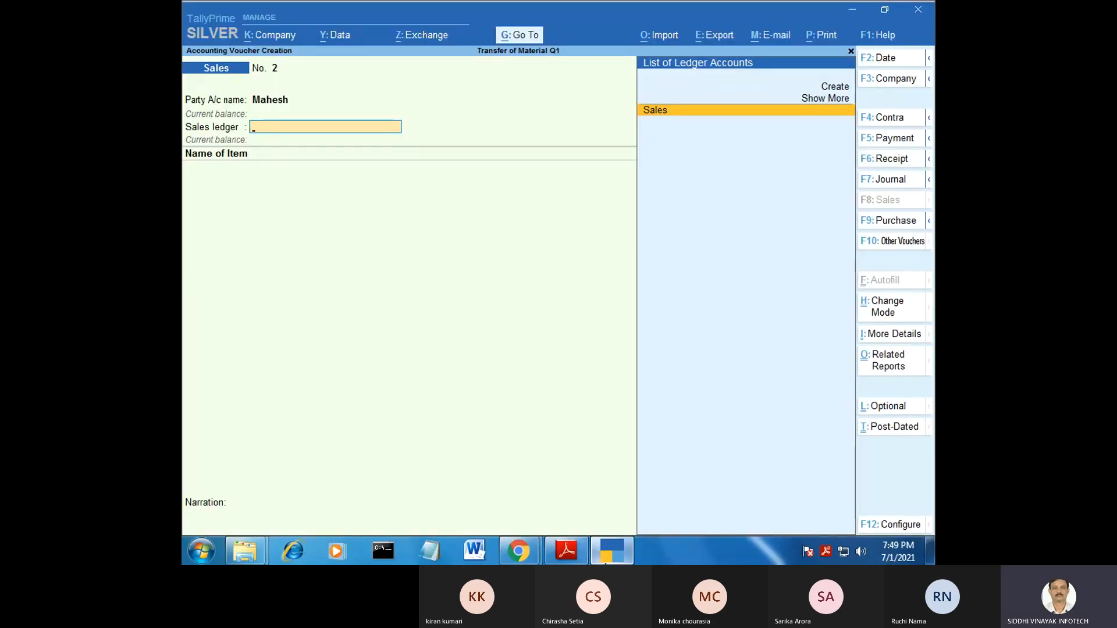
Choose Sales as the sales ledger, add the Penset item and allocate it to the Delhi location.
key(Return)
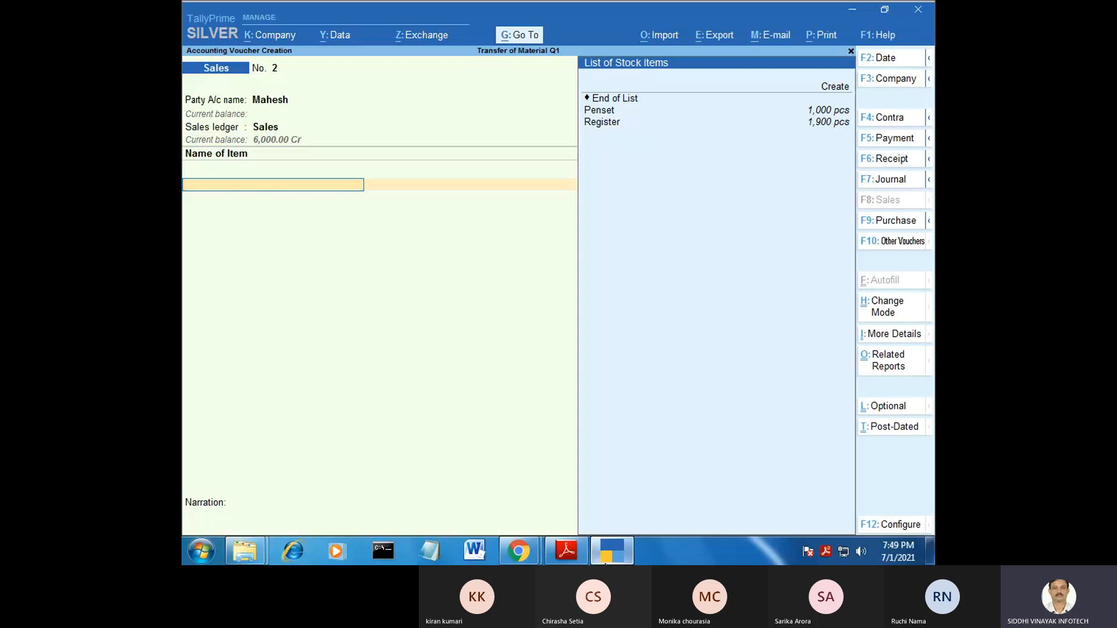
key(Down)
key(Return)
key(Return)
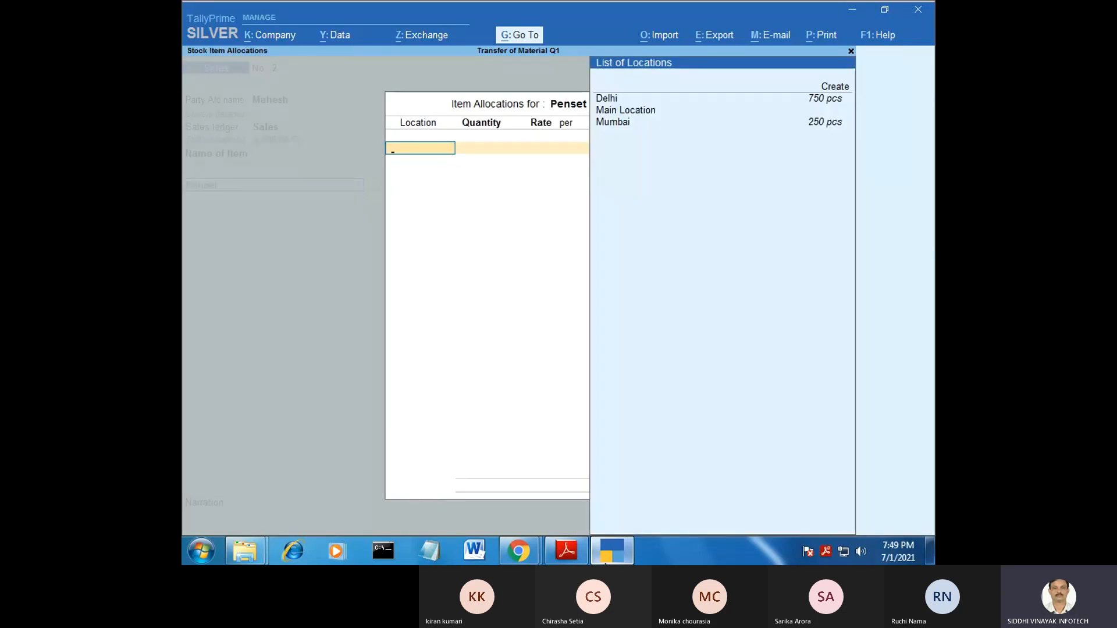
text(d)
key(Return)
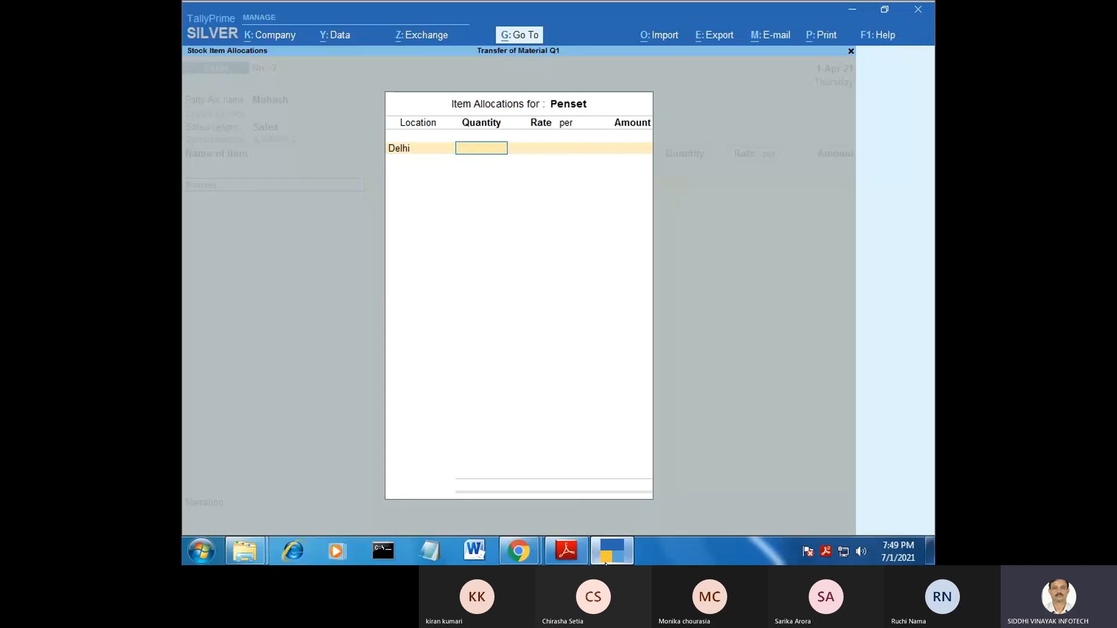
Check the Penset quantity sold in Adobe Reader, return to TallyPrime and enter 120 pcs for Delhi.
click(609, 552)
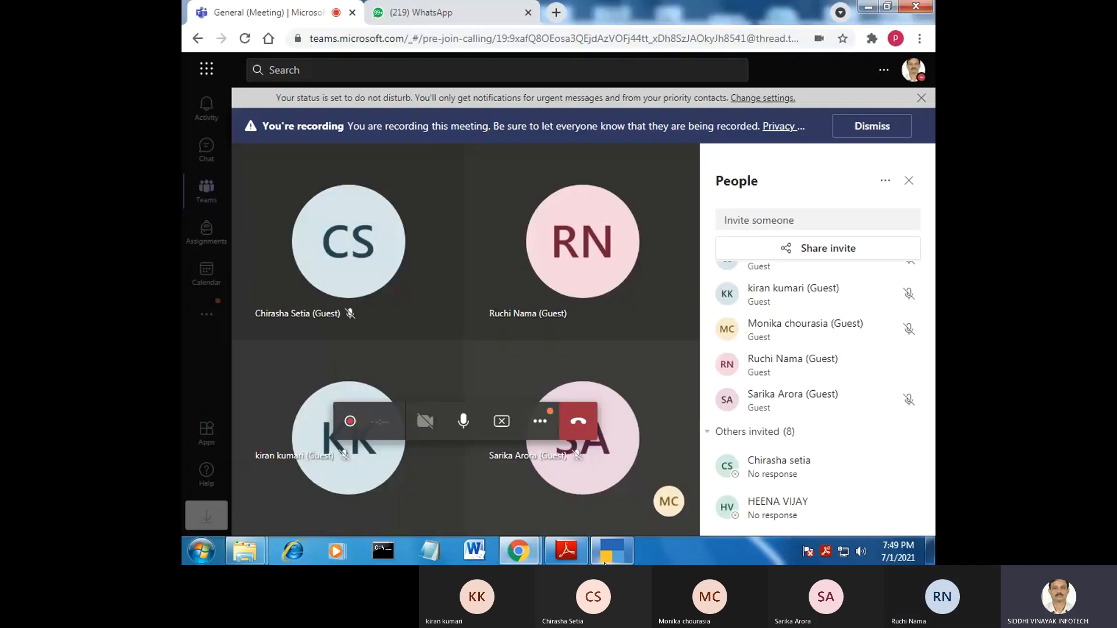
click(574, 551)
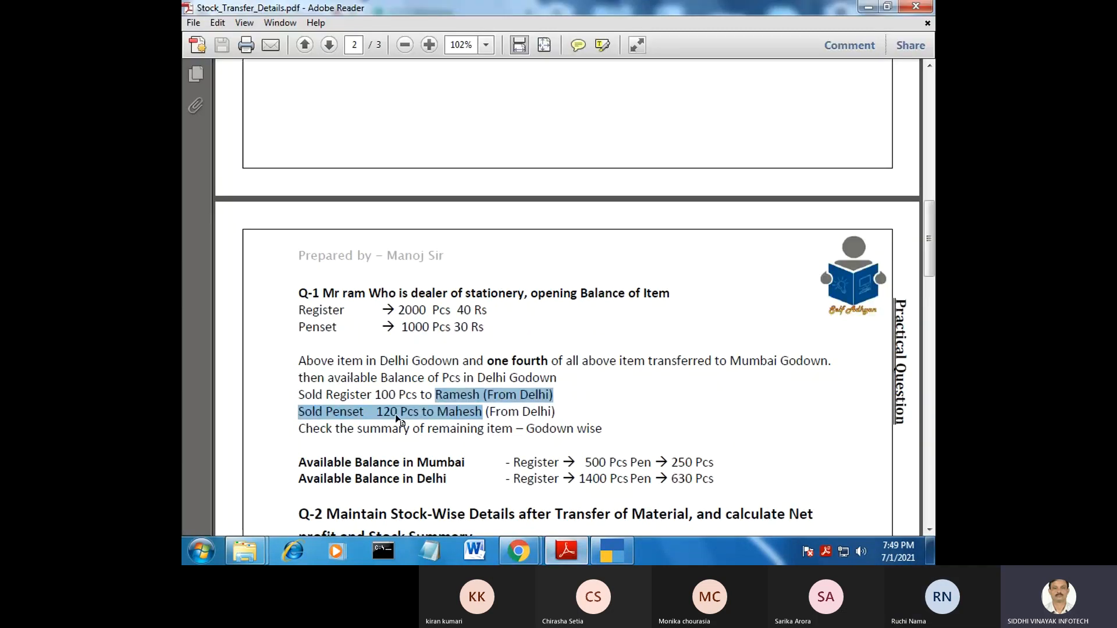
click(398, 419)
drag(377, 412, 419, 412)
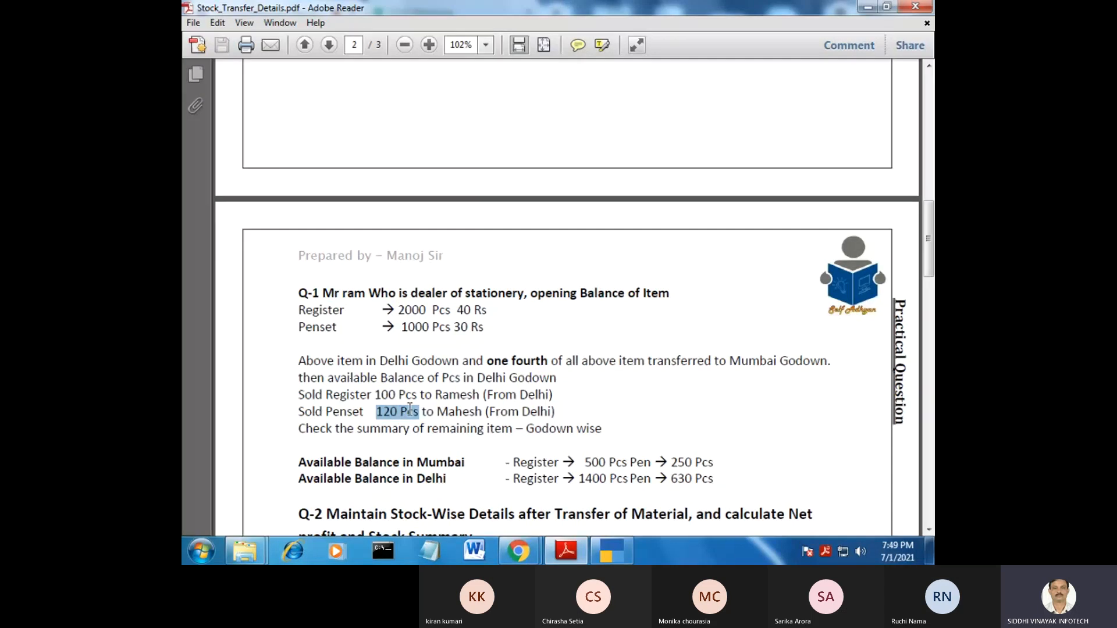
click(568, 551)
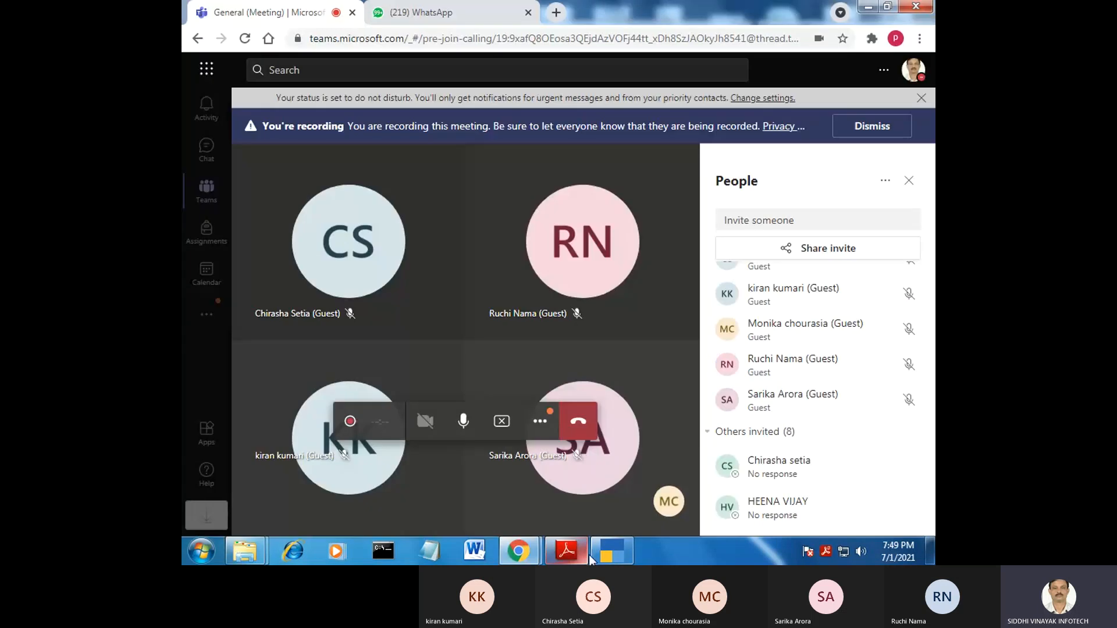
click(600, 555)
text(12)
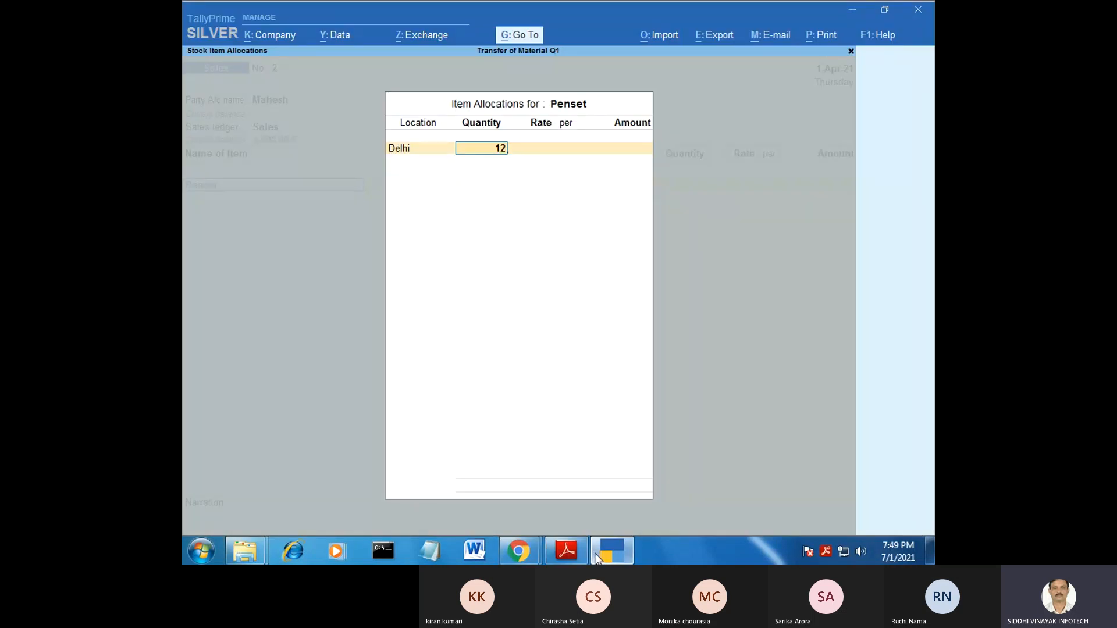
text(0)
key(Return)
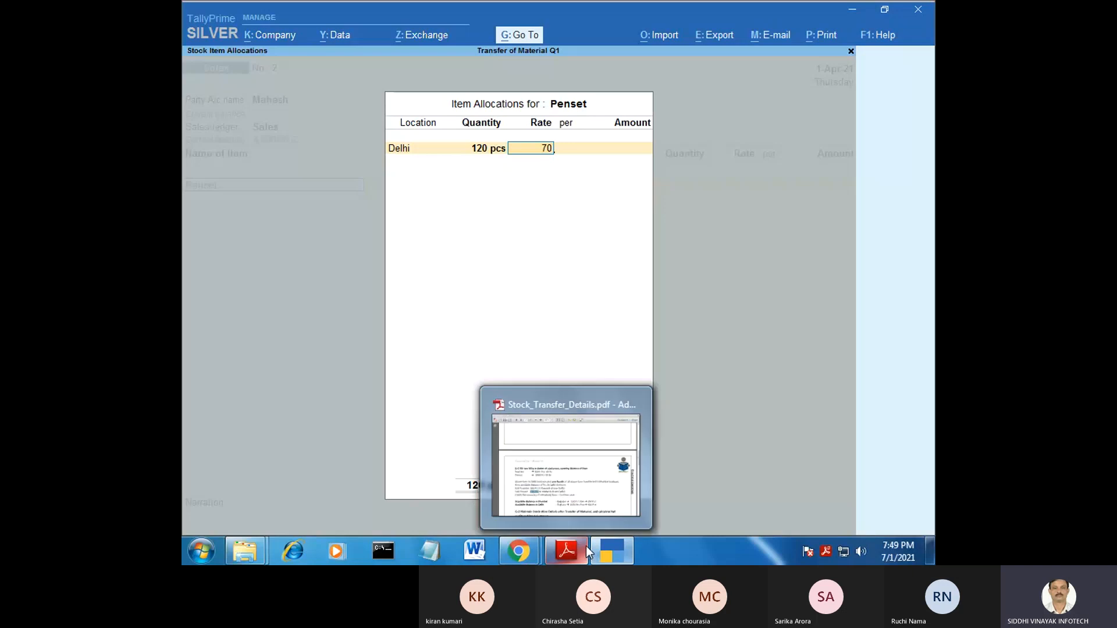
Set the Penset rate to 70 per pcs, finish the item allocation and accept the line amount.
text(70)
key(Return)
key(Return)
key(Return)
key(Return)
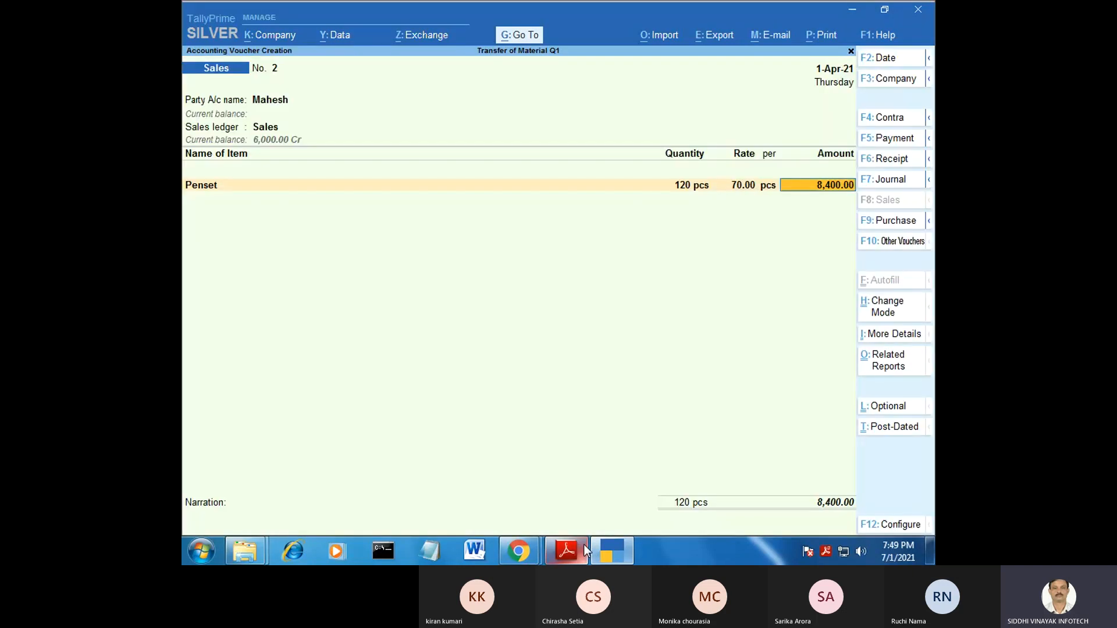
key(Return)
Recheck the sales lines in Adobe Reader, return to TallyPrime and end the voucher's item and ledger entries.
mouse_move(582, 543)
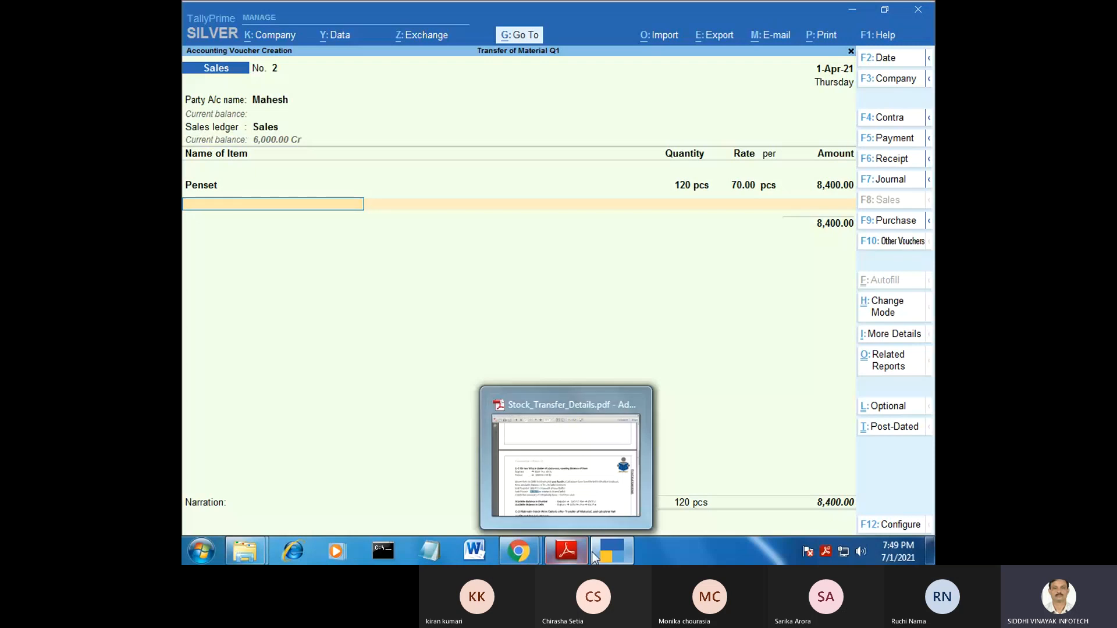
click(578, 550)
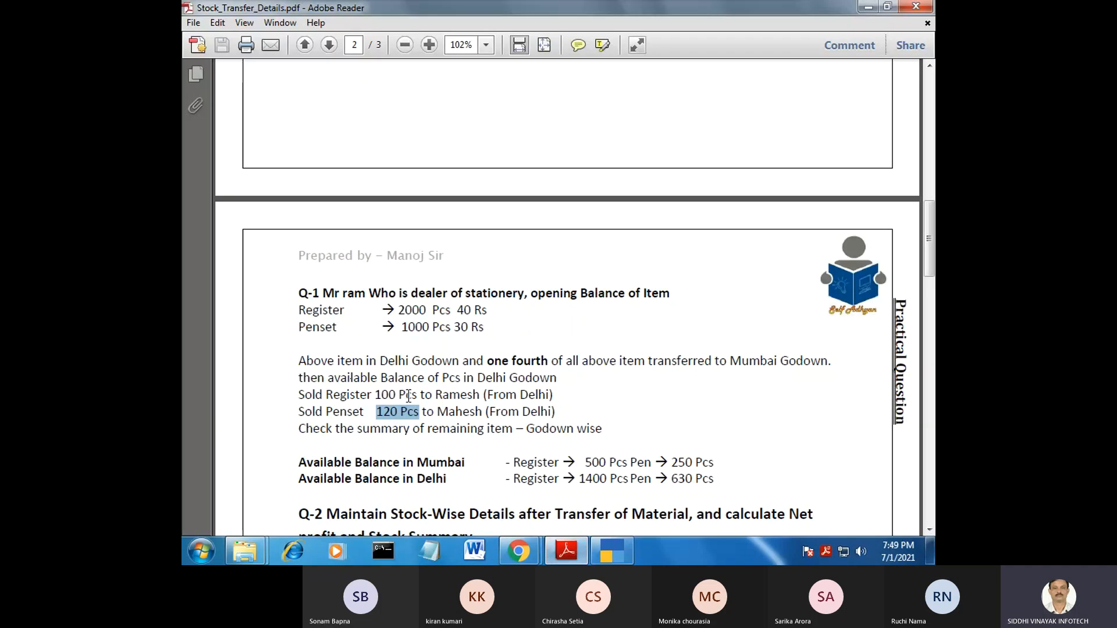
key(alt+Tab)
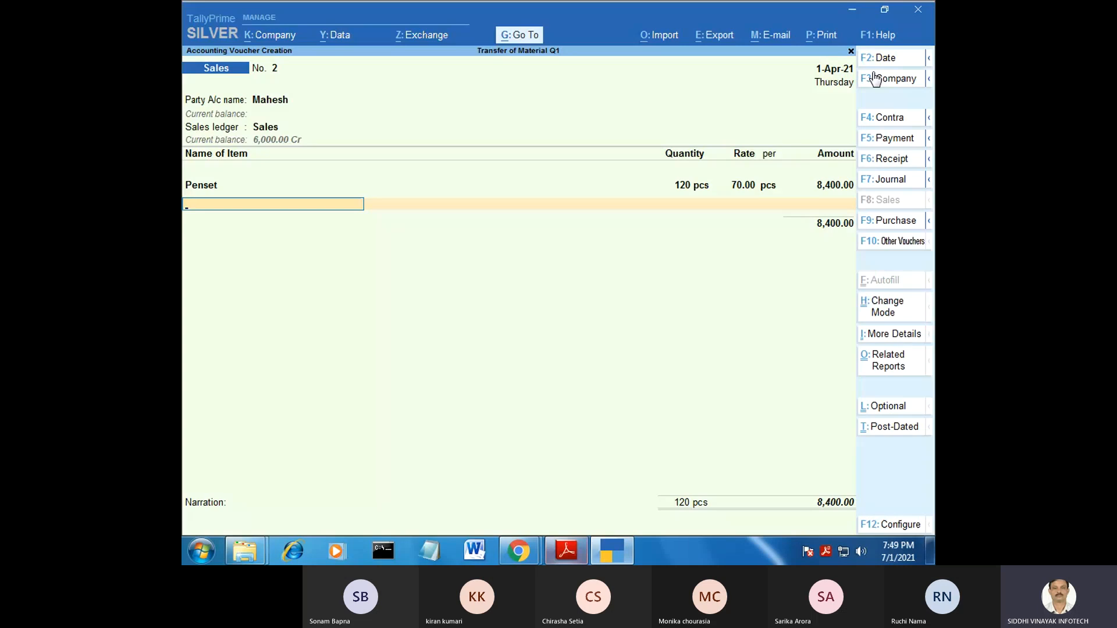
key(Return)
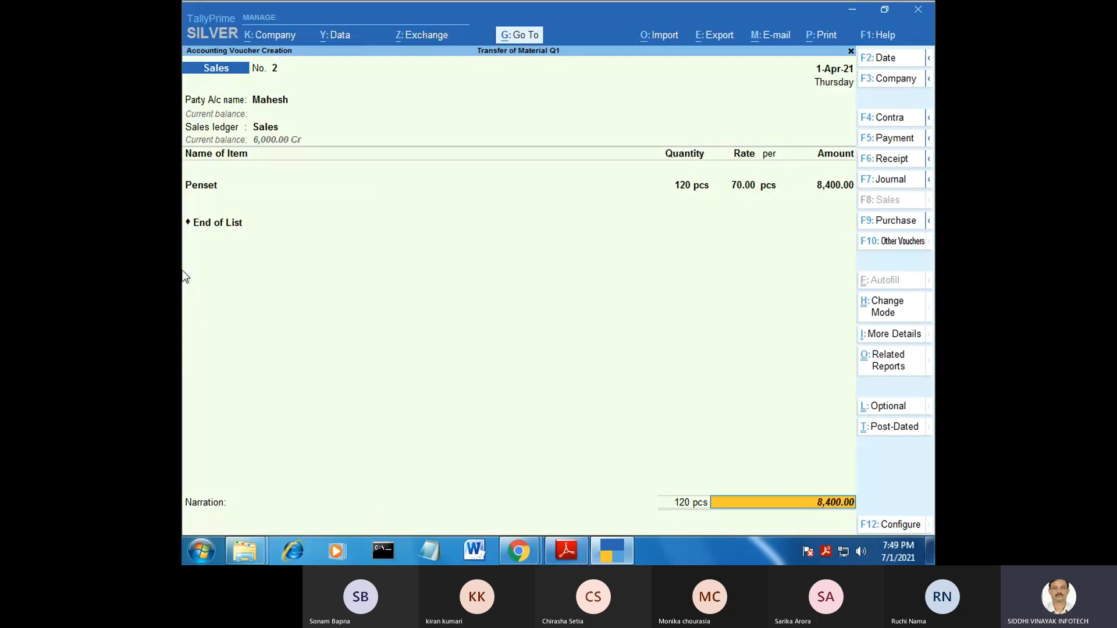
Record the 8,400 bill as New Ref 2 for the customer, save the voucher without a narration and leave voucher entry.
key(Return)
key(Return)
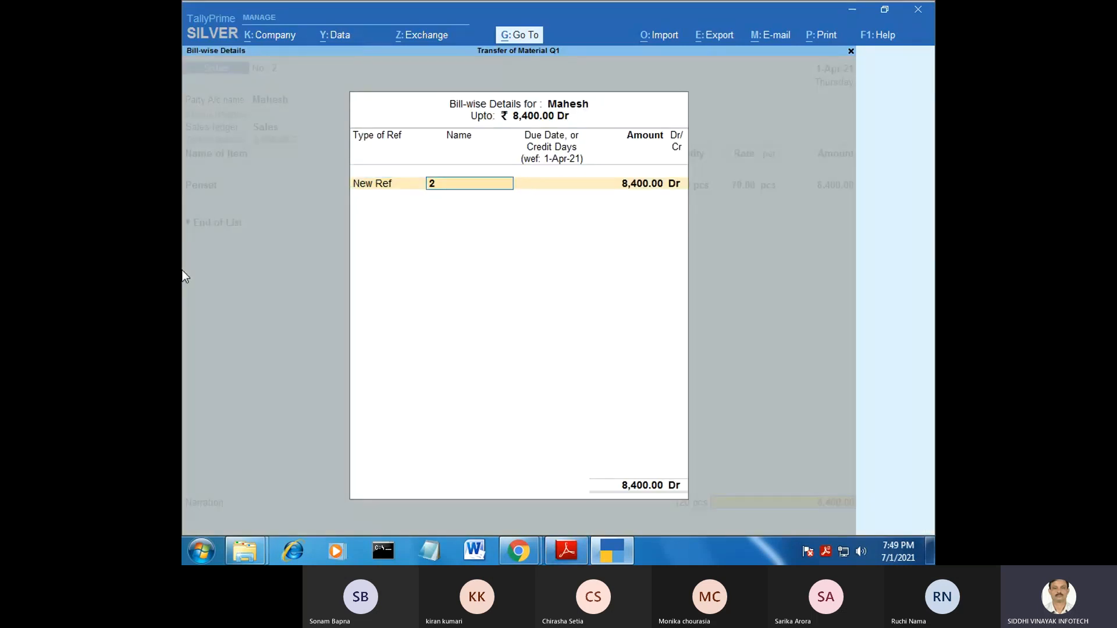
key(Return)
key(Return)
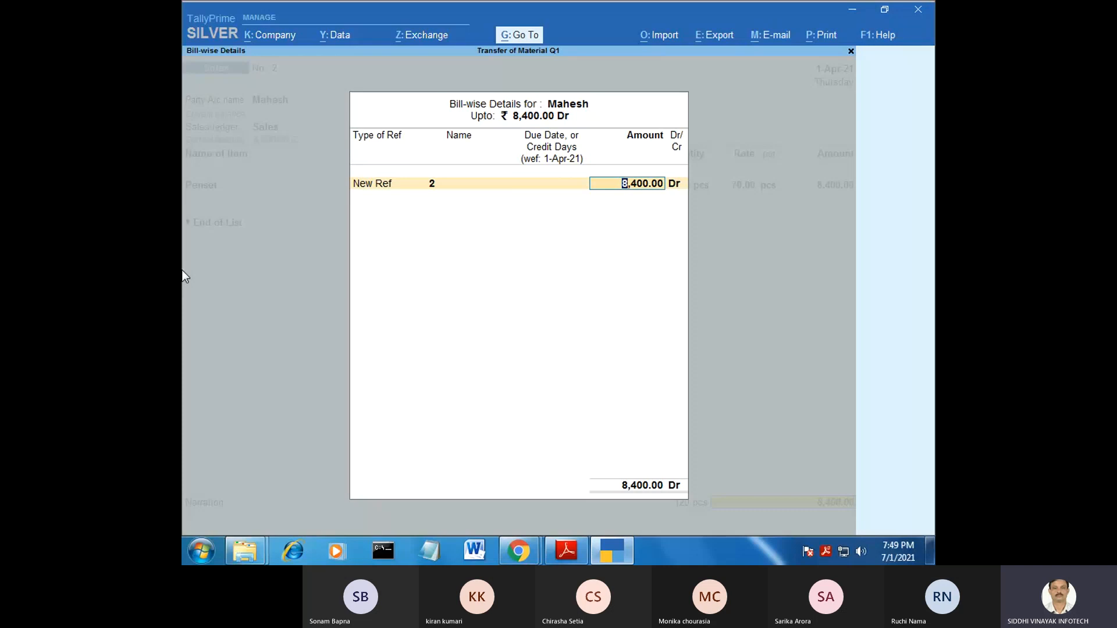
key(Return)
key(Return)
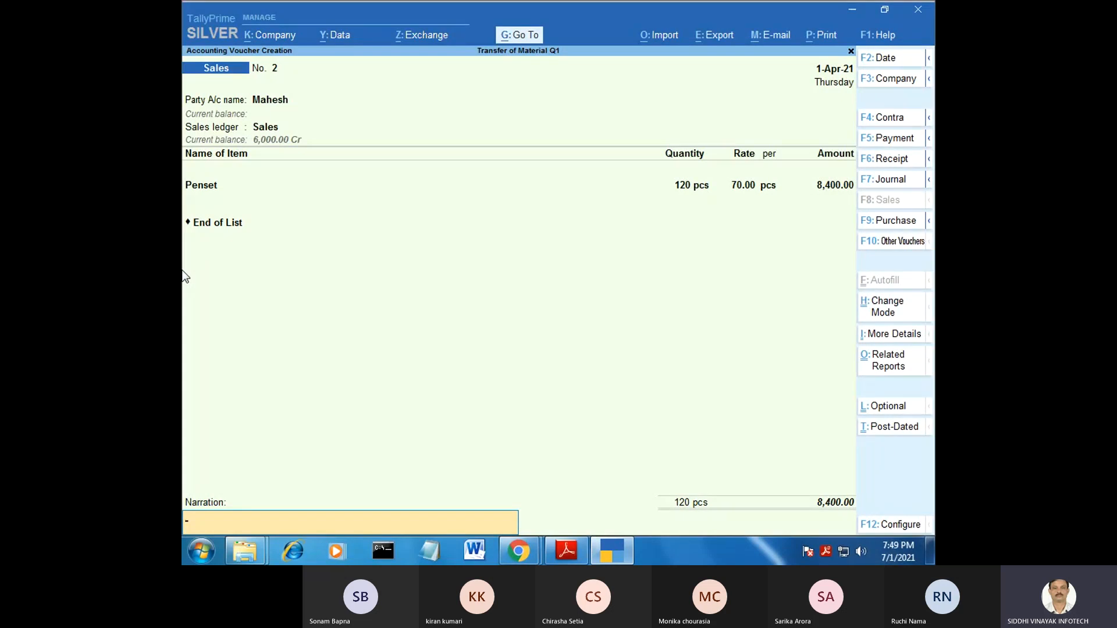
key(Return)
key(Return)
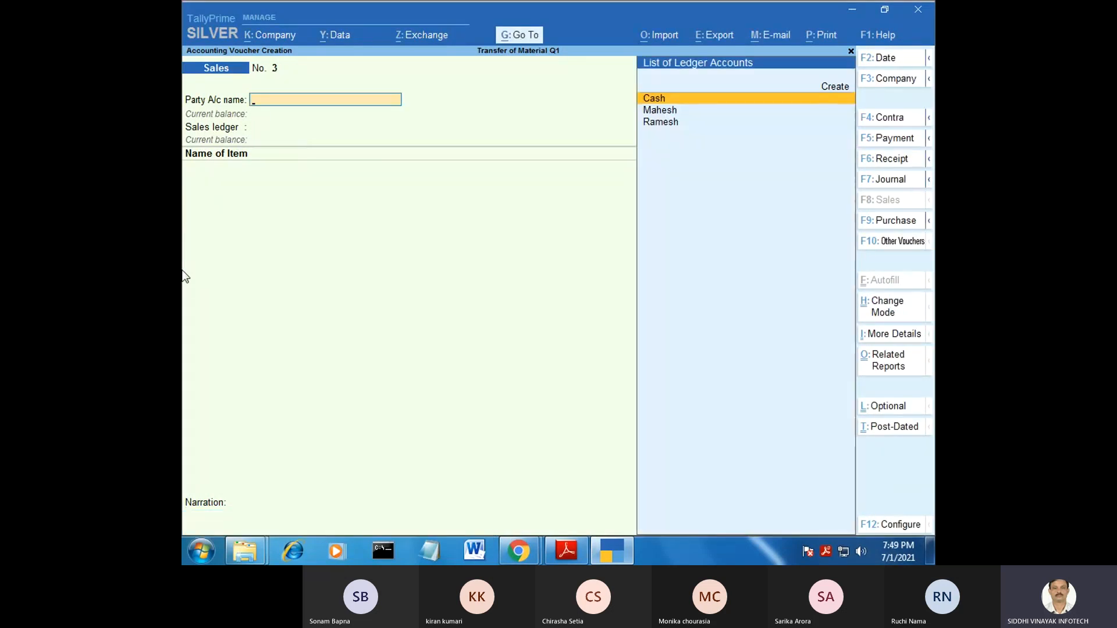
key(Escape)
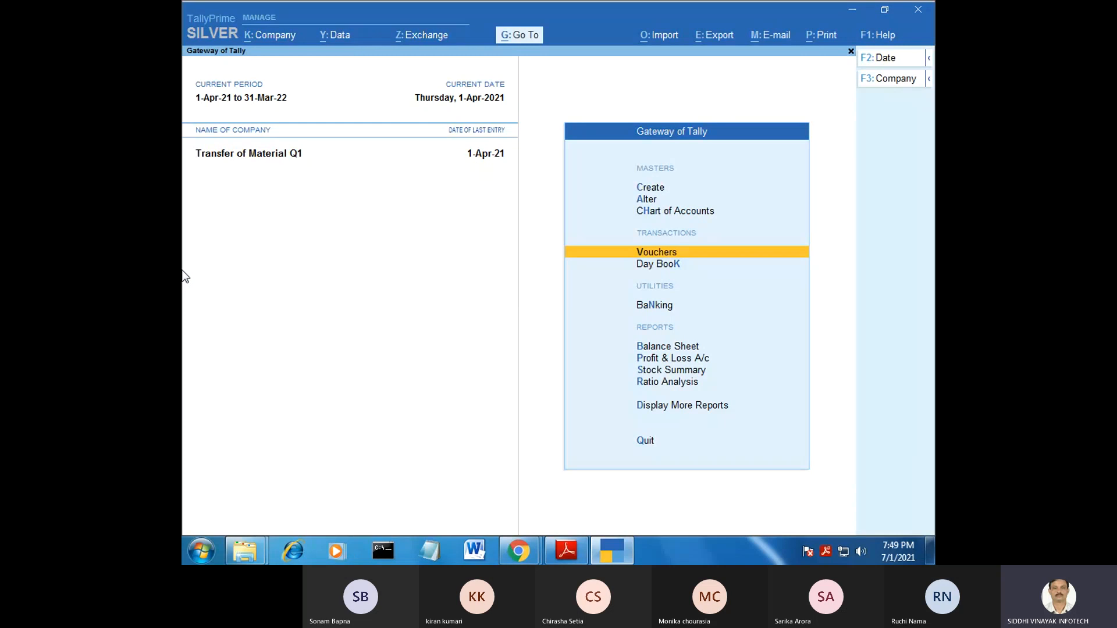
Open the Stock Summary report and expand it to show each item's godown-wise balances.
key(Down)
key(Down)
key(Down)
key(Down)
key(Down)
key(Down)
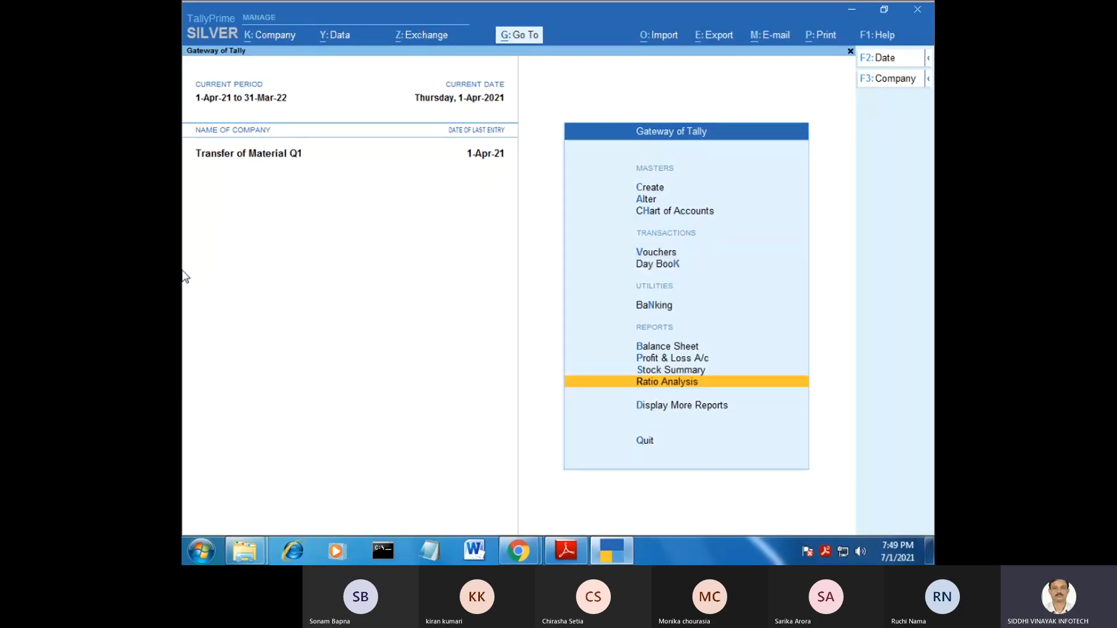
key(Up)
key(Return)
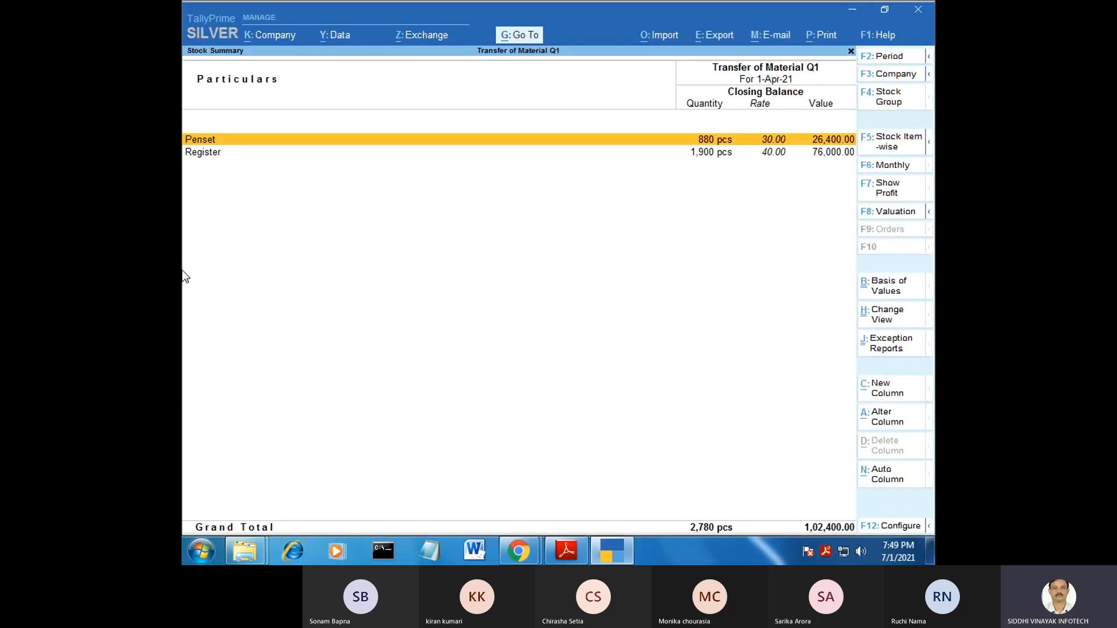
key(alt+F5)
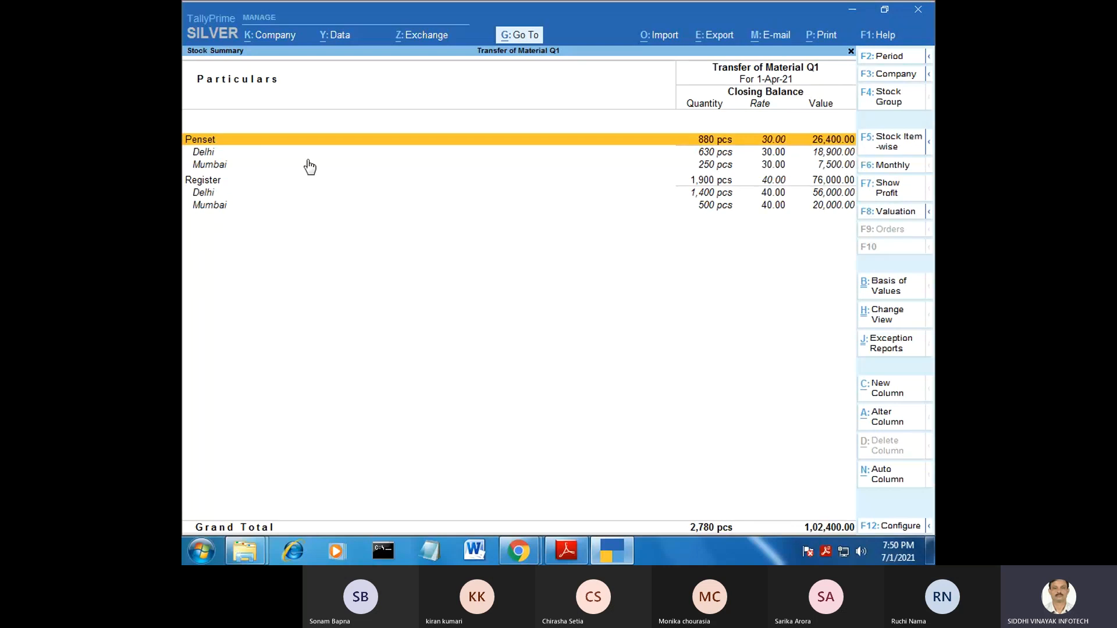
Compare the Delhi and Mumbai balances of Penset and Register with the answers in the Adobe Reader question.
click(721, 153)
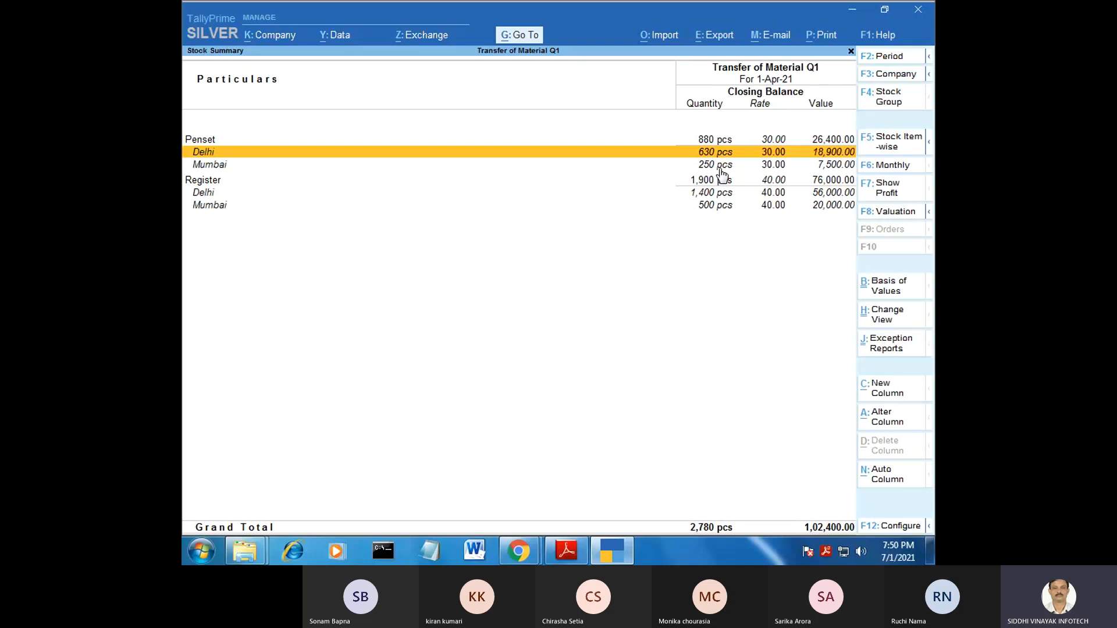
click(721, 163)
key(Up)
click(566, 551)
click(388, 464)
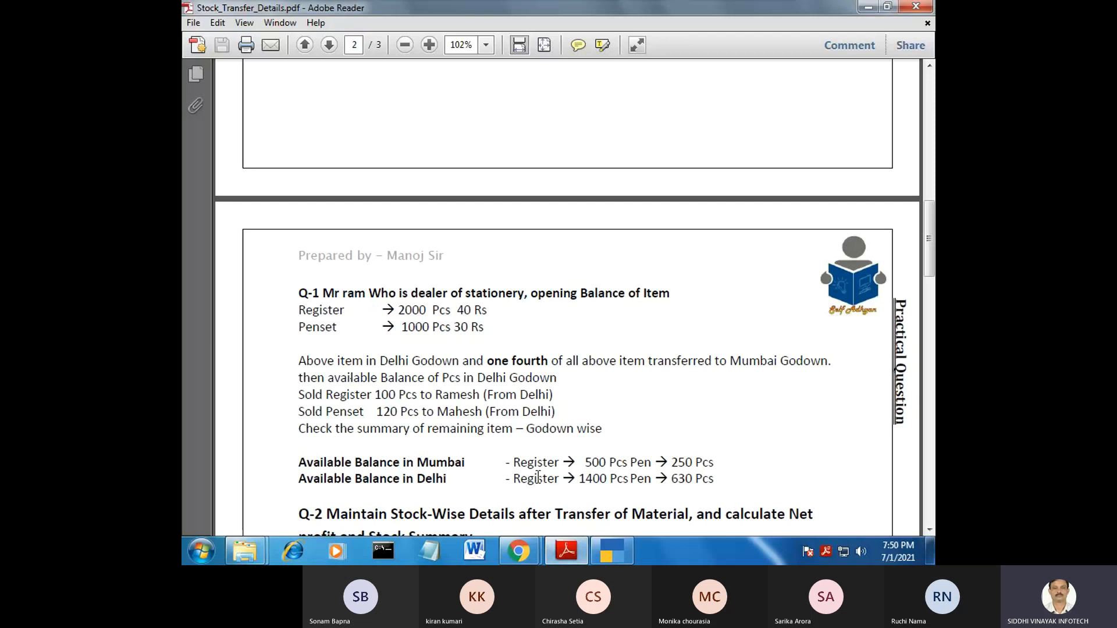
drag(521, 462, 714, 463)
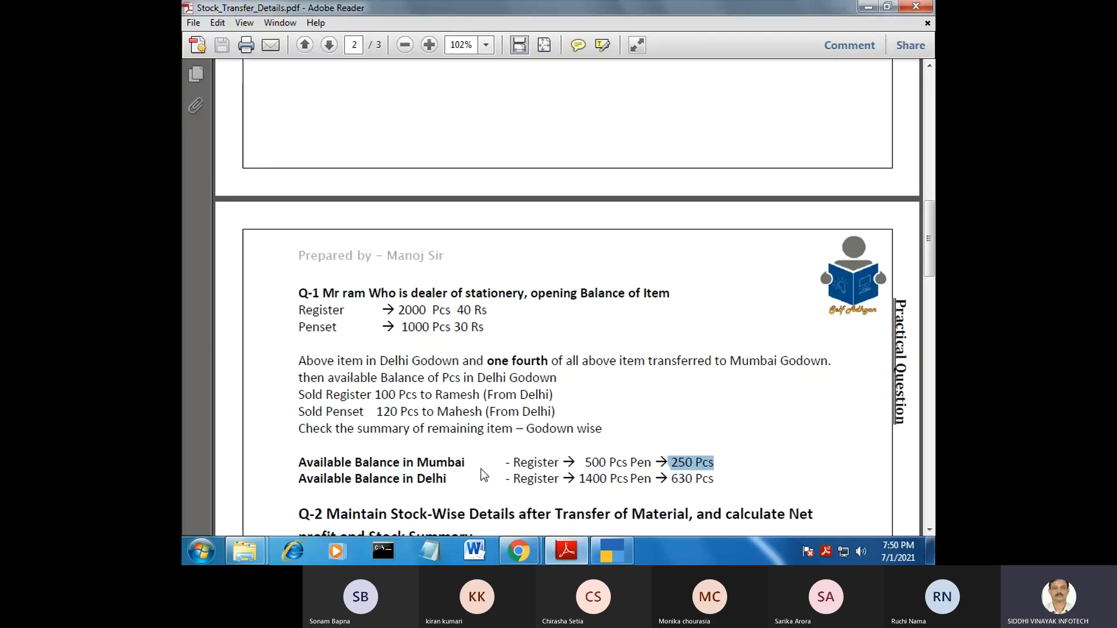
click(567, 551)
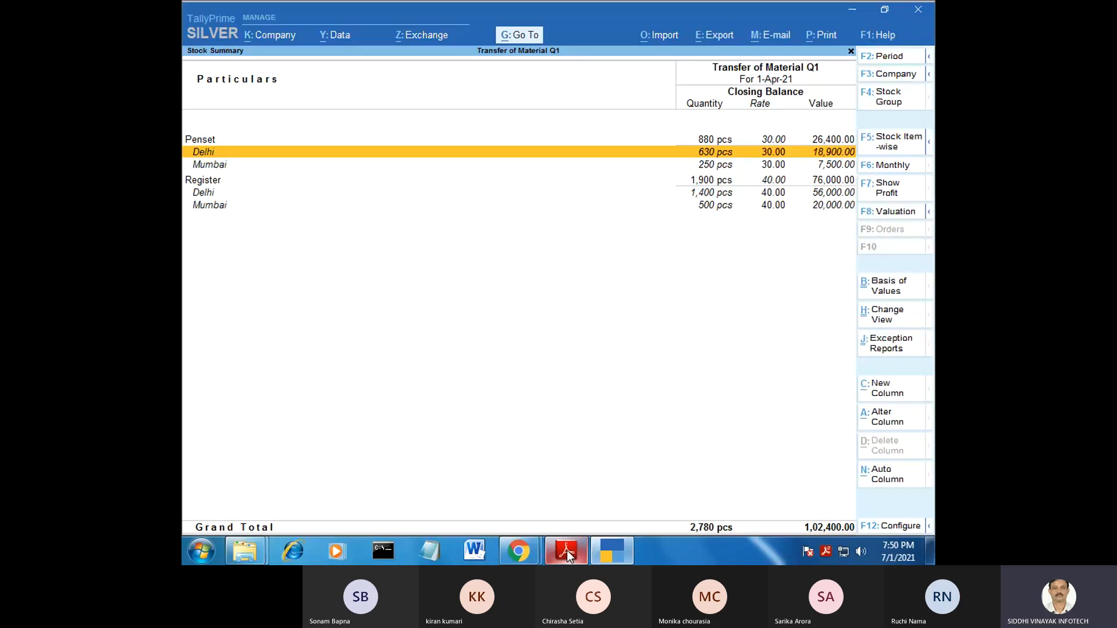
click(213, 166)
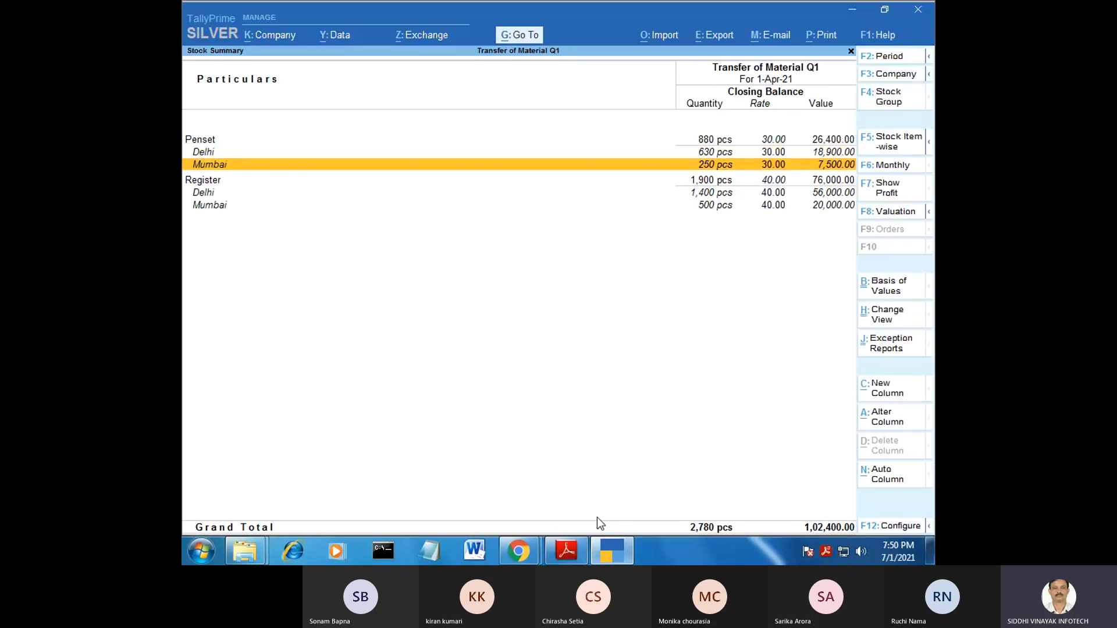
click(562, 546)
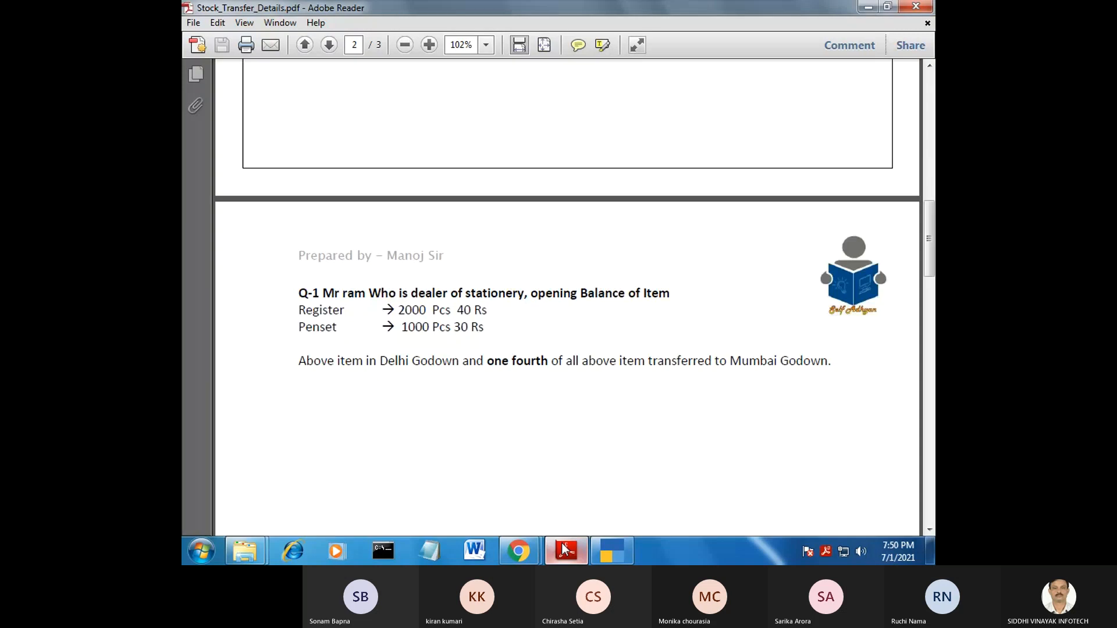
click(605, 551)
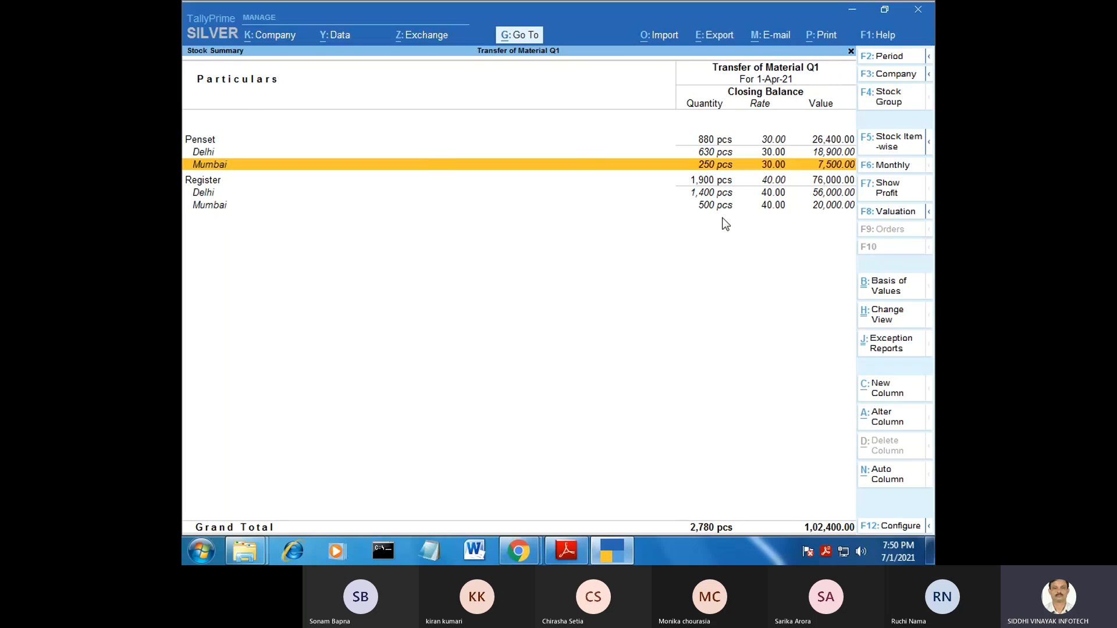
click(613, 553)
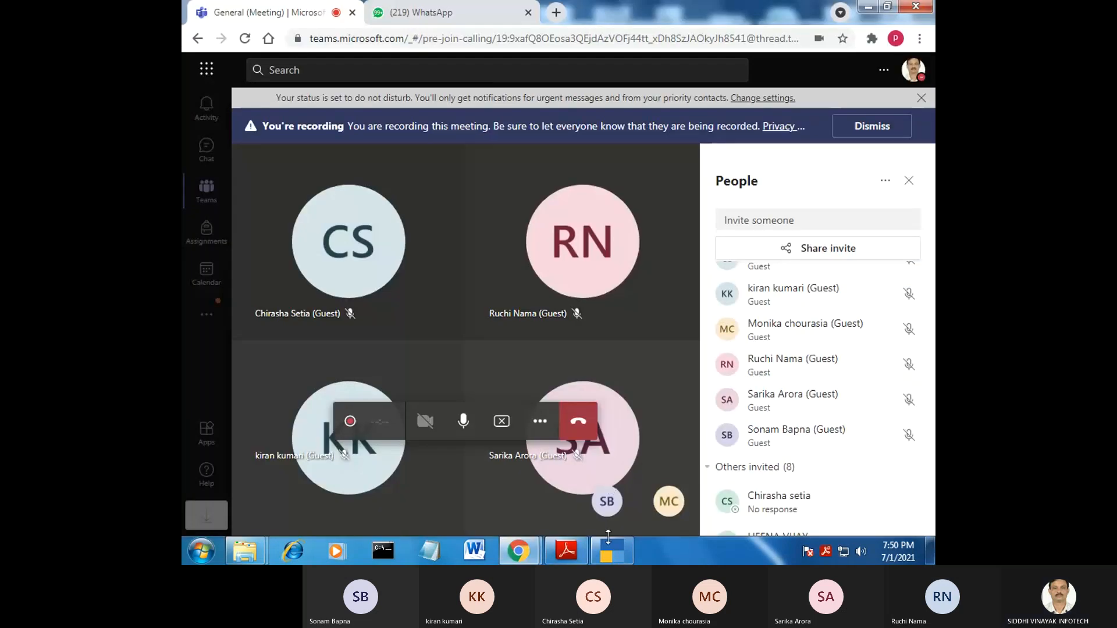
click(574, 547)
click(574, 547)
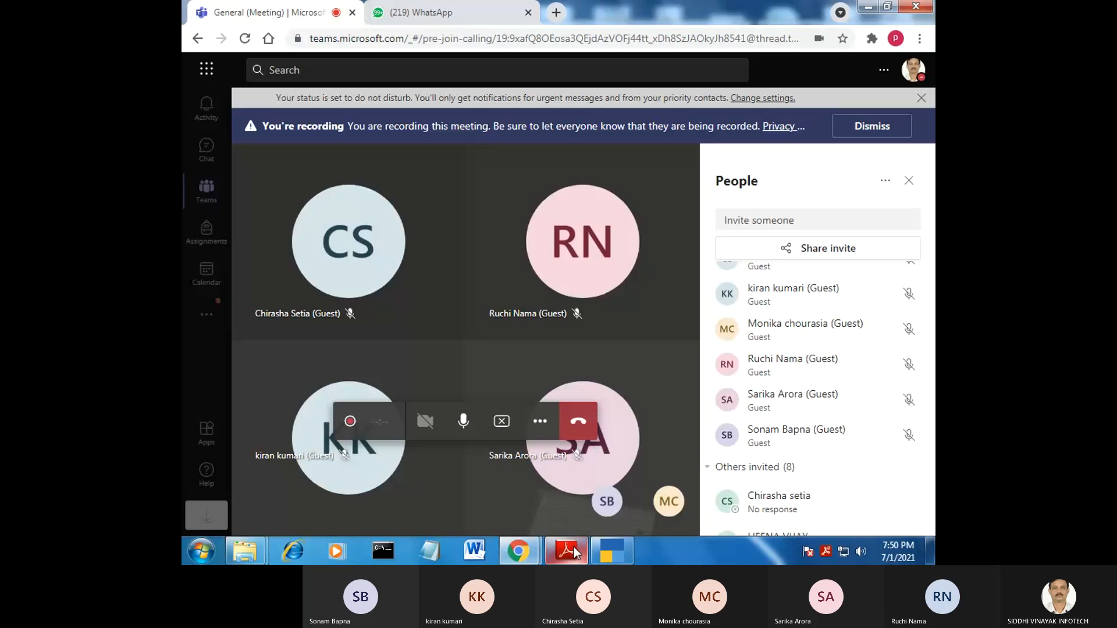
click(612, 551)
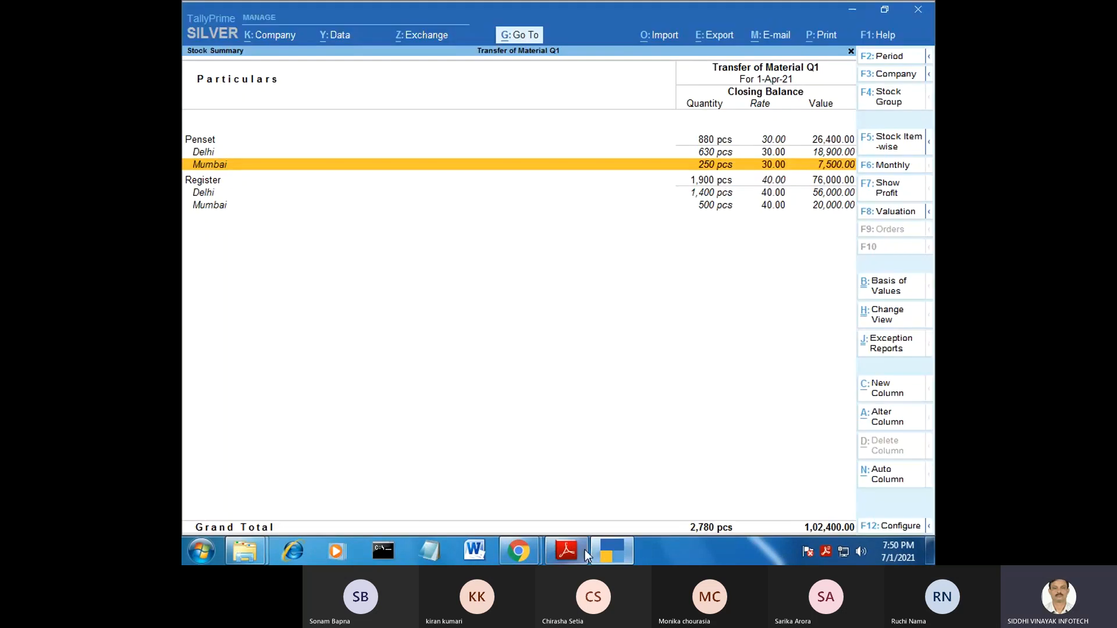
Switch to Adobe Reader and recheck the Q-1 answer balances of Register and Pen for the Mumbai and Delhi godowns.
click(570, 550)
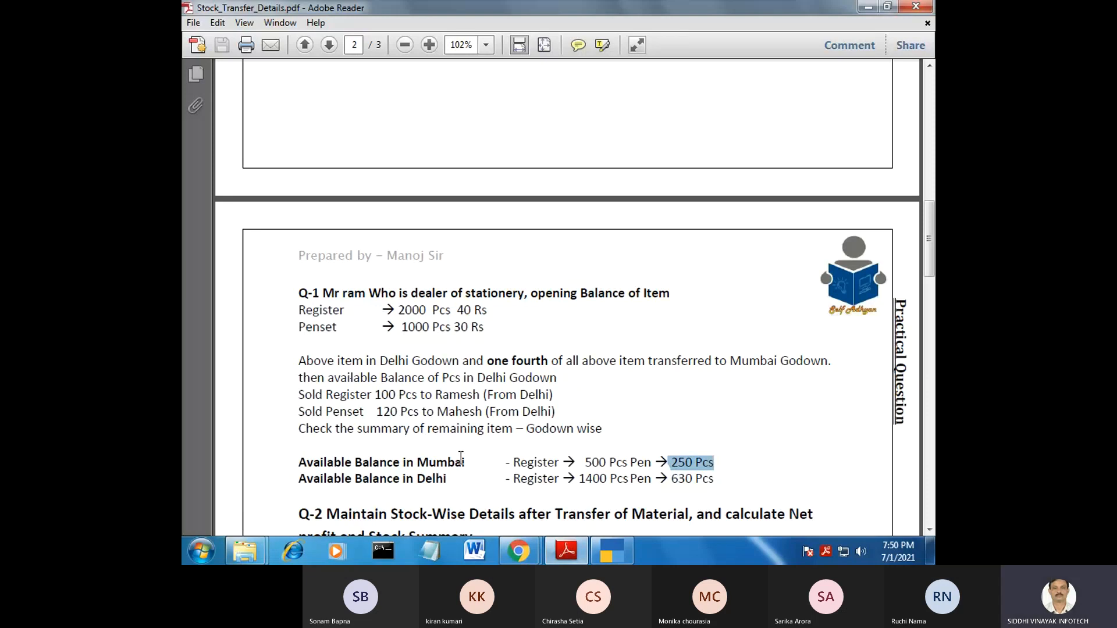
drag(607, 467, 598, 465)
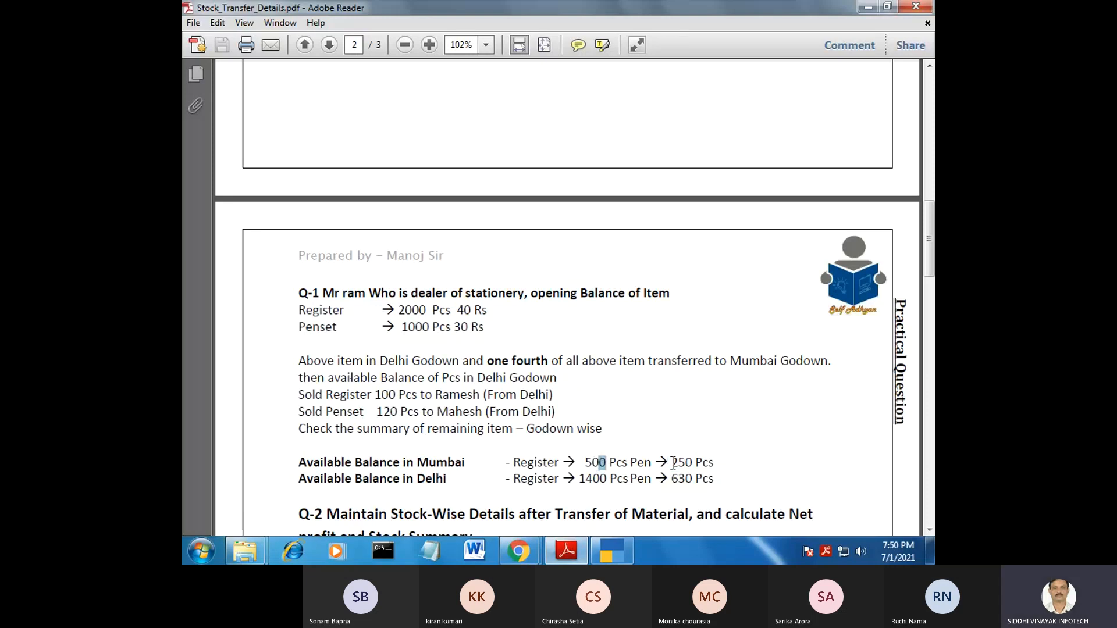
drag(675, 464, 691, 463)
drag(584, 463, 696, 462)
double_click(586, 457)
click(689, 460)
drag(595, 460, 607, 463)
click(636, 464)
drag(575, 480, 580, 482)
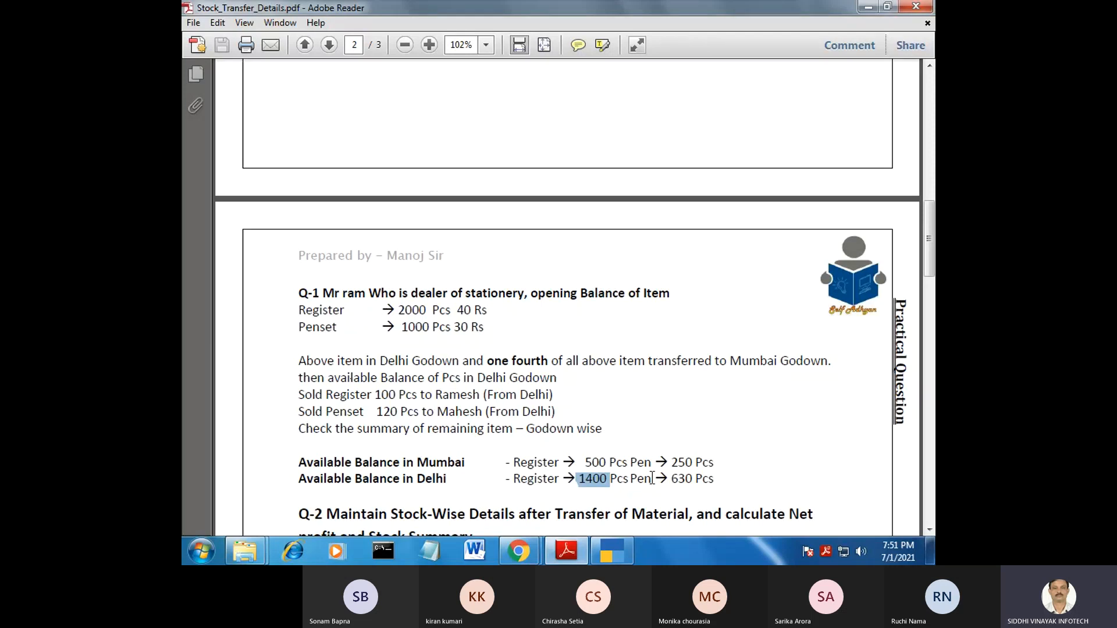
click(678, 479)
Return to the Stock Summary in TallyPrime and check its godown-wise quantities against the Q-1 answers.
click(608, 550)
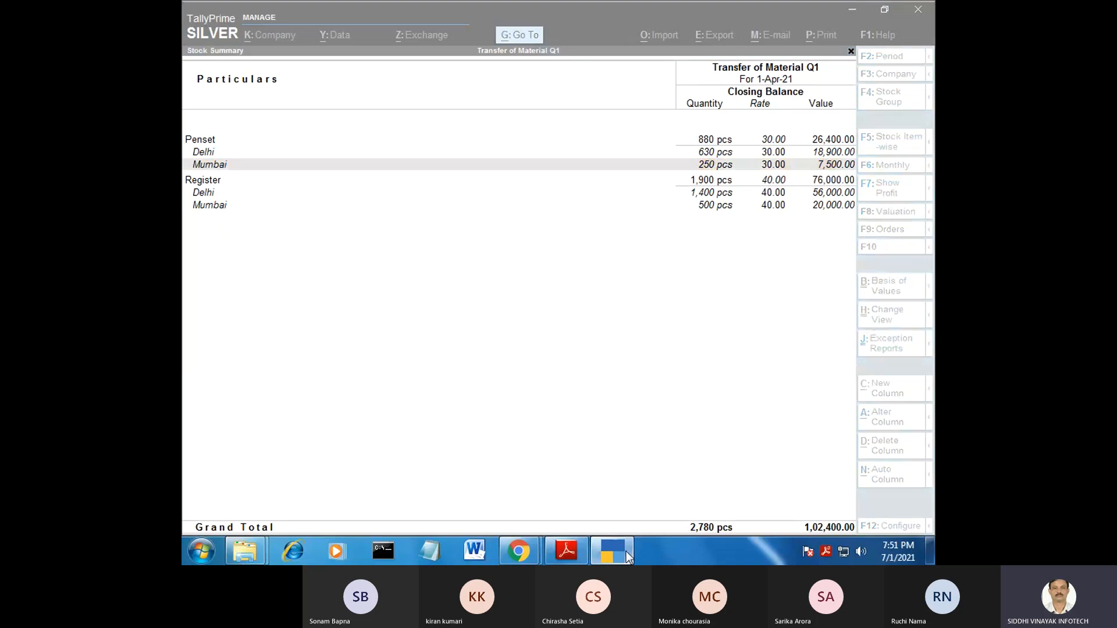
click(626, 552)
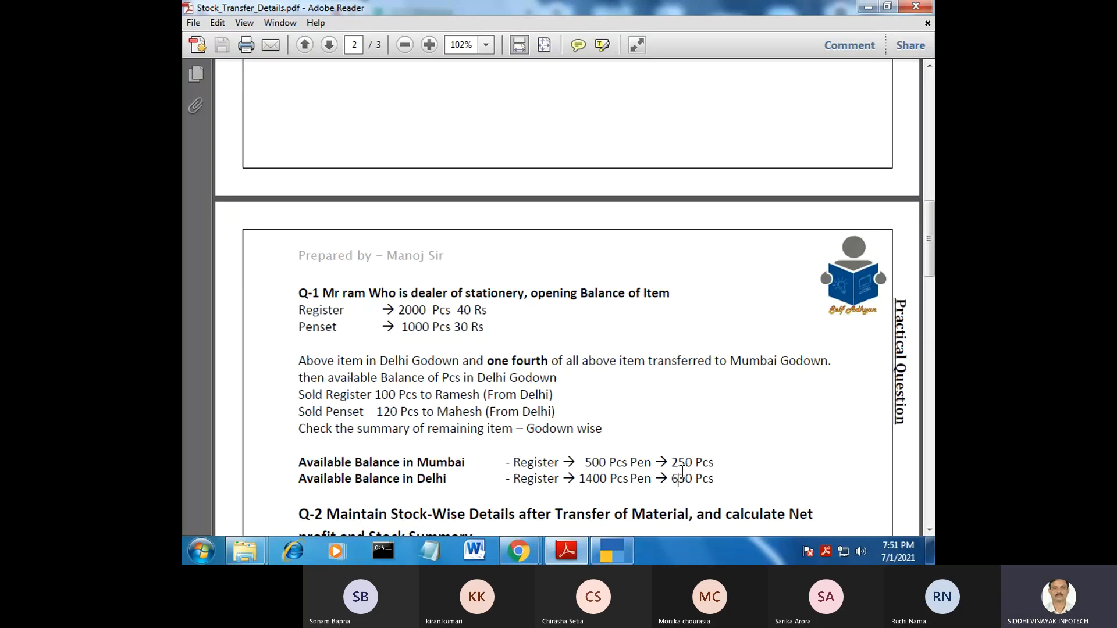
click(612, 552)
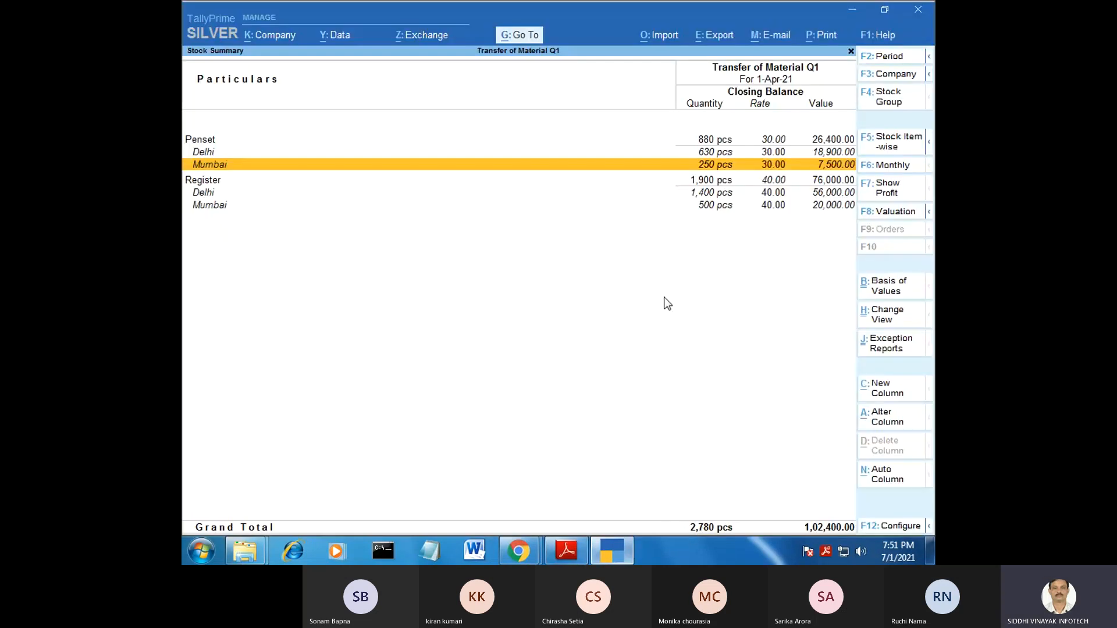
Switch to the Microsoft Teams meeting in Chrome, review the participant list and open the meeting's additional actions.
click(518, 552)
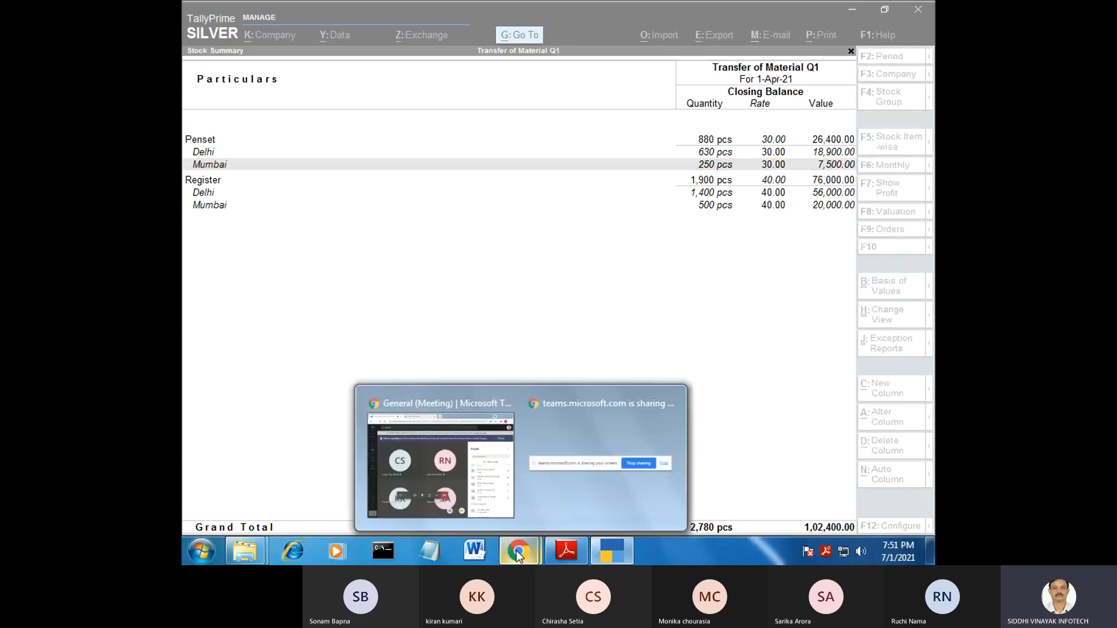
click(453, 477)
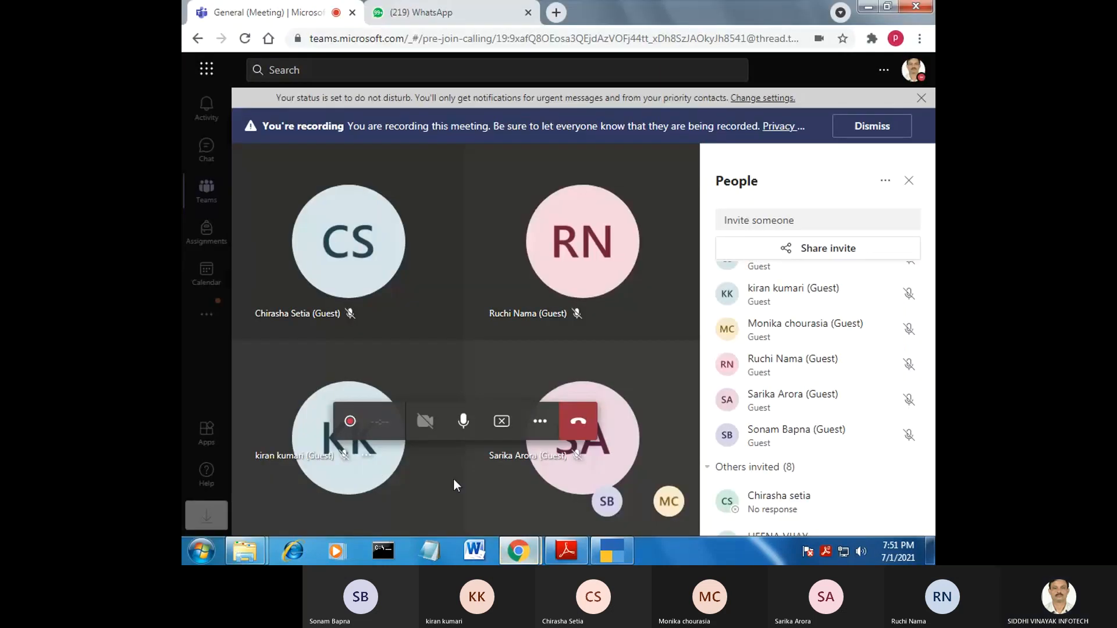
scroll(721, 387, up, 2)
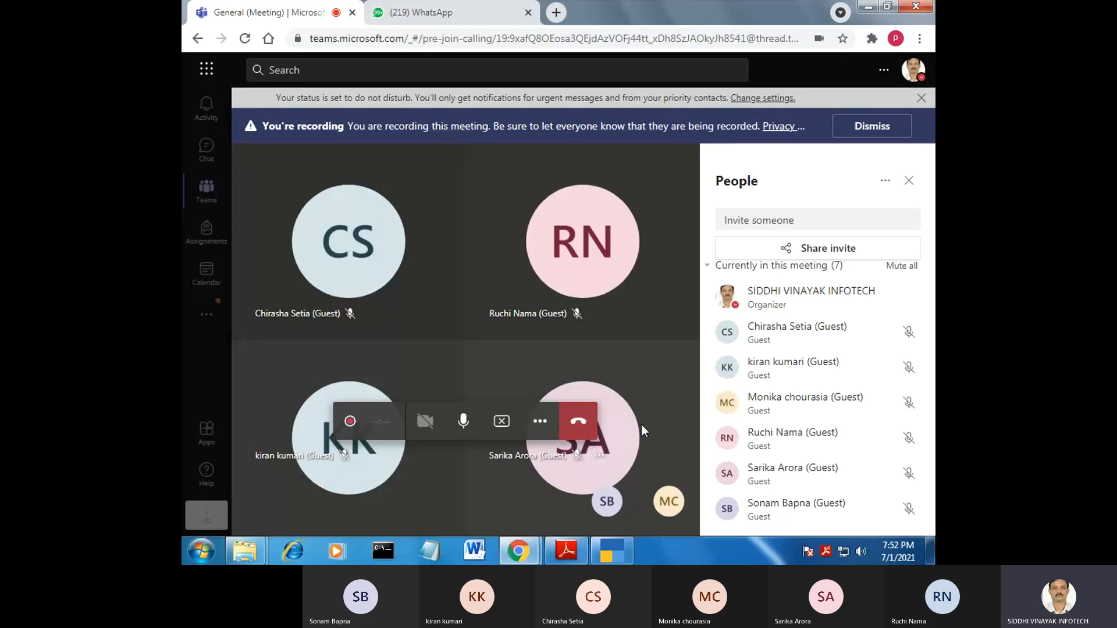
click(541, 426)
click(576, 331)
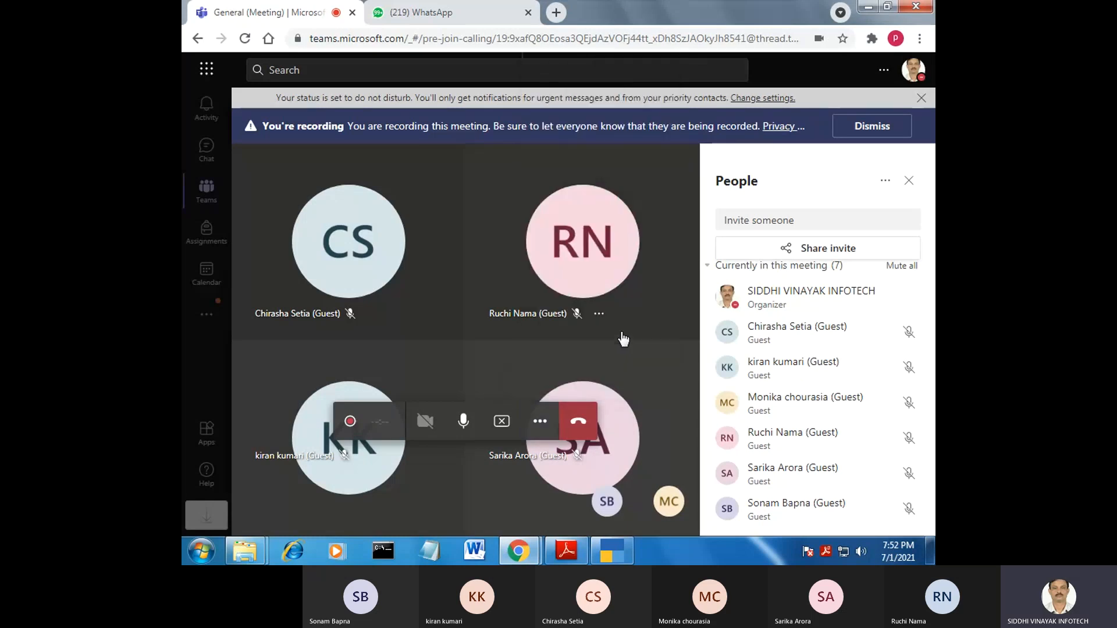